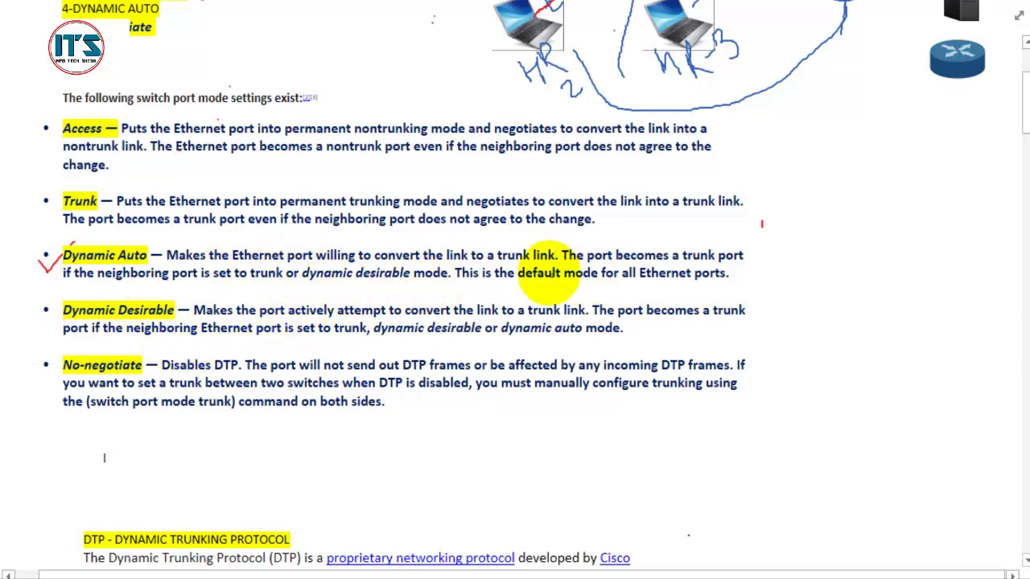
Step: Tick the end of the Dynamic Auto paragraph in red, draw down and up arrows, and link the circled up arrow to the tick
drag(735, 272, 794, 258)
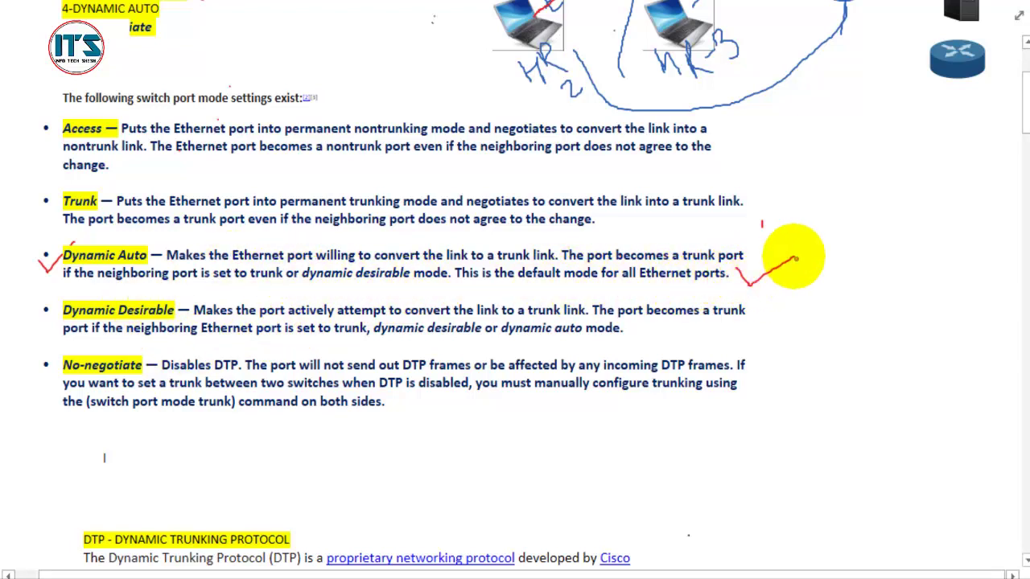
mouse_move(836, 111)
mouse_down()
mouse_move(853, 185)
mouse_move(875, 168)
mouse_up()
drag(907, 121, 929, 188)
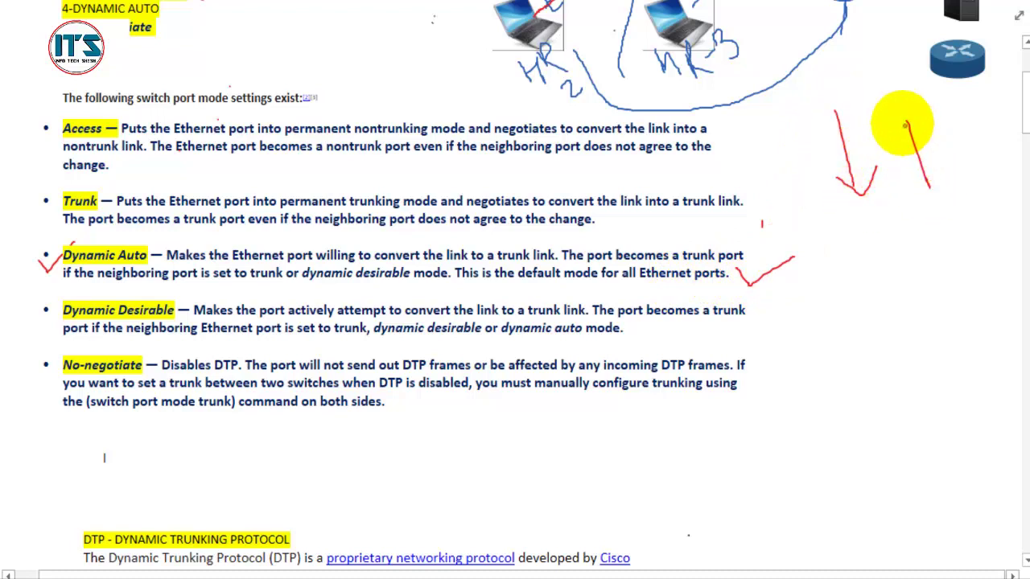
mouse_move(902, 119)
mouse_down()
mouse_move(936, 123)
mouse_move(900, 157)
mouse_move(954, 109)
mouse_move(912, 189)
mouse_move(850, 237)
mouse_move(770, 271)
mouse_move(759, 258)
mouse_move(779, 287)
mouse_up()
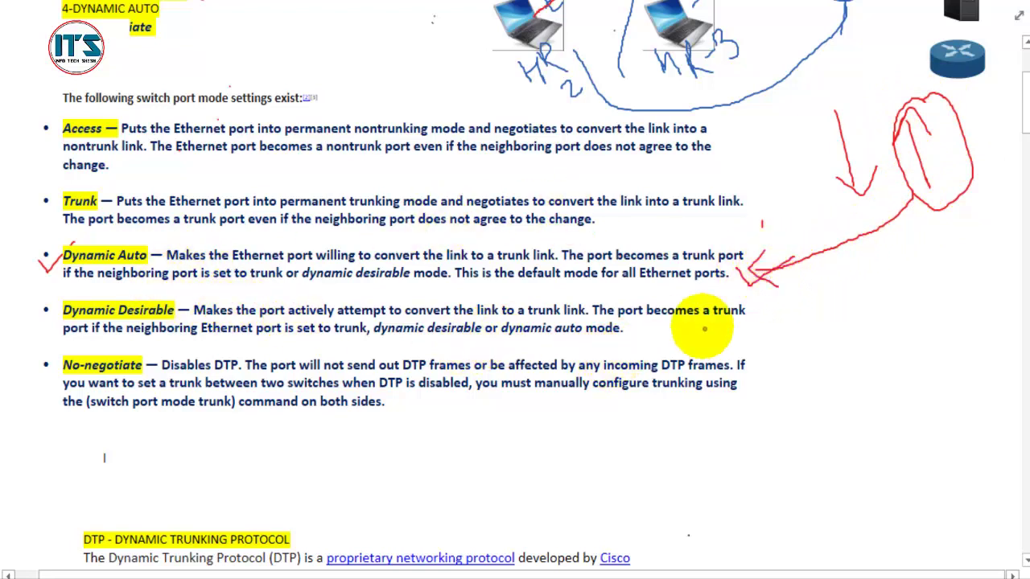
Step: Draw a red switch box with four ports and two connected devices beside the circled Dynamic Desirable term
mouse_move(790, 295)
mouse_down()
mouse_move(908, 288)
mouse_move(917, 320)
mouse_move(774, 333)
mouse_move(788, 287)
mouse_up()
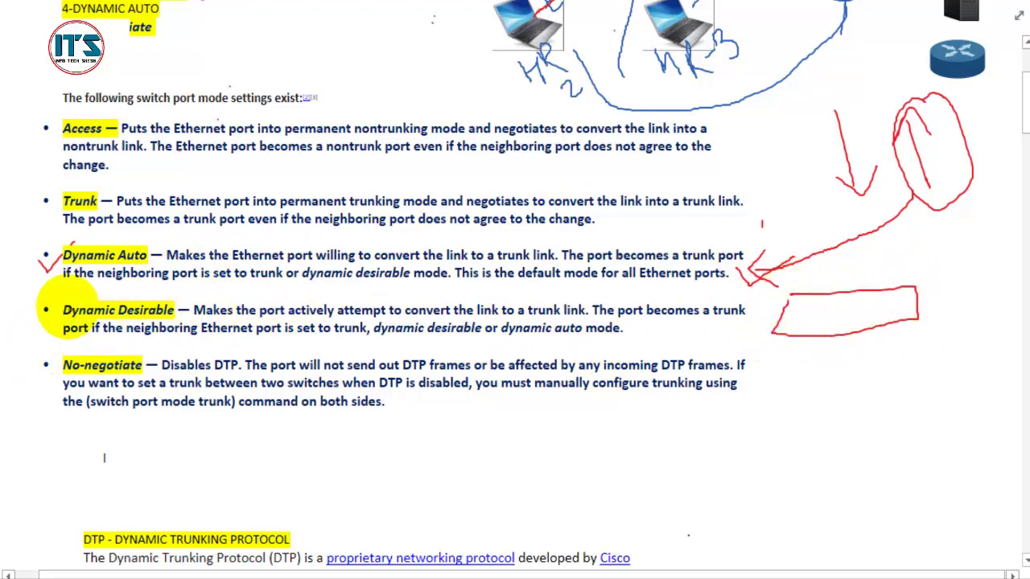
mouse_move(66, 288)
mouse_down()
mouse_move(46, 312)
mouse_move(135, 345)
mouse_move(188, 296)
mouse_move(104, 285)
mouse_move(55, 294)
mouse_up()
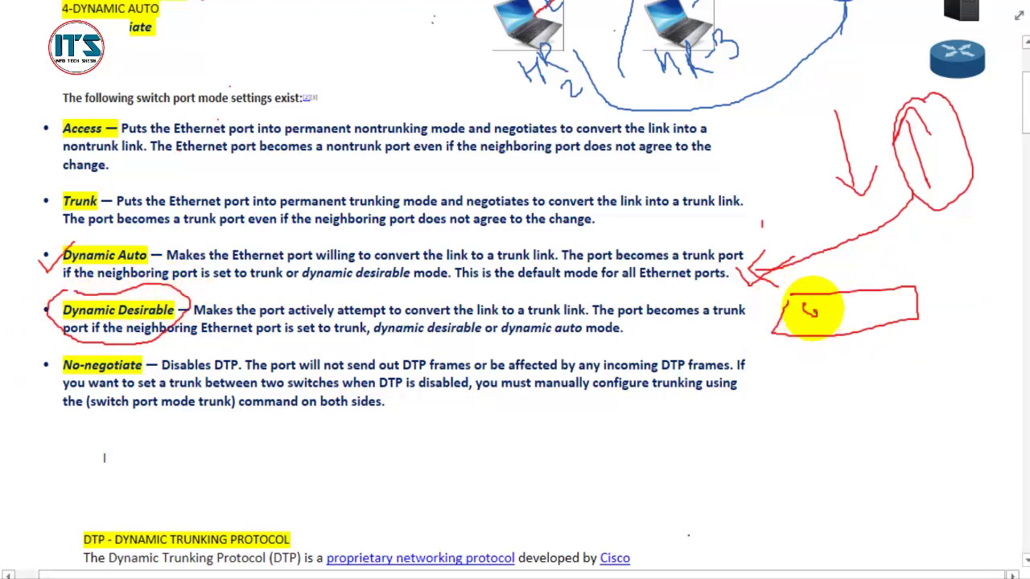
drag(870, 302, 874, 312)
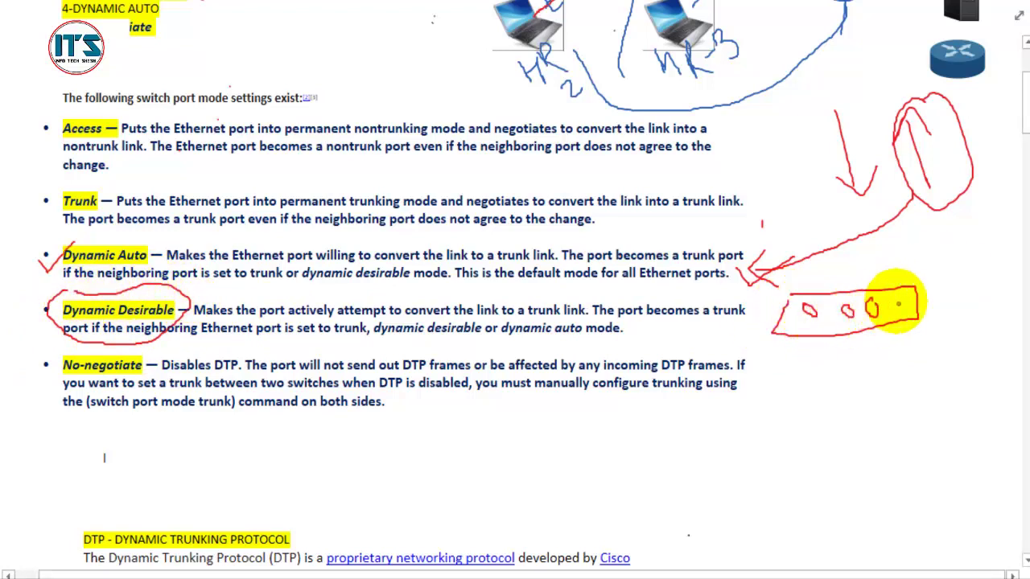
mouse_move(811, 336)
mouse_down()
mouse_move(782, 385)
mouse_move(793, 419)
mouse_move(797, 384)
mouse_up()
mouse_move(864, 320)
mouse_down()
mouse_move(885, 367)
mouse_move(869, 408)
mouse_move(874, 372)
mouse_up()
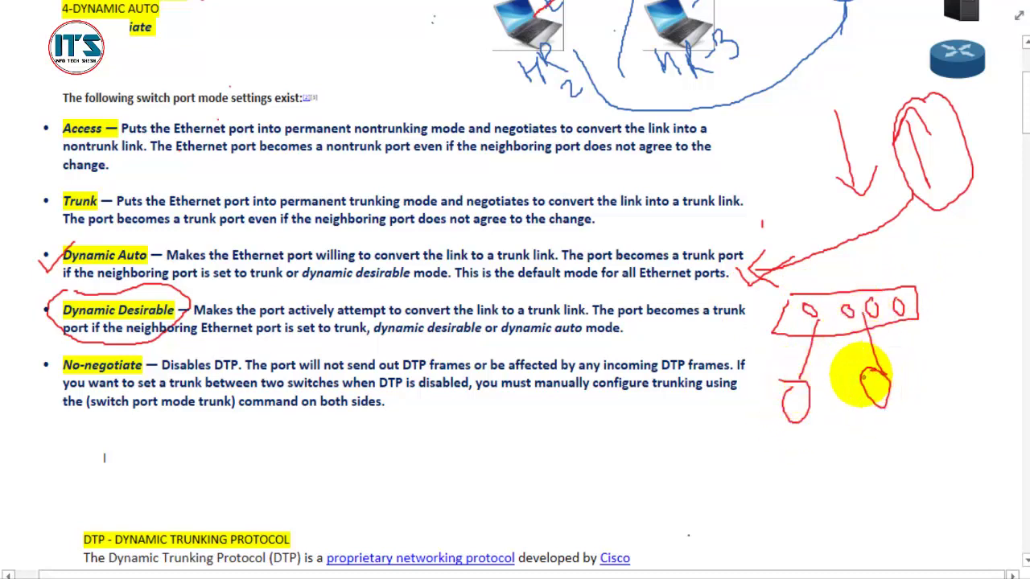
Step: Label the two red devices with handwritten VLAN marks and number their switch links 1 and 2
drag(787, 433, 800, 422)
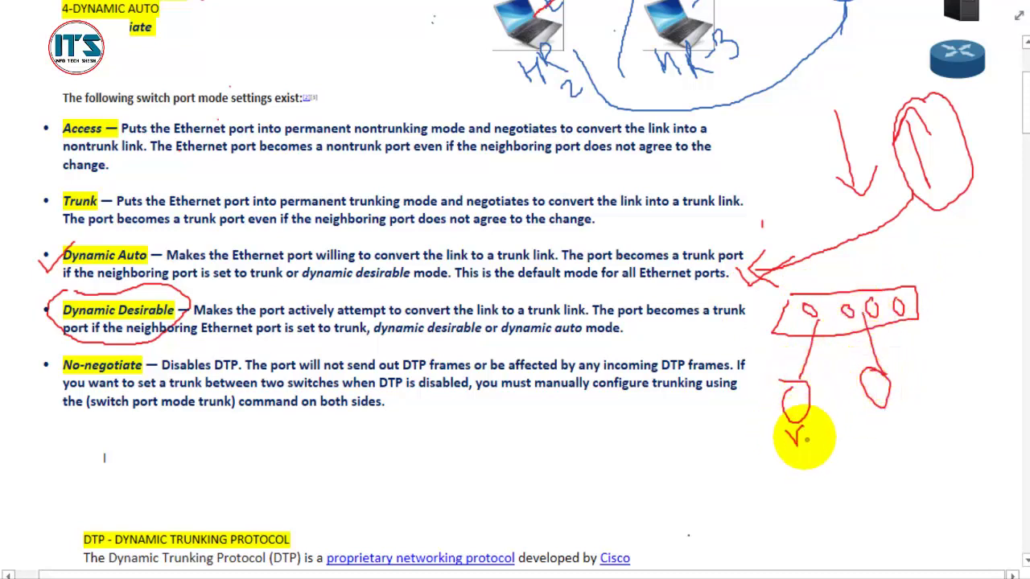
drag(793, 457, 834, 455)
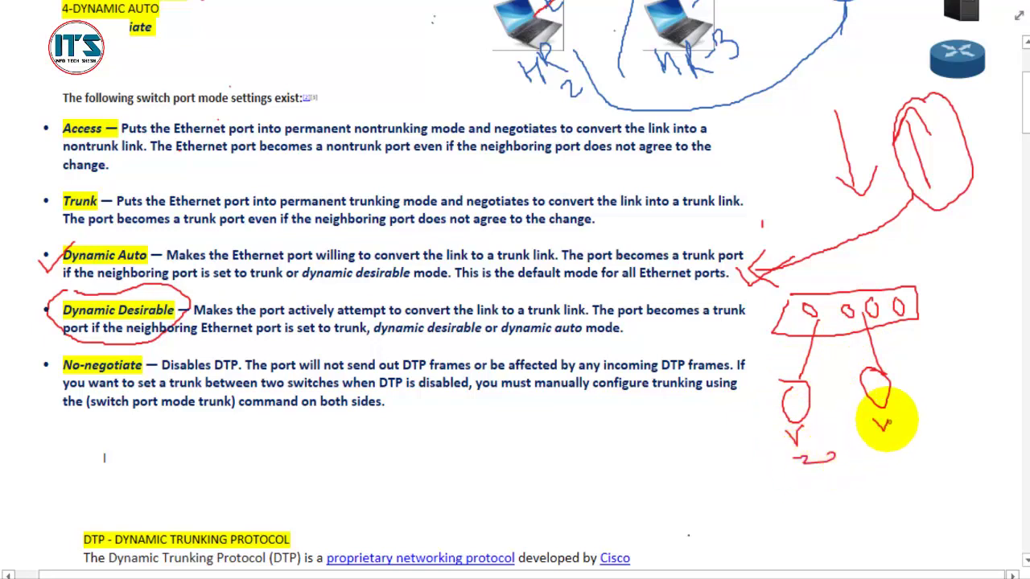
drag(901, 420, 918, 428)
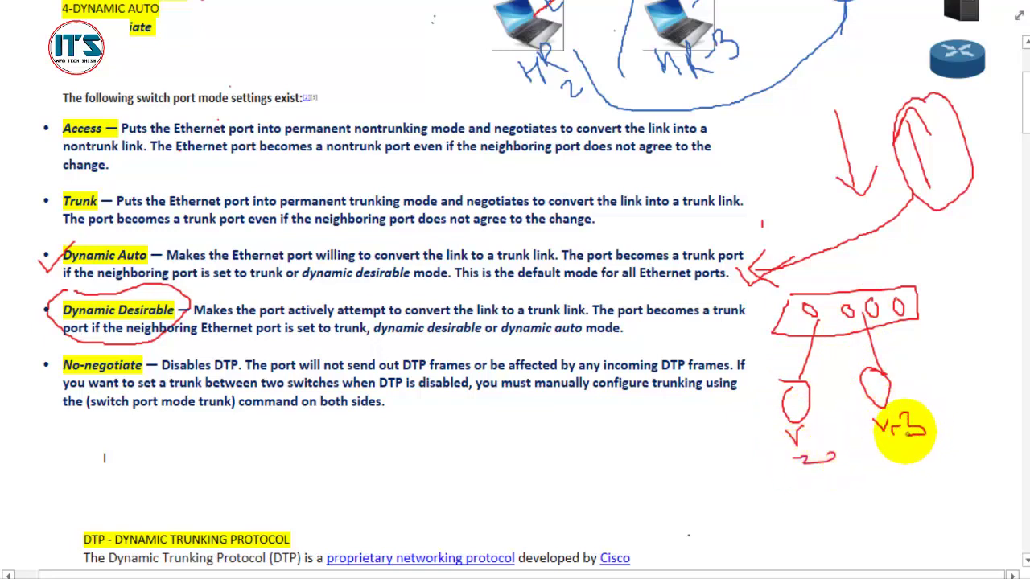
drag(821, 349, 825, 361)
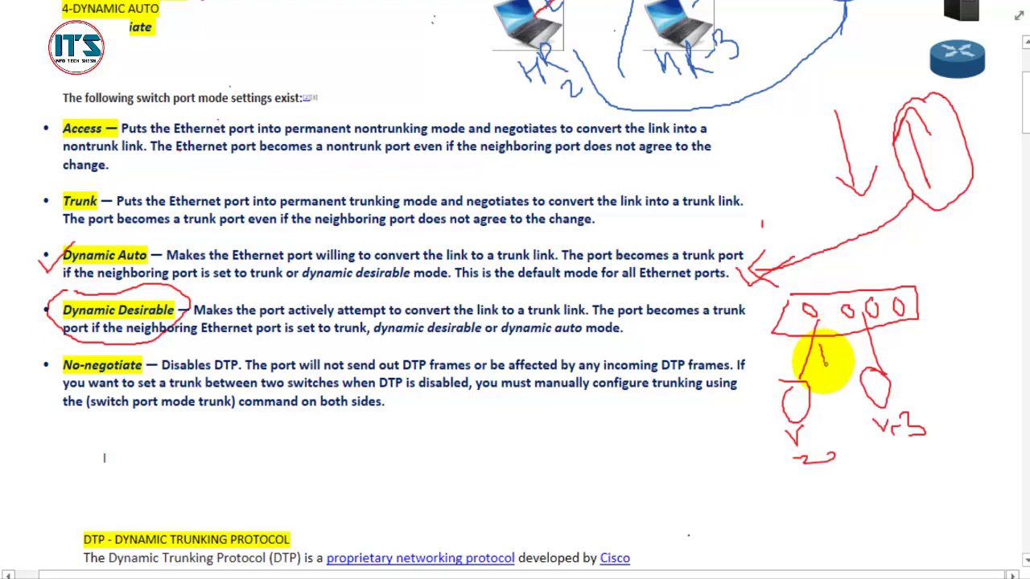
mouse_move(884, 329)
mouse_down()
mouse_move(885, 350)
mouse_move(917, 342)
mouse_up()
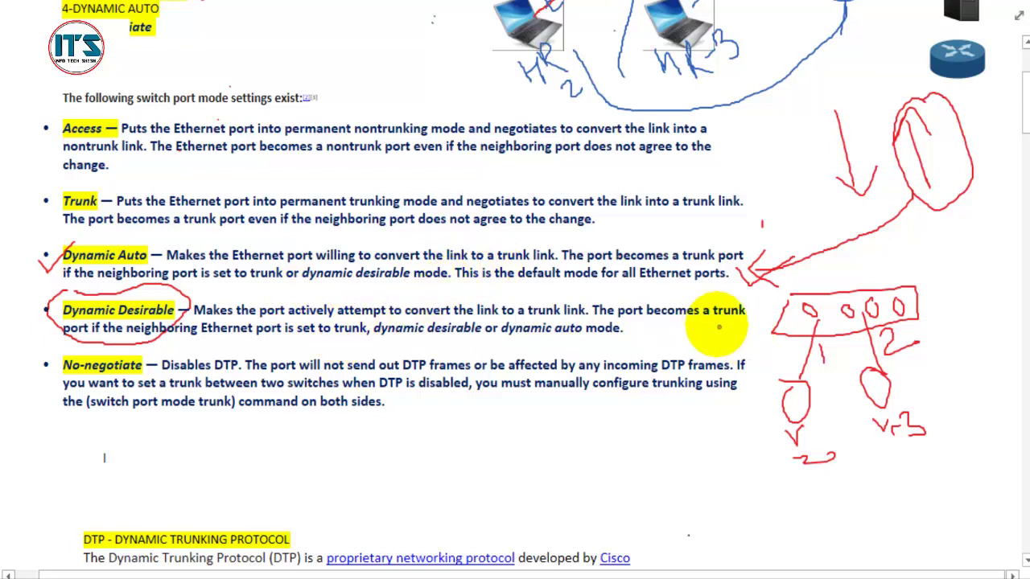
Step: Draw a second red switch with three ports and connect it to the first switch with a blue line
drag(887, 289, 918, 289)
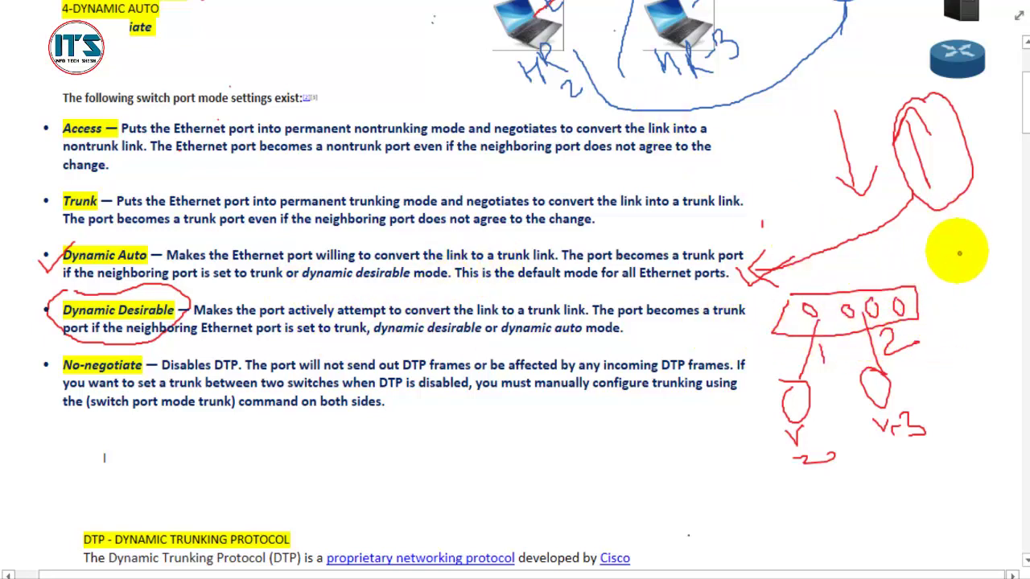
mouse_move(943, 243)
mouse_down()
mouse_move(991, 224)
mouse_move(1002, 241)
mouse_move(942, 287)
mouse_move(924, 246)
mouse_move(954, 265)
mouse_up()
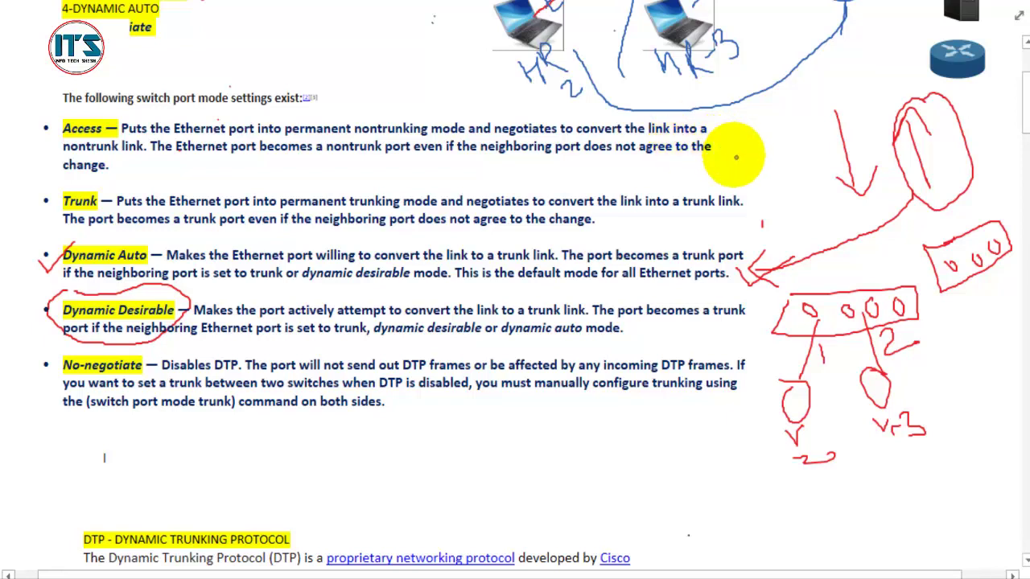
mouse_move(952, 268)
mouse_down()
mouse_move(930, 219)
mouse_move(877, 275)
mouse_up()
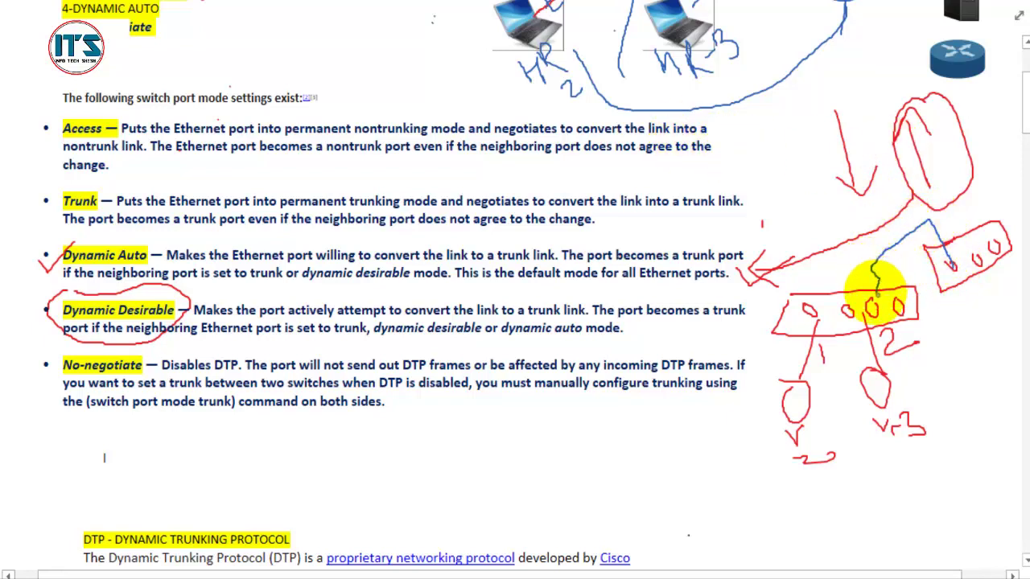
Step: Emphasize the link between the switches in blue, box the device on link 2, and add a second switch-to-switch connection
drag(870, 312, 871, 332)
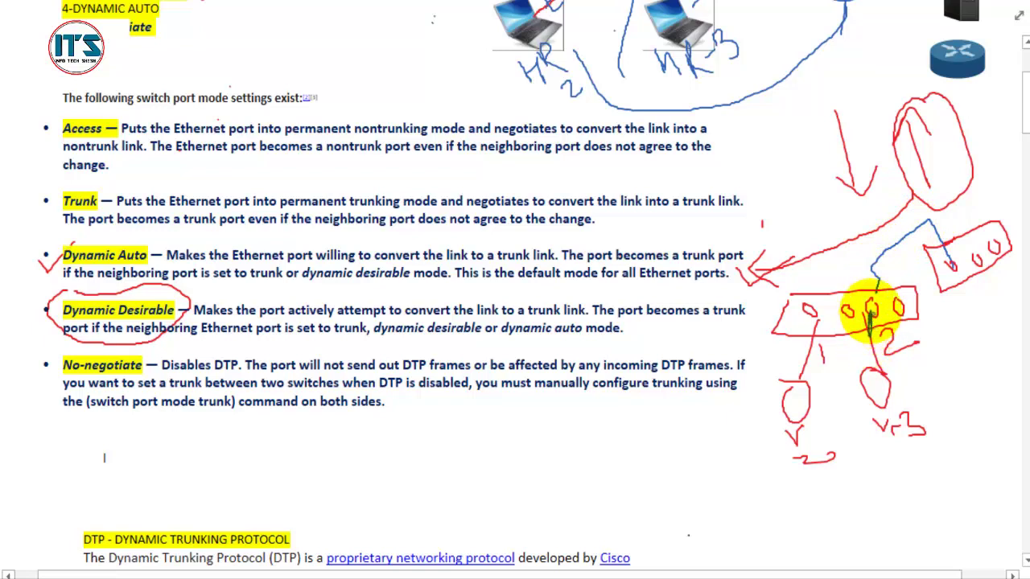
mouse_move(851, 375)
mouse_down()
mouse_move(894, 403)
mouse_move(849, 378)
mouse_up()
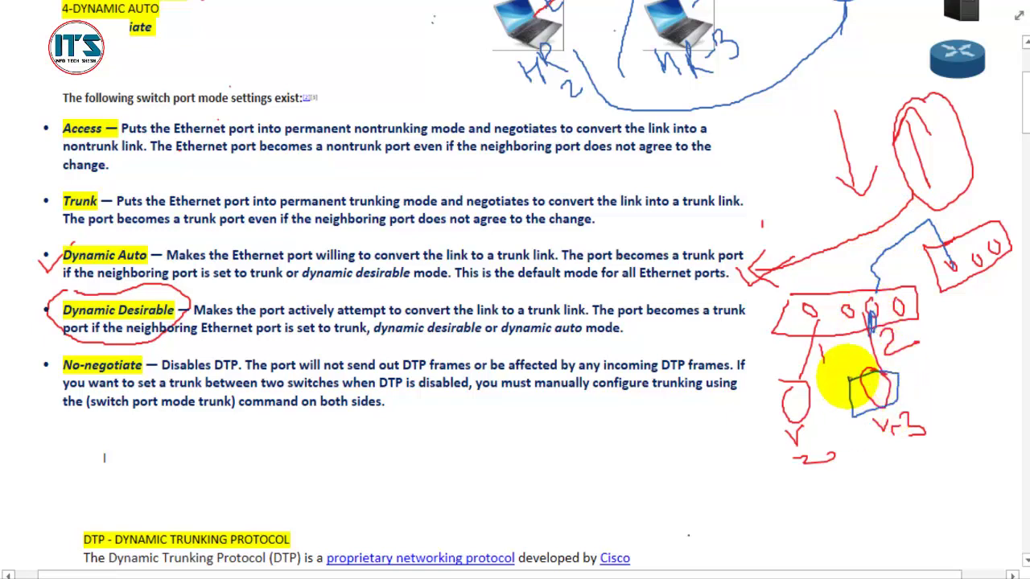
mouse_move(869, 268)
mouse_down()
mouse_move(934, 225)
mouse_move(876, 309)
mouse_move(897, 257)
mouse_move(948, 241)
mouse_move(897, 246)
mouse_up()
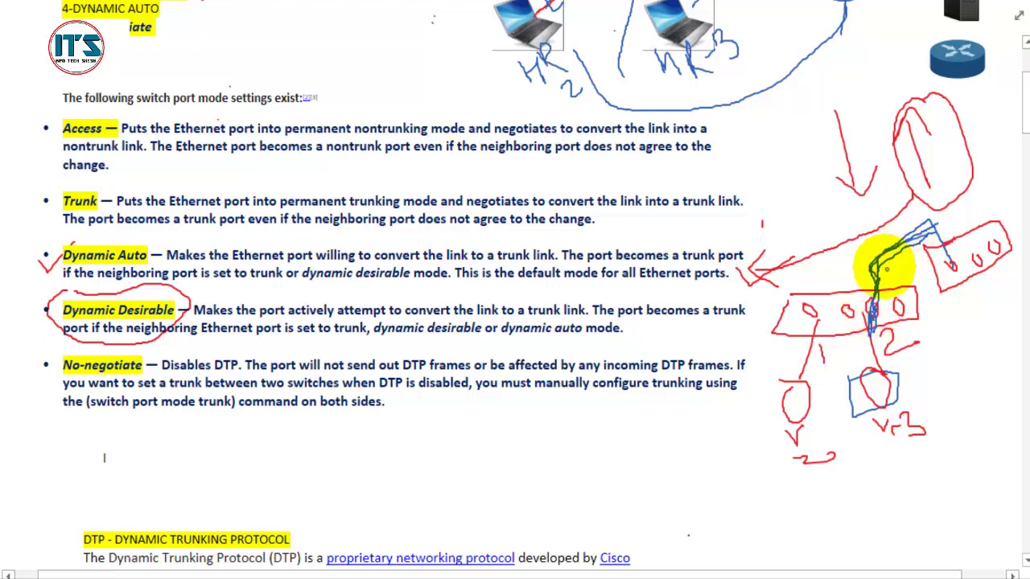
mouse_move(897, 271)
mouse_down()
mouse_move(885, 340)
mouse_move(958, 242)
mouse_move(961, 283)
mouse_move(915, 303)
mouse_move(962, 265)
mouse_move(966, 309)
mouse_move(952, 288)
mouse_move(901, 298)
mouse_move(905, 307)
mouse_move(881, 249)
mouse_move(901, 235)
mouse_move(903, 296)
mouse_move(895, 299)
mouse_up()
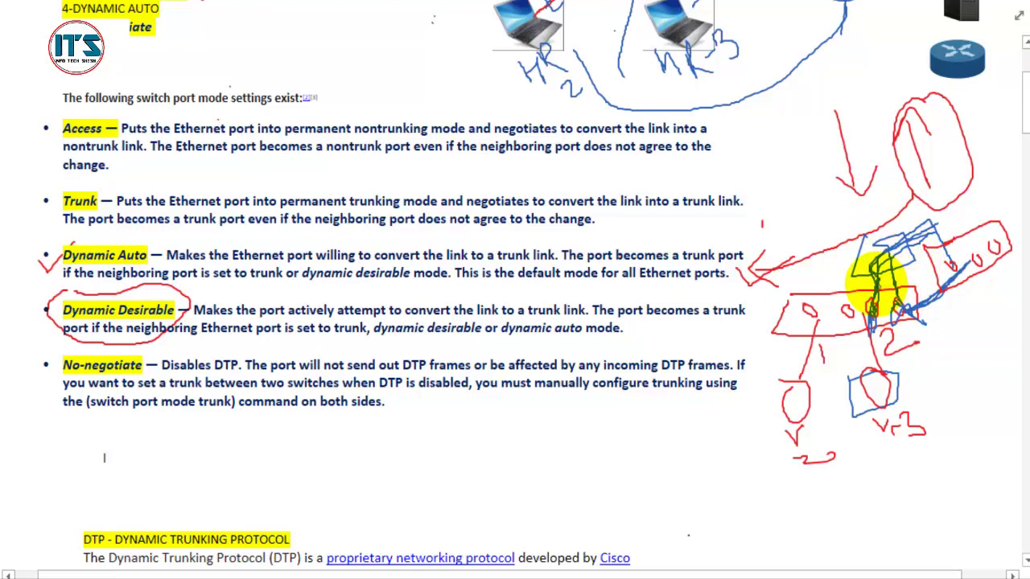
Step: Add blue check marks at the No-negotiate entry and its "Disables DTP" text
mouse_move(44, 387)
mouse_down()
mouse_move(51, 398)
mouse_move(86, 368)
mouse_up()
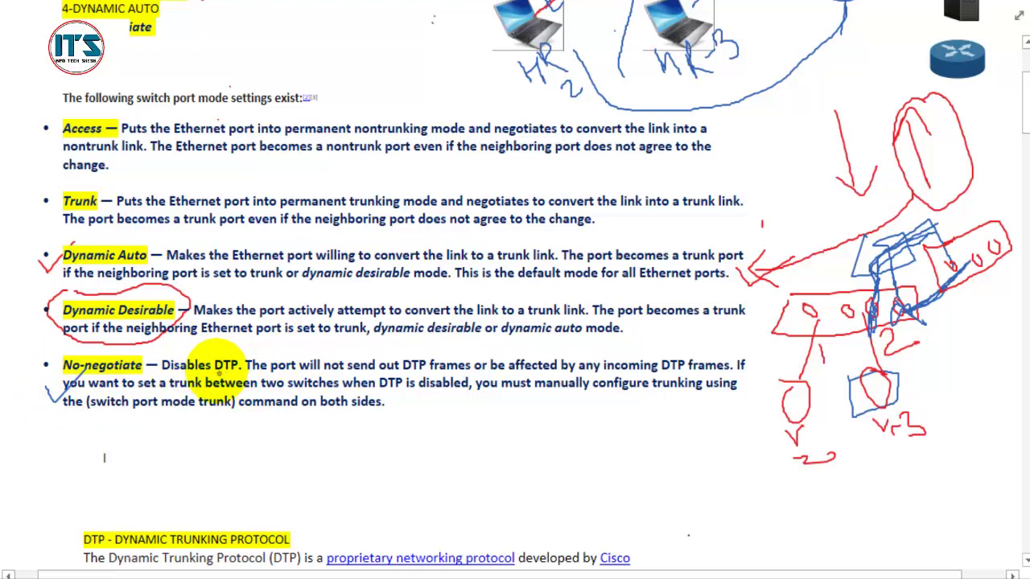
drag(217, 372, 258, 351)
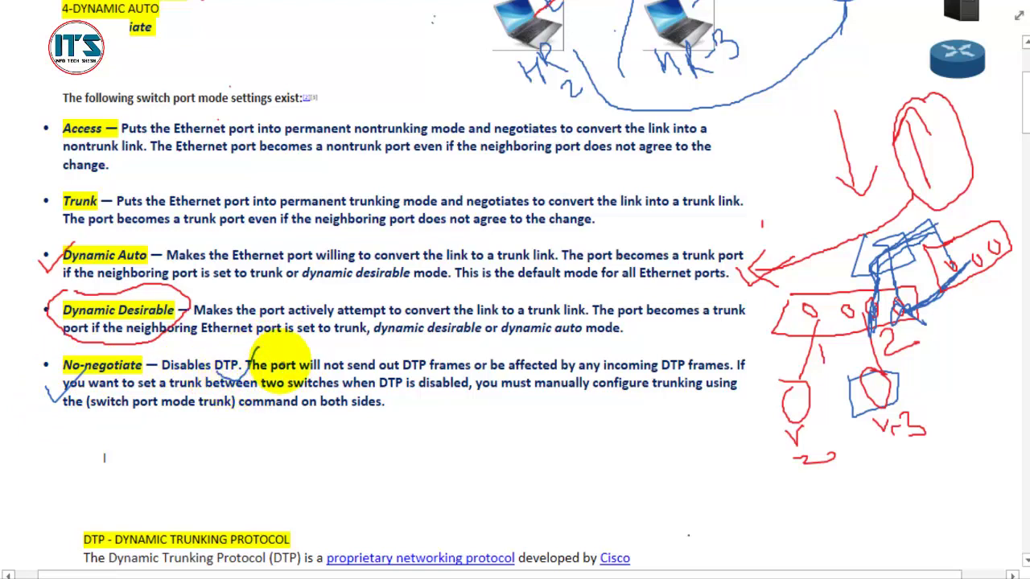
Step: Tick the "DTP - DYNAMIC TRUNKING PROTOCOL" heading in blue and outline "IEEE 802.1Q" in its paragraph
scroll(509, 466, down, 3)
scroll(509, 469, down, 2)
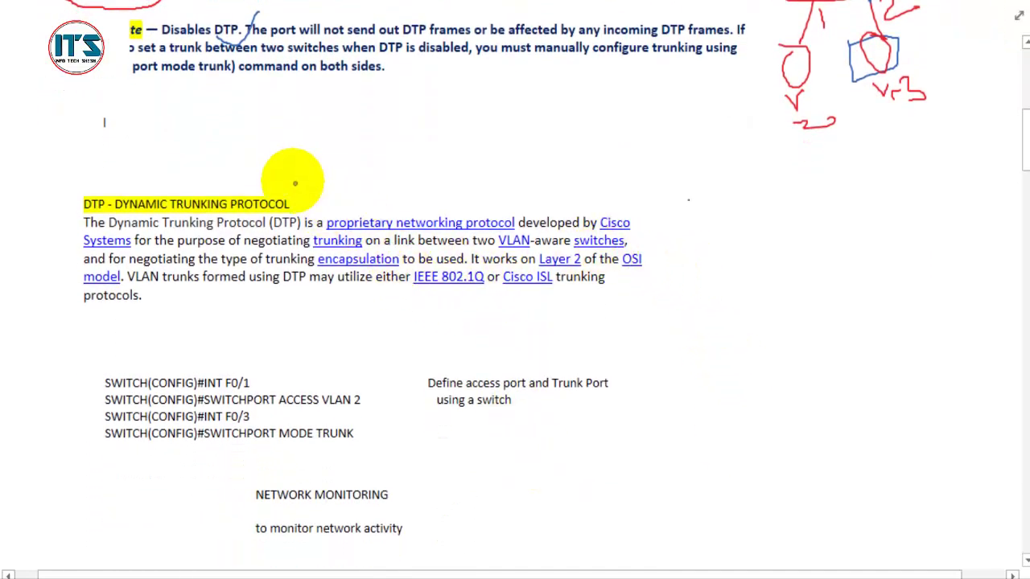
mouse_move(297, 187)
mouse_down()
mouse_move(310, 201)
mouse_move(334, 173)
mouse_up()
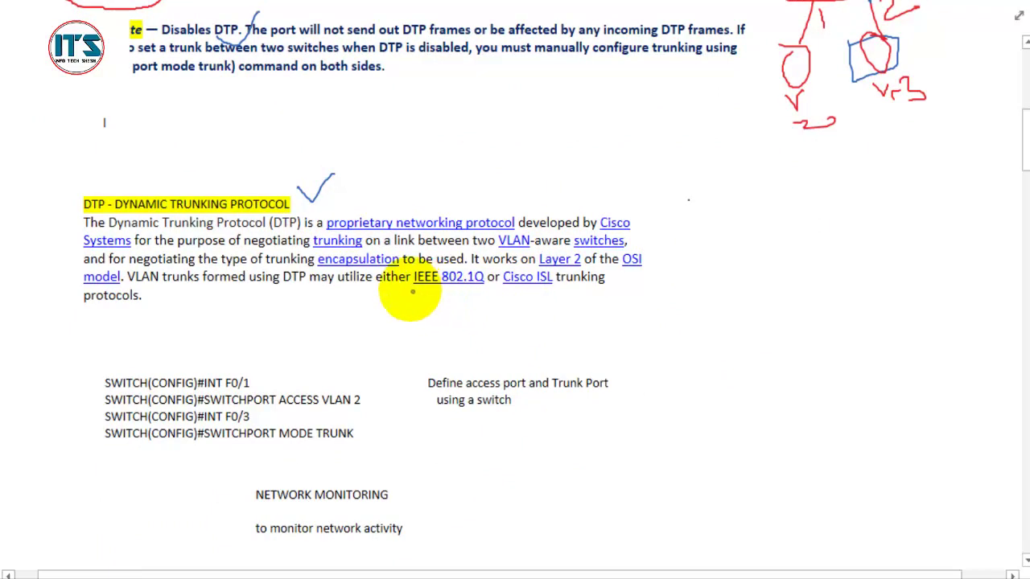
mouse_move(425, 291)
mouse_down()
mouse_move(483, 284)
mouse_move(483, 265)
mouse_move(431, 262)
mouse_move(408, 289)
mouse_move(435, 292)
mouse_up()
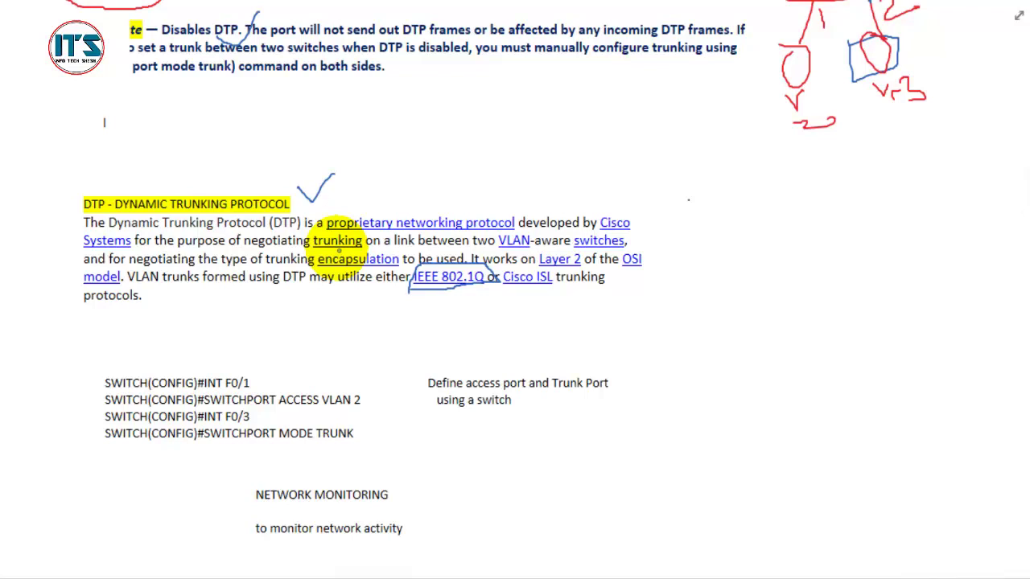
Step: Tick the start of the INT F0/1 command line and sketch a blue switch with four ports and two attached devices
scroll(336, 251, down, 5)
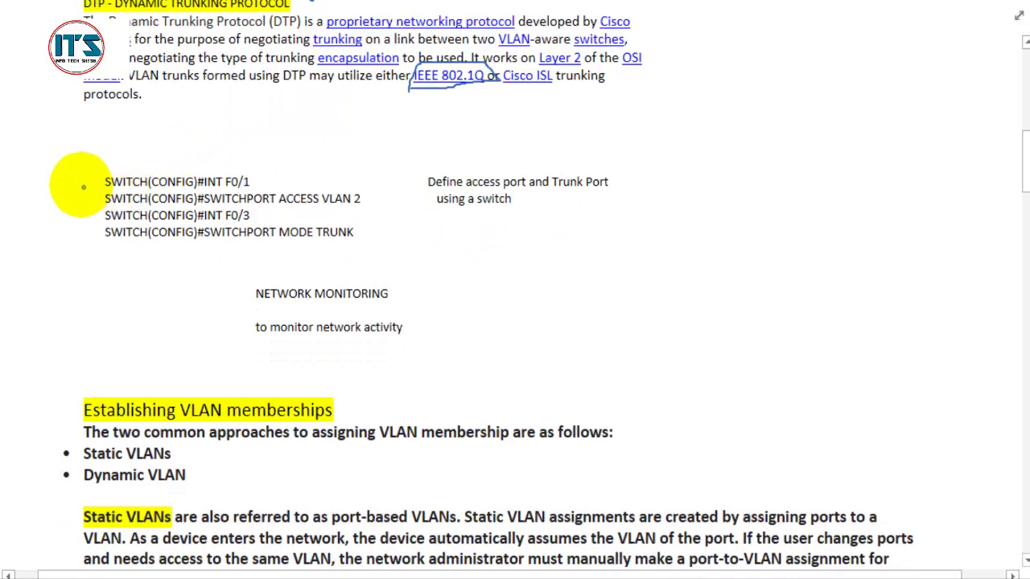
drag(80, 187, 117, 161)
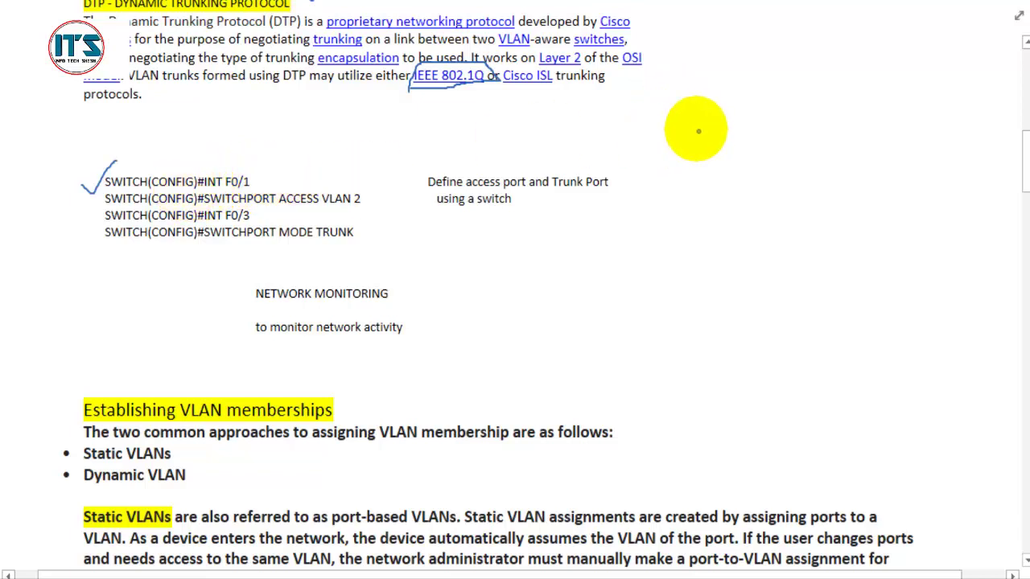
mouse_move(699, 130)
mouse_down()
mouse_move(875, 133)
mouse_move(841, 178)
mouse_move(707, 185)
mouse_move(697, 125)
mouse_up()
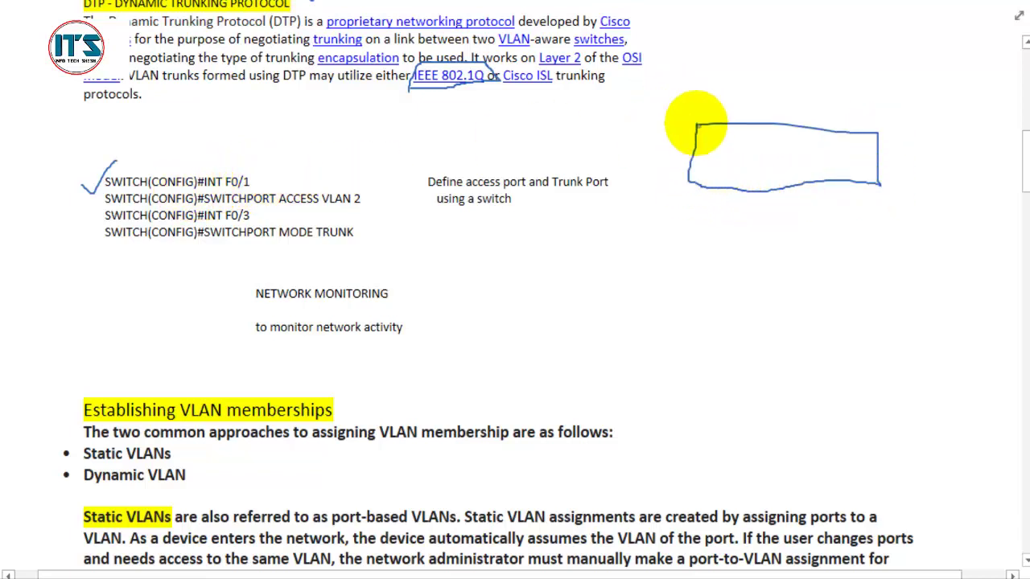
mouse_move(729, 154)
mouse_down()
mouse_move(785, 177)
mouse_move(774, 172)
mouse_move(805, 150)
mouse_move(842, 164)
mouse_move(855, 156)
mouse_up()
mouse_move(734, 169)
mouse_down()
mouse_move(674, 249)
mouse_move(683, 272)
mouse_move(706, 233)
mouse_up()
mouse_move(777, 173)
mouse_down()
mouse_move(794, 281)
mouse_move(784, 255)
mouse_up()
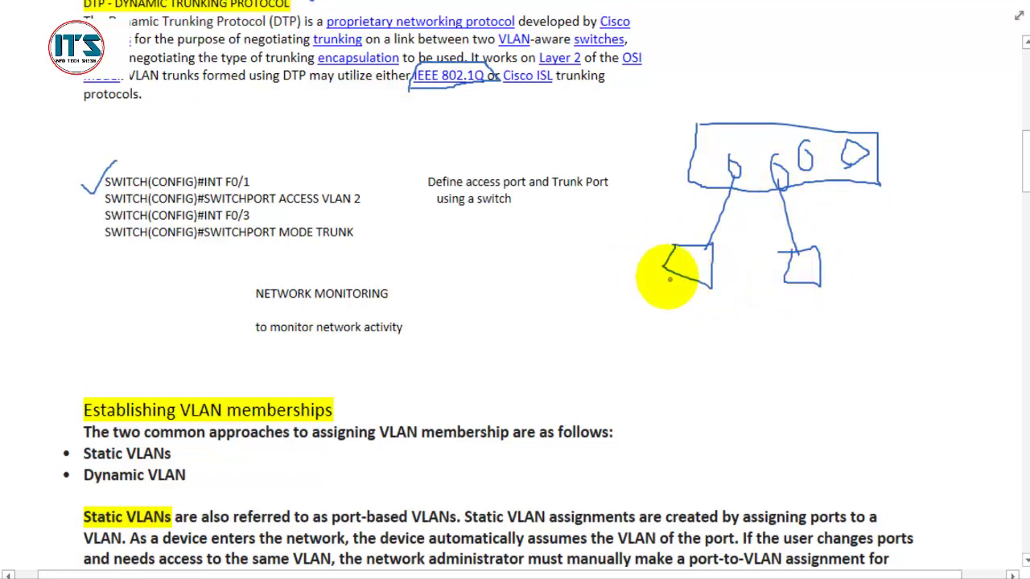
Step: Number the two links of the blue switch 1 and 2, and label the devices V 2 HR and V 3 MR
drag(711, 199, 710, 211)
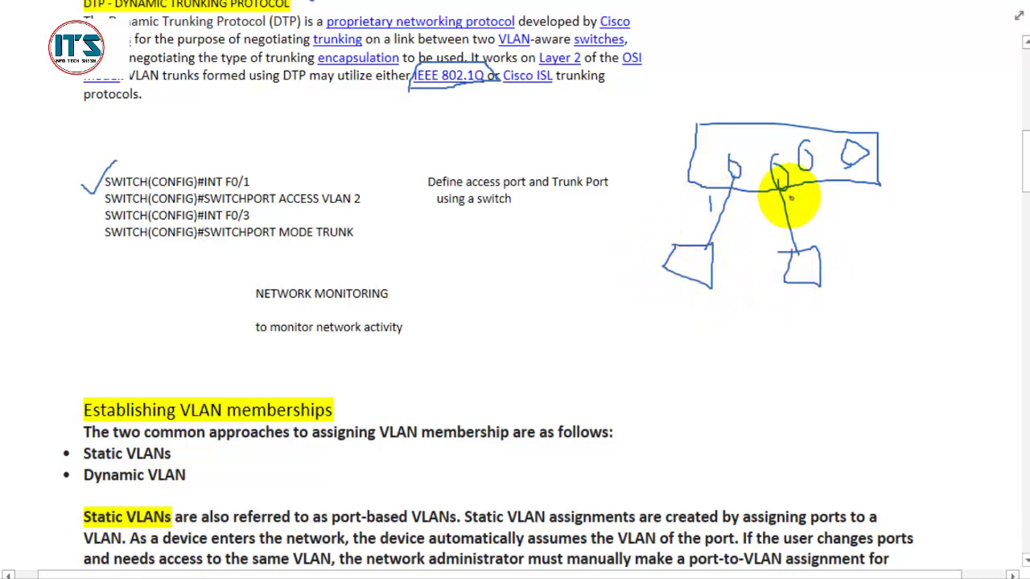
drag(791, 198, 814, 203)
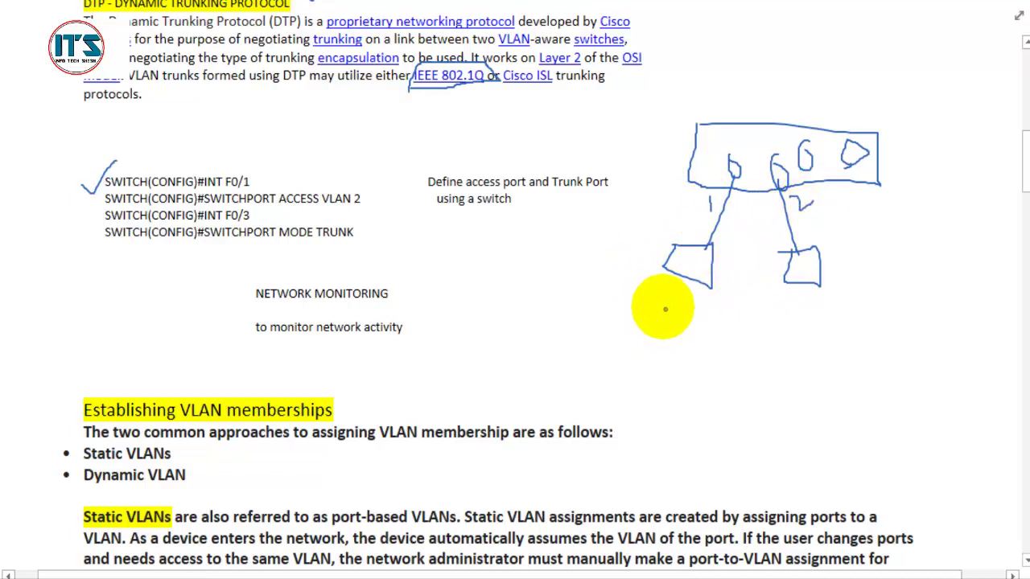
mouse_move(670, 290)
mouse_down()
mouse_move(683, 306)
mouse_move(694, 288)
mouse_up()
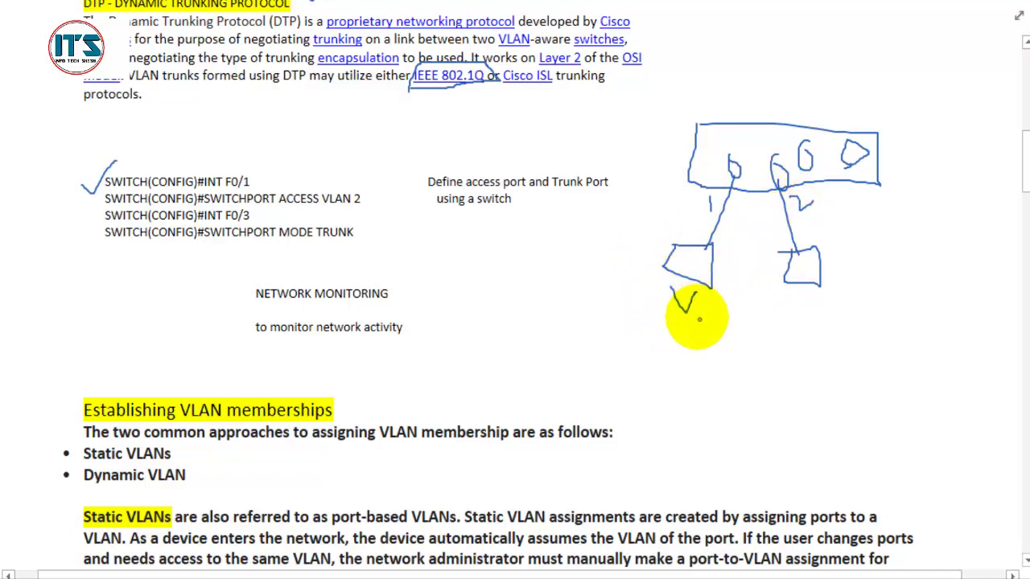
mouse_move(676, 326)
mouse_down()
mouse_move(689, 322)
mouse_move(667, 379)
mouse_move(683, 345)
mouse_move(706, 363)
mouse_move(717, 346)
mouse_up()
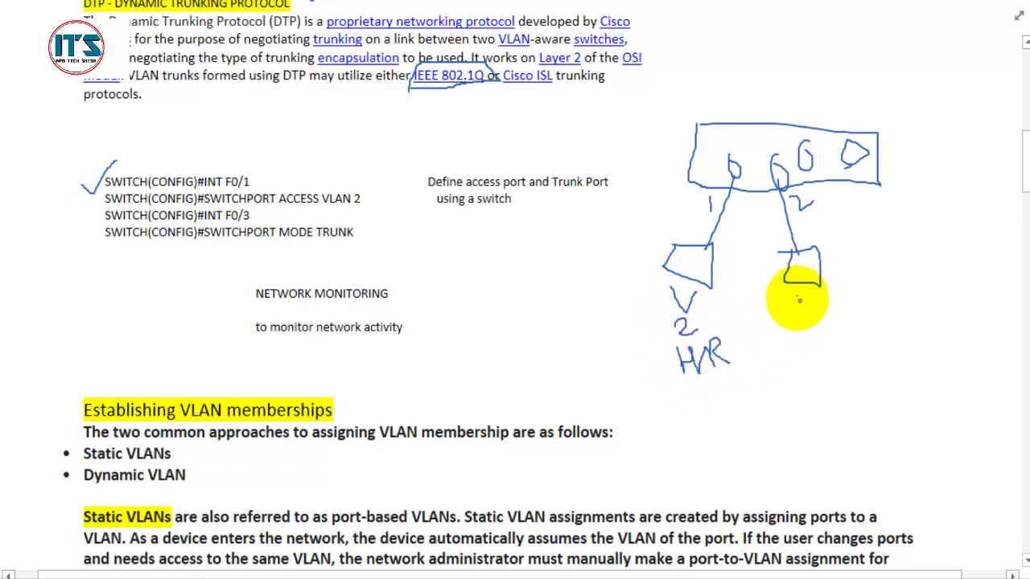
mouse_move(797, 297)
mouse_down()
mouse_move(817, 281)
mouse_move(836, 320)
mouse_move(877, 342)
mouse_up()
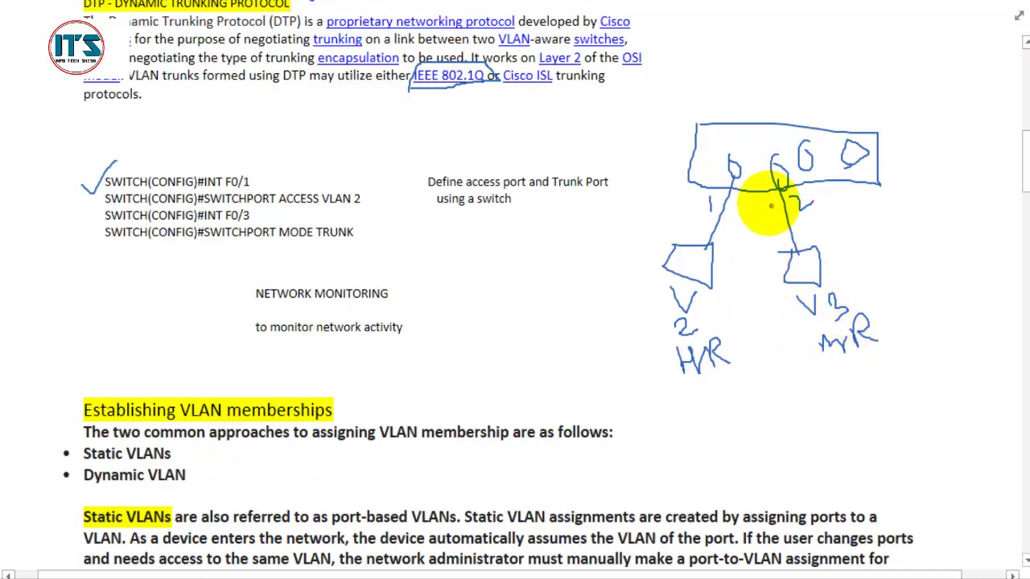
Step: Draw a vertical line through the blue switch between the two devices and tick the end of the INT F0/1 command
drag(758, 90, 767, 296)
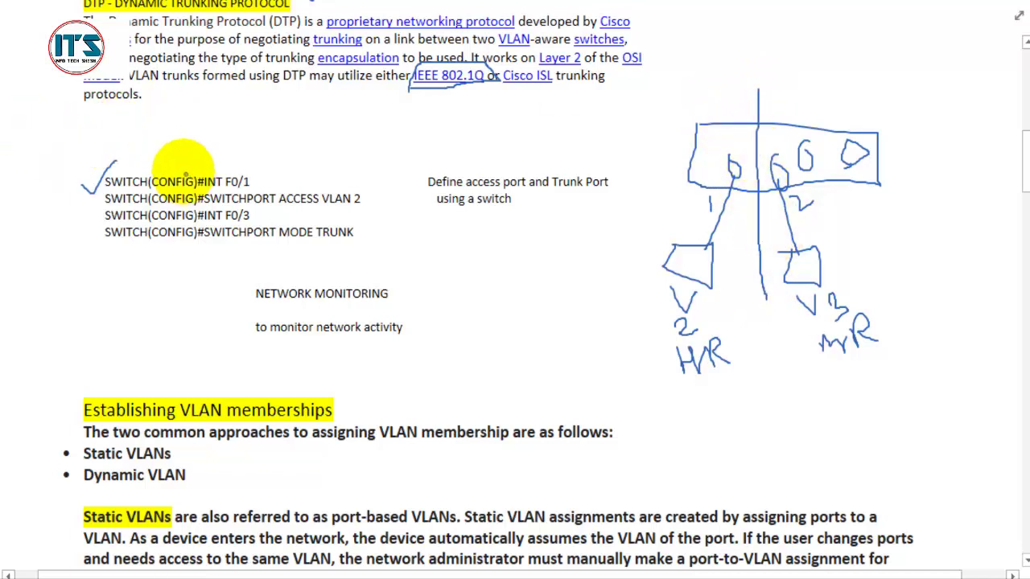
drag(260, 179, 287, 169)
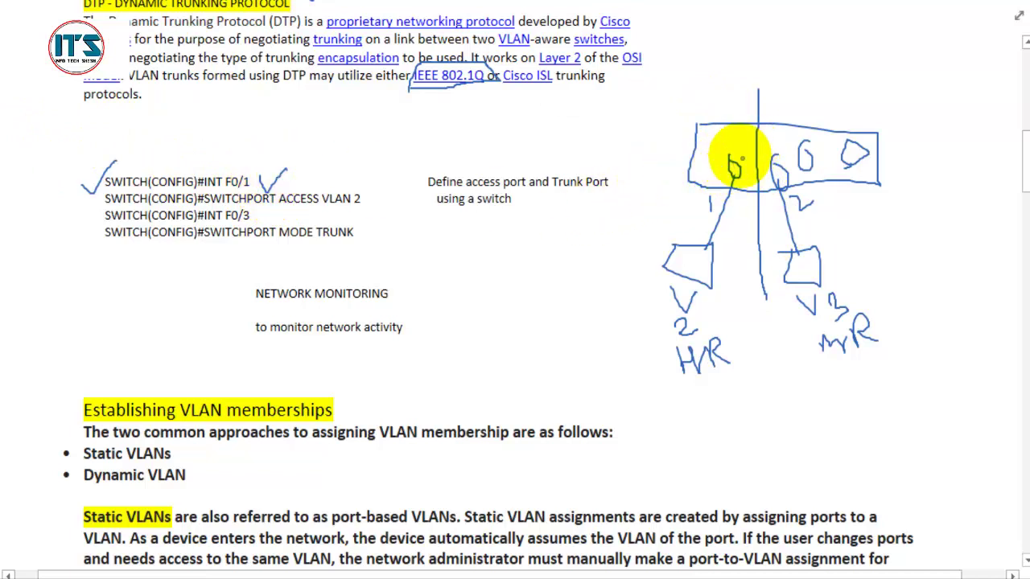
Step: Circle the number 1, tick the end of the SWITCHPORT ACCESS VLAN 2 line, draw an arrow on link 2, and tick below INT F0/3
mouse_move(701, 206)
mouse_down()
mouse_move(689, 185)
mouse_move(716, 231)
mouse_move(713, 186)
mouse_up()
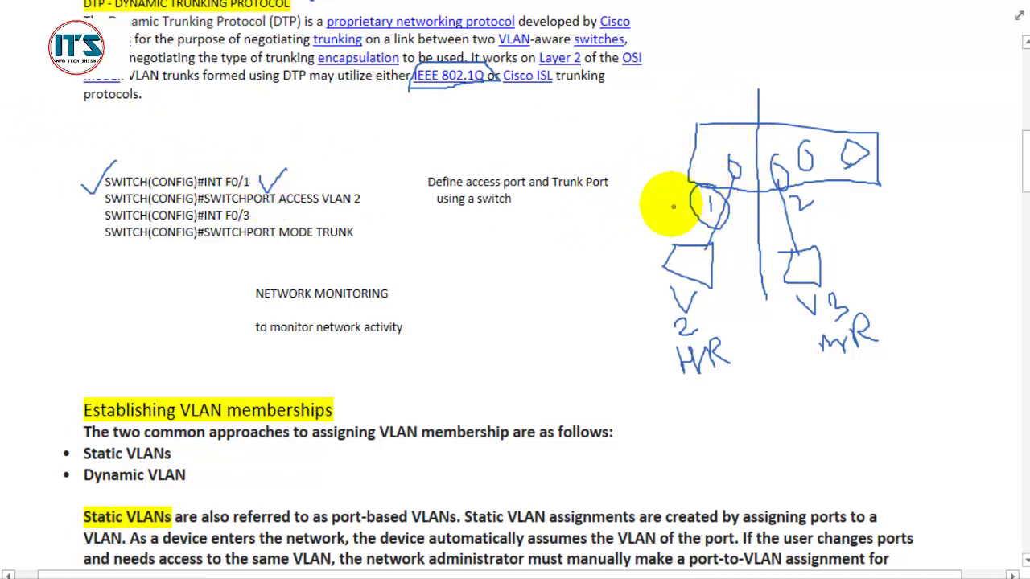
drag(360, 205, 381, 188)
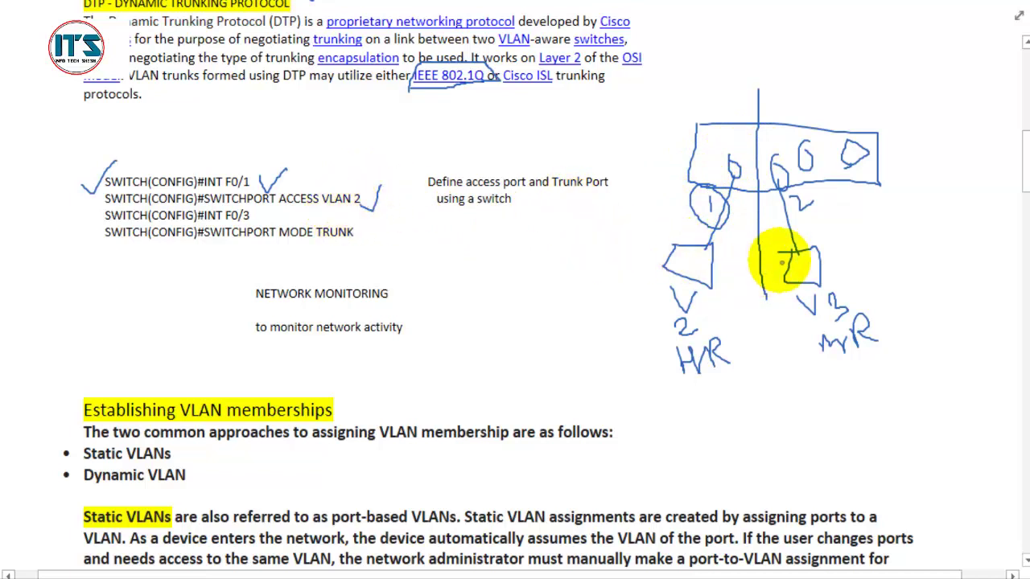
mouse_move(782, 261)
mouse_down()
mouse_move(771, 231)
mouse_move(793, 195)
mouse_move(793, 233)
mouse_up()
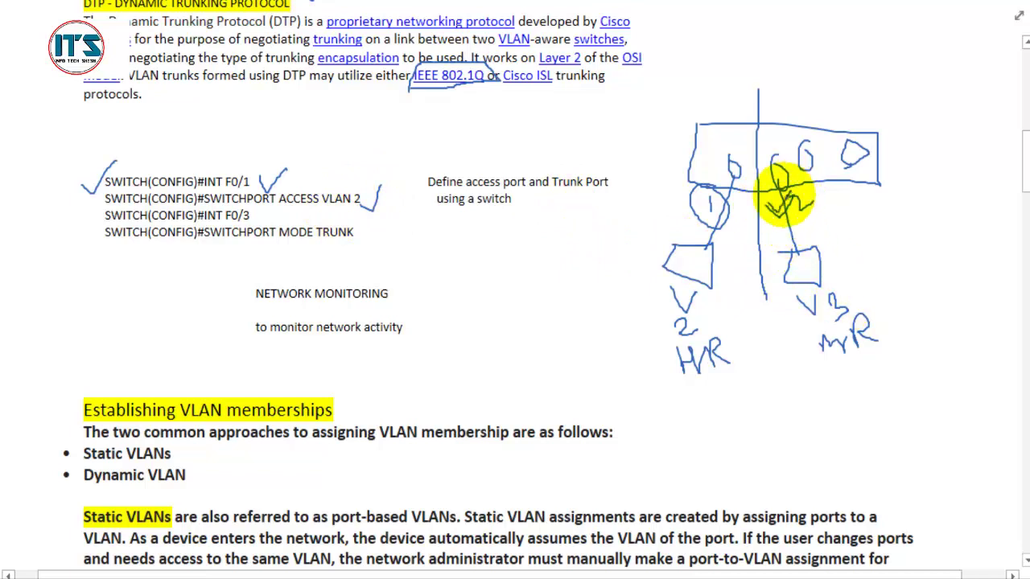
drag(227, 245, 246, 227)
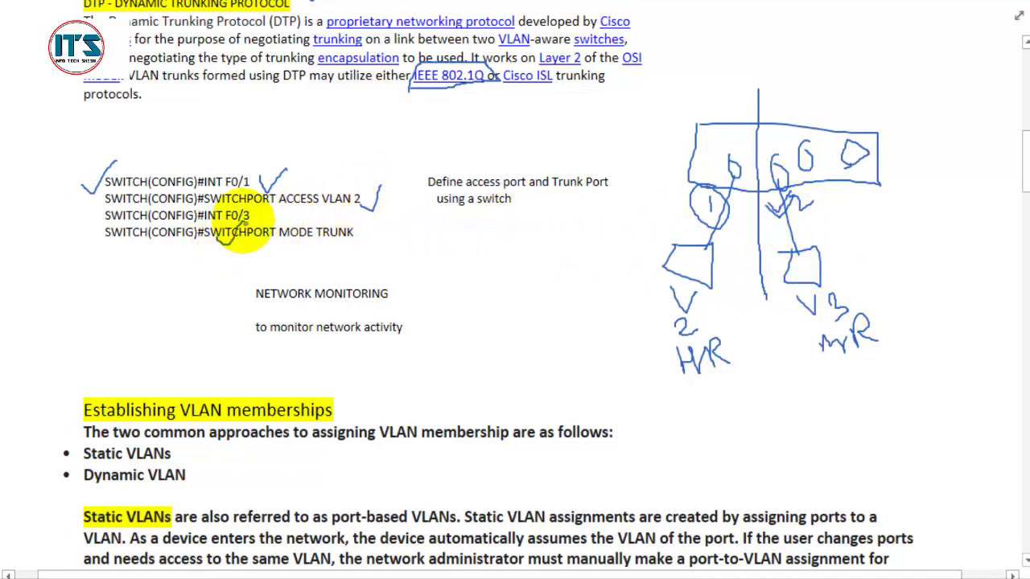
Step: Outline the block of four SWITCH(CONFIG) command lines and the note "Define access port and Trunk Port using a switch"
mouse_move(171, 156)
mouse_down()
mouse_move(85, 193)
mouse_move(72, 271)
mouse_move(364, 235)
mouse_move(359, 168)
mouse_move(170, 163)
mouse_up()
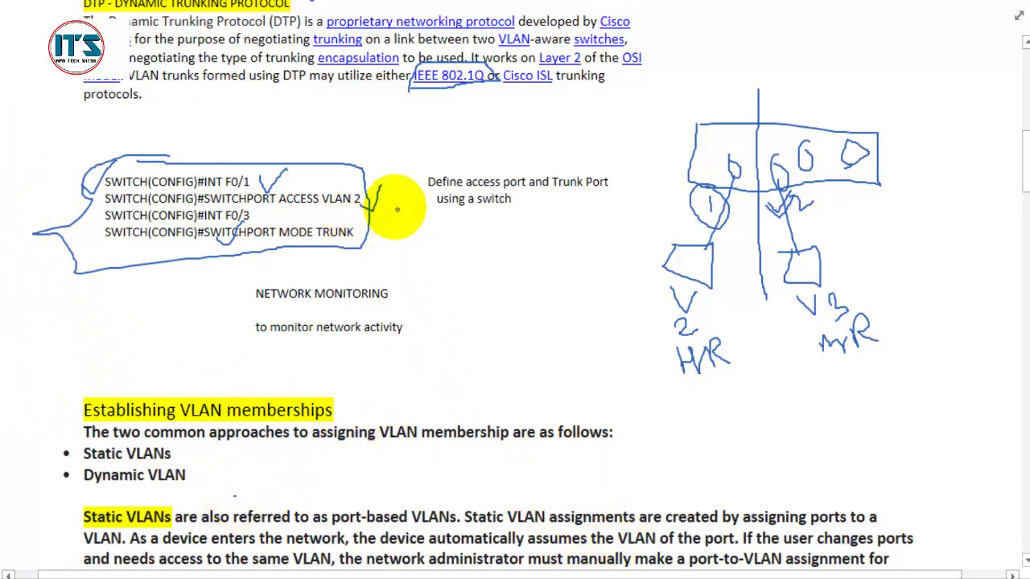
mouse_move(409, 161)
mouse_down()
mouse_move(451, 144)
mouse_move(587, 165)
mouse_move(621, 235)
mouse_move(428, 239)
mouse_move(413, 156)
mouse_up()
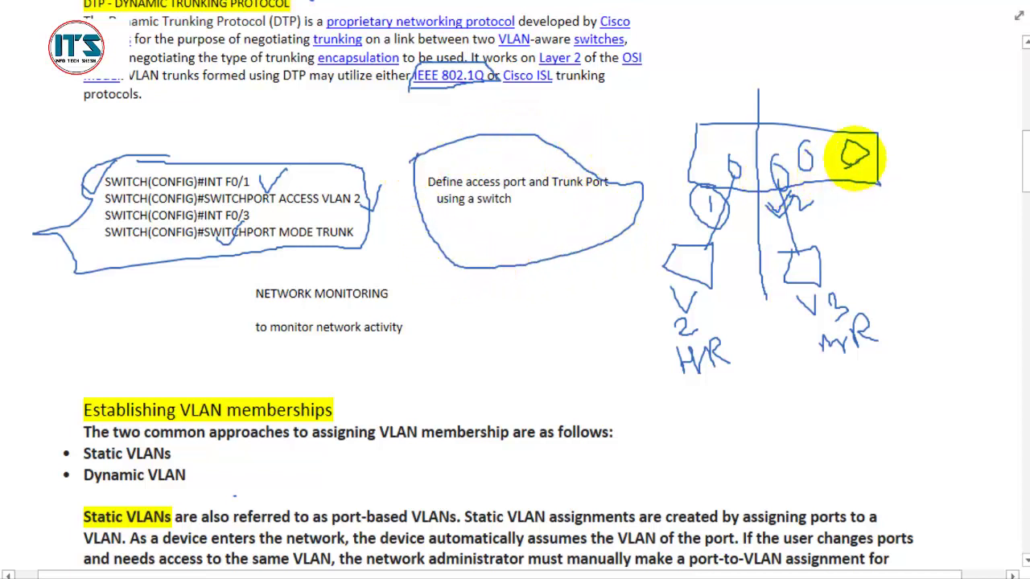
Step: Sketch a second switch with two devices, link it to the first switch's third port, and tick the end of SWITCHPORT MODE TRUNK
mouse_move(893, 49)
mouse_down()
mouse_move(954, 76)
mouse_move(900, 47)
mouse_move(922, 131)
mouse_move(927, 121)
mouse_up()
mouse_move(932, 69)
mouse_down()
mouse_move(970, 108)
mouse_move(956, 98)
mouse_up()
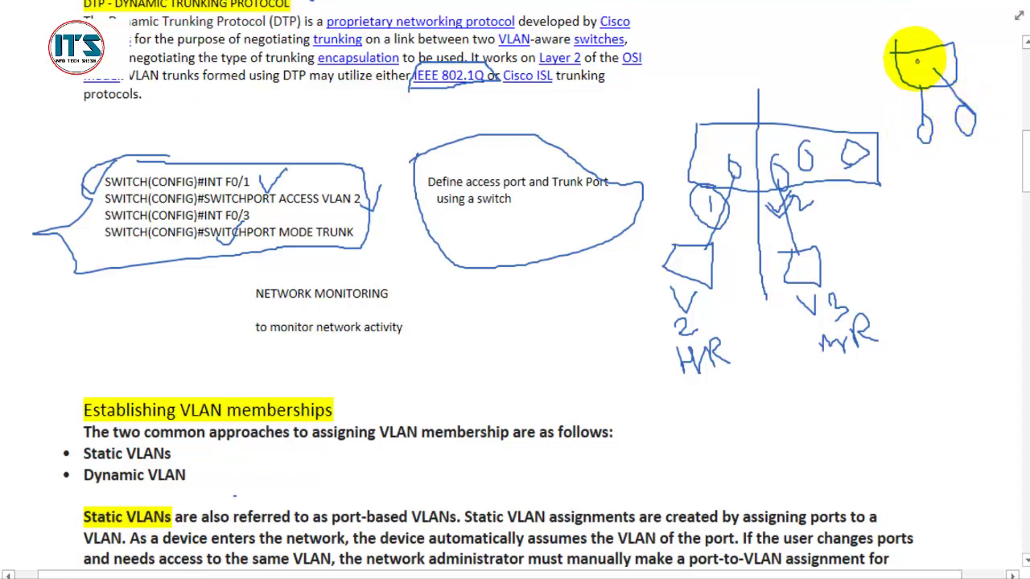
mouse_move(920, 64)
mouse_down()
mouse_move(845, 108)
mouse_move(789, 161)
mouse_move(896, 96)
mouse_move(829, 136)
mouse_up()
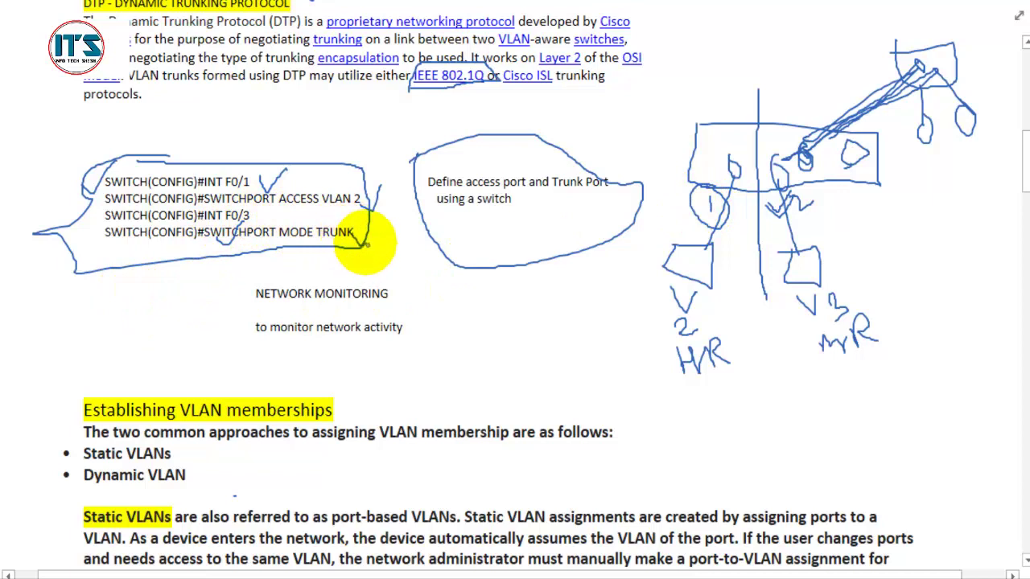
drag(352, 232, 386, 219)
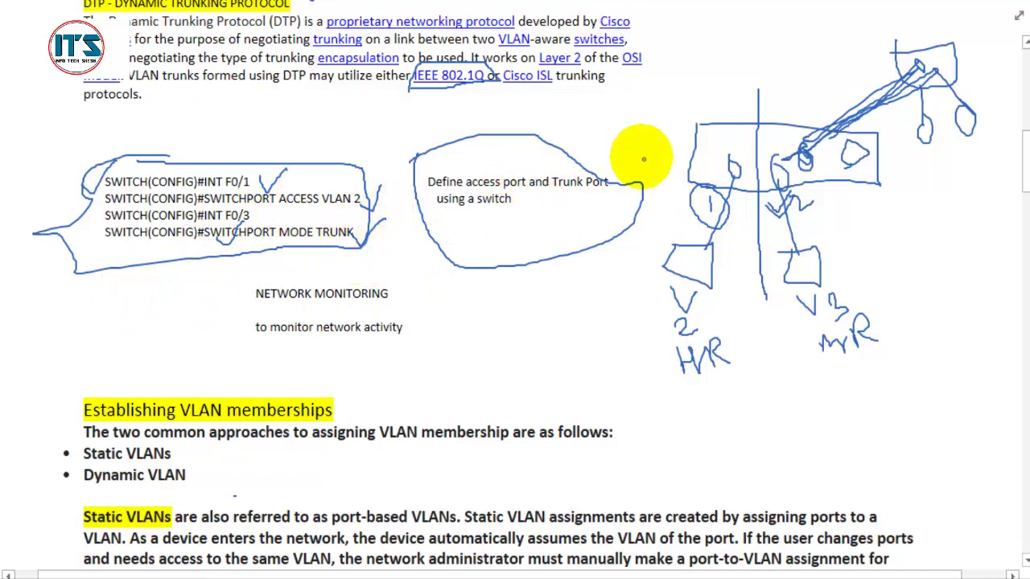
drag(802, 145, 885, 89)
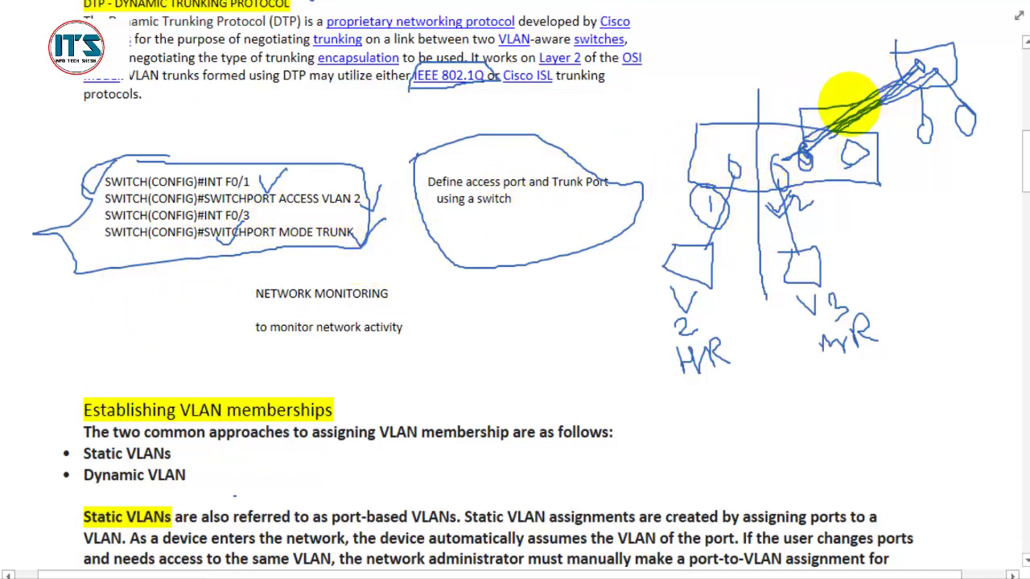
Step: Tick NETWORK MONITORING and draw a large curve beneath the command notes and around the switch diagrams
mouse_move(214, 283)
mouse_down()
mouse_move(242, 319)
mouse_move(288, 263)
mouse_up()
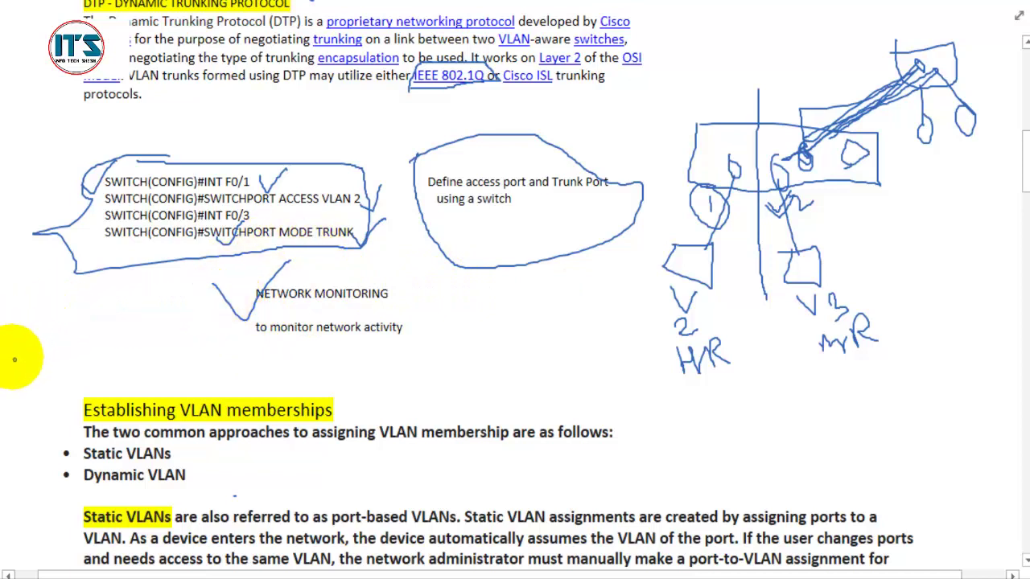
mouse_move(14, 360)
mouse_down()
mouse_move(429, 363)
mouse_move(975, 345)
mouse_move(1013, 89)
mouse_move(782, 14)
mouse_move(594, 25)
mouse_up()
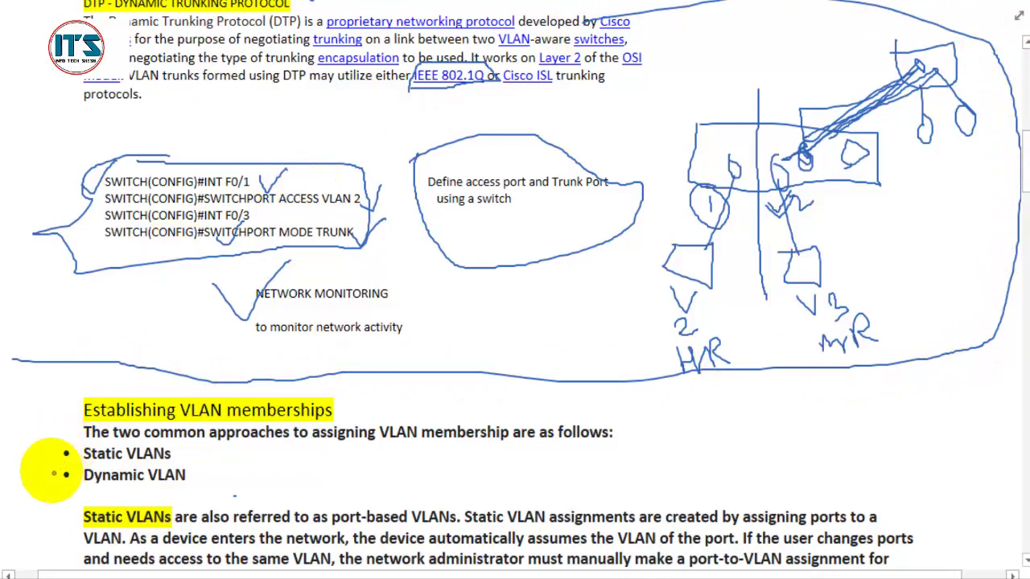
Step: Open Wireshark, examine the Bluetooth, Ethernet, Wi-Fi and VirtualBox capture interfaces and their activity lines, and close it
key(super)
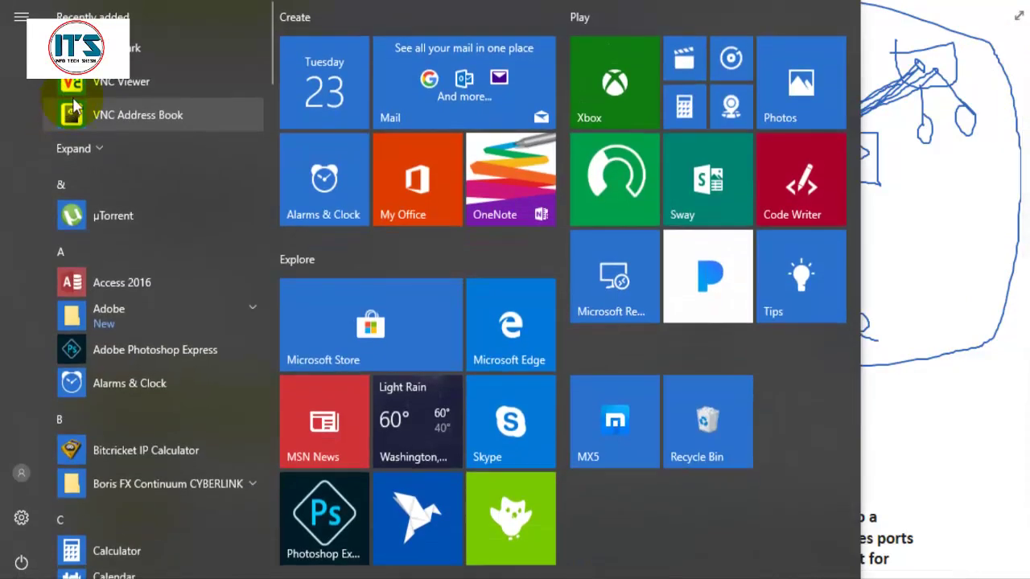
key(super)
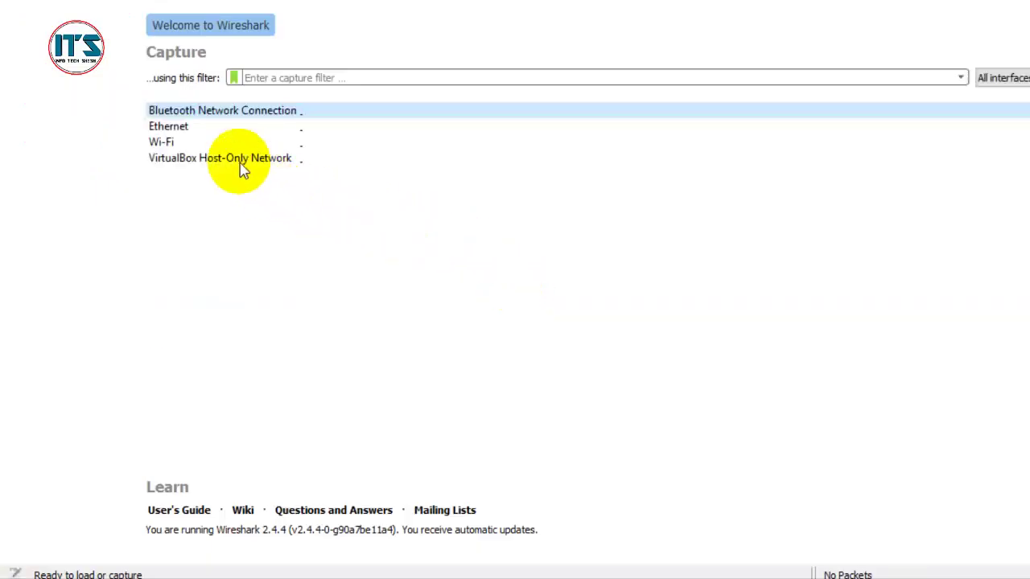
click(175, 158)
click(202, 126)
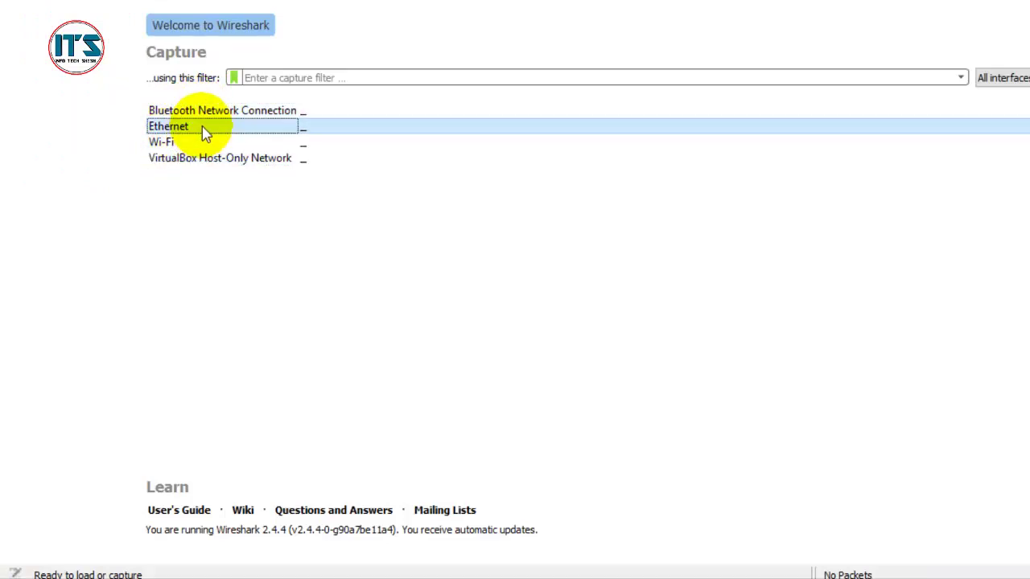
drag(306, 114, 309, 169)
click(306, 115)
drag(305, 115, 306, 179)
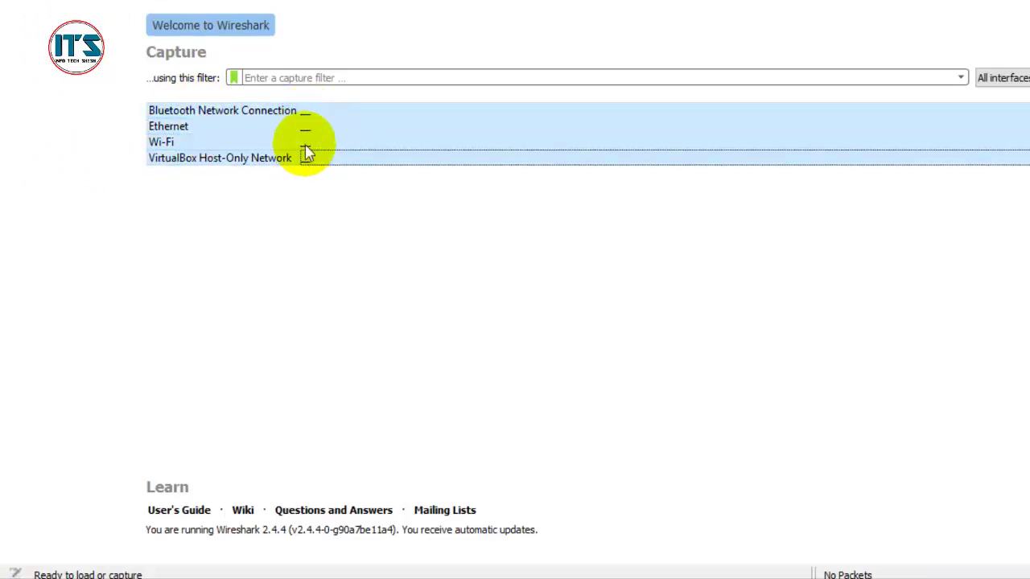
click(306, 145)
click(306, 113)
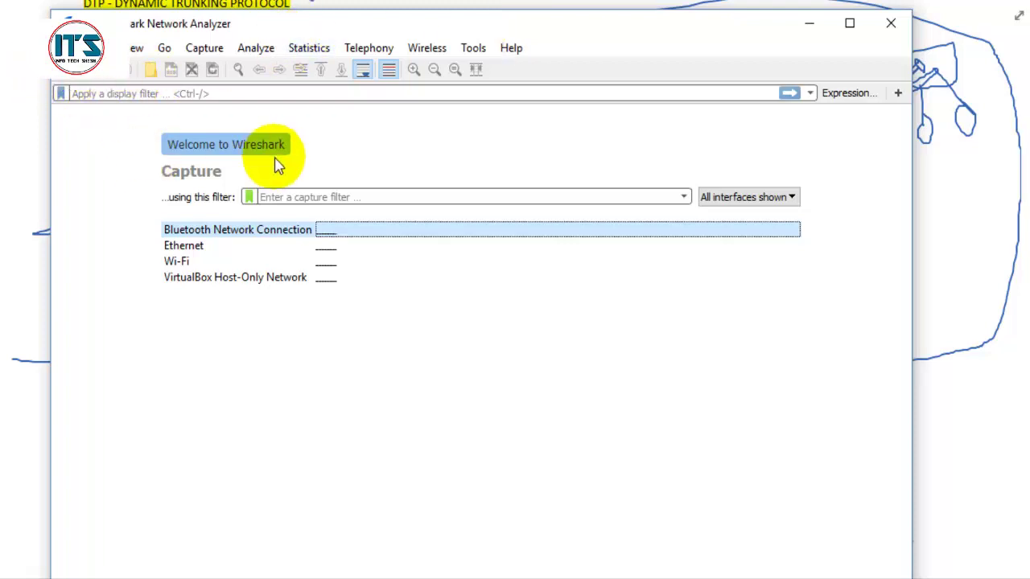
click(208, 250)
click(207, 261)
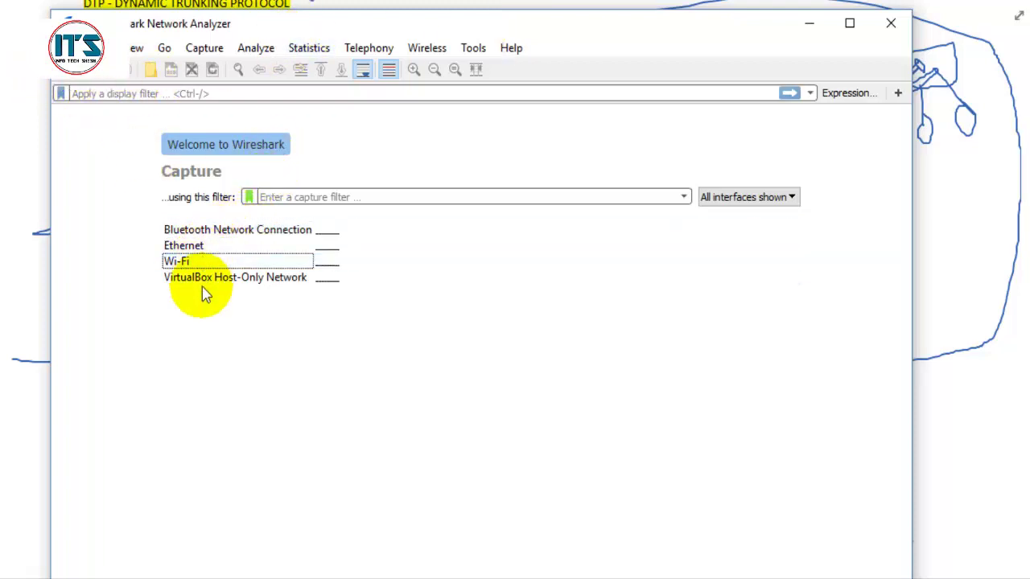
click(888, 26)
Step: Tick the "Establishing VLAN memberships" heading and the Static VLANs and Dynamic VLAN bullets in the notes
scroll(450, 260, down, 5)
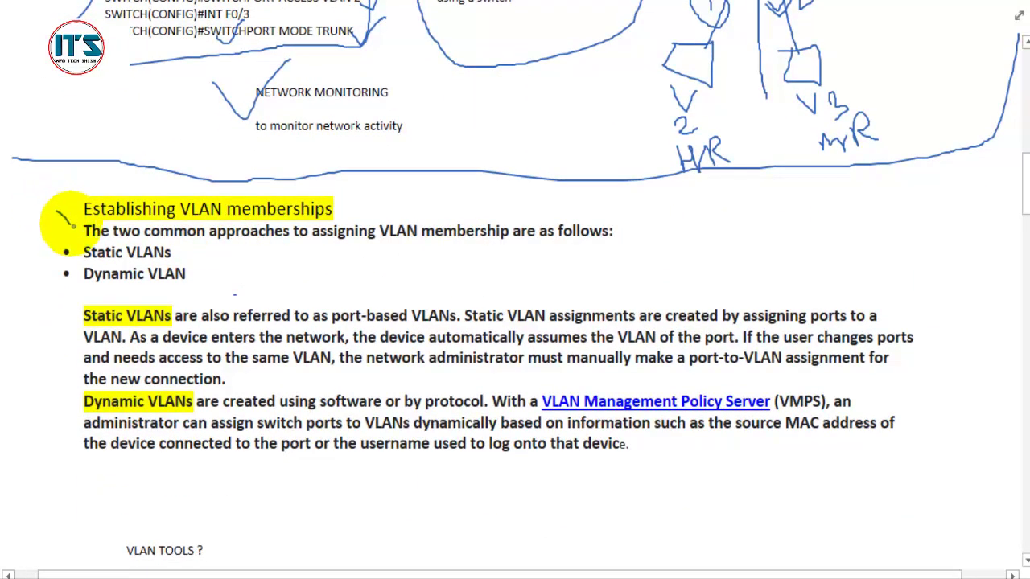
drag(73, 226, 100, 182)
drag(175, 256, 208, 225)
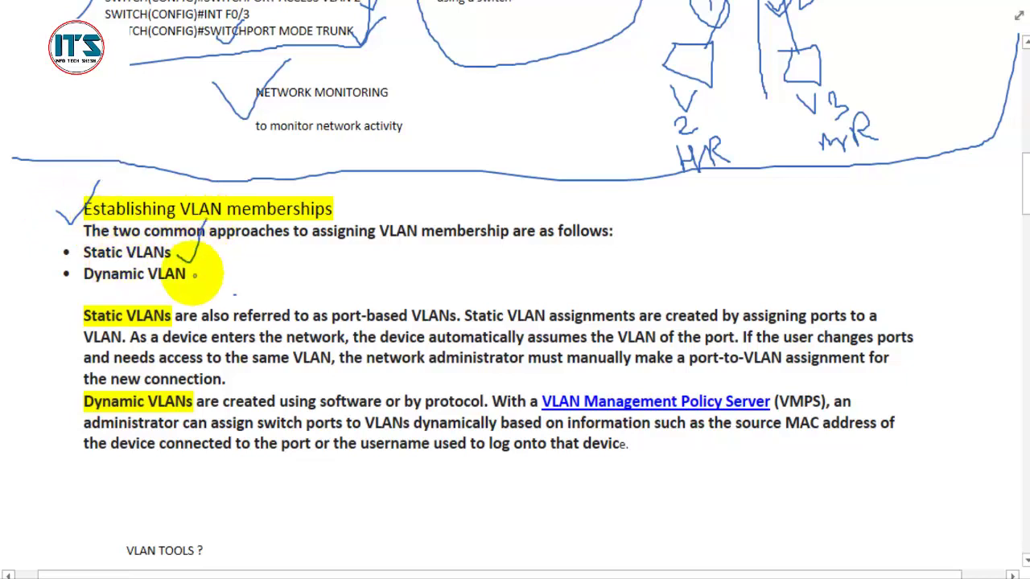
drag(207, 291, 219, 259)
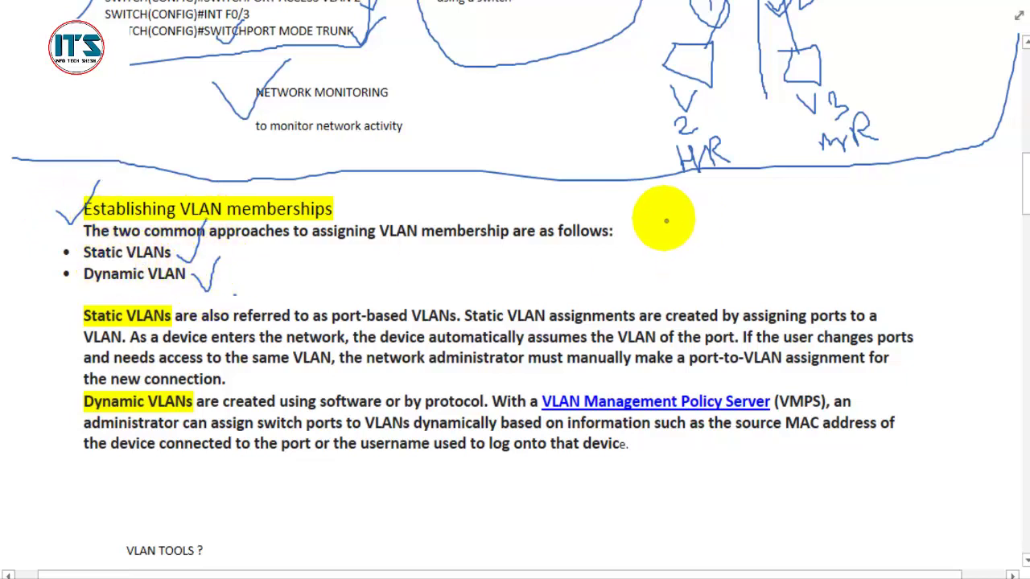
Step: Sketch a switch with three ports beside the VLAN memberships section and link it to a second switch with two connection lines
mouse_move(683, 206)
mouse_down()
mouse_move(743, 260)
mouse_move(692, 211)
mouse_move(721, 224)
mouse_up()
drag(792, 226, 779, 243)
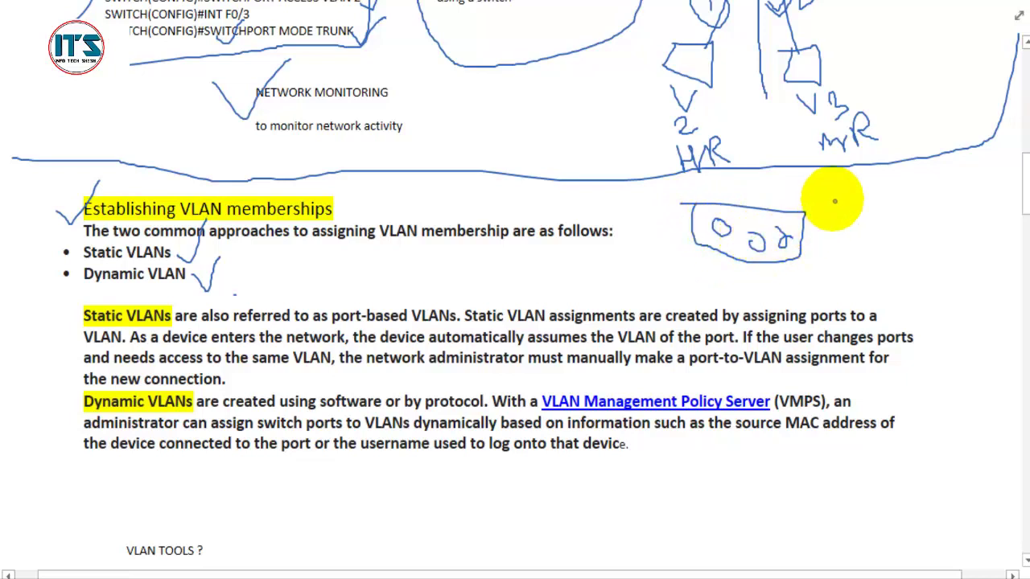
mouse_move(880, 189)
mouse_down()
mouse_move(954, 242)
mouse_move(890, 183)
mouse_up()
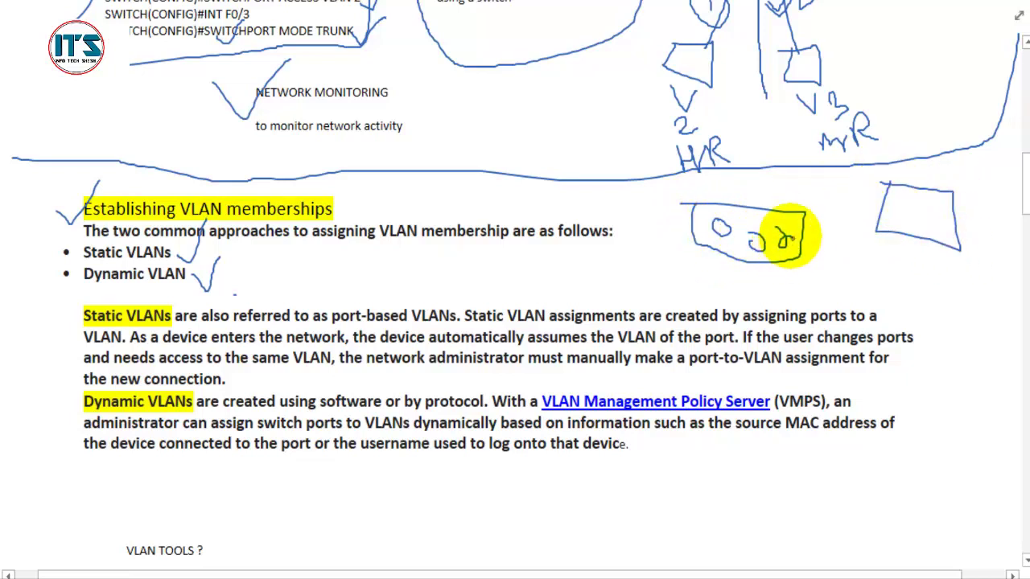
drag(800, 237, 907, 202)
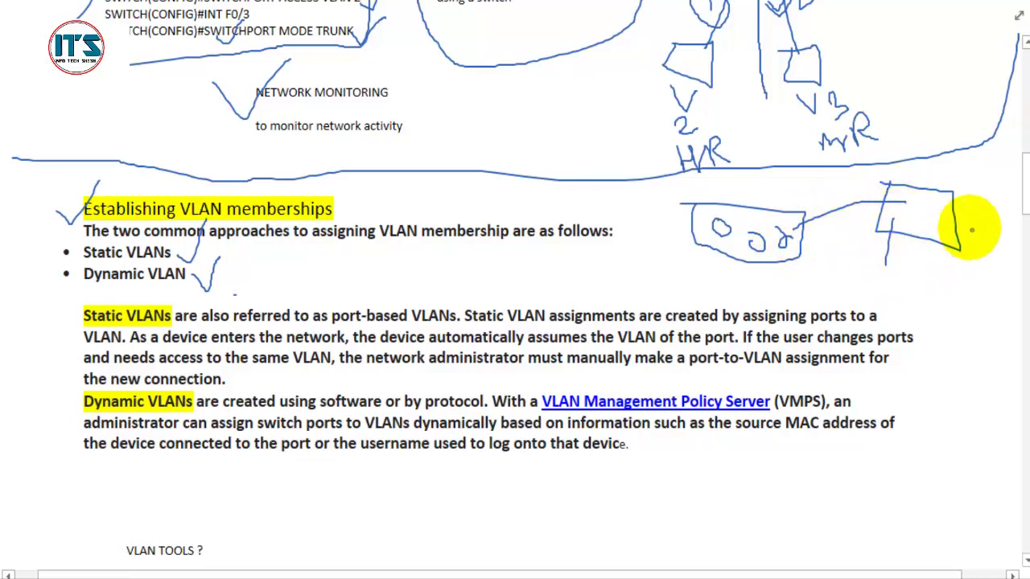
drag(962, 219, 949, 281)
Step: Draw lines from the switch's ports, an arrowed second link between the switches, and a marked line and curved arrow beneath them
mouse_move(708, 259)
mouse_down()
mouse_move(720, 277)
mouse_move(747, 230)
mouse_move(785, 241)
mouse_up()
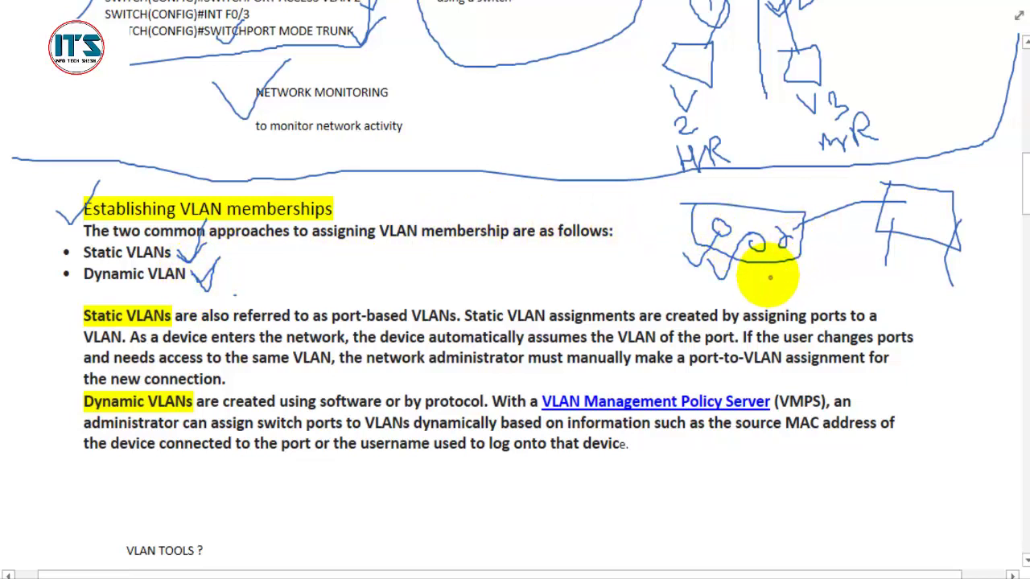
mouse_move(793, 242)
mouse_down()
mouse_move(891, 218)
mouse_move(911, 224)
mouse_up()
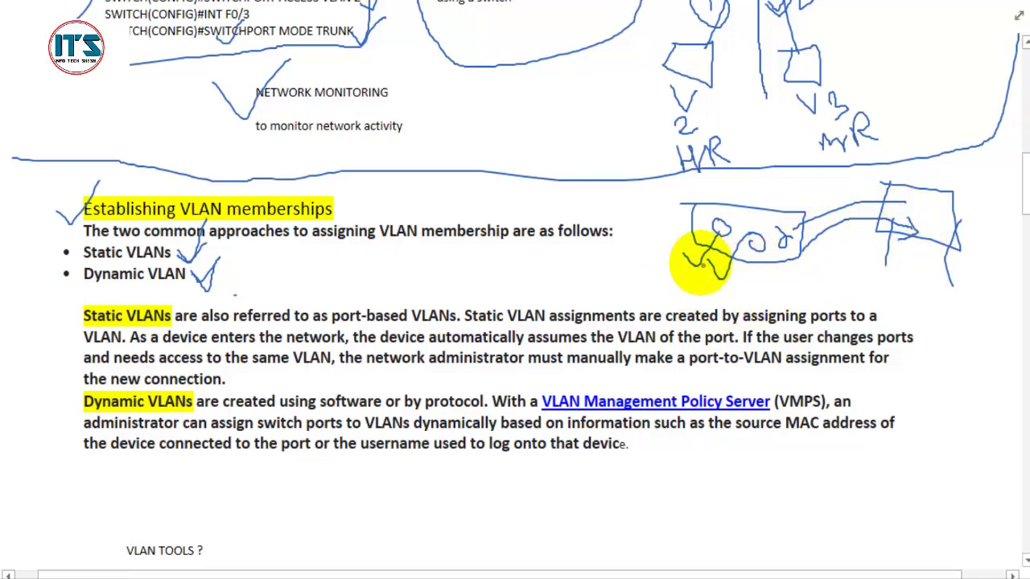
mouse_move(667, 266)
mouse_down()
mouse_move(735, 272)
mouse_move(953, 252)
mouse_up()
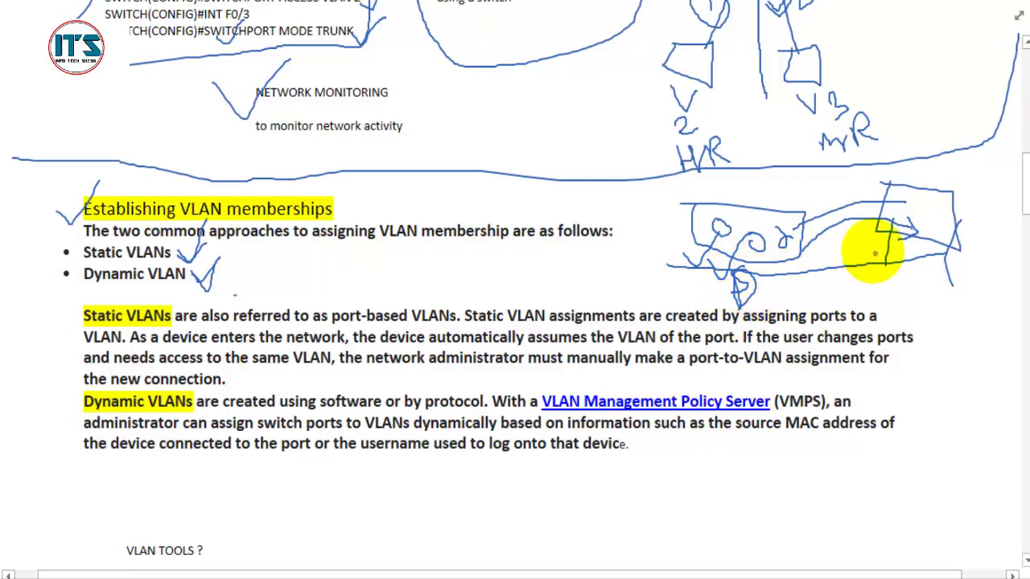
drag(925, 266, 917, 288)
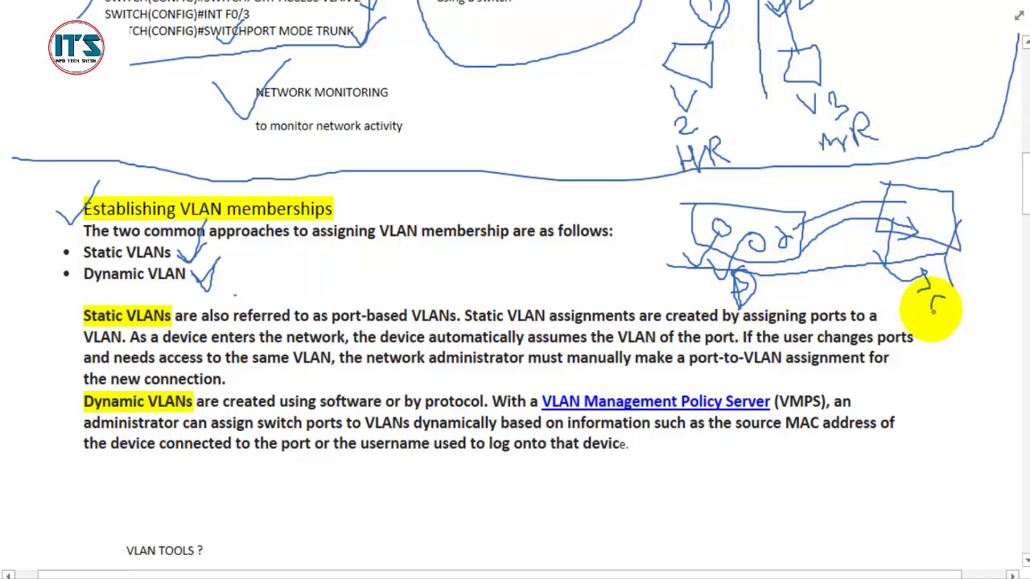
Step: Tick the "VLAN TOOLS ?" heading further down the notes
scroll(668, 293, down, 1)
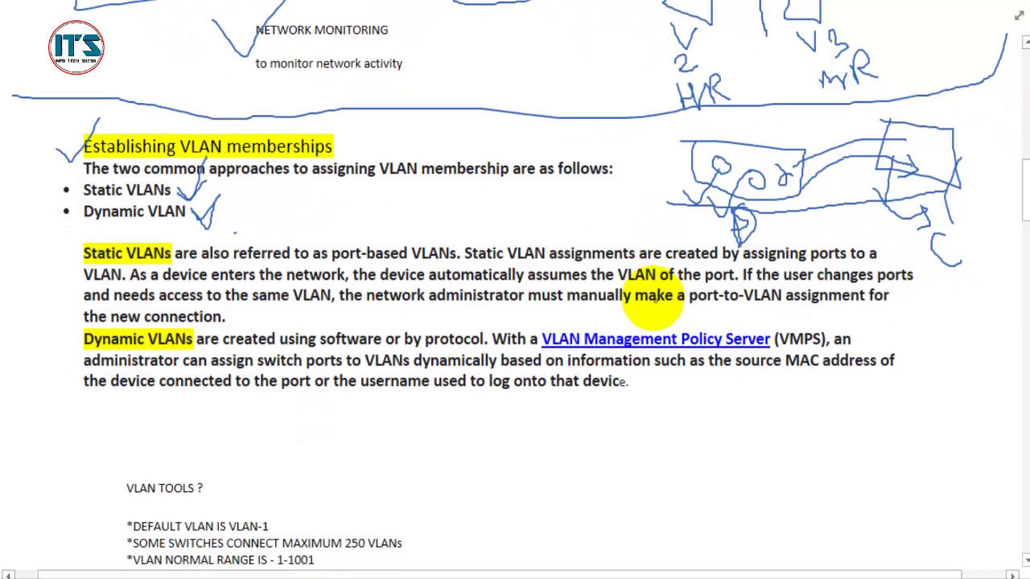
scroll(654, 296, down, 5)
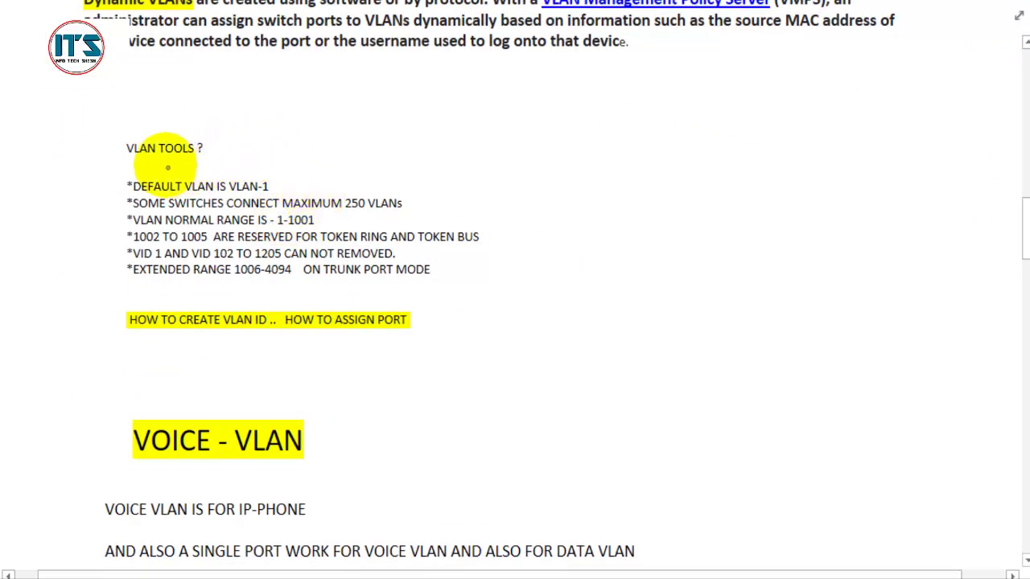
drag(112, 148, 148, 115)
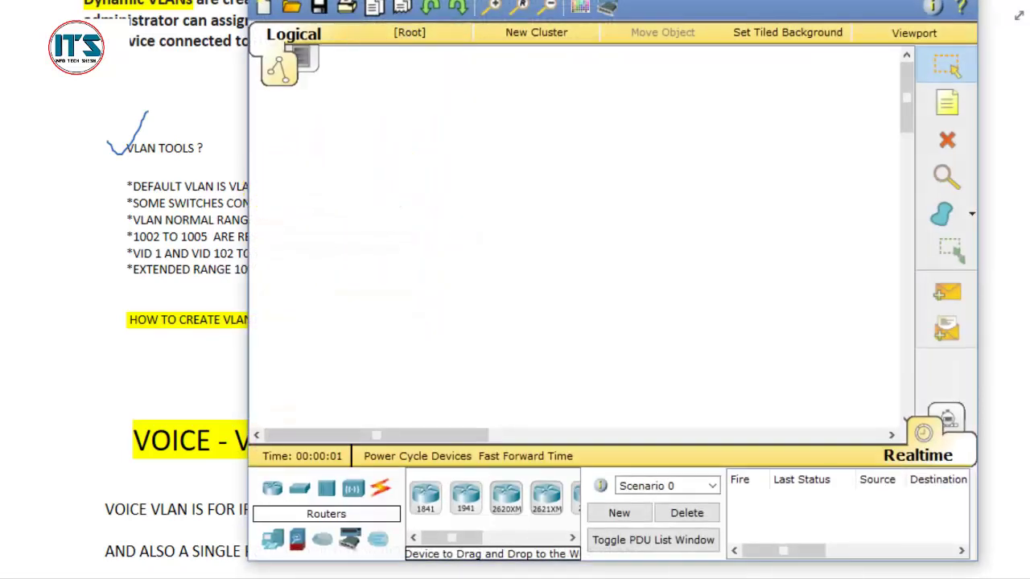
Step: Switch to Cisco Packet Tracer, reposition its window, and place a 2950-24 switch in the logical workspace
drag(588, 1, 552, 28)
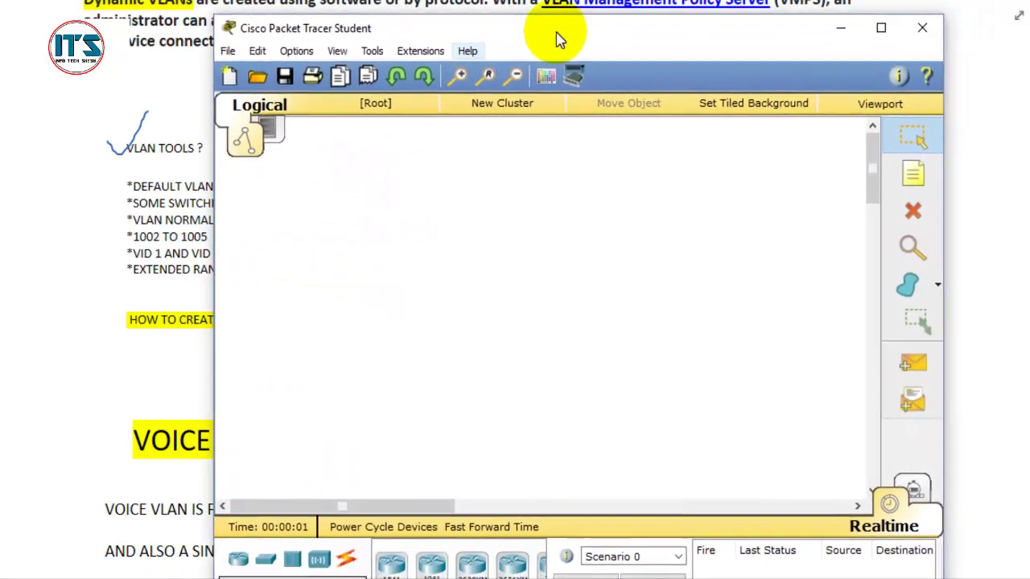
click(277, 564)
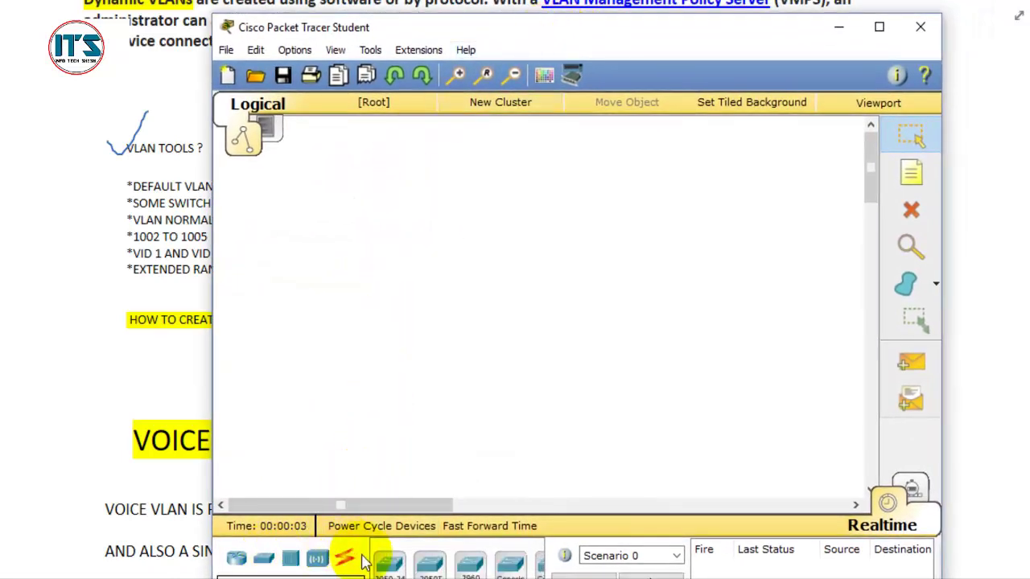
click(390, 563)
click(473, 186)
Step: Open the placed switch's device window, reposition it, and show its IOS command line interface
click(500, 203)
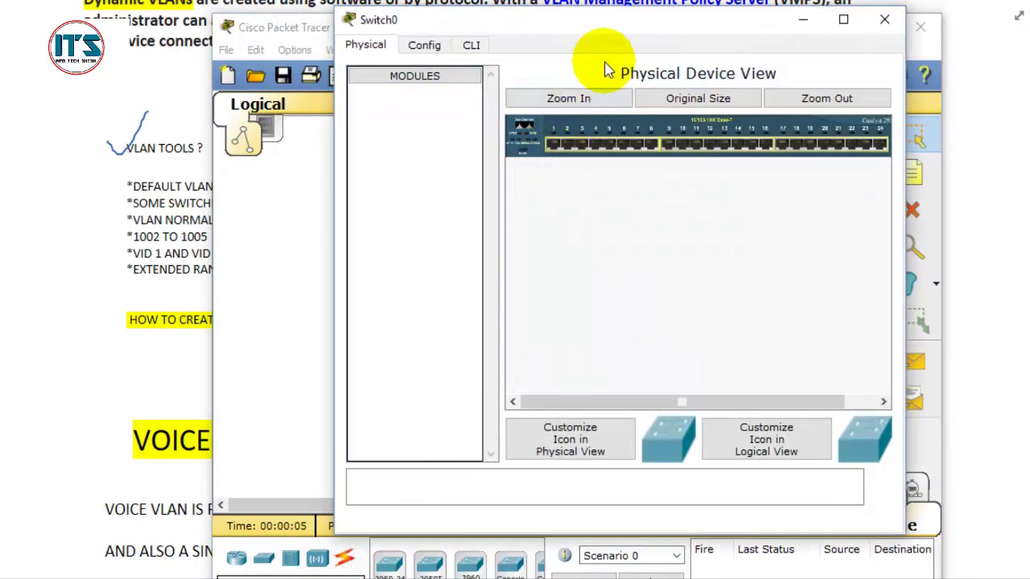
drag(616, 29, 552, 46)
click(409, 59)
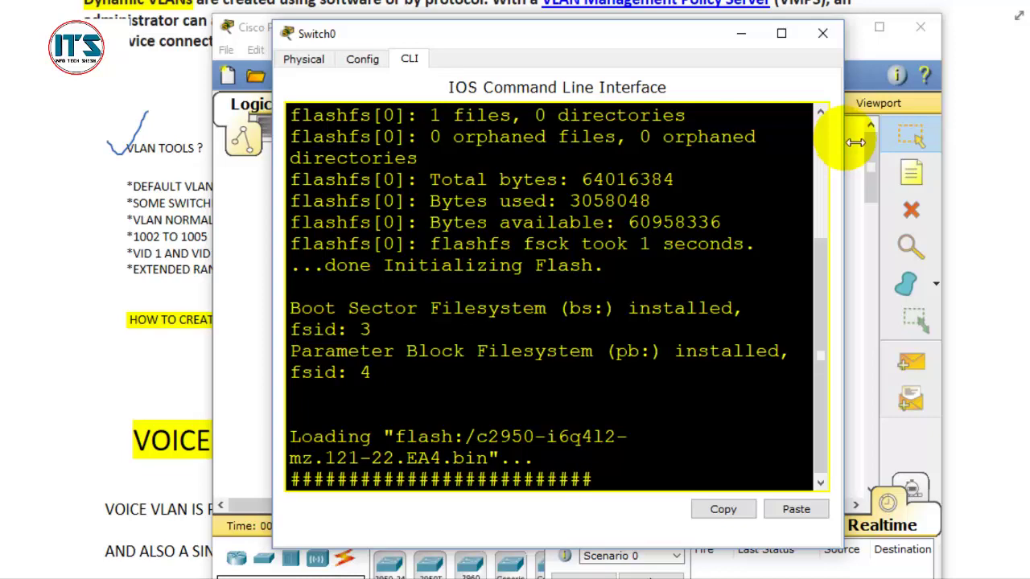
Step: Widen the switch's device window on both sides and start its console session
drag(855, 142, 1015, 161)
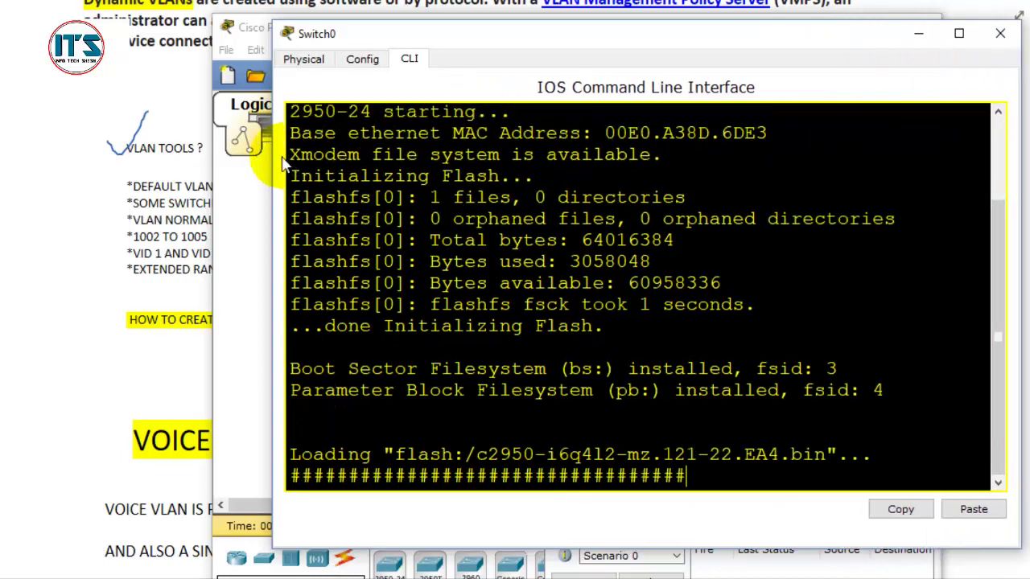
drag(277, 150, 135, 153)
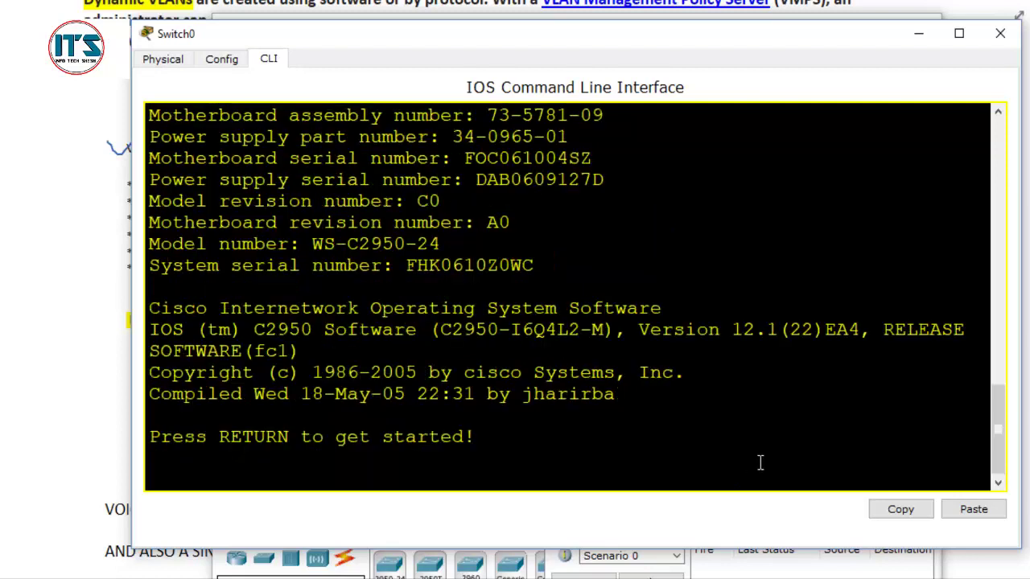
key(Return)
key(Return)
key(Return)
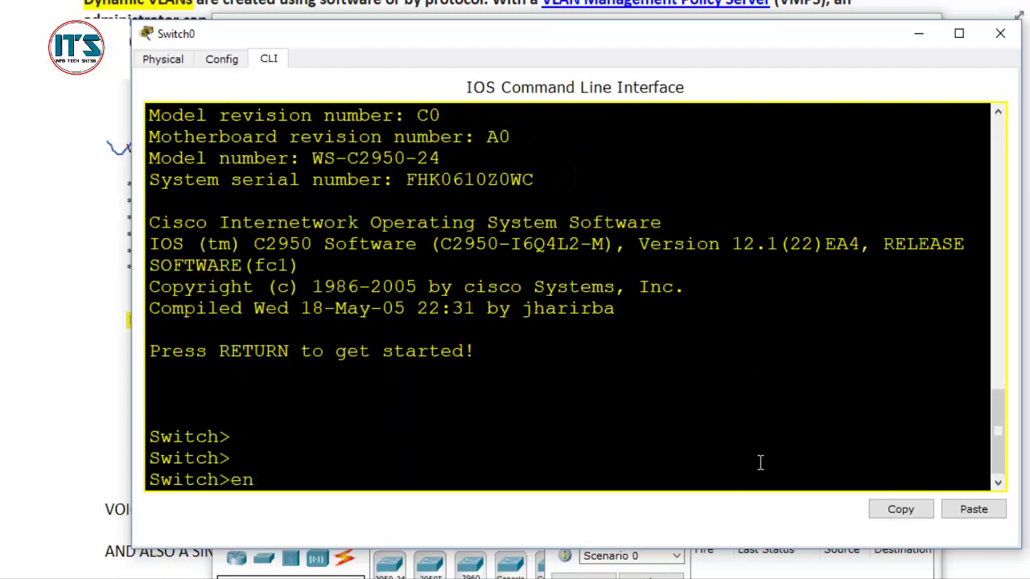
Step: Enter privileged EXEC mode on the switch with the command en
text(en)
key(Return)
key(Return)
key(Return)
key(Return)
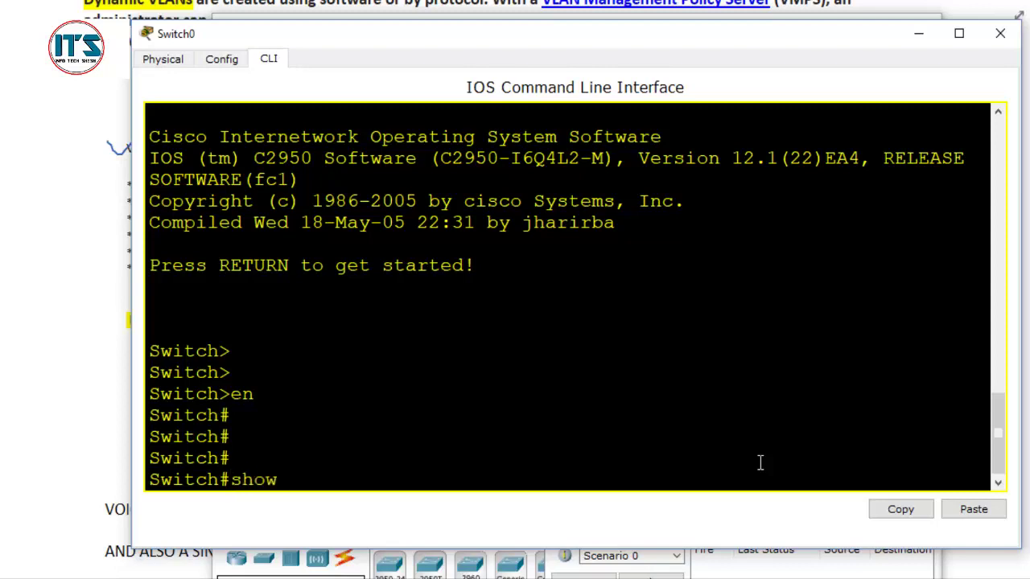
Step: Run show vlan in a maximized console window and examine the default VLAN's entry and its ports
key(Return)
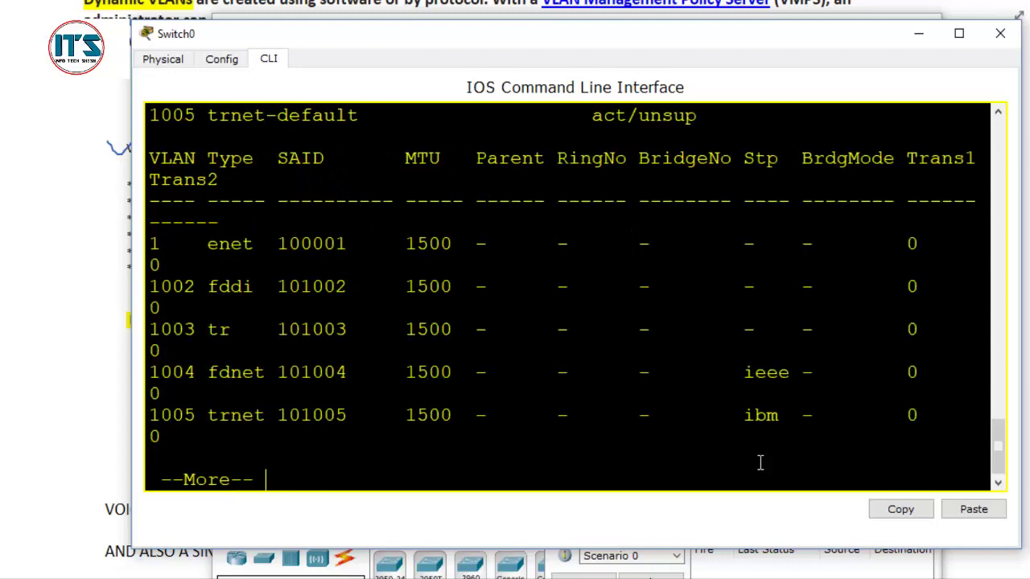
scroll(359, 273, up, 10)
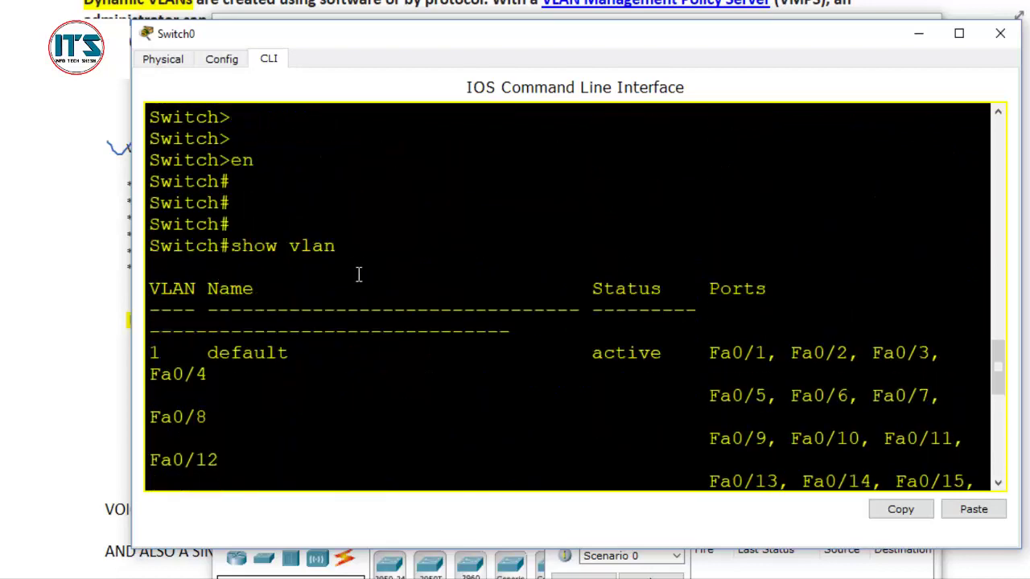
scroll(274, 329, down, 1)
drag(169, 357, 126, 287)
click(960, 37)
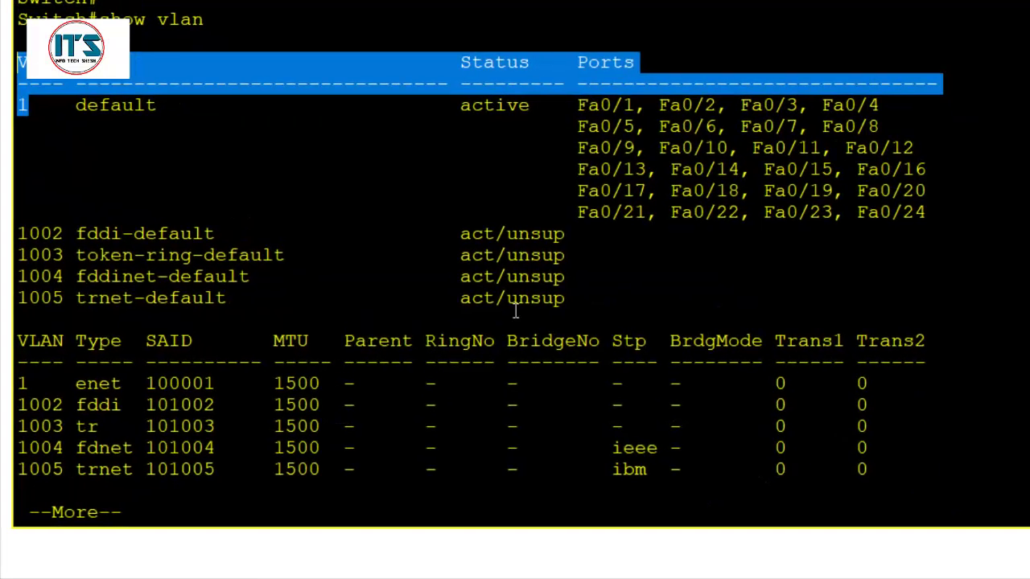
click(24, 78)
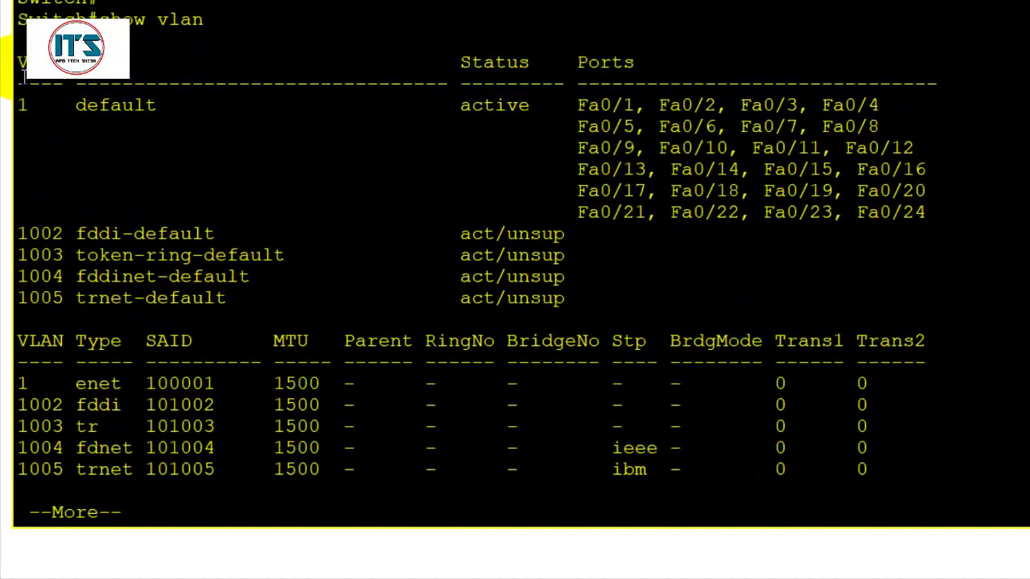
drag(18, 41, 967, 214)
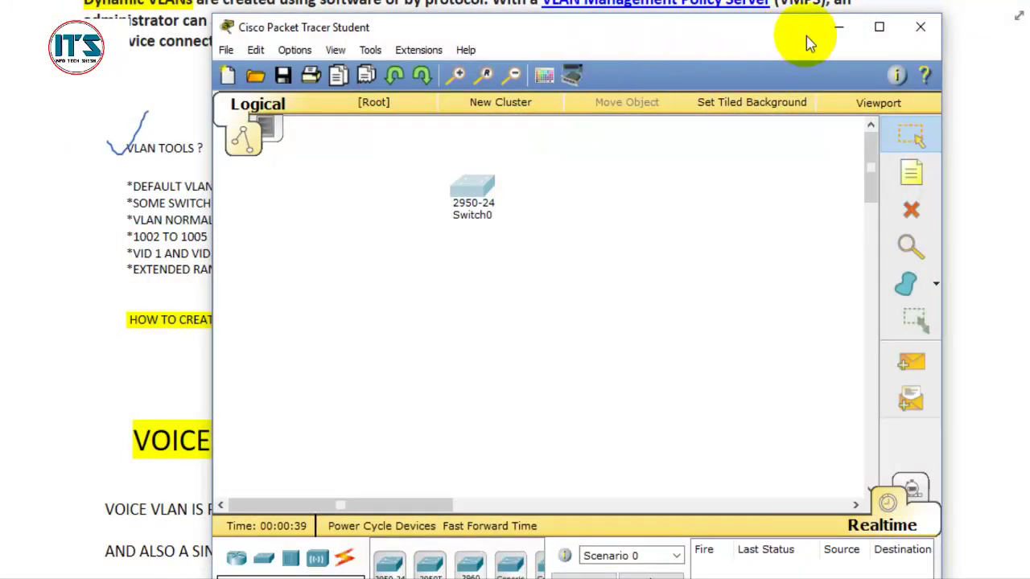
Step: Return to the notes, tick the default VLAN and maximum 250 VLANs lines, and draw an arrow to a handwritten 255
click(855, 26)
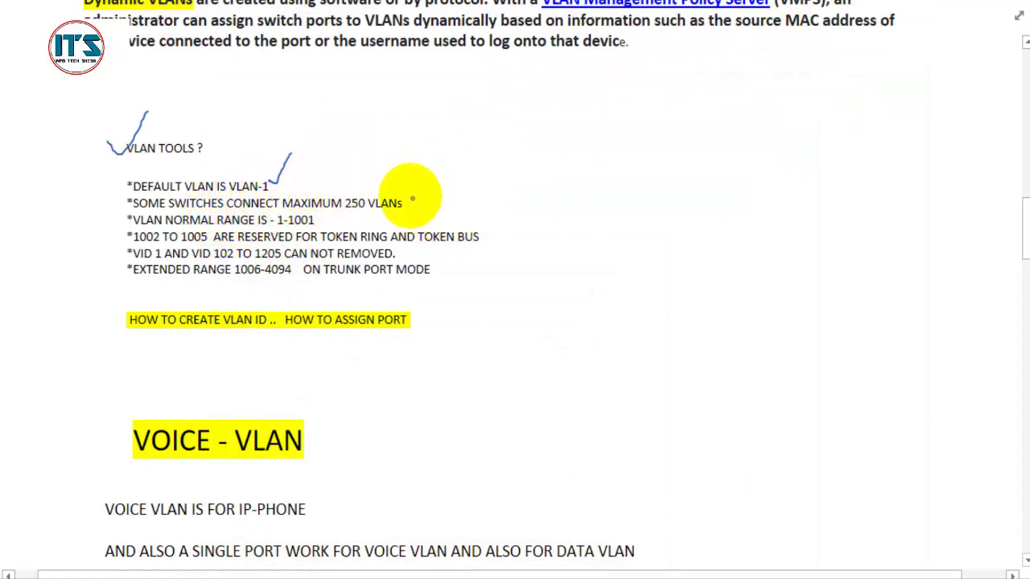
drag(402, 199, 431, 188)
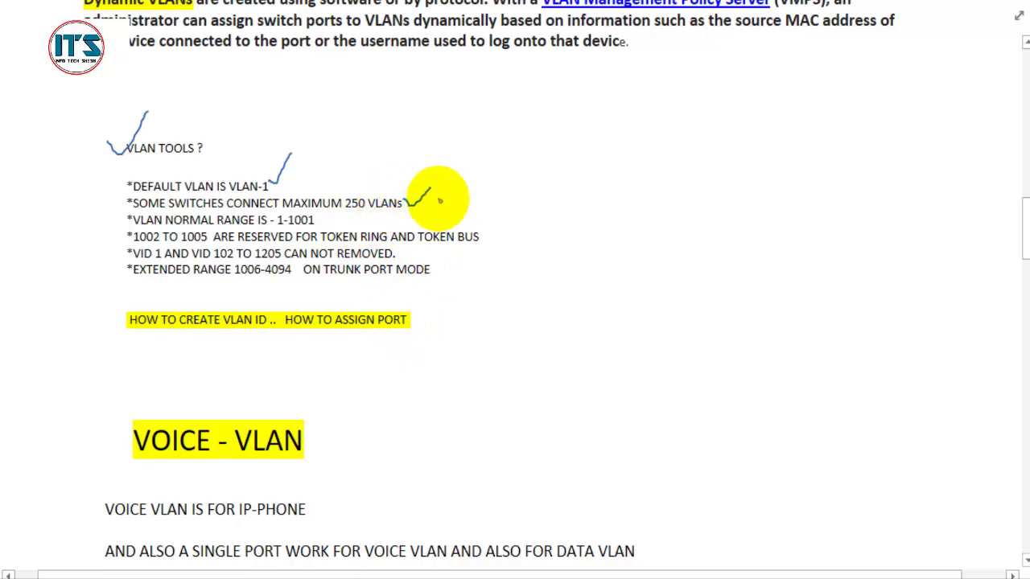
mouse_move(437, 202)
mouse_down()
mouse_move(483, 185)
mouse_move(469, 207)
mouse_up()
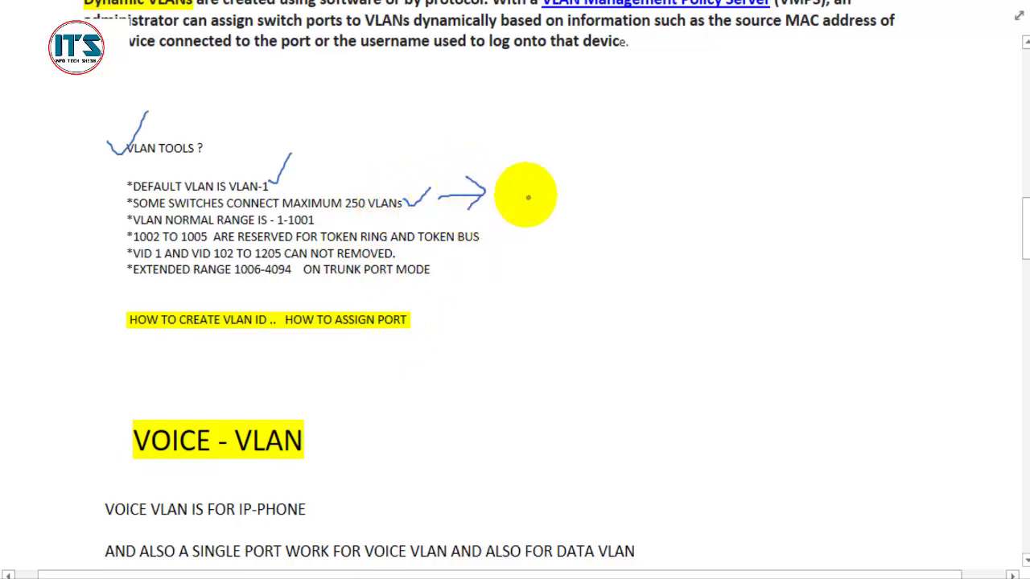
mouse_move(523, 184)
mouse_down()
mouse_move(519, 205)
mouse_move(559, 200)
mouse_up()
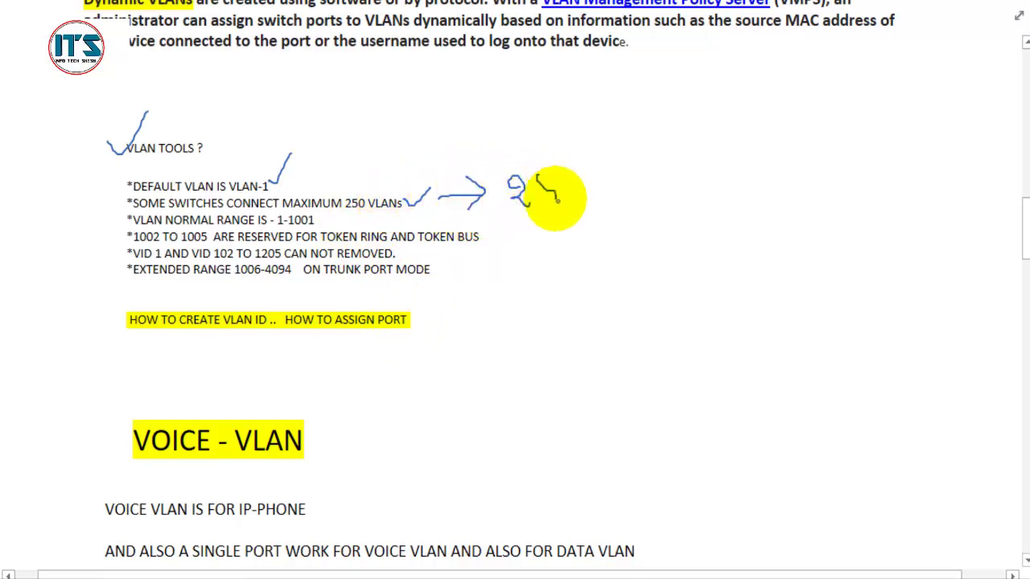
mouse_move(533, 165)
mouse_down()
mouse_move(555, 169)
mouse_move(573, 214)
mouse_up()
drag(568, 164, 587, 152)
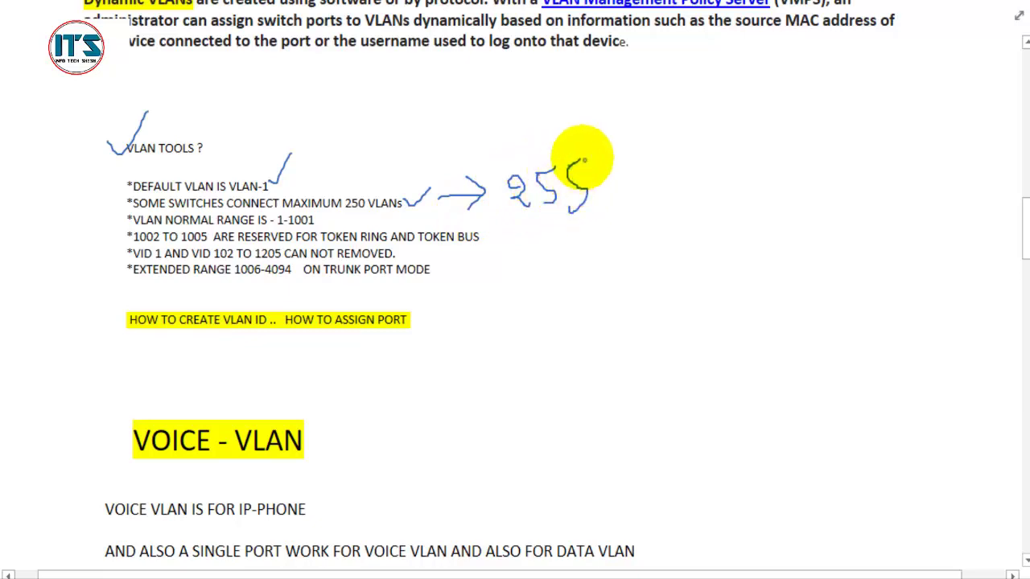
Step: Switch back to Cisco Packet Tracer, reopen the switch's console, and reposition and widen its window
key(alt+Tab)
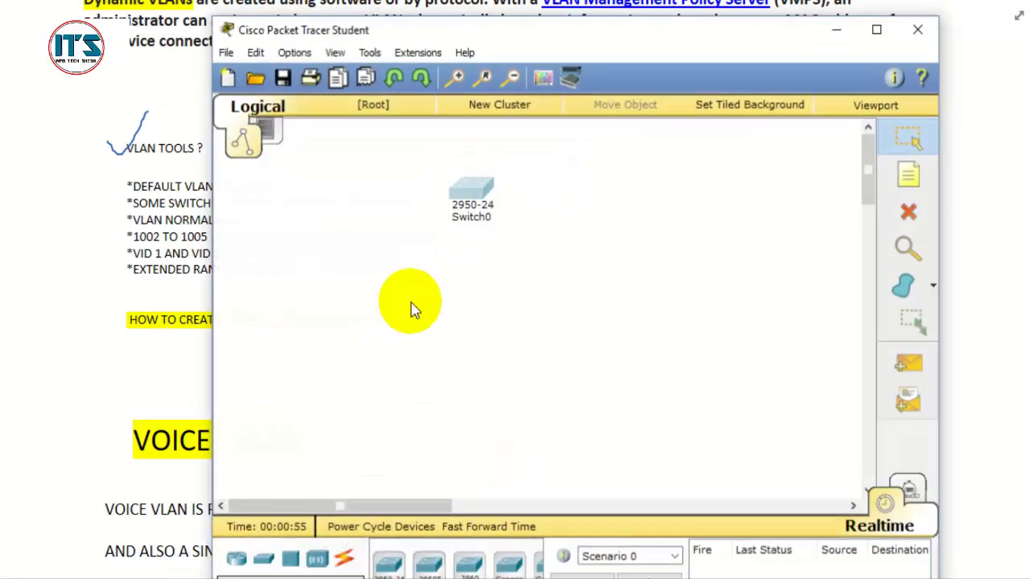
double_click(472, 198)
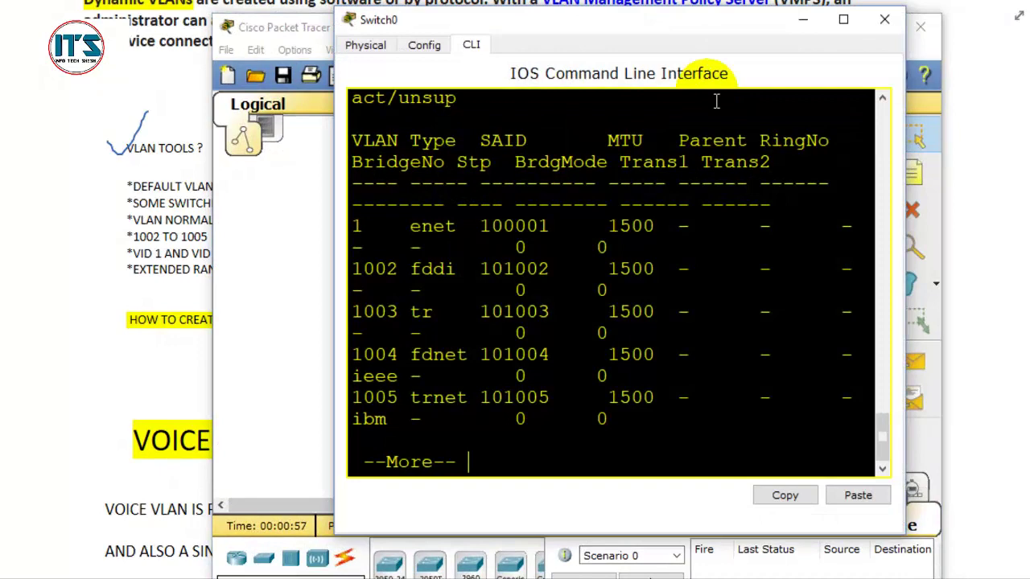
click(843, 18)
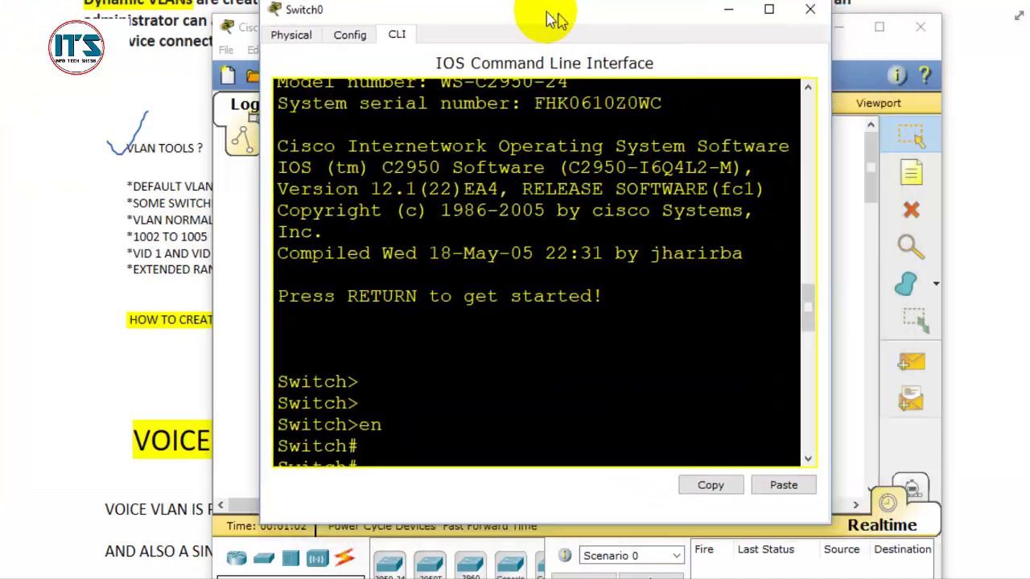
drag(552, 19, 309, 21)
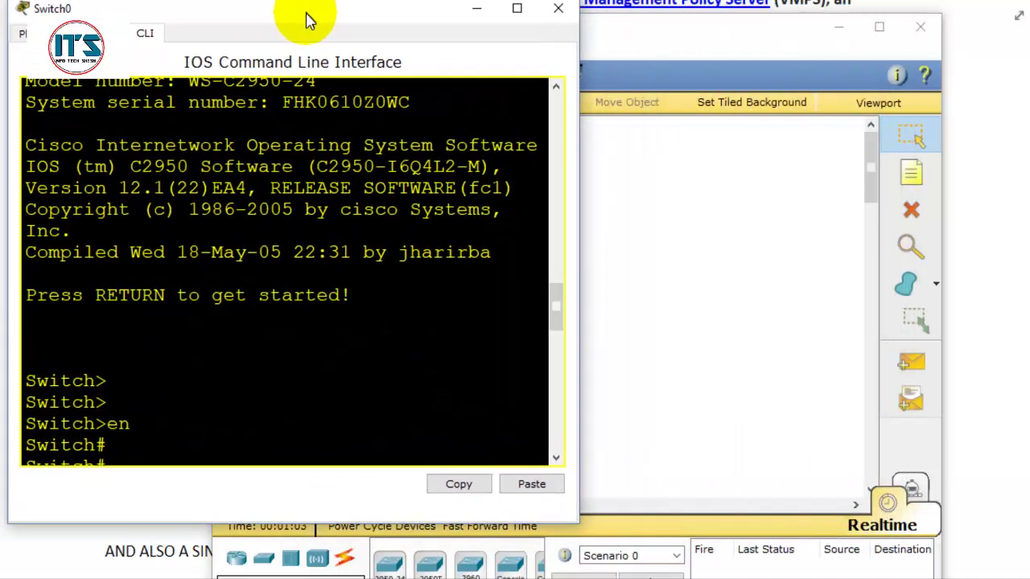
drag(587, 524, 1022, 539)
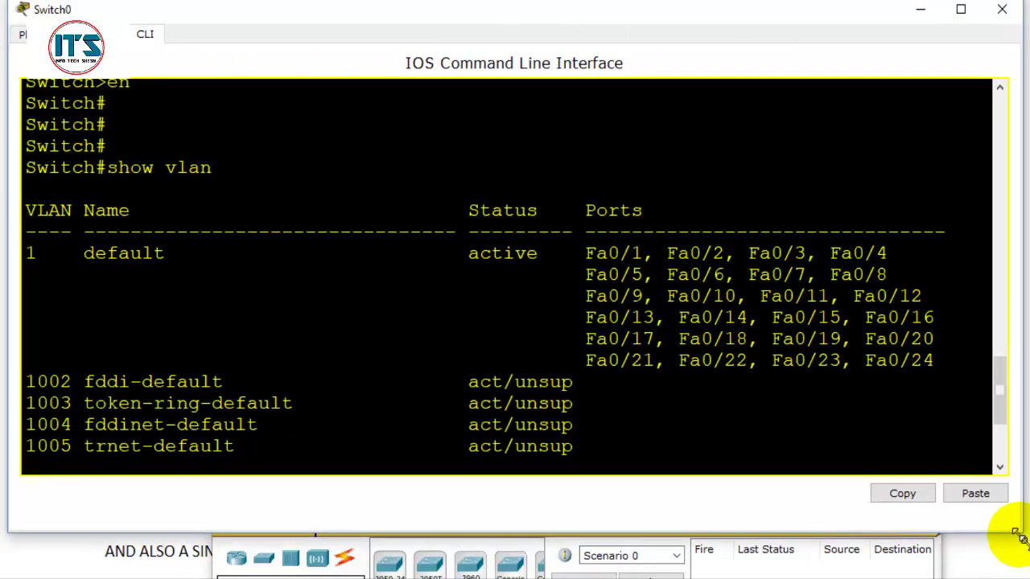
Step: Finish the show vlan listing and examine VLAN 1 and the reserved VLANs 1002 to 1005 in both tables
key(Return)
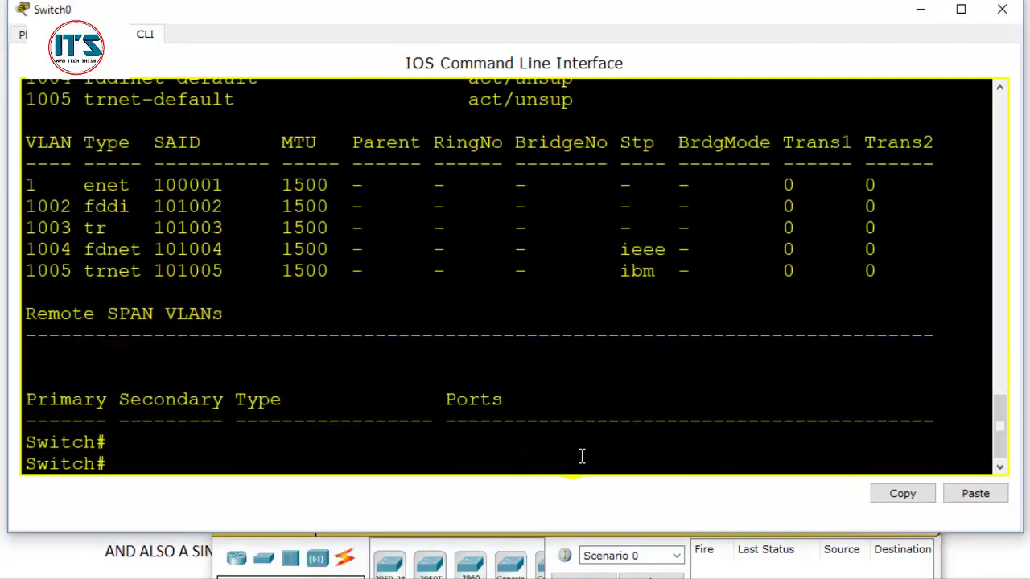
scroll(582, 457, up, 12)
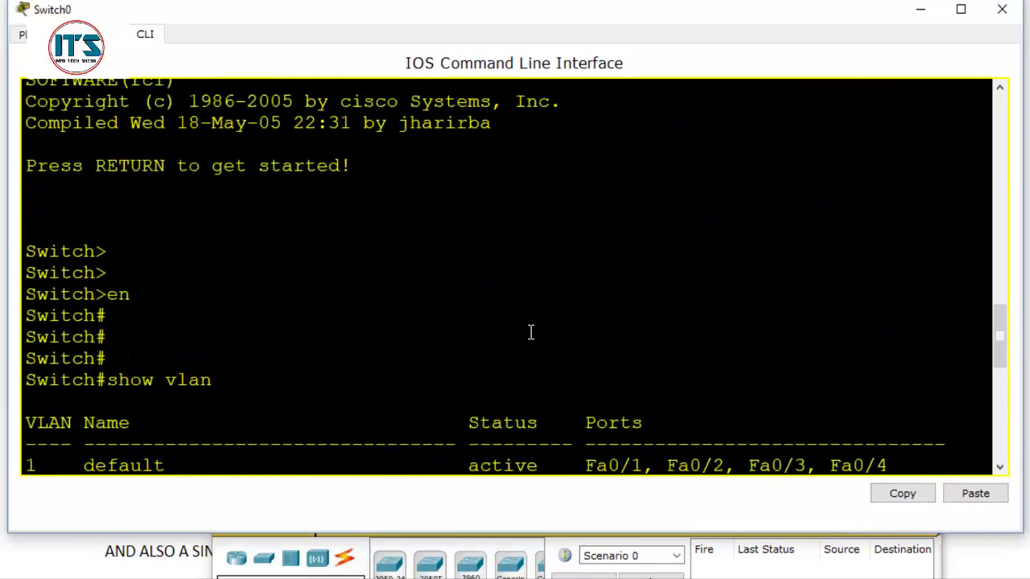
scroll(532, 330, down, 7)
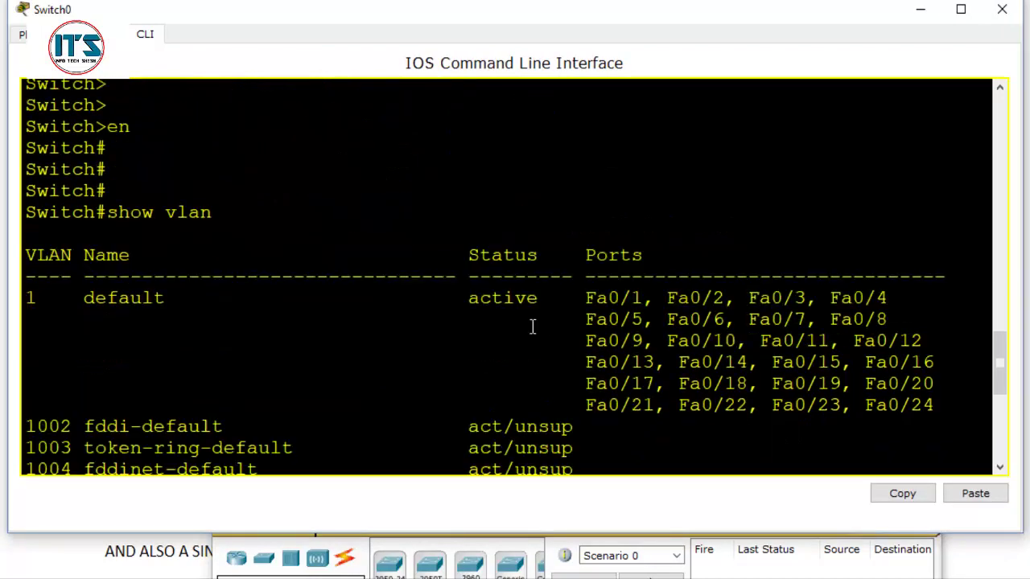
scroll(402, 352, down, 3)
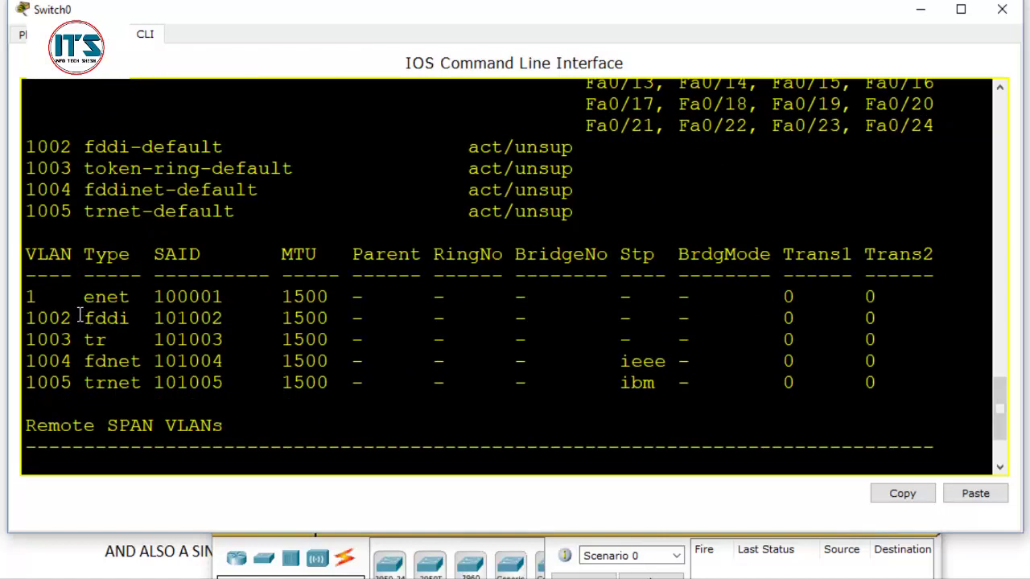
drag(32, 297, 191, 341)
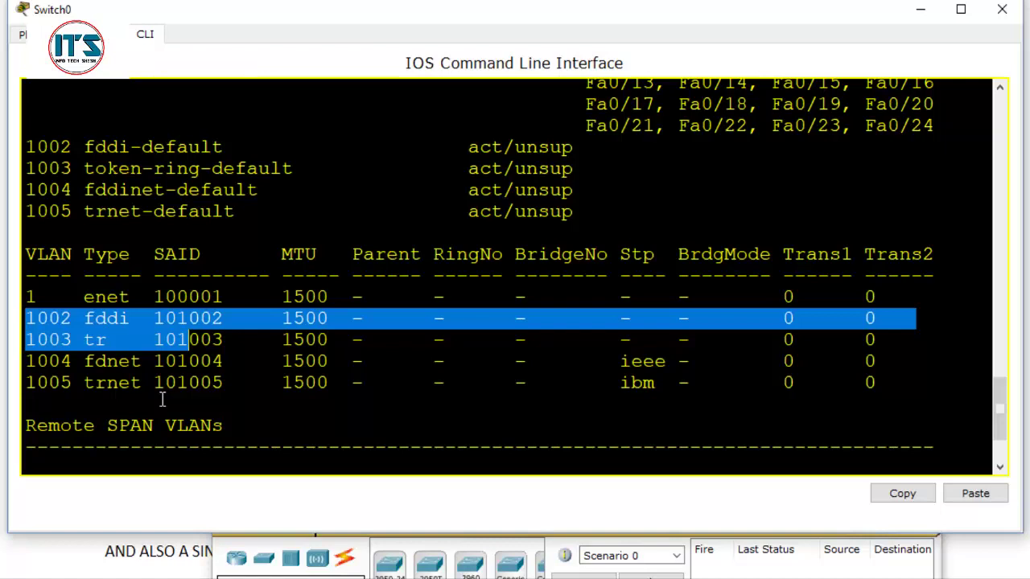
drag(628, 380, 705, 361)
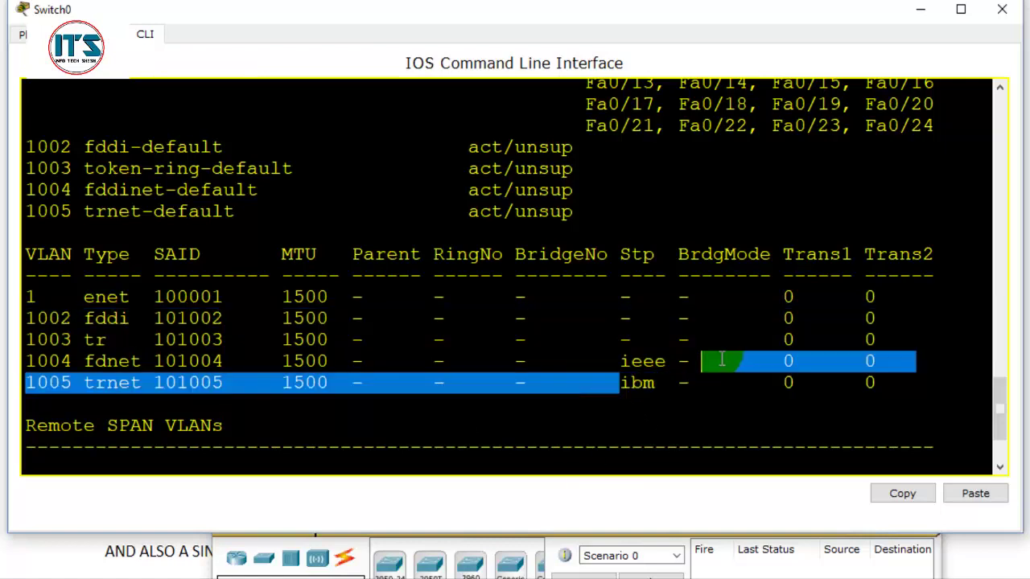
scroll(191, 282, up, 1)
scroll(191, 281, up, 1)
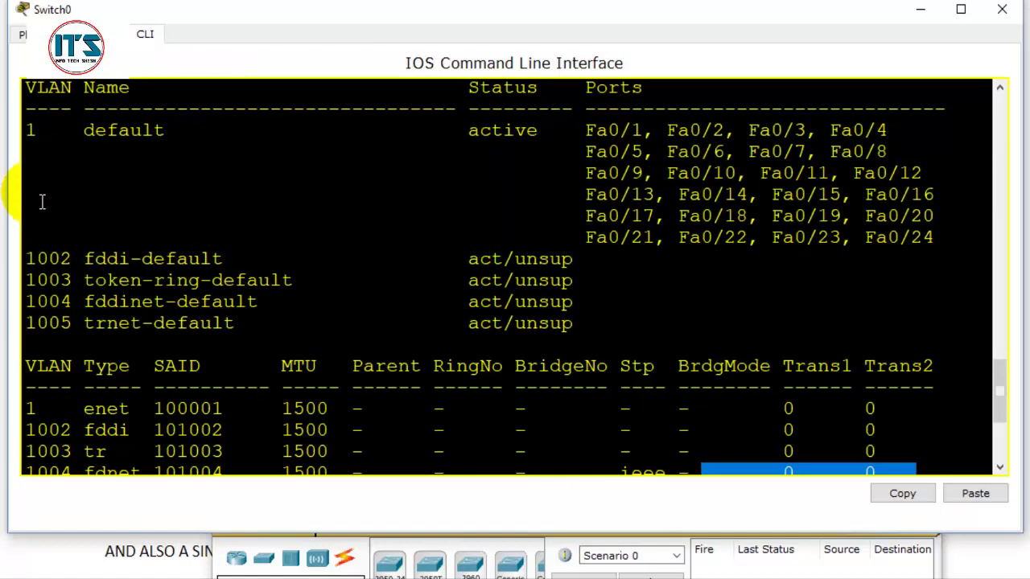
drag(27, 130, 46, 134)
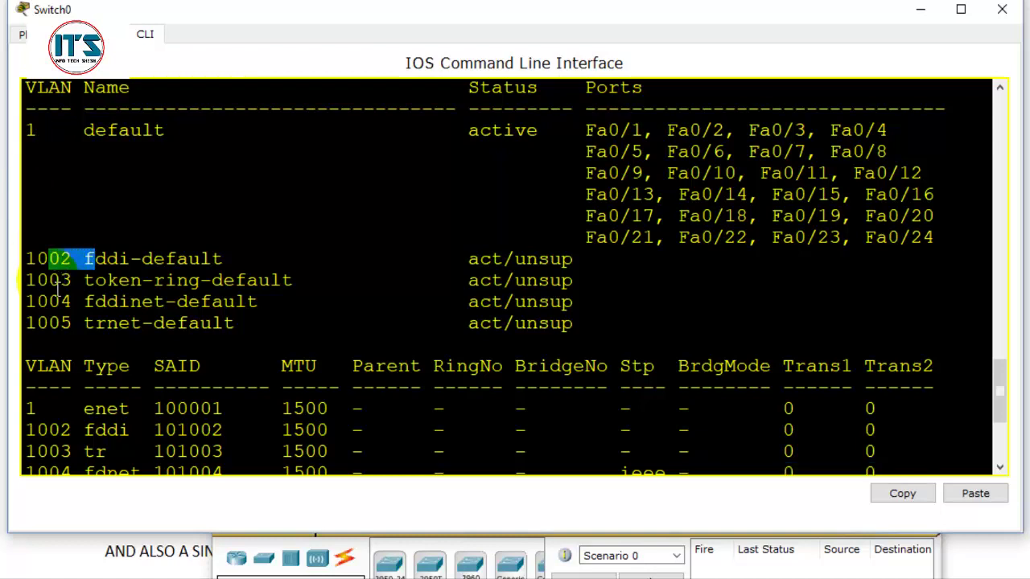
drag(58, 288, 590, 323)
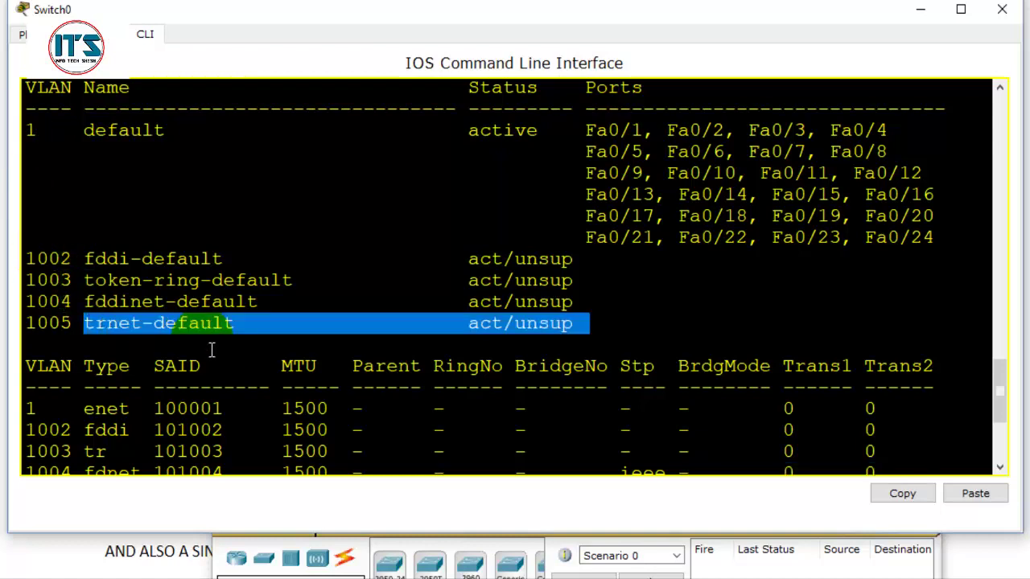
Step: Run show vtp status and examine the existing VLANs, VTP version, configuration revision and maximum supported VLANs entries
key(Return)
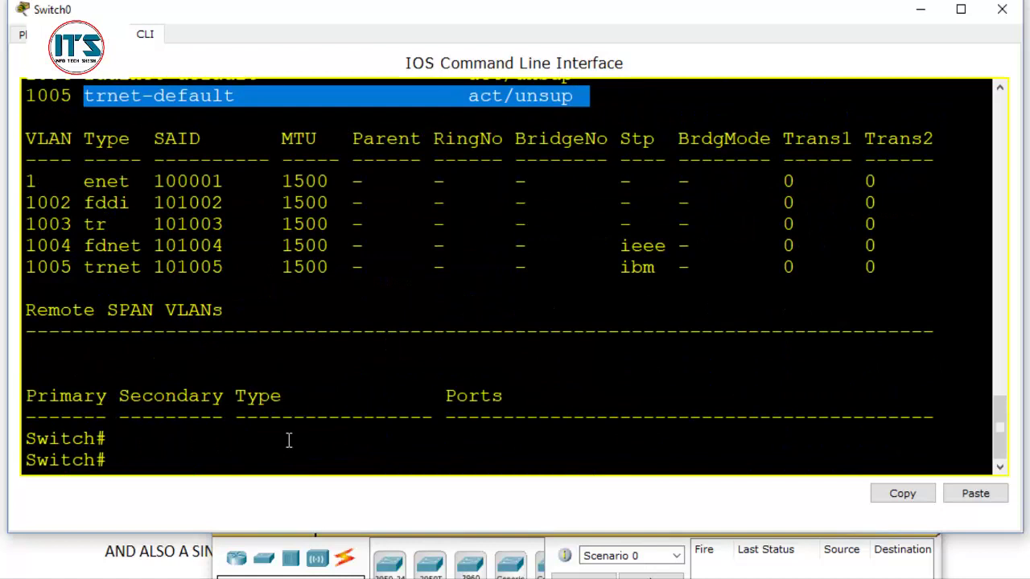
key(Return)
key(Return)
key(Return)
key(Return)
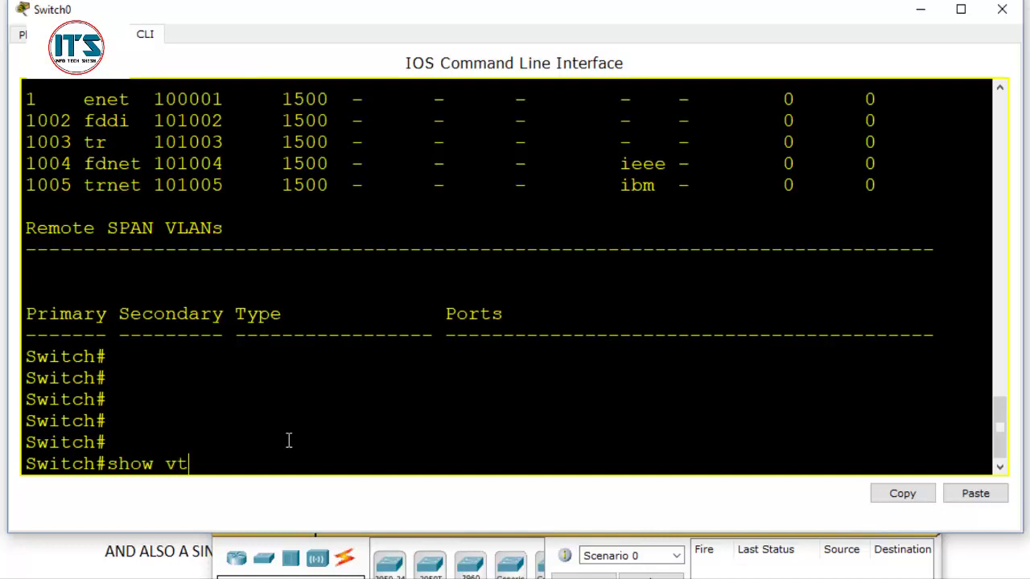
key(Tab)
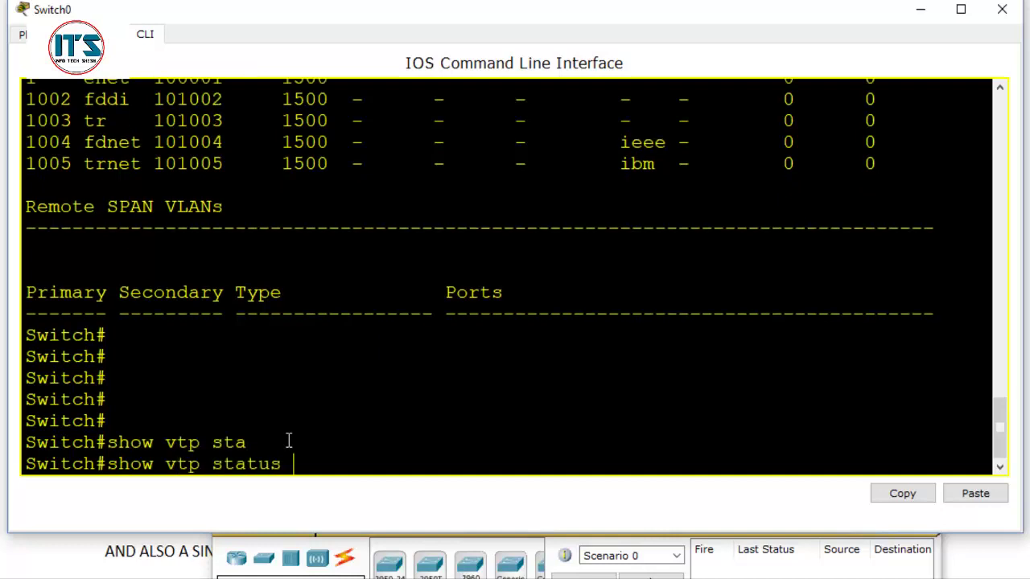
key(Return)
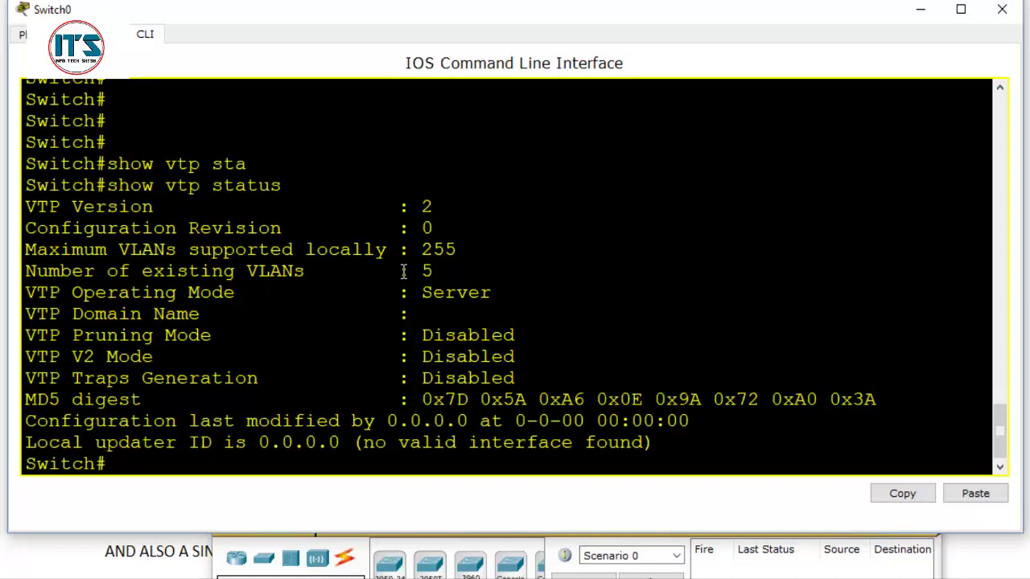
drag(316, 254, 24, 275)
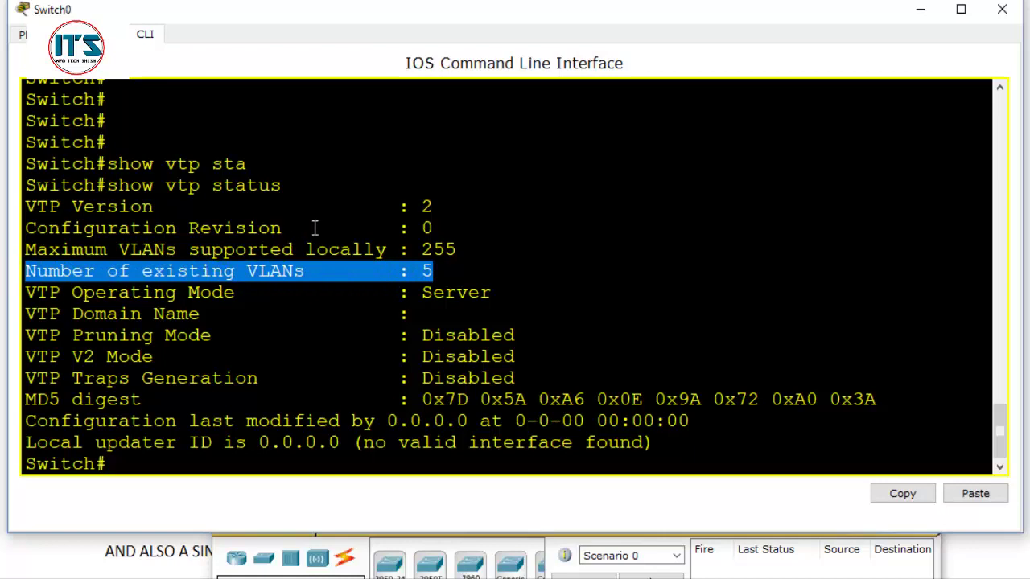
drag(391, 209, 460, 206)
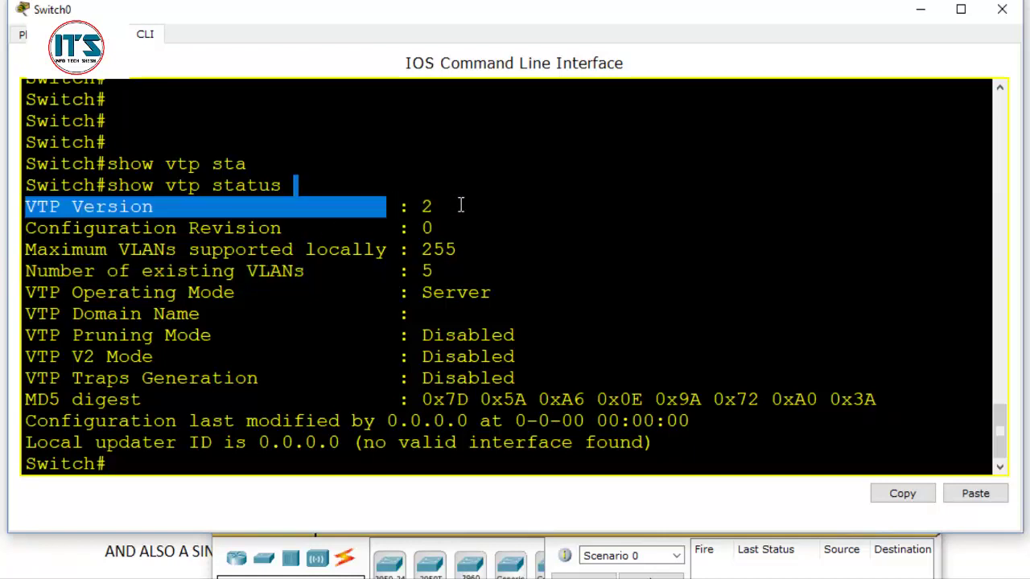
click(473, 254)
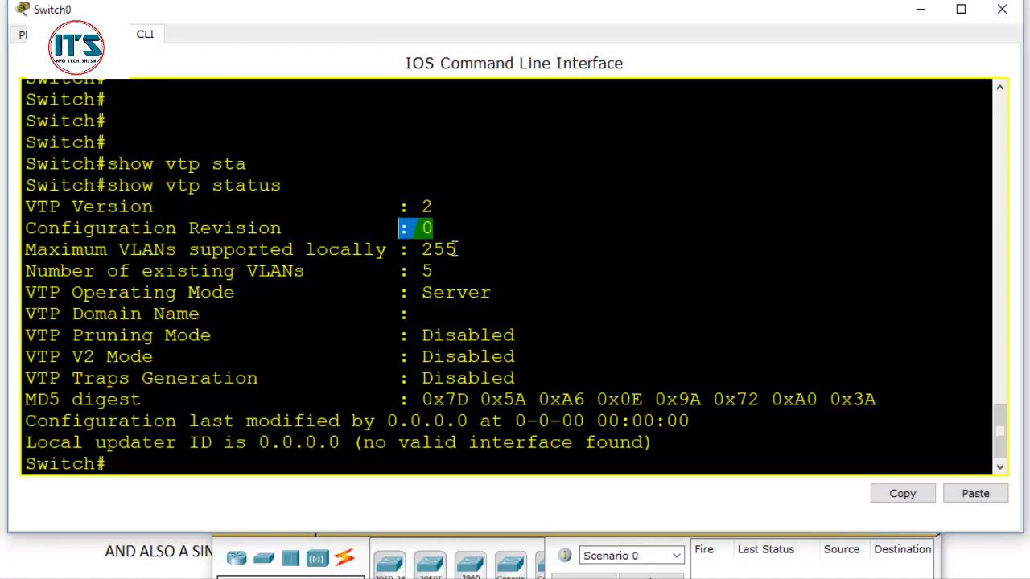
Step: Examine the configuration revision, VTP operating mode, last-modified and local updater ID entries in the VTP status output
drag(455, 232, 24, 230)
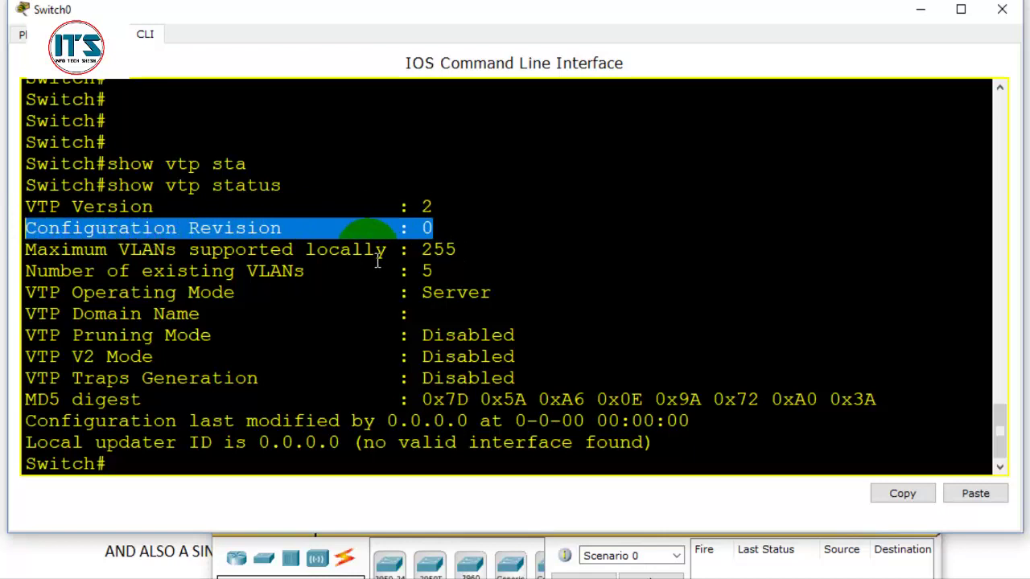
click(452, 236)
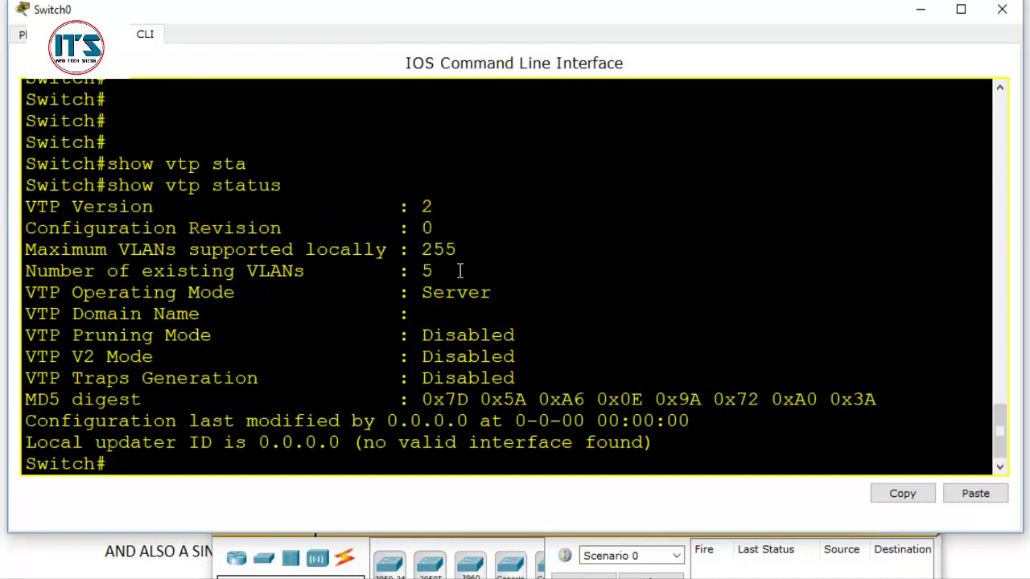
drag(459, 271, 10, 235)
scroll(510, 328, down, 1)
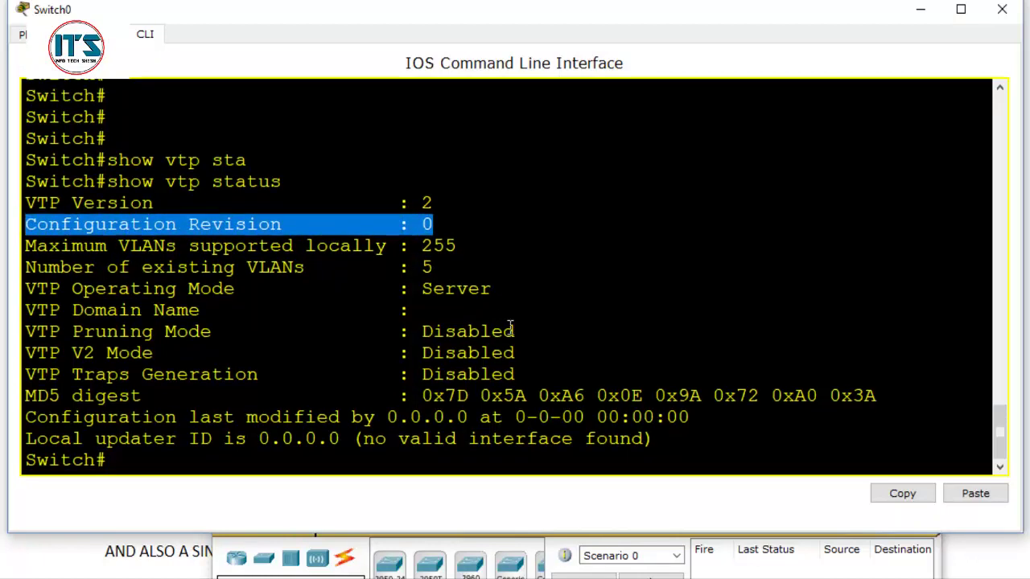
drag(72, 331, 88, 291)
click(269, 296)
drag(269, 296, 12, 291)
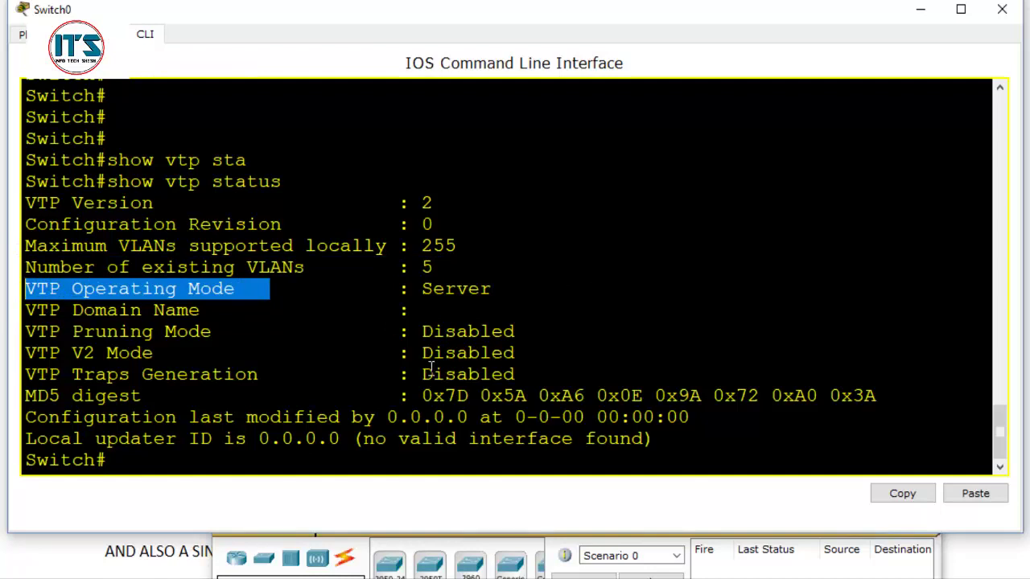
drag(259, 439, 12, 431)
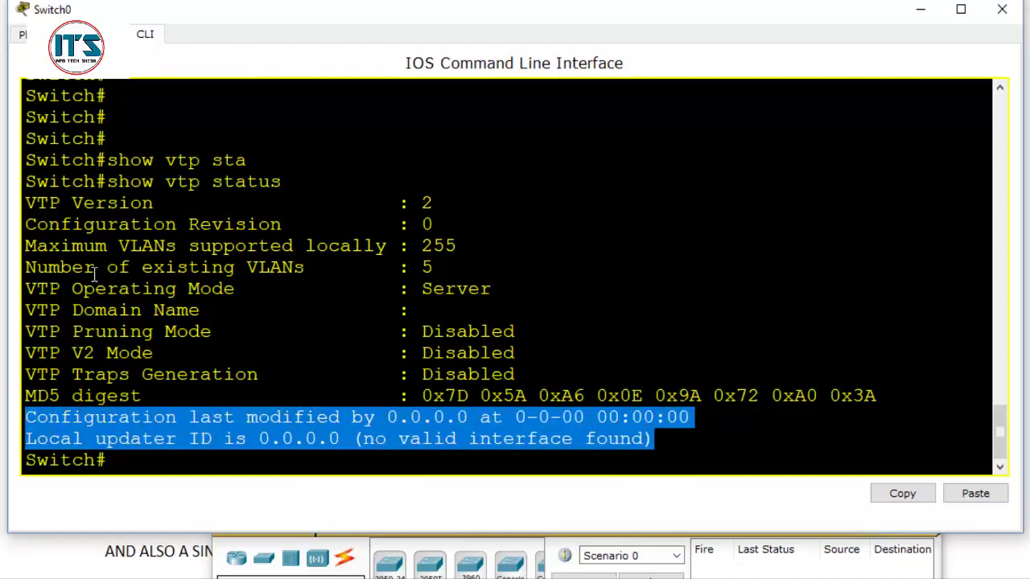
Step: Close the switch's console, return to the notes, underline the handwritten 255 and mark the VLAN normal range 1-1001 line
click(1002, 9)
click(854, 35)
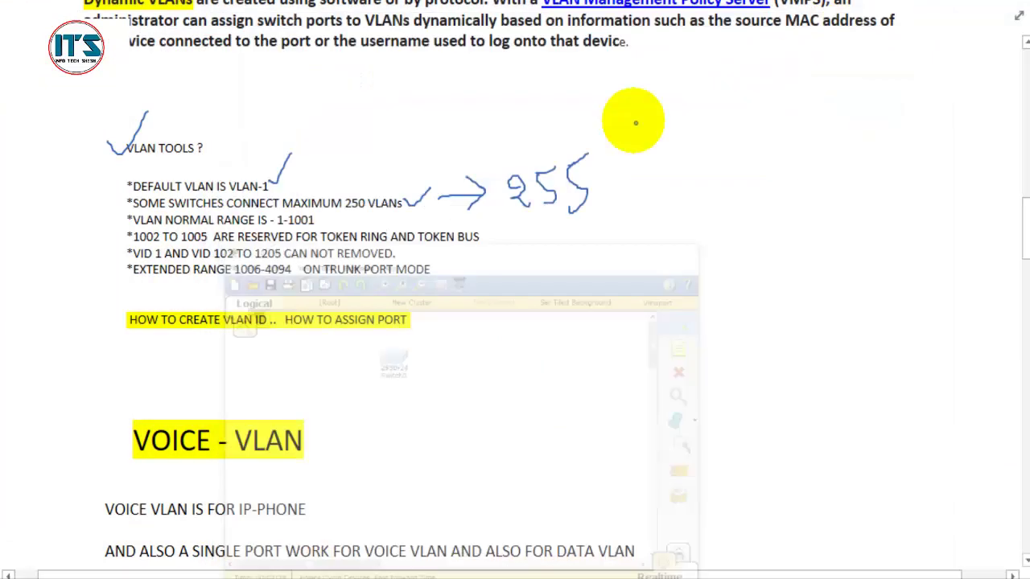
drag(522, 218, 638, 190)
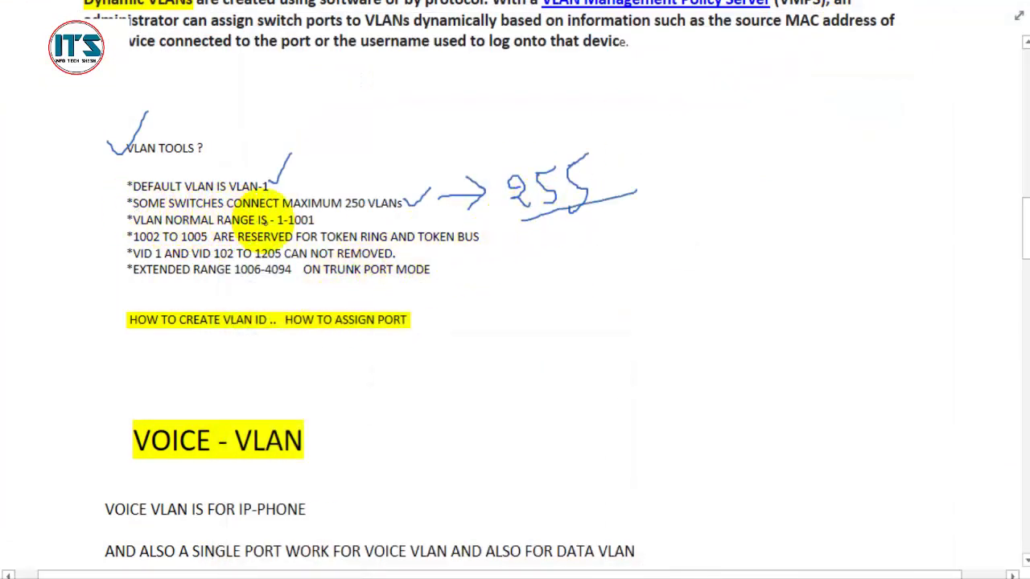
drag(327, 219, 341, 216)
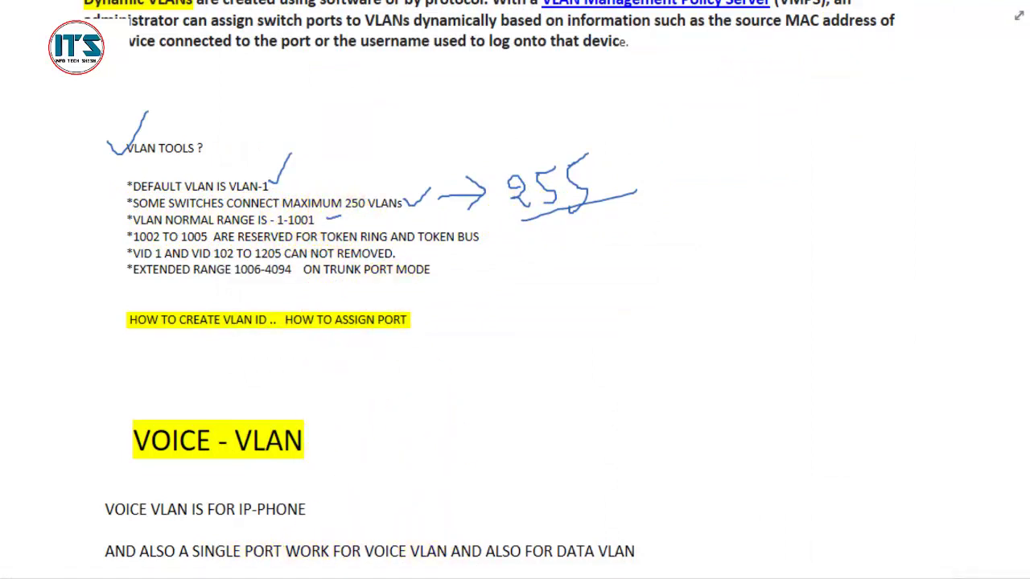
Step: Switch to Cisco Packet Tracer, reopen the switch's console, widen it and review the VLAN type table in the show vlan output
click(219, 572)
click(472, 185)
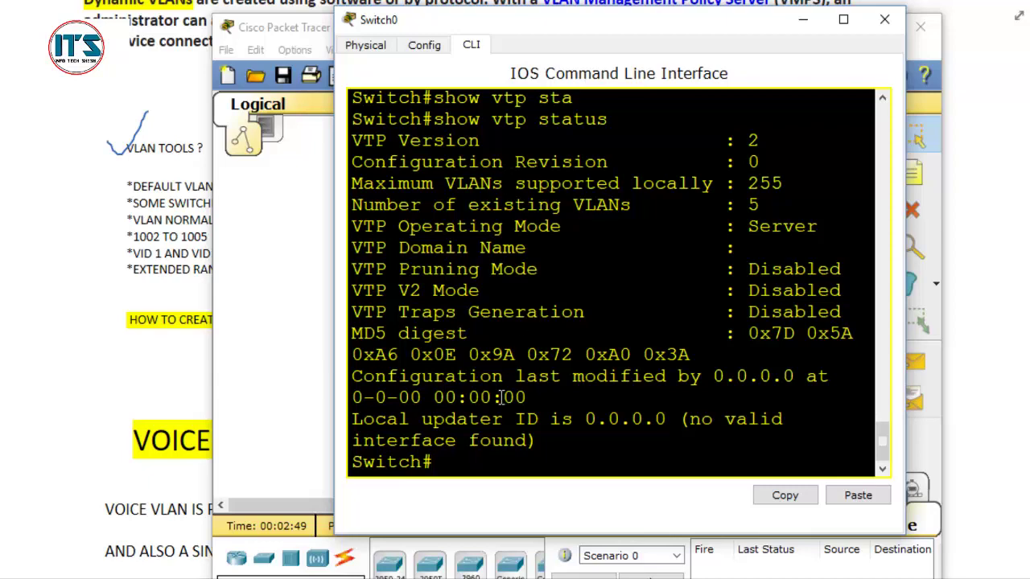
scroll(486, 244, up, 6)
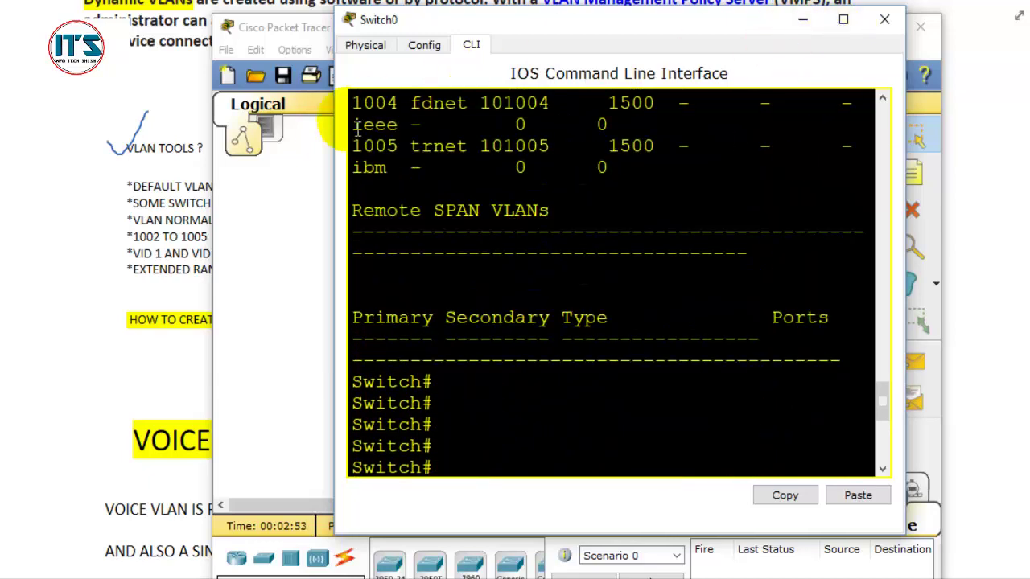
scroll(402, 203, up, 4)
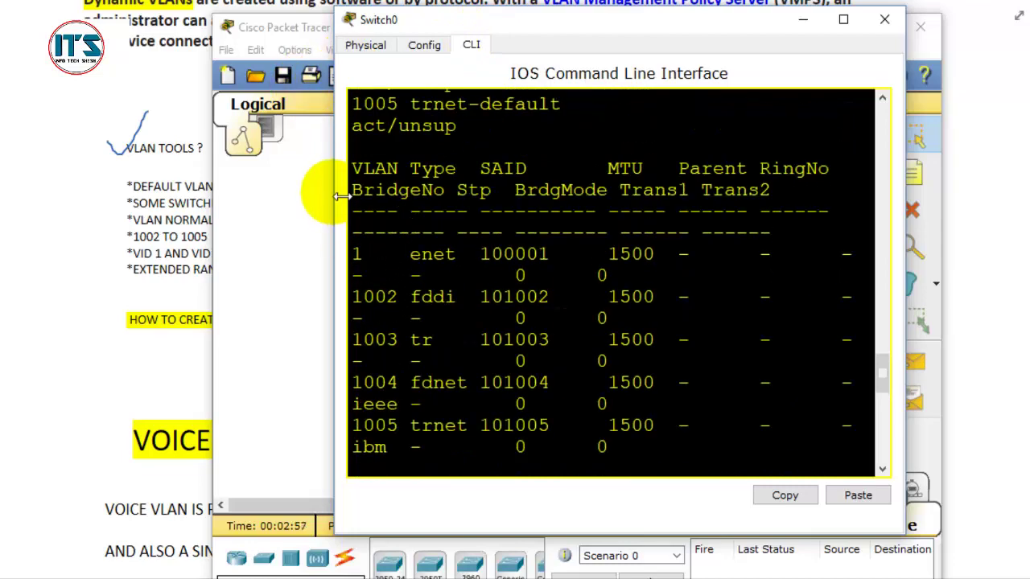
drag(338, 195, 78, 197)
scroll(180, 372, up, 6)
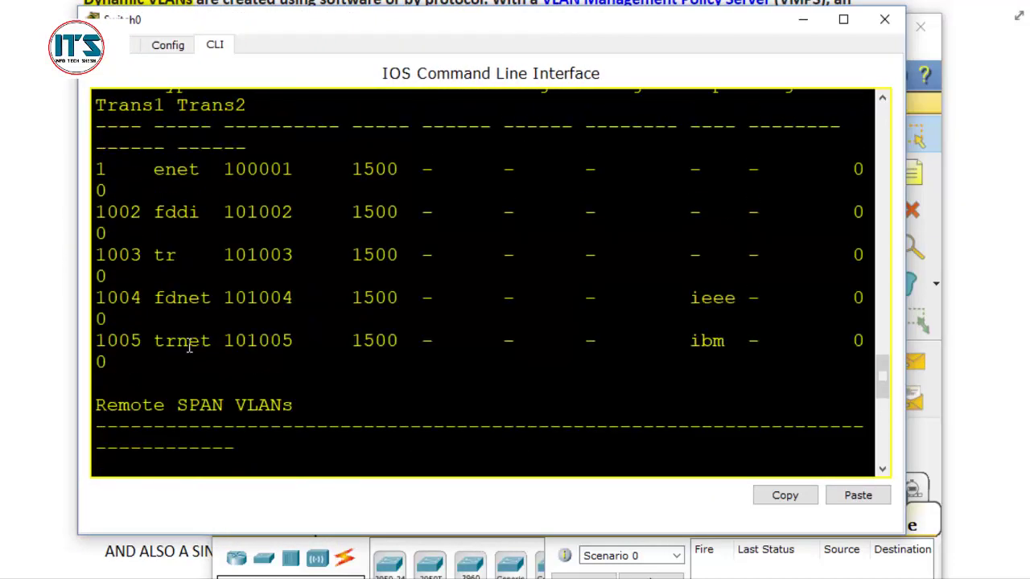
Step: Examine default VLAN 1 and the reserved VLANs 1002 to 1005 in the maximized console's show vlan listing
key(alt+Tab)
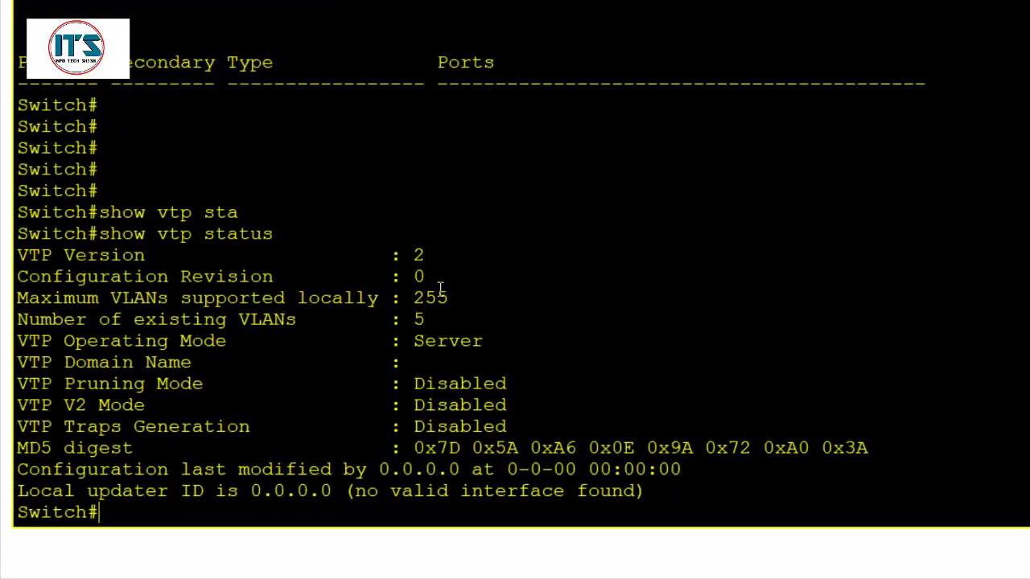
scroll(335, 294, up, 10)
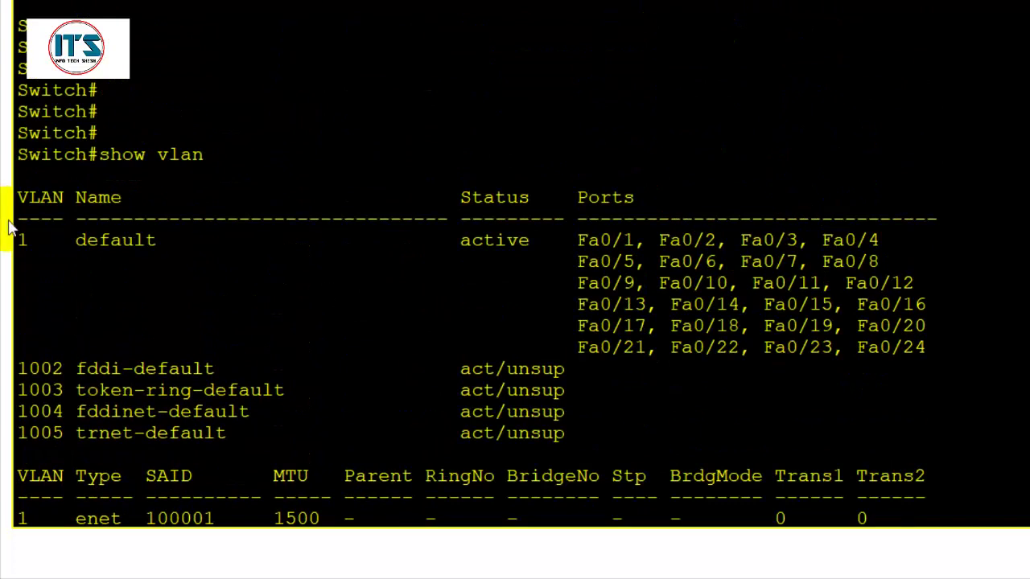
drag(25, 238, 18, 216)
click(56, 278)
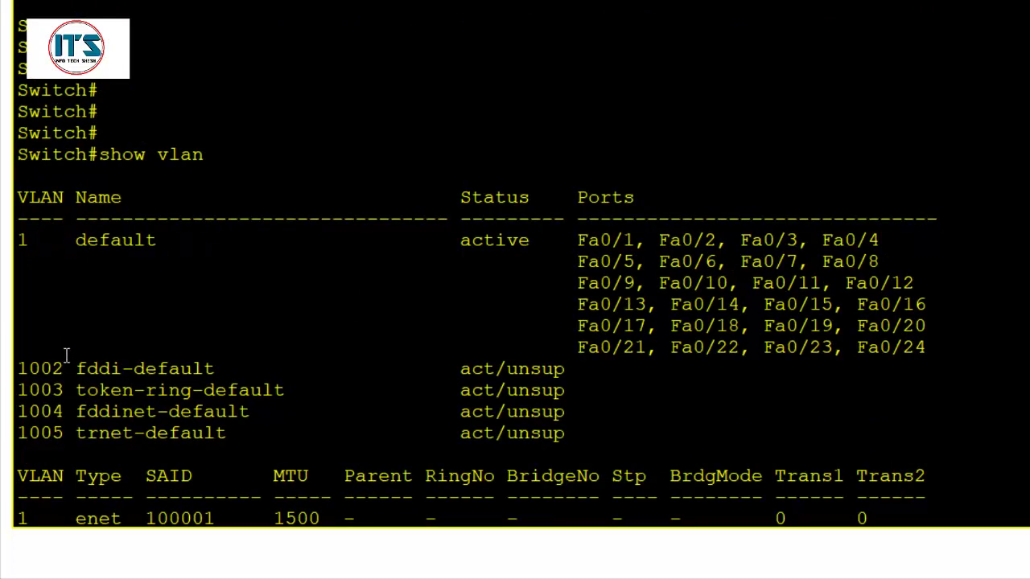
drag(67, 355, 40, 391)
drag(64, 434, 53, 411)
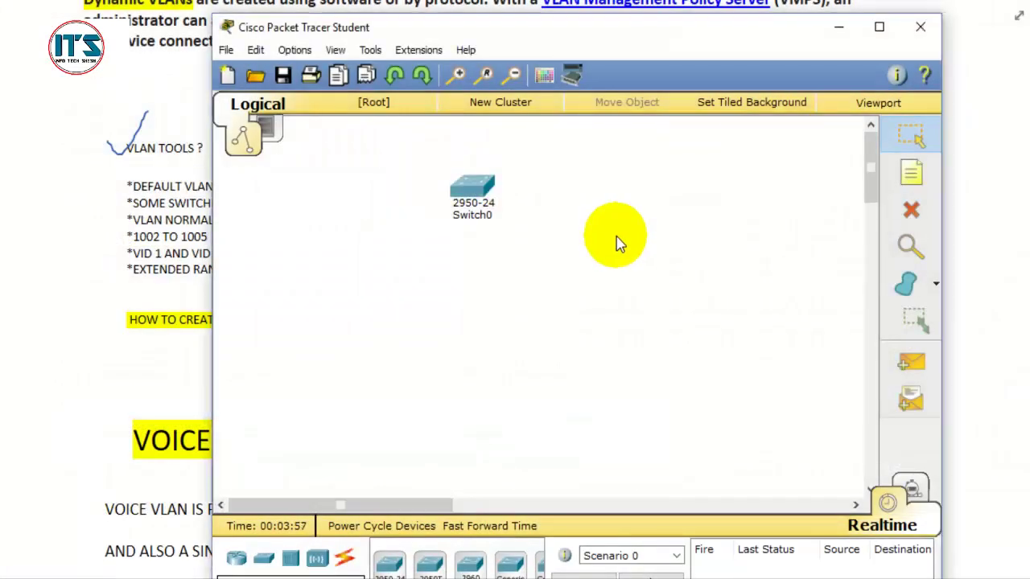
Step: Return to the notes and tick both ends of the line reserving VLANs 1002 to 1005 for token ring and token bus
click(865, 22)
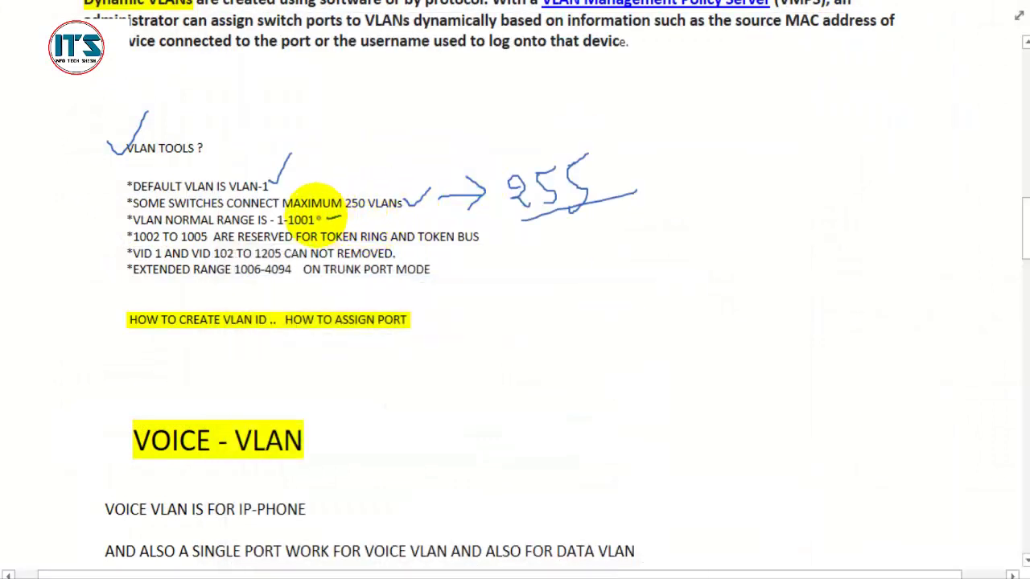
drag(117, 243, 138, 234)
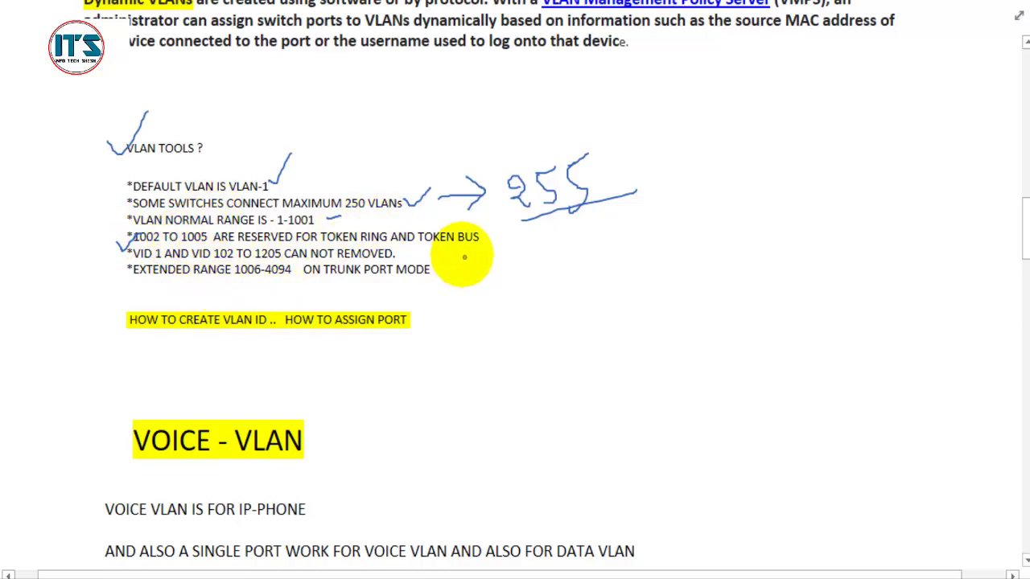
drag(454, 241, 486, 230)
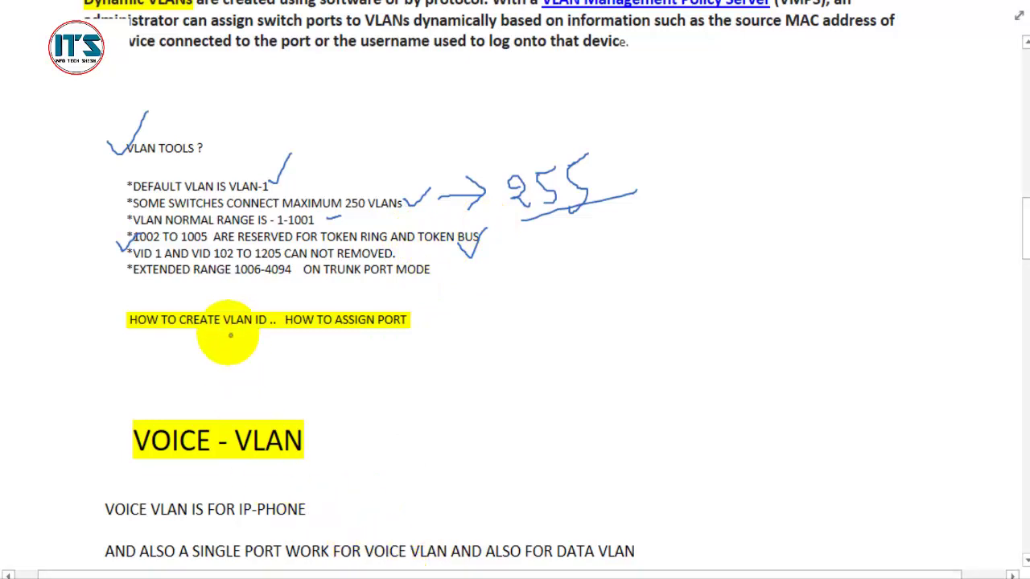
Step: Switch to Cisco Packet Tracer, reopen and maximize the switch's console, and examine the fddi, token-ring and fddinet default VLAN names
key(alt+Tab)
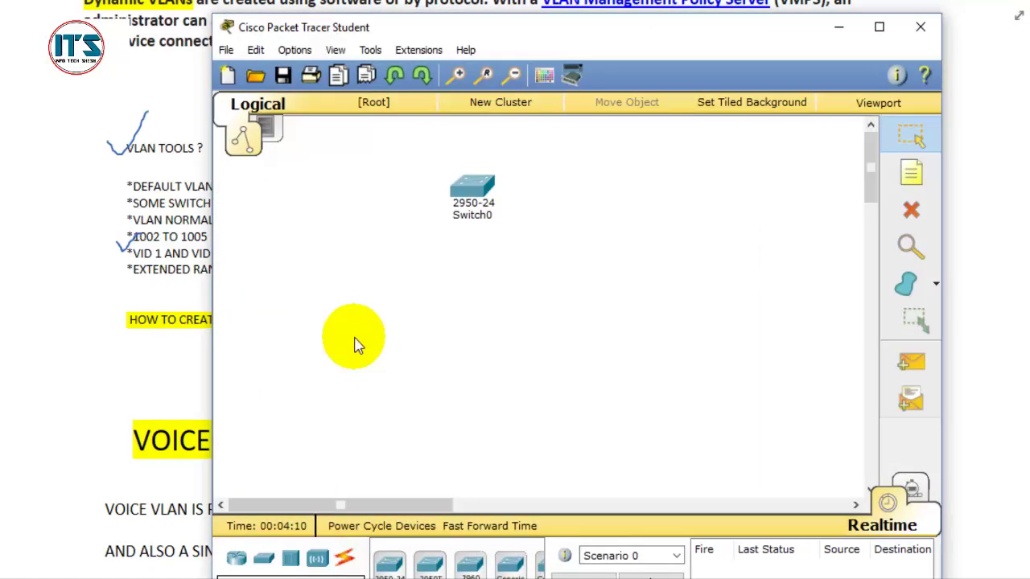
double_click(455, 190)
click(843, 20)
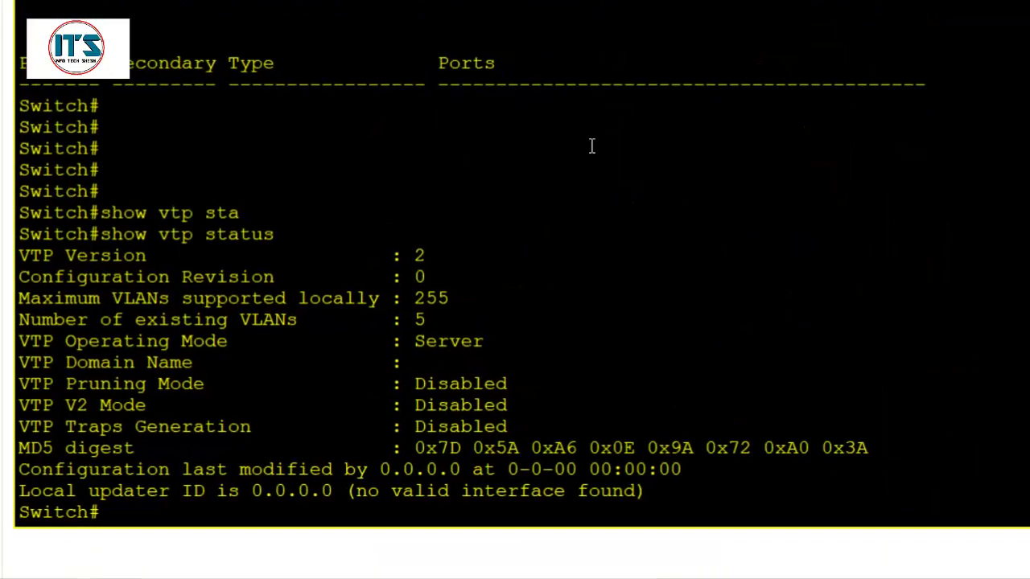
scroll(301, 257, up, 5)
scroll(241, 223, up, 3)
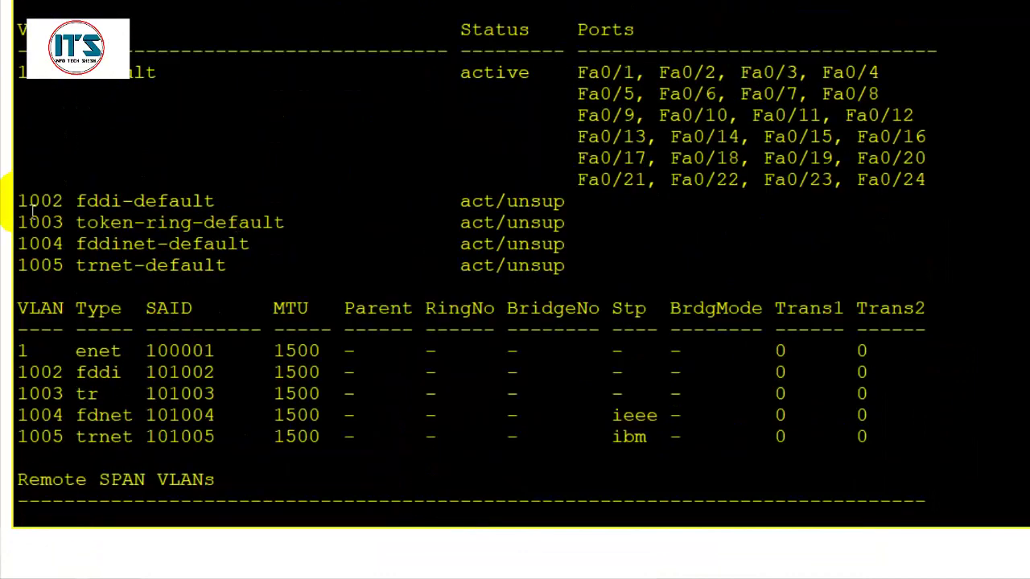
drag(32, 207, 241, 203)
drag(40, 222, 219, 232)
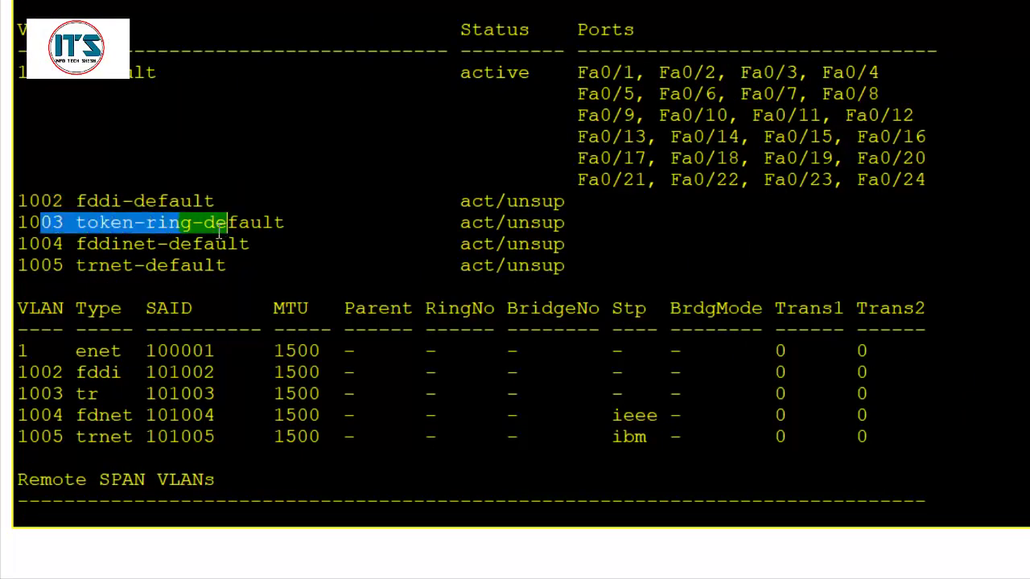
drag(76, 244, 286, 248)
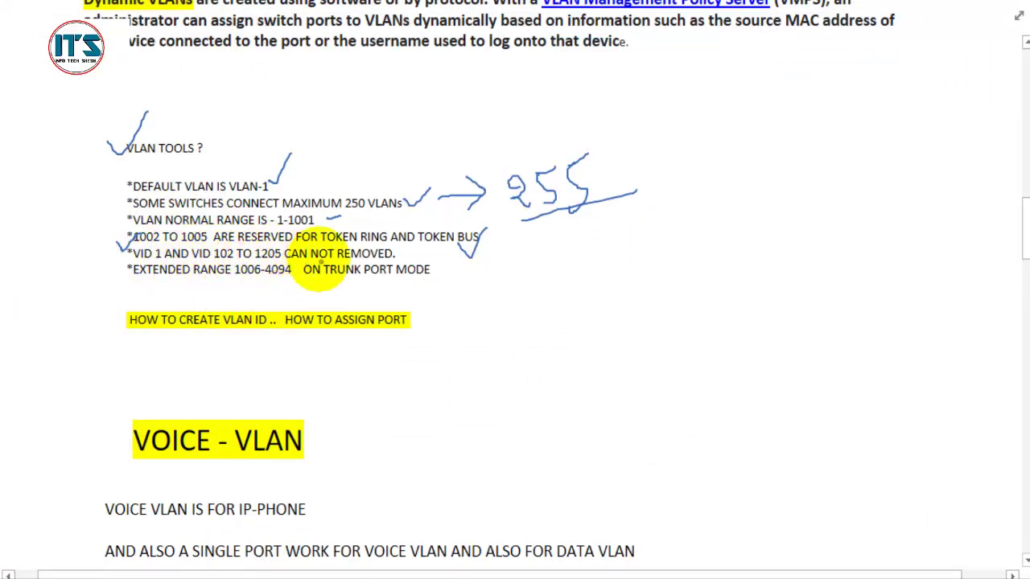
Step: In the notes, tick the non-removable VID line, both ends of the extended range 1006-4094, and the trunk port mode text
drag(400, 255, 431, 254)
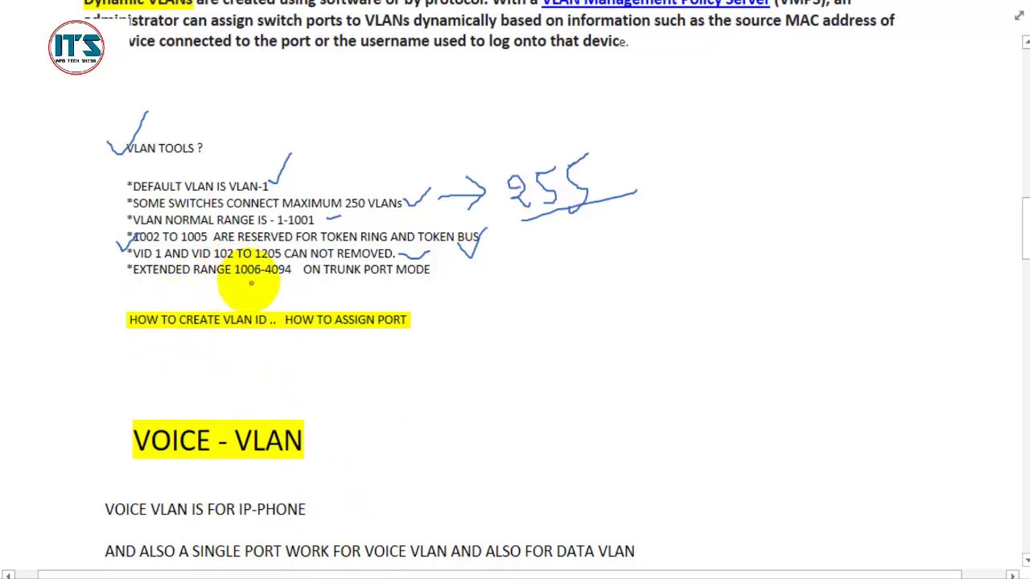
drag(249, 281, 272, 282)
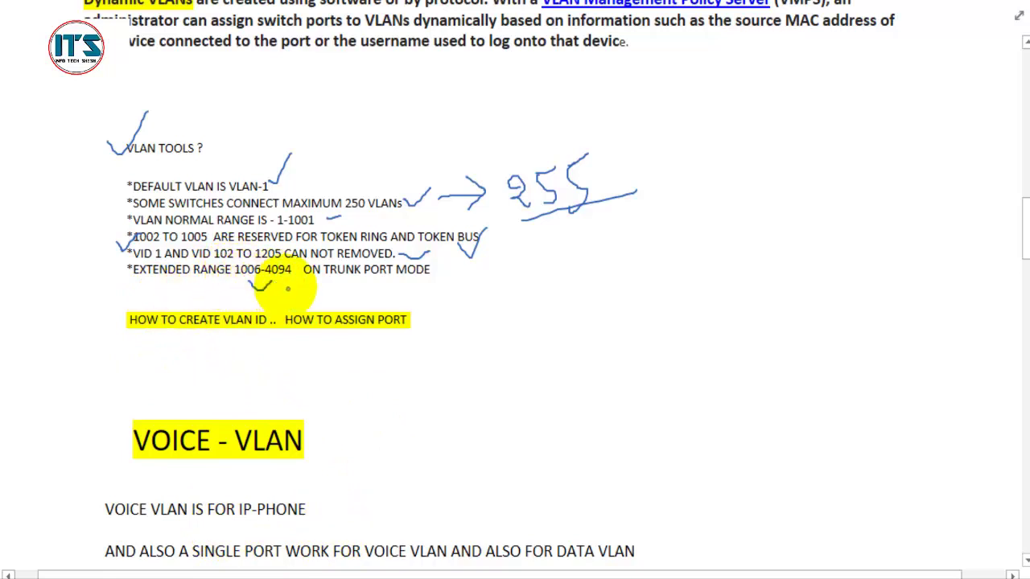
drag(278, 281, 302, 278)
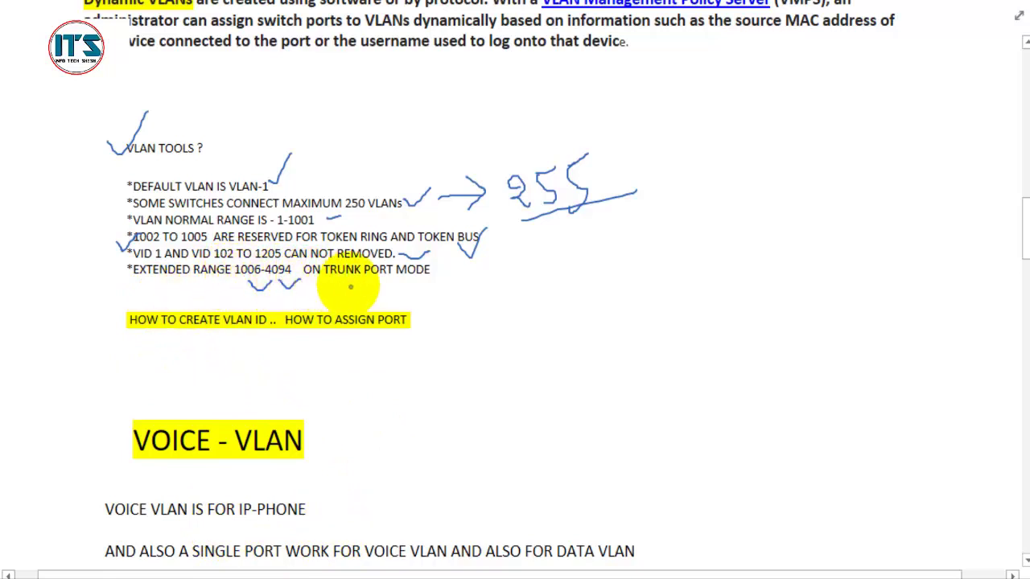
drag(364, 286, 392, 278)
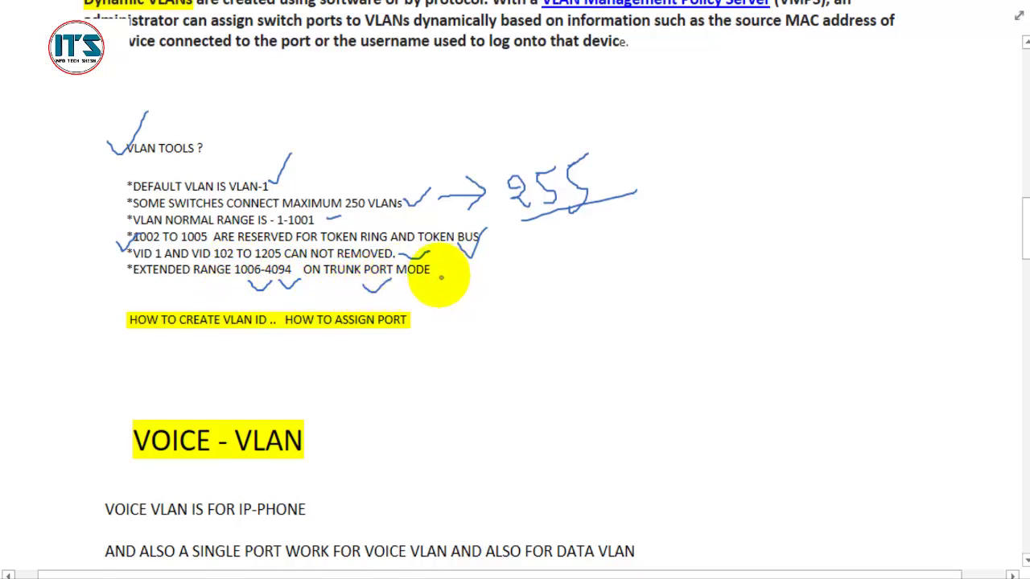
Step: Tick the highlighted notes on how to create a VLAN ID and how to assign a port
drag(200, 352, 242, 330)
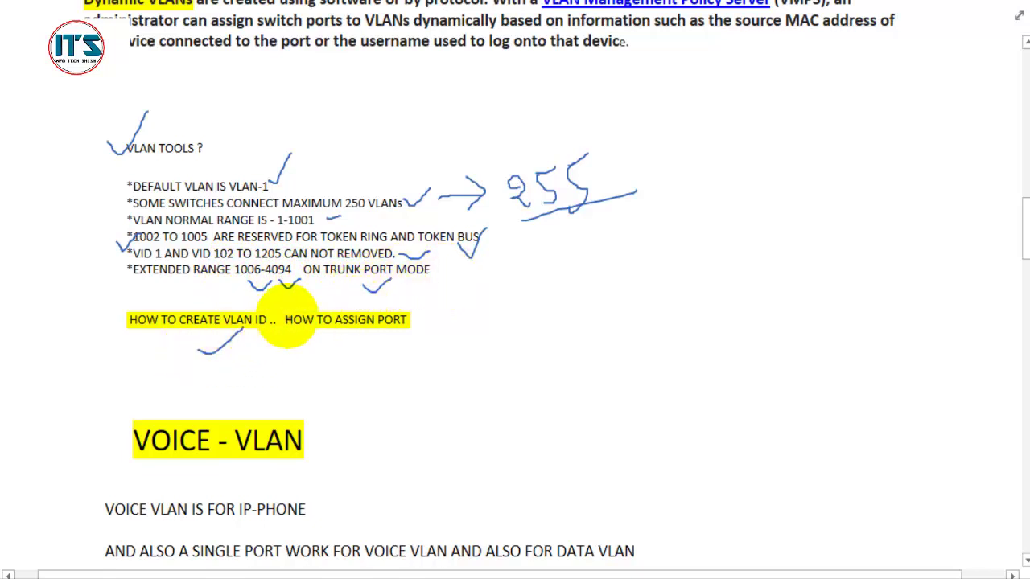
mouse_move(348, 342)
mouse_down()
mouse_move(367, 351)
mouse_move(392, 323)
mouse_up()
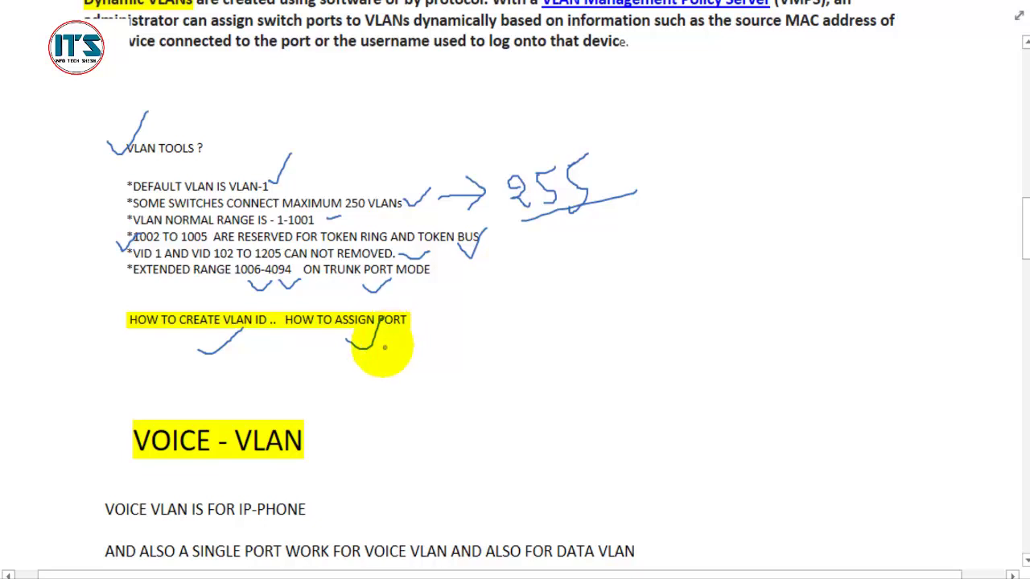
scroll(356, 392, down, 2)
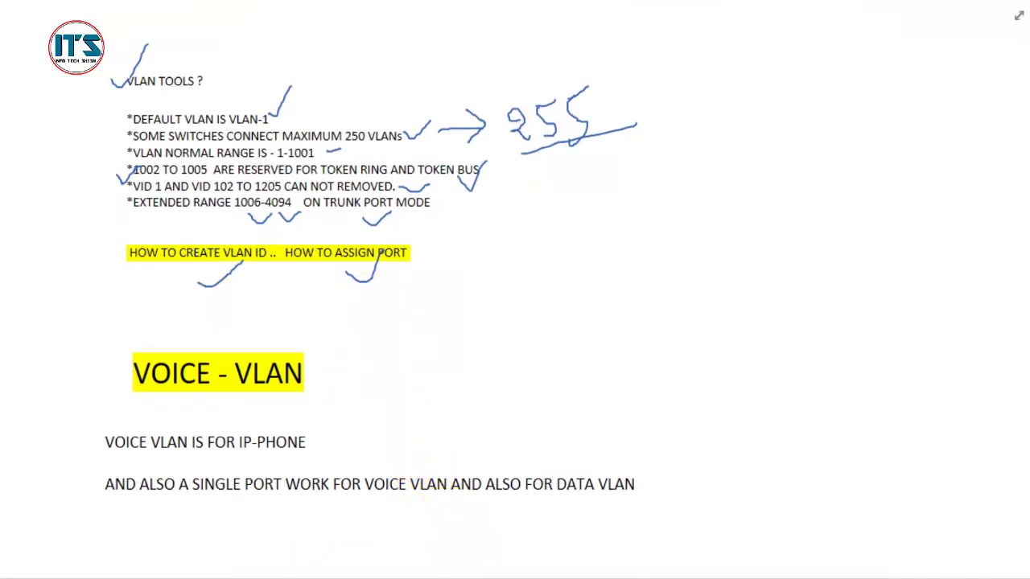
scroll(330, 405, down, 5)
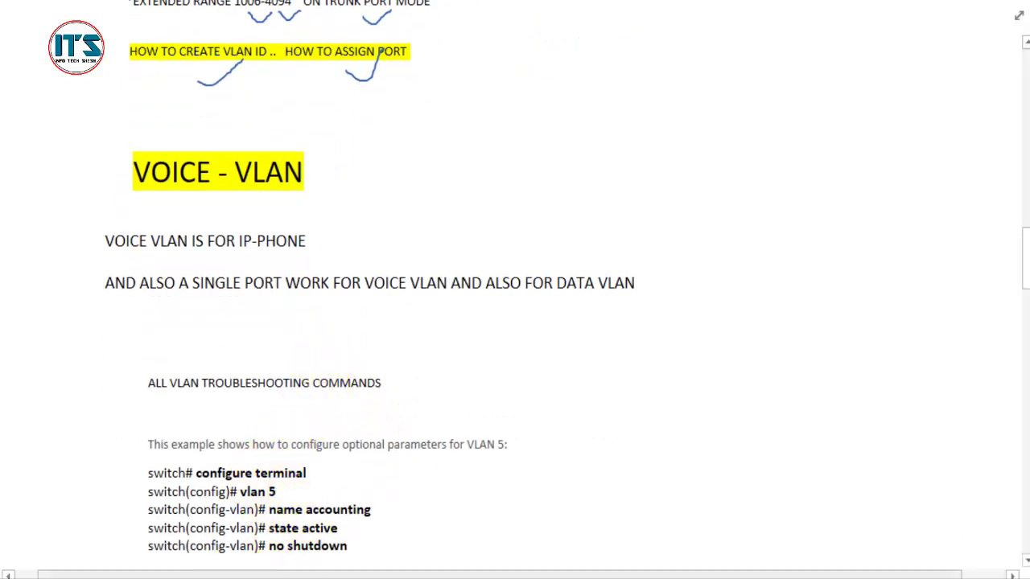
Step: Switch to Cisco Packet Tracer, maximize its window, and open the switch's console maximized
click(318, 578)
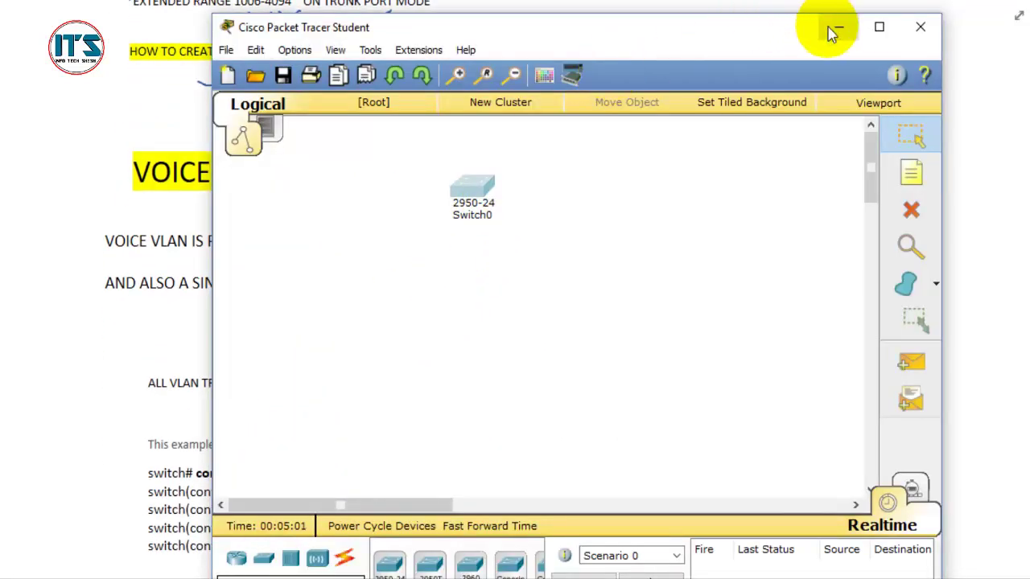
click(880, 26)
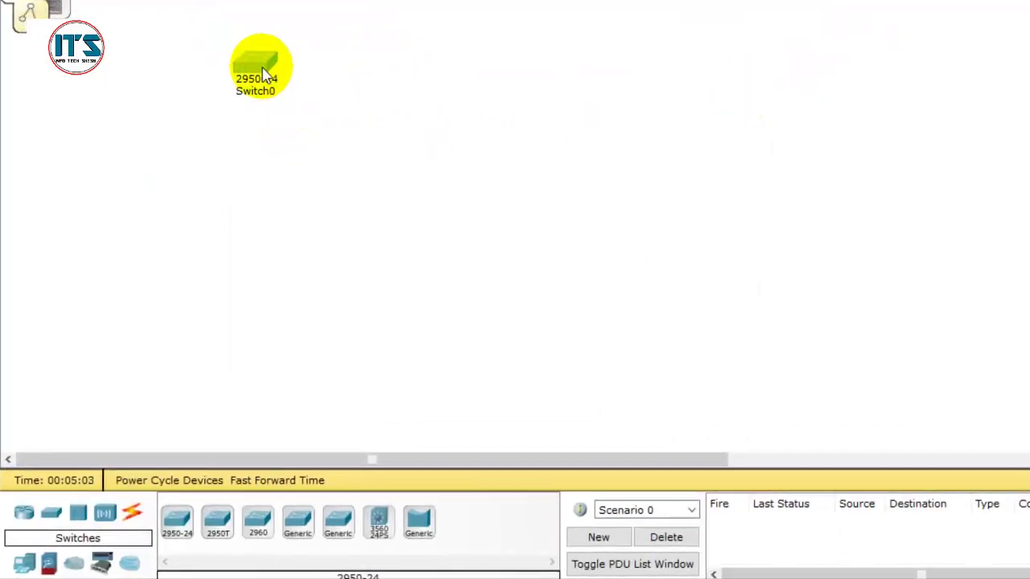
click(260, 69)
click(843, 19)
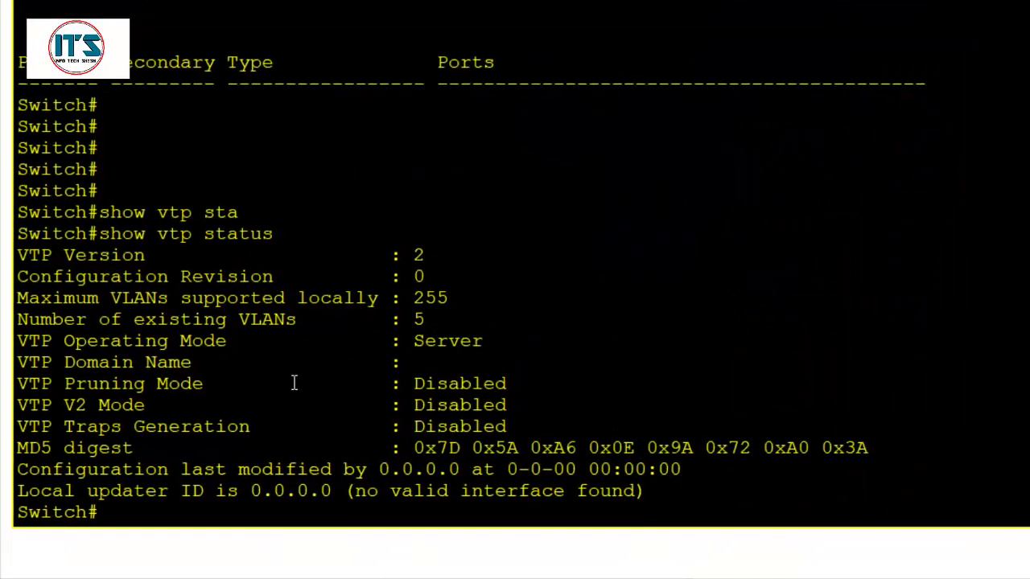
Step: Enter the switch's VLAN database mode from the privileged prompt
key(Return)
key(Return)
key(Return)
key(Return)
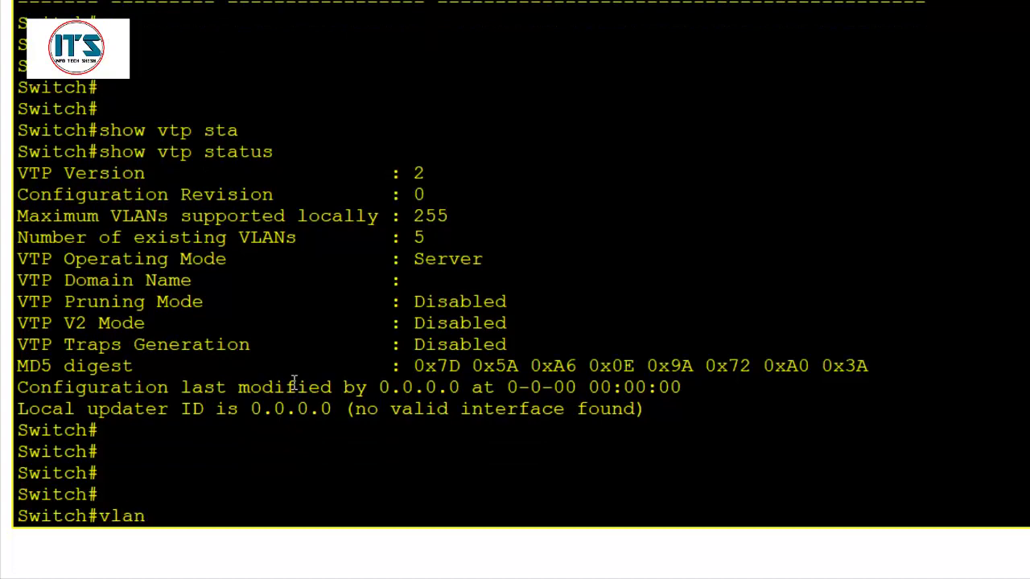
text(vlan dat)
key(Tab)
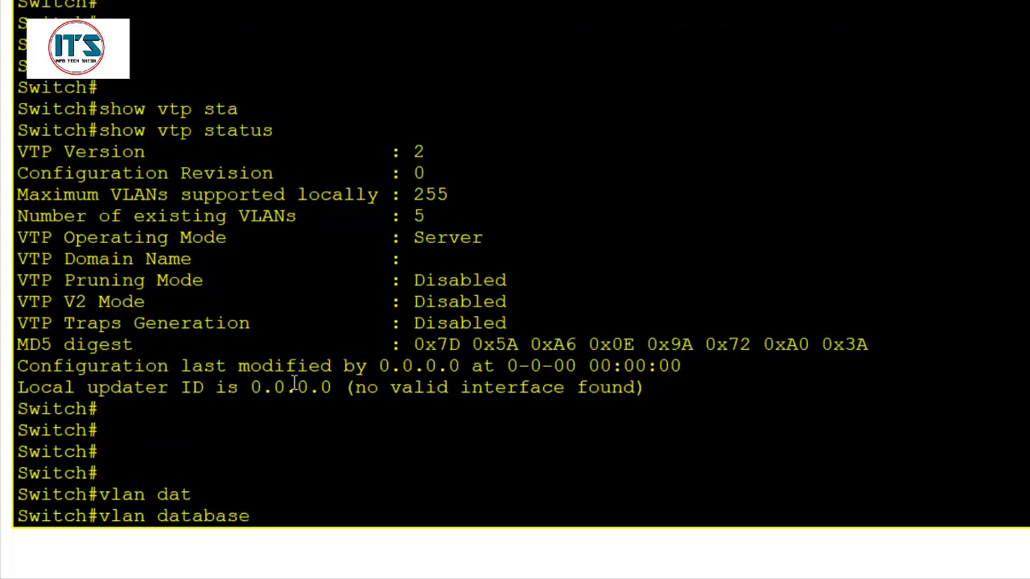
key(Return)
key(Return)
key(Return)
key(Return)
Step: Create VLAN 2 on the switch, name it hr, and leave VLAN database mode
text(vlan)#vlan)
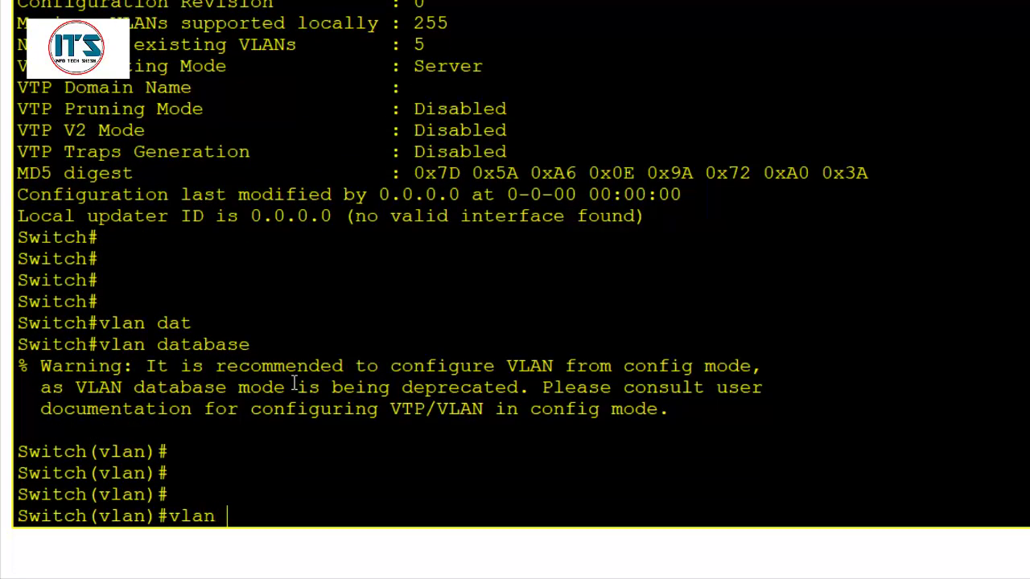
text( 2)
key(Return)
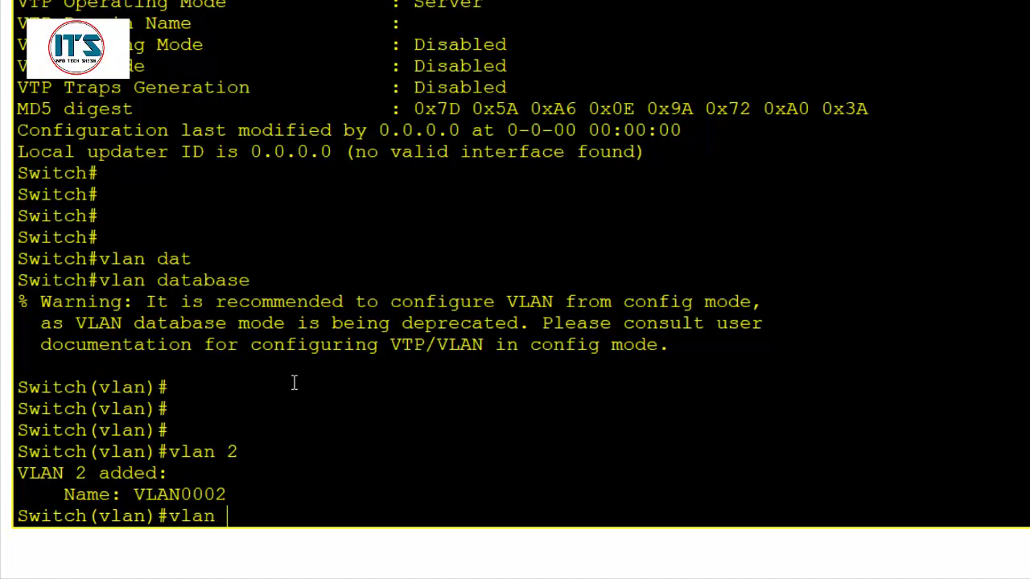
text(vlan 2 name h)
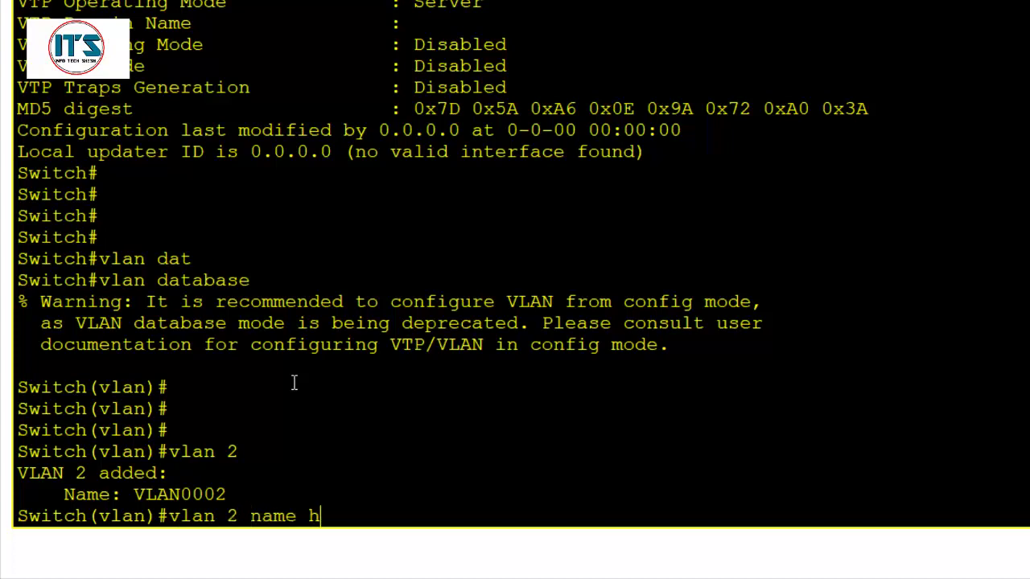
text(r)
key(Return)
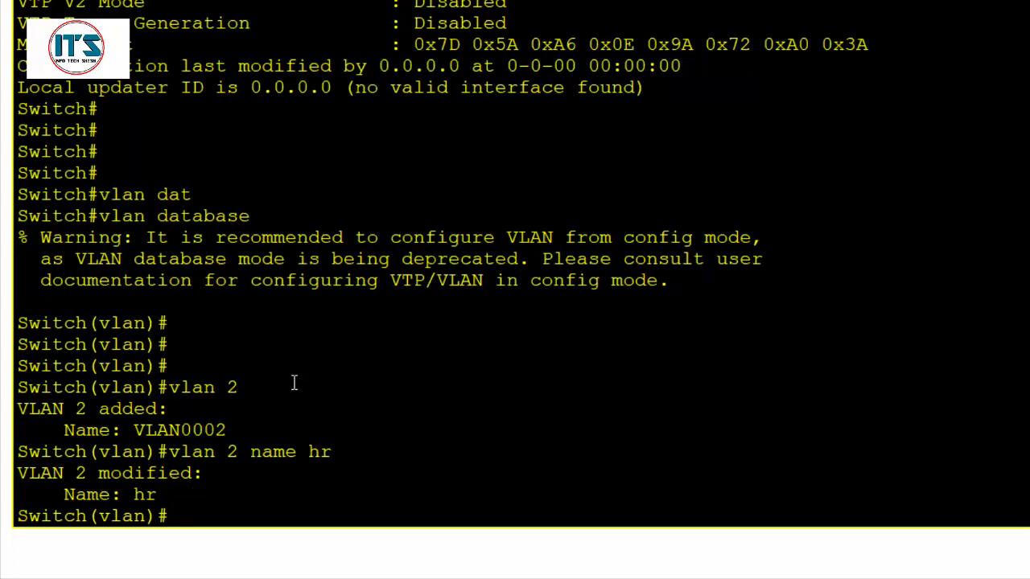
key(ctrl+z)
Step: Display the switch's VLAN table and highlight the status of the hr VLAN
key(Return)
key(Return)
key(Return)
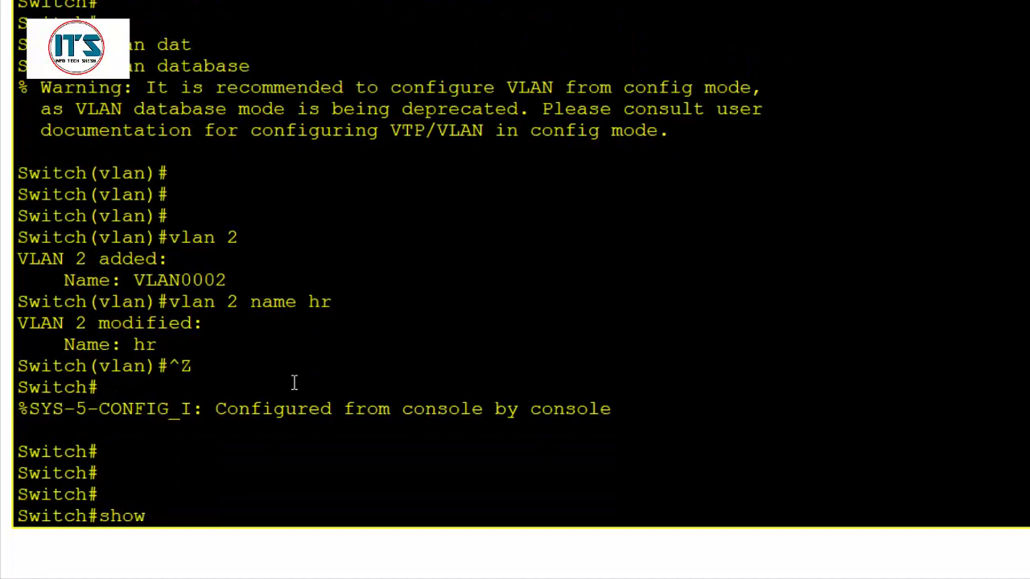
text(show vlan)
key(Return)
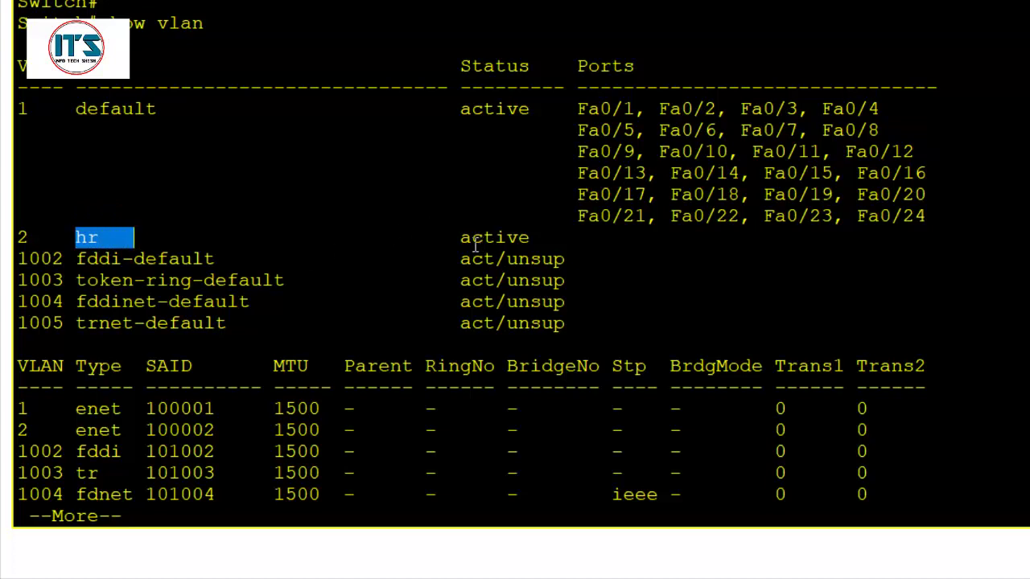
drag(464, 239, 577, 239)
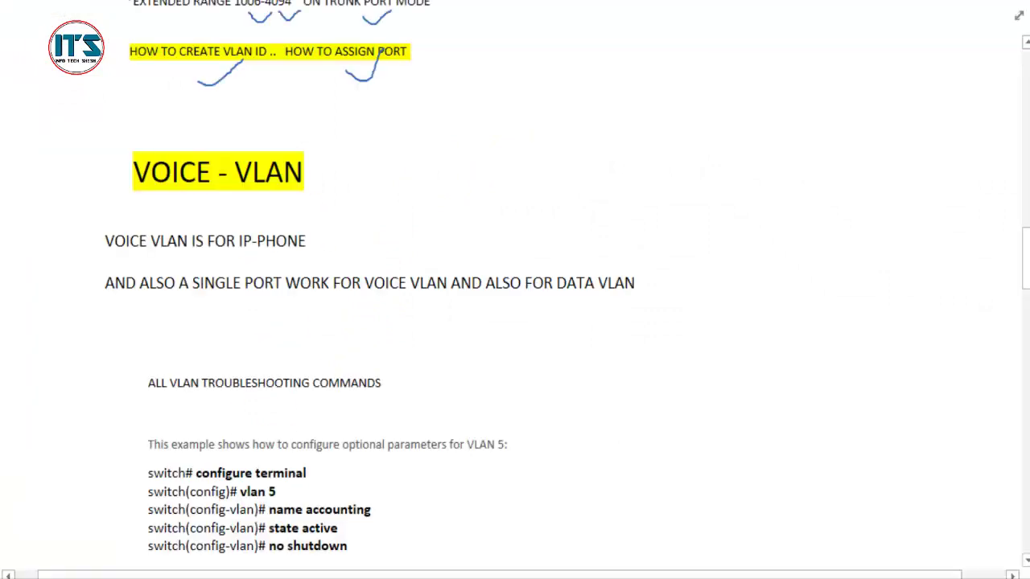
Step: In the notes, tick the port assignment text again, the VOICE - VLAN heading, both ends of the IP-phone line, and the single-port line
scroll(356, 80, up, 3)
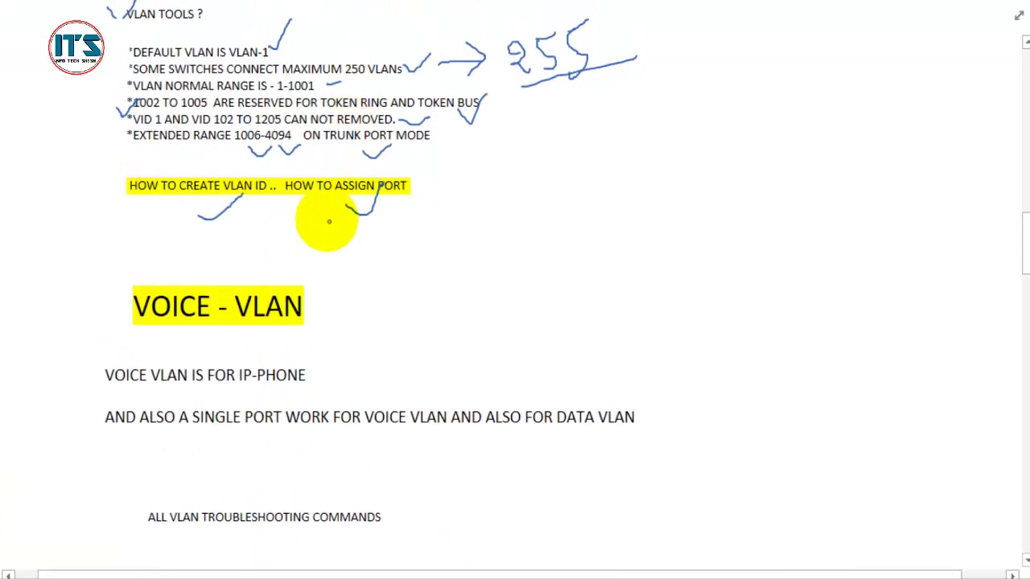
mouse_move(378, 186)
mouse_down()
mouse_move(368, 211)
mouse_move(329, 203)
mouse_up()
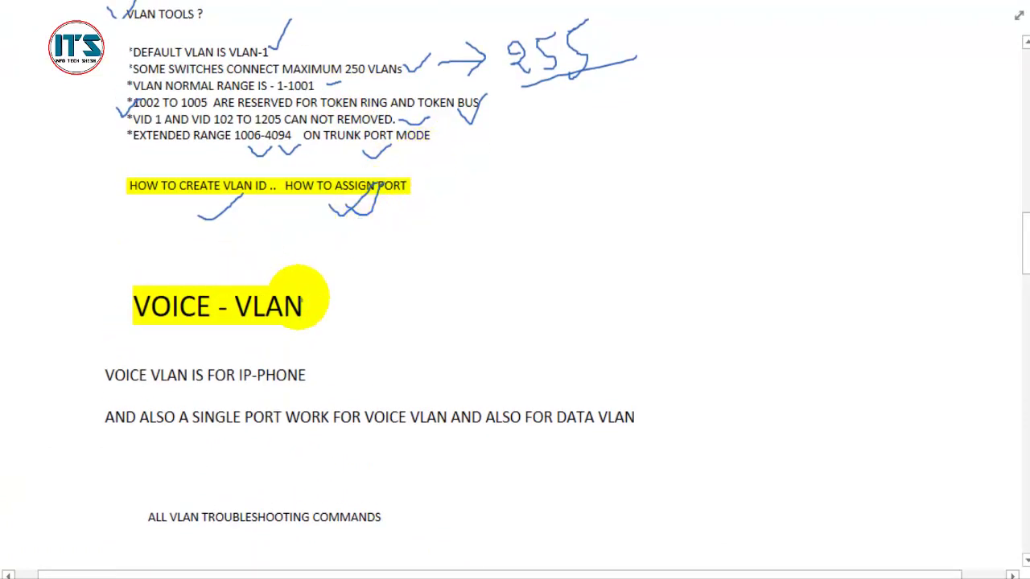
drag(321, 304, 359, 292)
scroll(307, 310, down, 5)
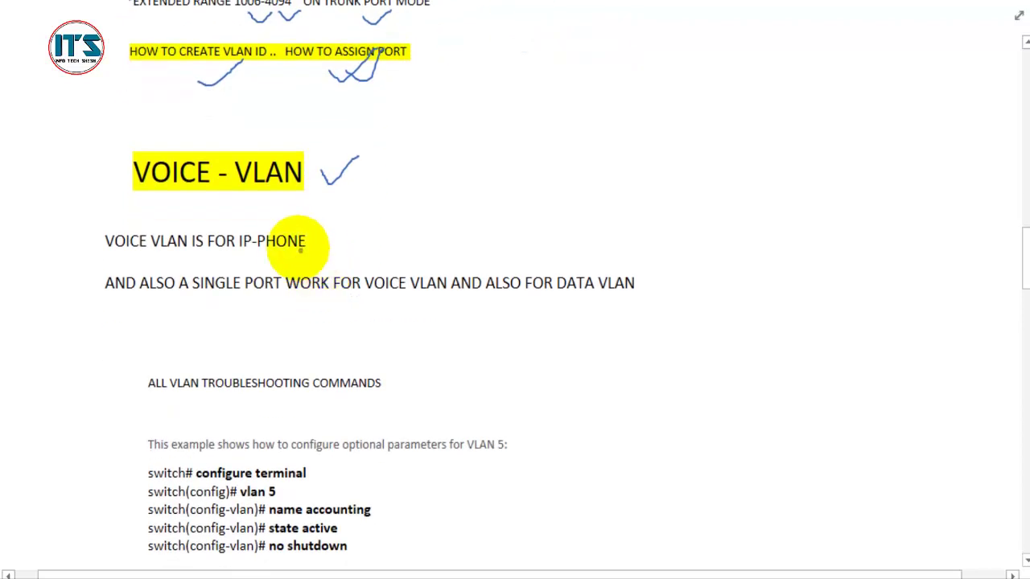
mouse_move(63, 167)
mouse_down()
mouse_move(74, 184)
mouse_move(93, 152)
mouse_up()
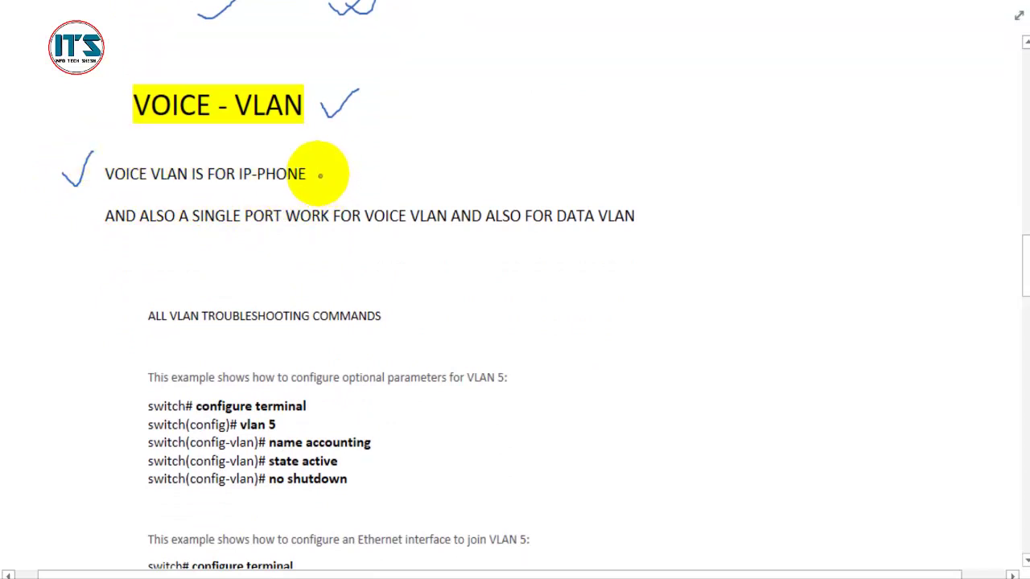
drag(320, 174, 366, 156)
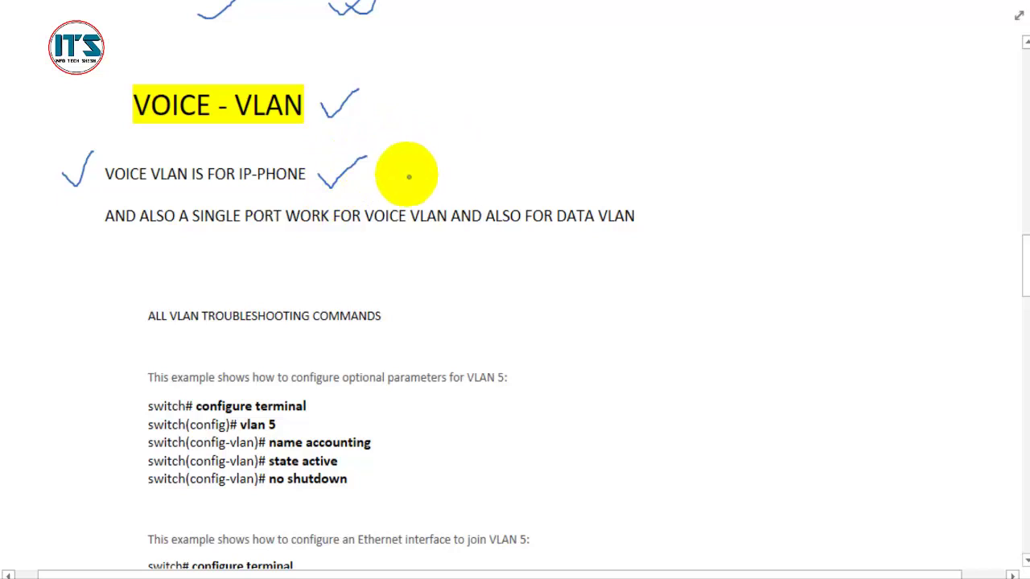
drag(93, 239, 141, 216)
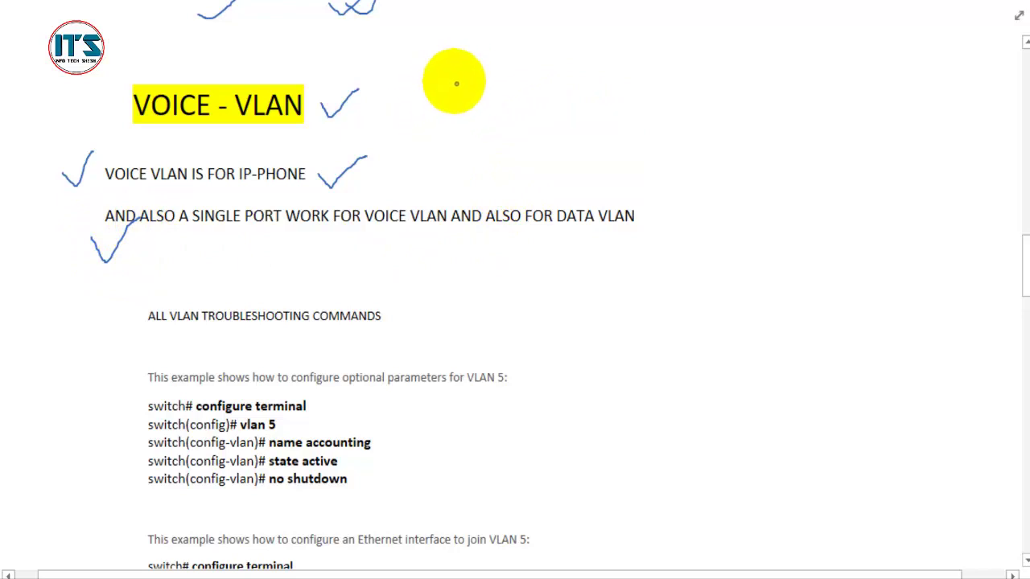
Step: Beside the VOICE - VLAN heading, sketch a blue switch box with red ports and lines leading to two connected devices
mouse_move(402, 74)
mouse_down()
mouse_move(517, 64)
mouse_move(534, 87)
mouse_move(483, 97)
mouse_move(405, 87)
mouse_move(404, 76)
mouse_up()
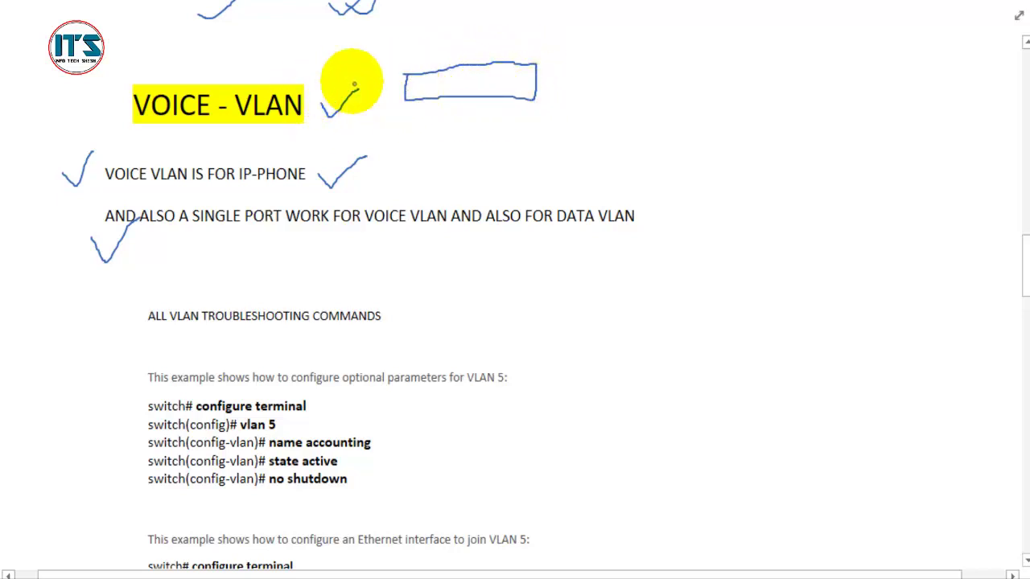
click(362, 2)
click(354, 2)
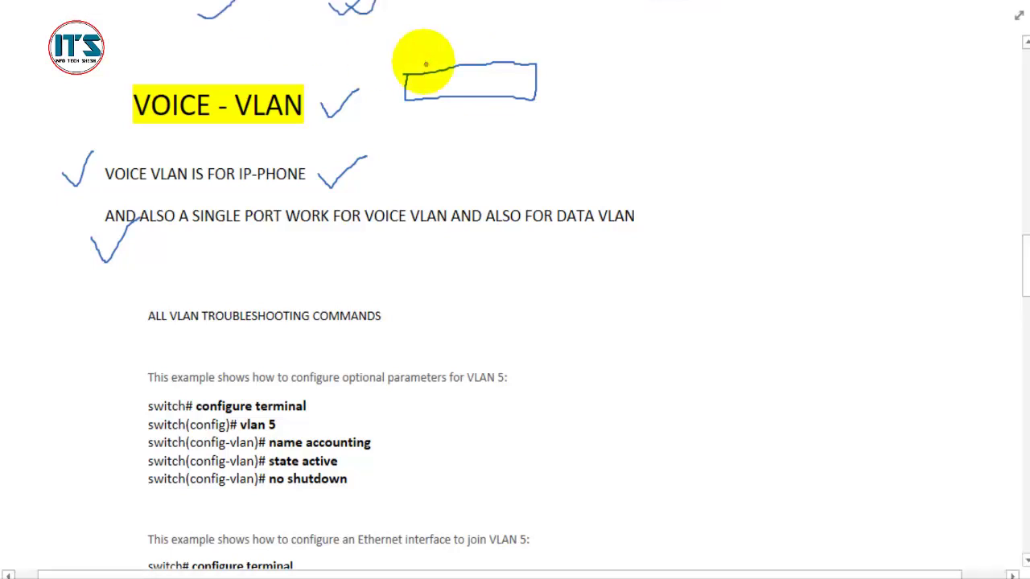
mouse_move(432, 87)
mouse_down()
mouse_move(501, 77)
mouse_move(427, 137)
mouse_move(425, 166)
mouse_move(457, 103)
mouse_move(494, 161)
mouse_up()
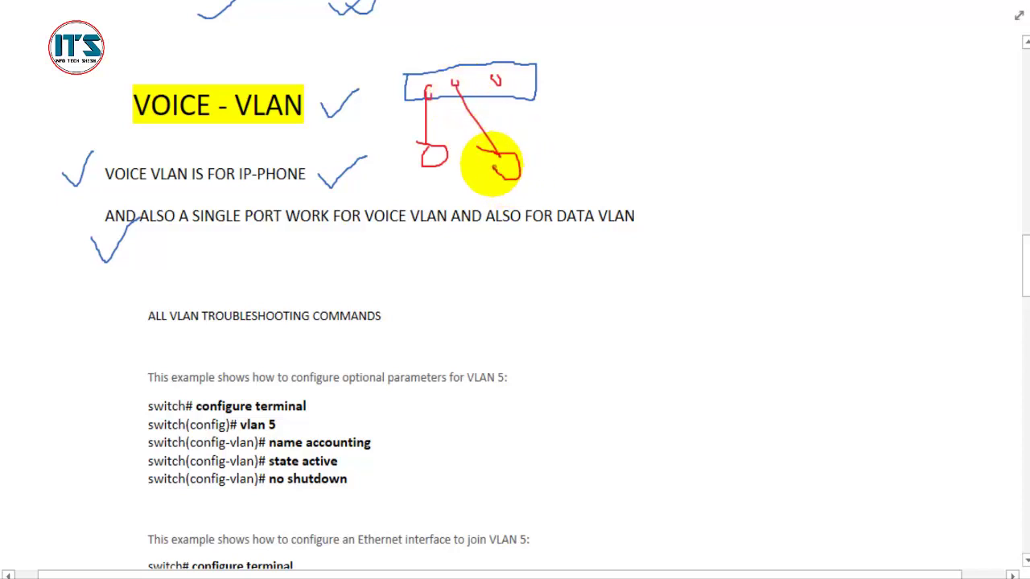
Step: Sketch a red phone beside the switch drawing, label it IP-Phone, and underline the label
mouse_move(684, 65)
mouse_down()
mouse_move(721, 64)
mouse_move(668, 115)
mouse_move(673, 60)
mouse_move(694, 40)
mouse_move(706, 85)
mouse_up()
mouse_move(725, 50)
mouse_down()
mouse_move(738, 80)
mouse_move(757, 47)
mouse_up()
mouse_move(763, 30)
mouse_down()
mouse_move(765, 50)
mouse_move(762, 36)
mouse_move(786, 42)
mouse_move(823, 23)
mouse_move(828, 46)
mouse_up()
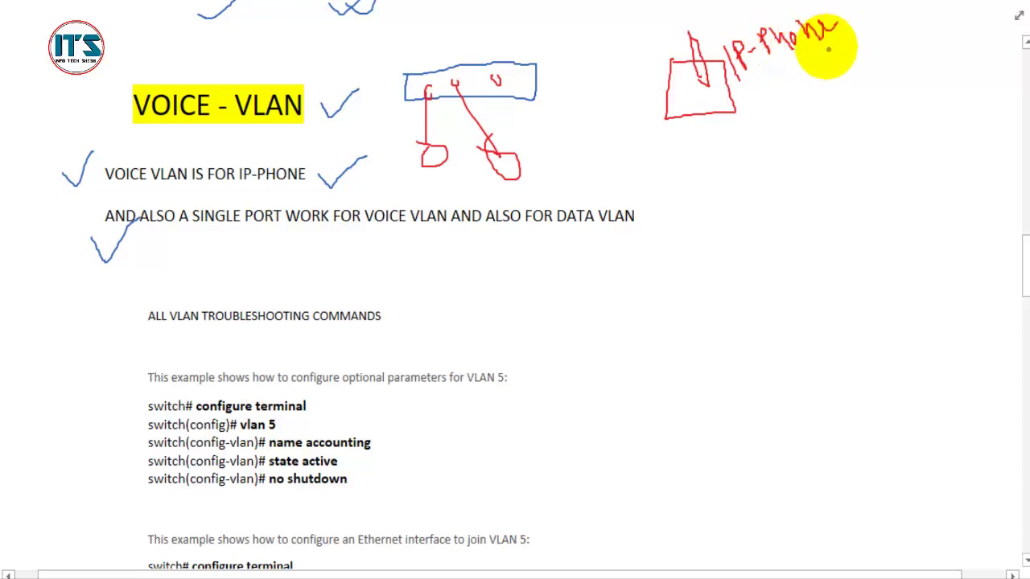
drag(763, 82, 827, 39)
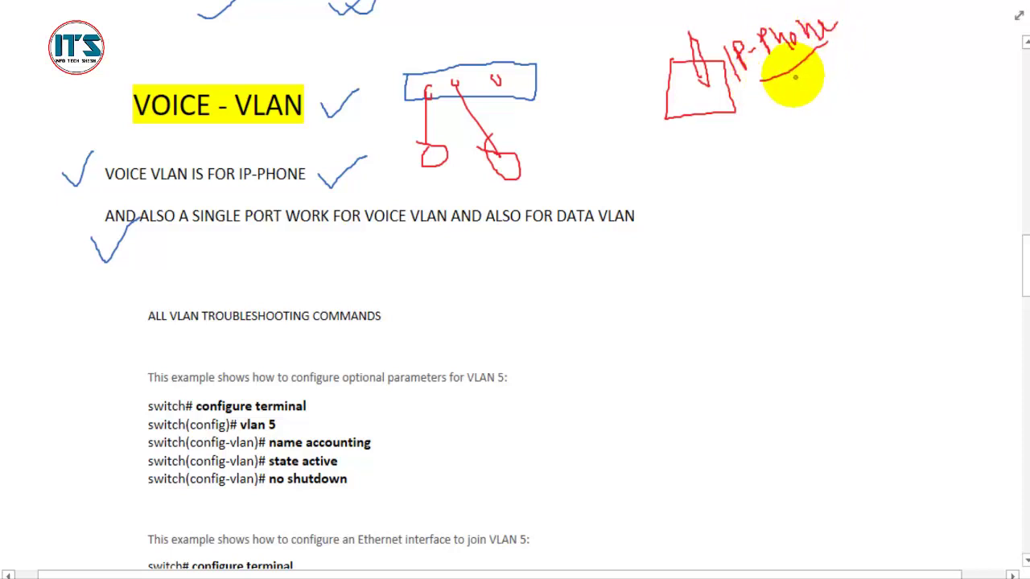
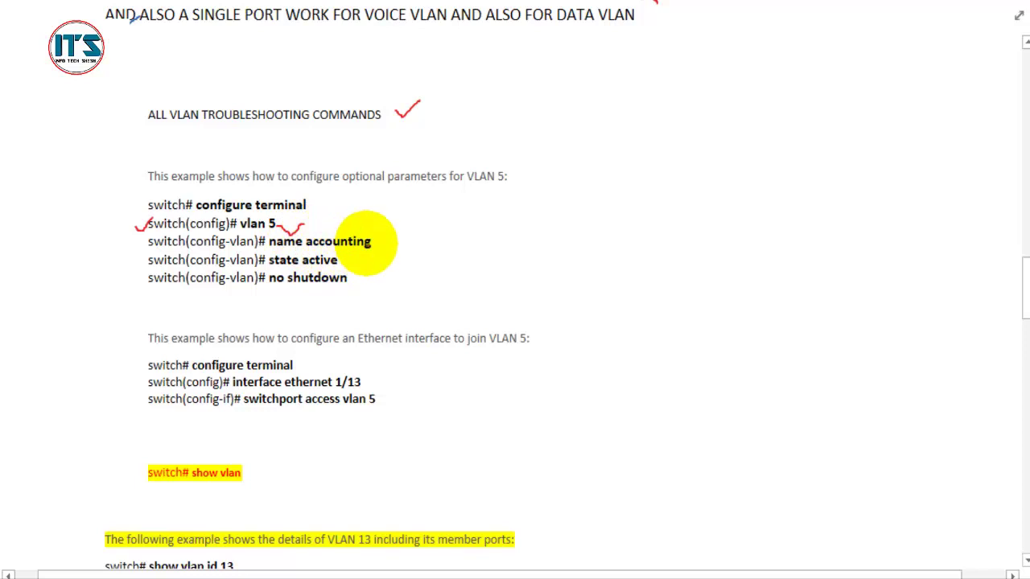
Step: Tick the name accounting, state active and no shutdown commands, bracket and tick the VLAN 5 block, and tick switchport access vlan 5
drag(380, 237, 404, 229)
mouse_move(352, 267)
mouse_down()
mouse_move(364, 262)
mouse_move(368, 285)
mouse_move(379, 273)
mouse_up()
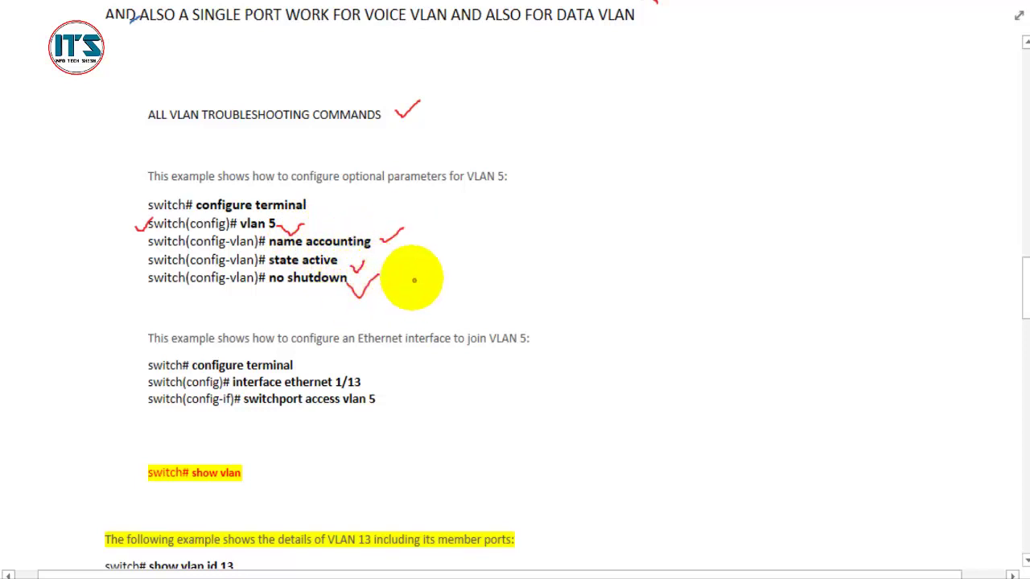
scroll(415, 280, down, 2)
mouse_move(144, 129)
mouse_down()
mouse_move(138, 218)
mouse_move(169, 235)
mouse_up()
drag(377, 188, 445, 160)
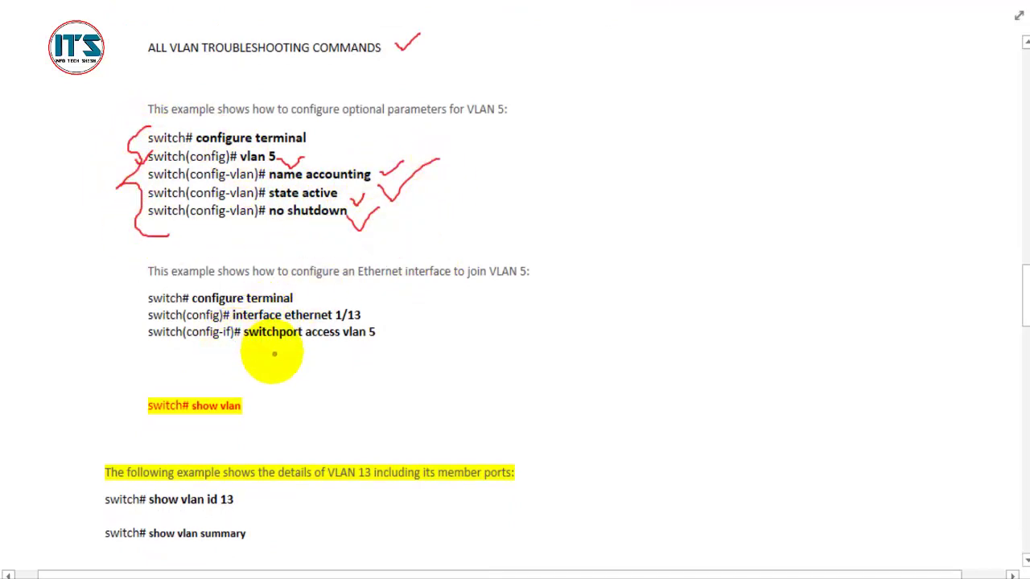
drag(273, 349, 336, 326)
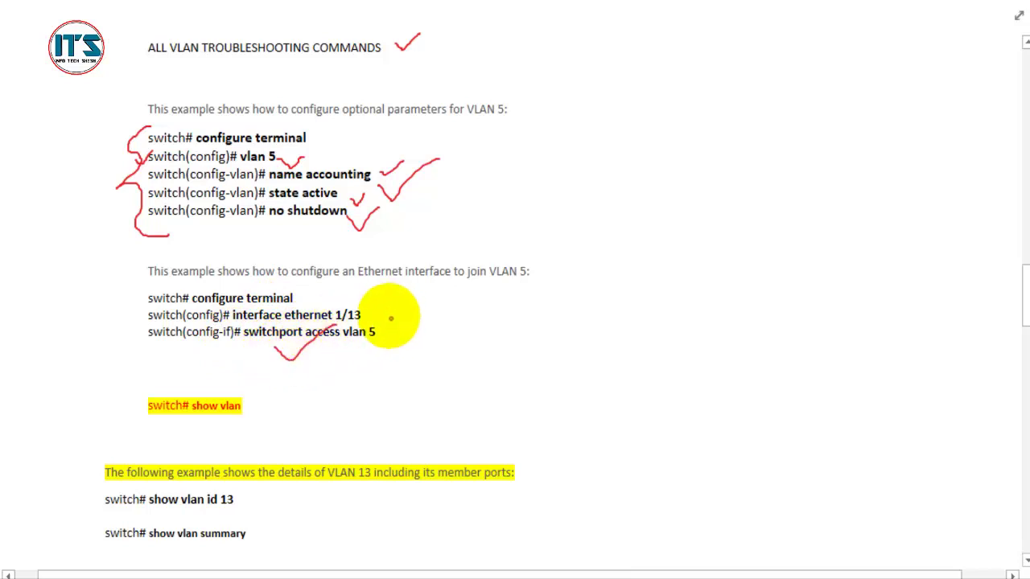
Step: Tick the show vlan id 13 and show vlan summary commands, the red troubleshooting tip, and the About Private VLANs heading
scroll(288, 271, down, 6)
scroll(258, 247, down, 4)
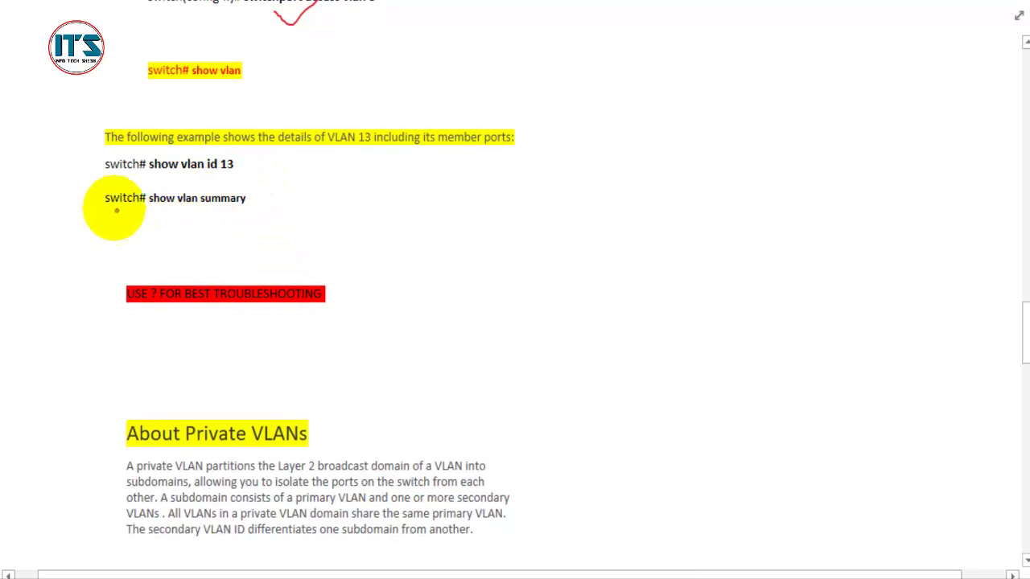
drag(74, 168, 114, 158)
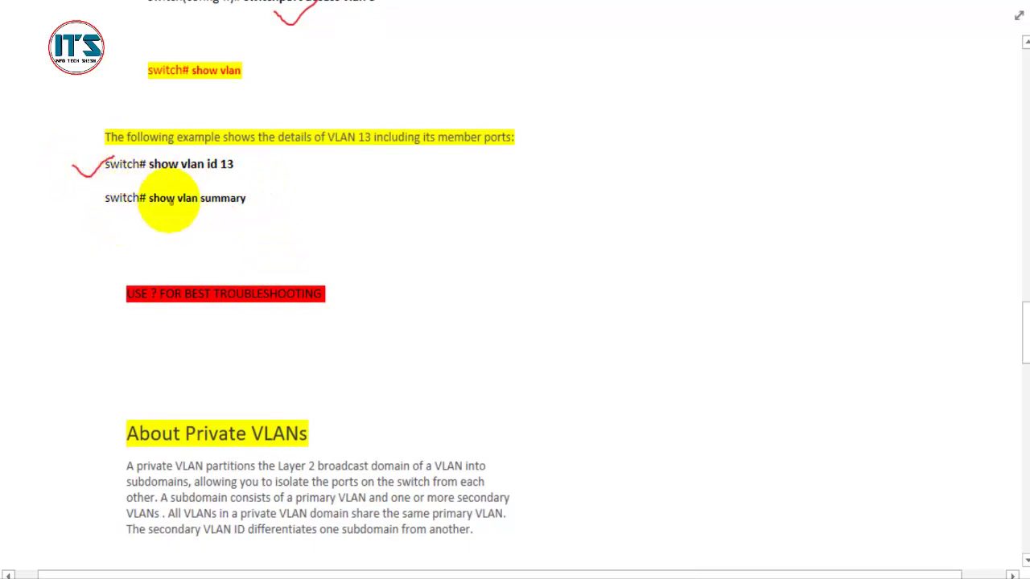
mouse_move(145, 221)
mouse_down()
mouse_move(161, 227)
mouse_move(233, 187)
mouse_up()
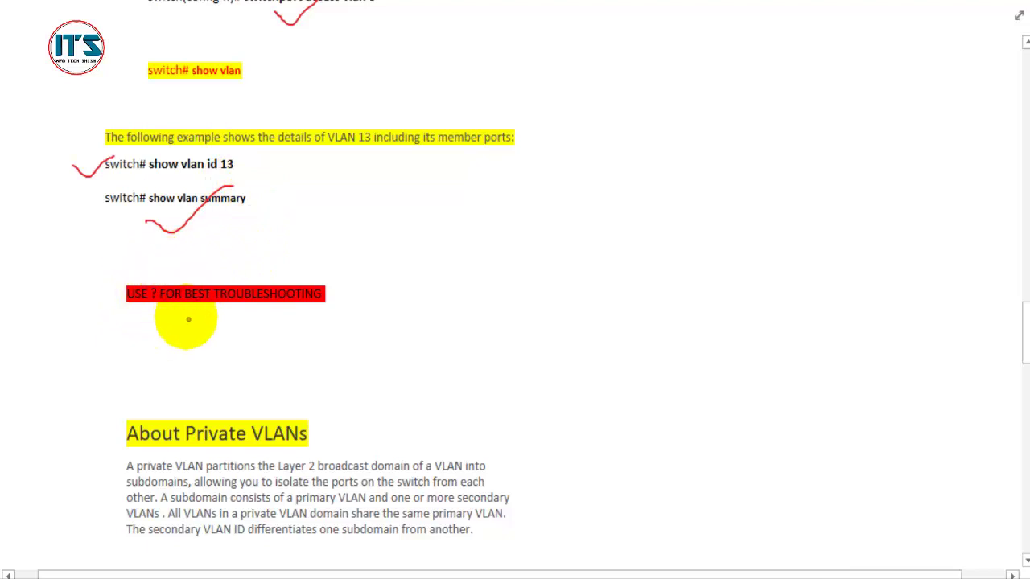
drag(201, 328, 254, 262)
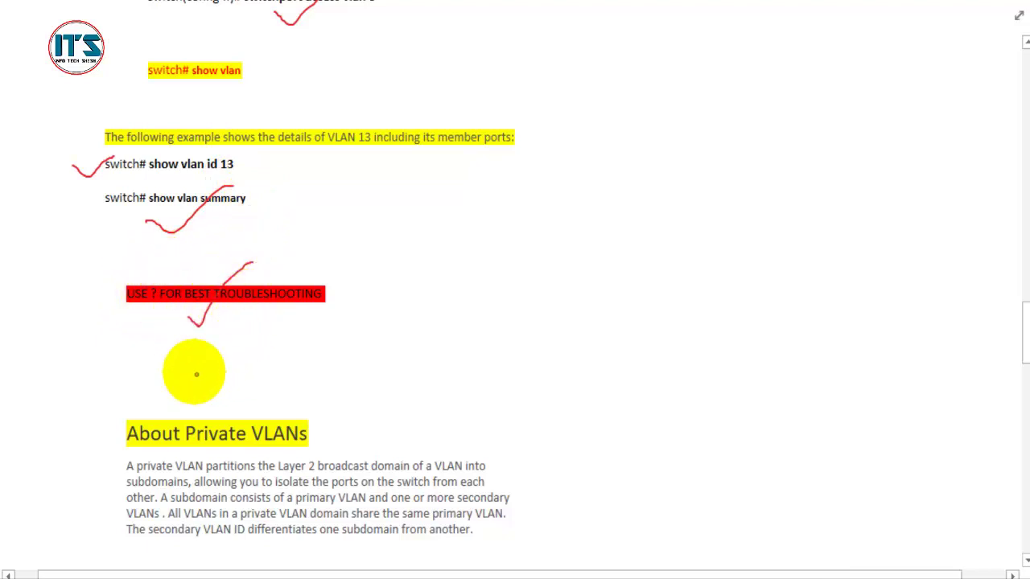
drag(305, 414, 348, 386)
Step: Skim the private VLAN and VTP configuration examples, and review the VLAN troubleshooting commands in the notes again
scroll(391, 395, down, 2)
scroll(391, 395, down, 15)
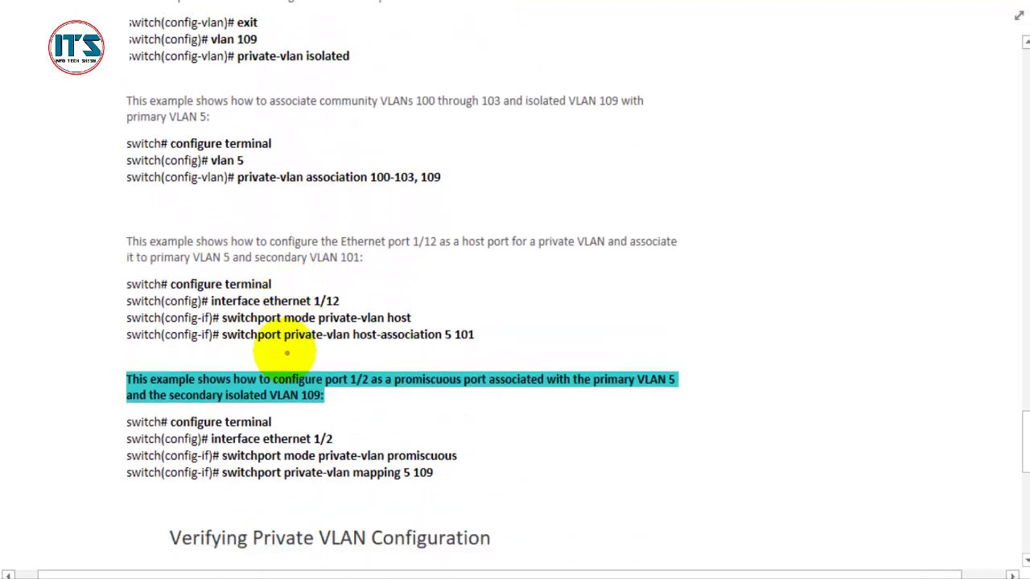
scroll(266, 354, down, 5)
scroll(266, 354, up, 20)
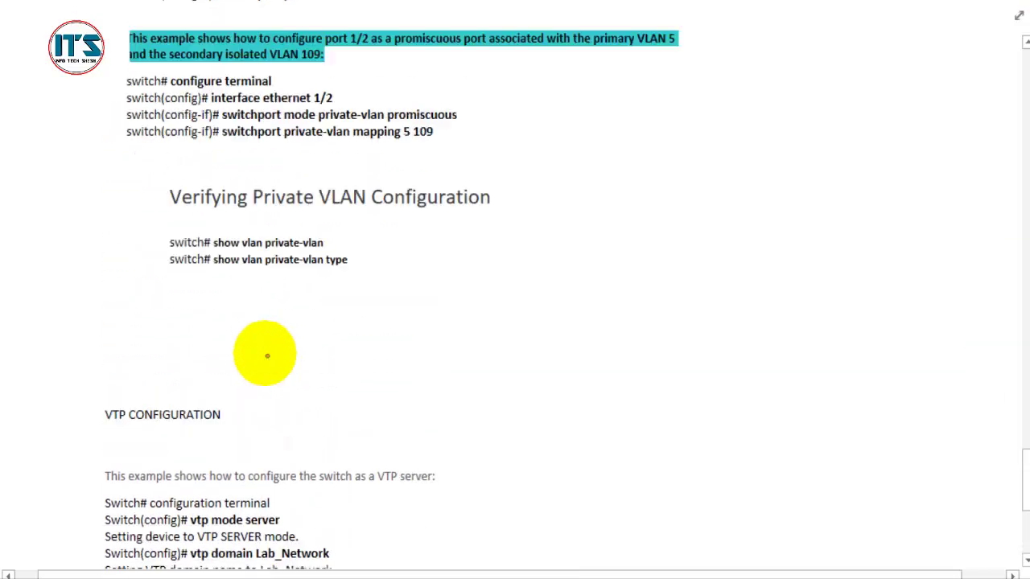
scroll(265, 354, up, 15)
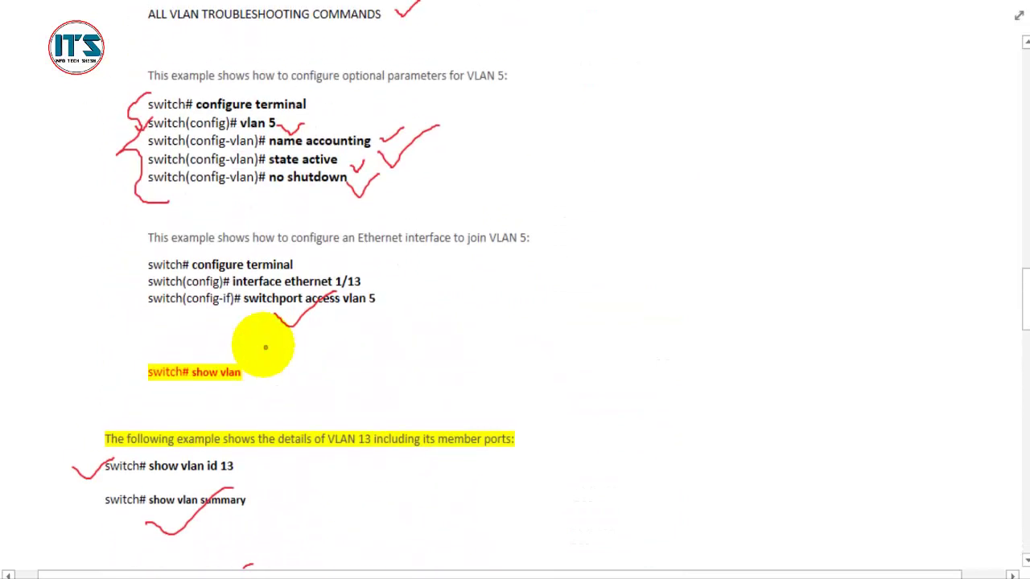
scroll(265, 348, down, 5)
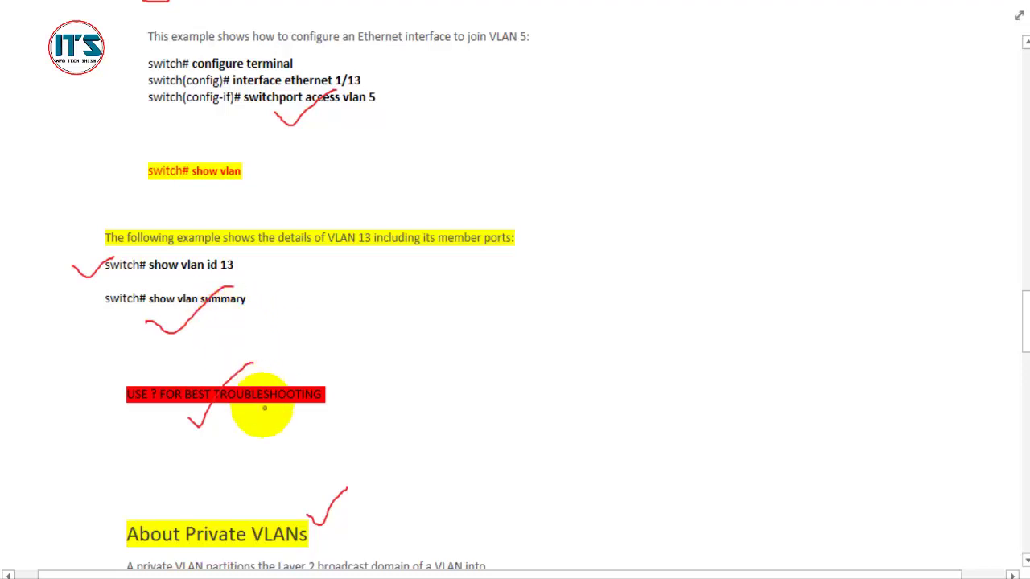
scroll(296, 468, up, 3)
scroll(297, 465, up, 2)
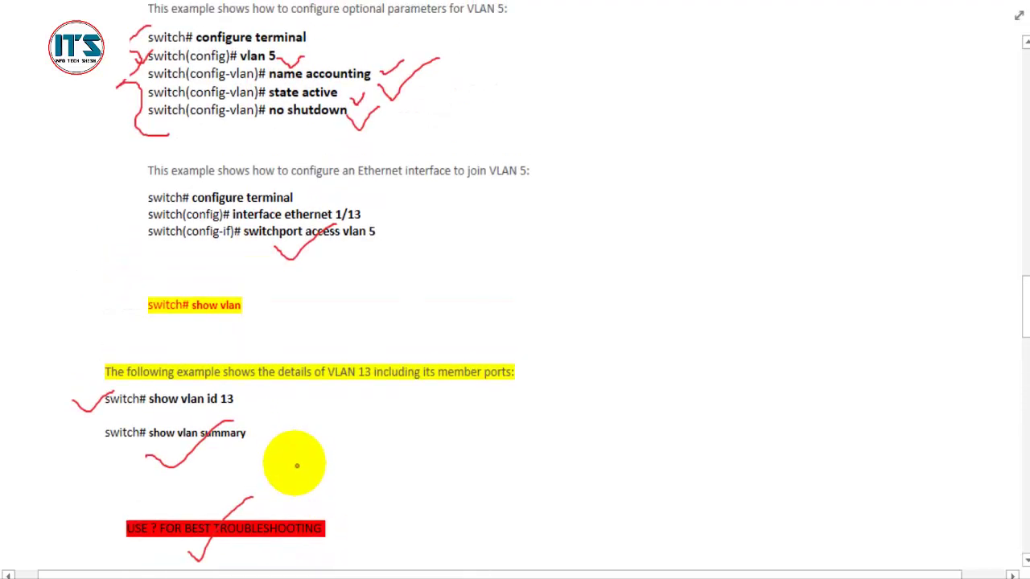
scroll(296, 407, up, 6)
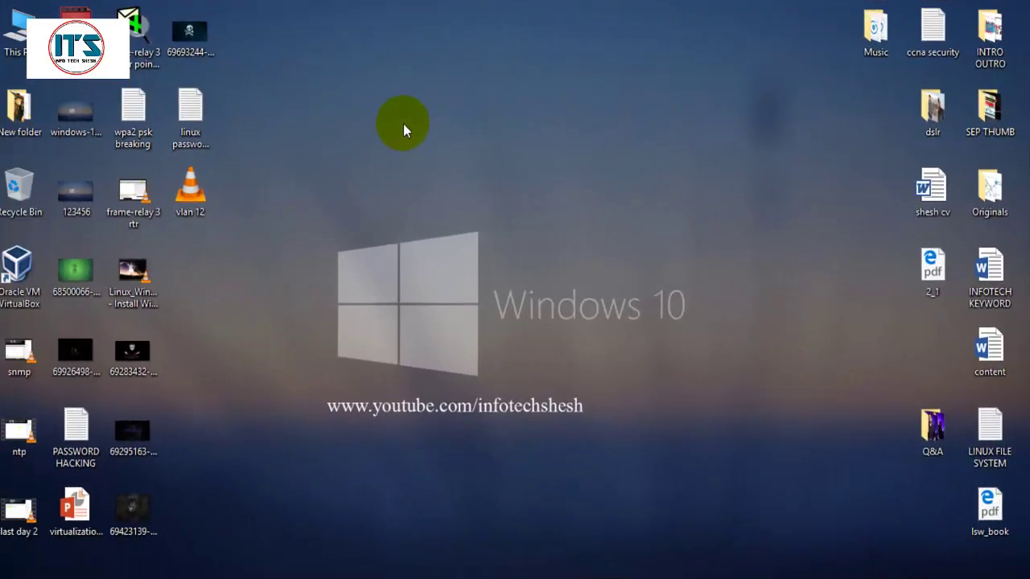
right_click(405, 121)
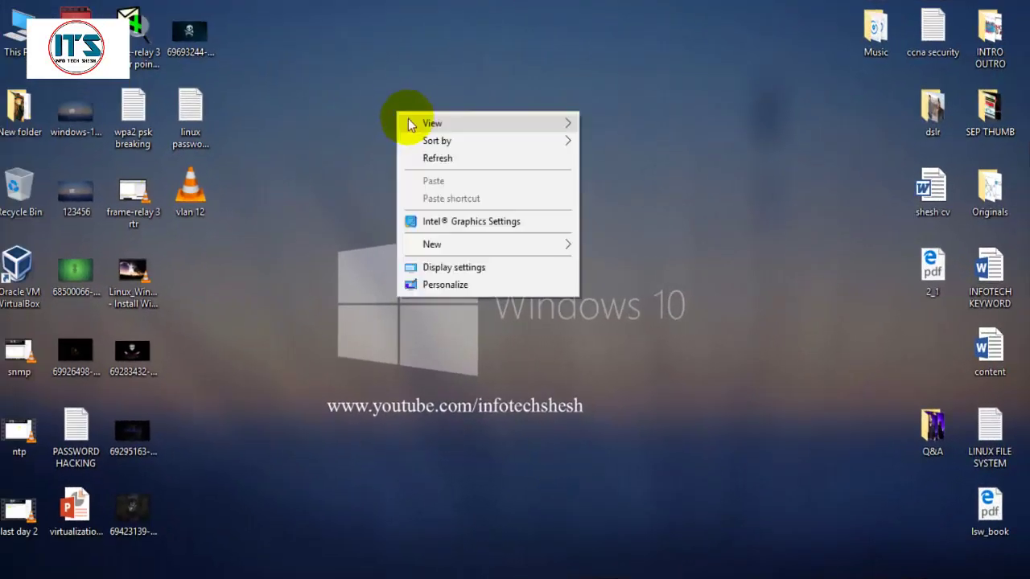
click(437, 158)
right_click(388, 130)
click(426, 174)
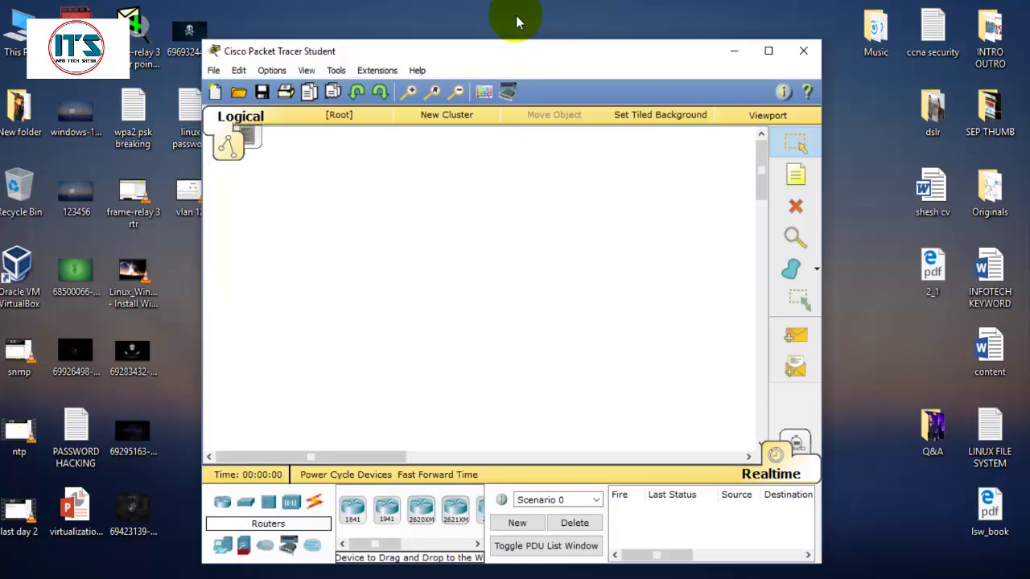
Step: In a maximized Packet Tracer window, place two 2950-24 switches far apart and align the second level with the first
click(766, 50)
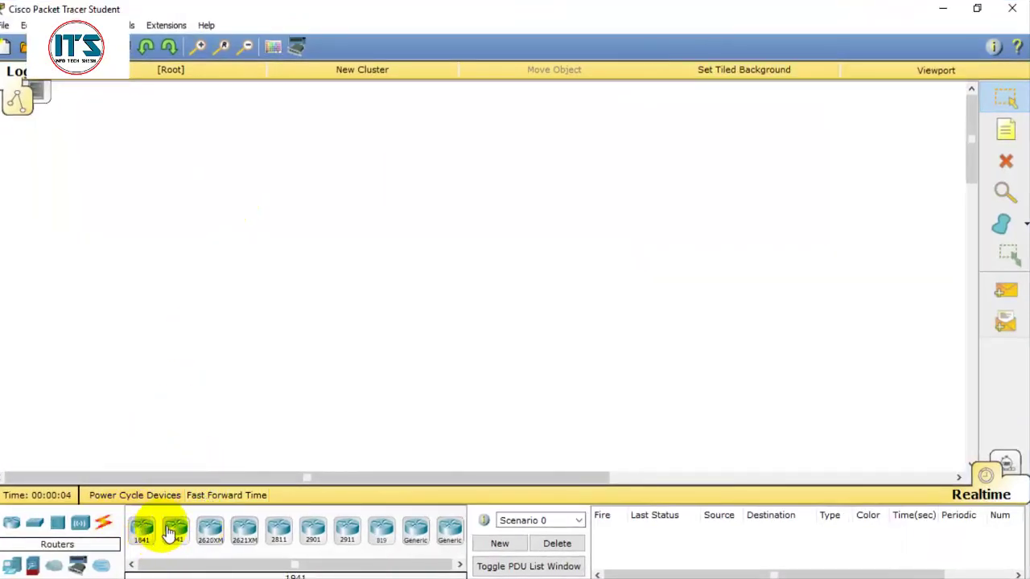
click(33, 523)
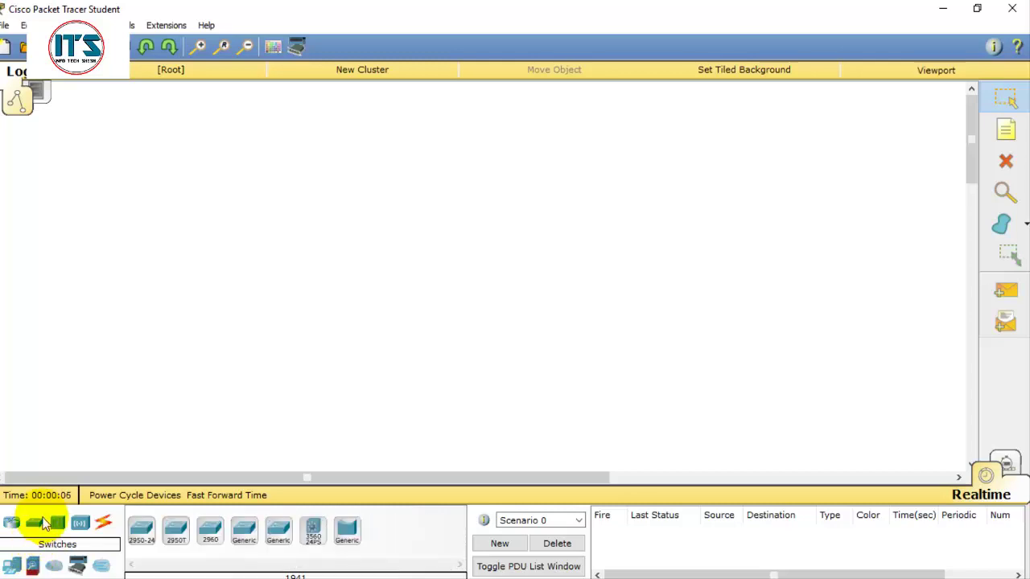
click(135, 528)
click(276, 169)
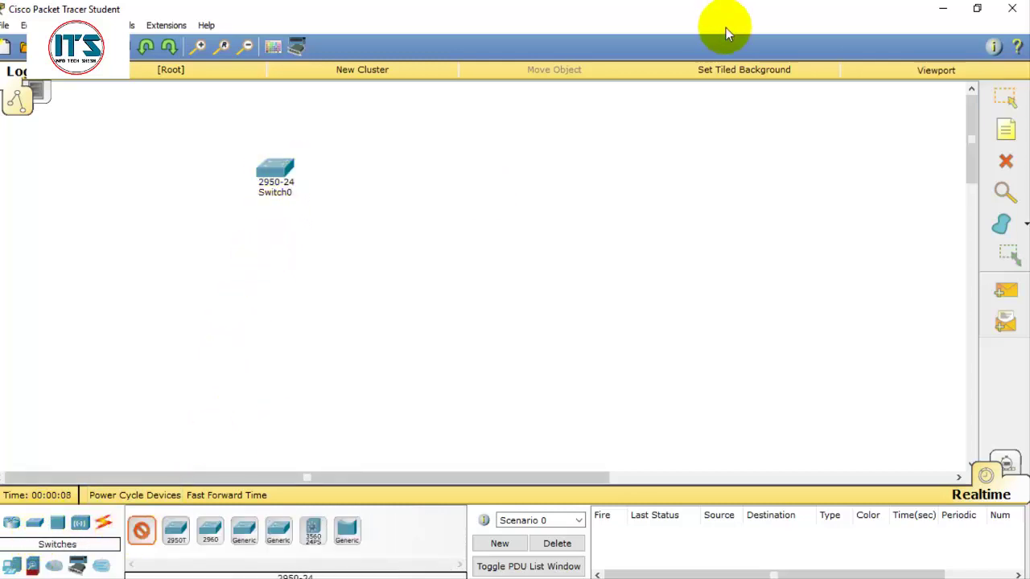
click(750, 146)
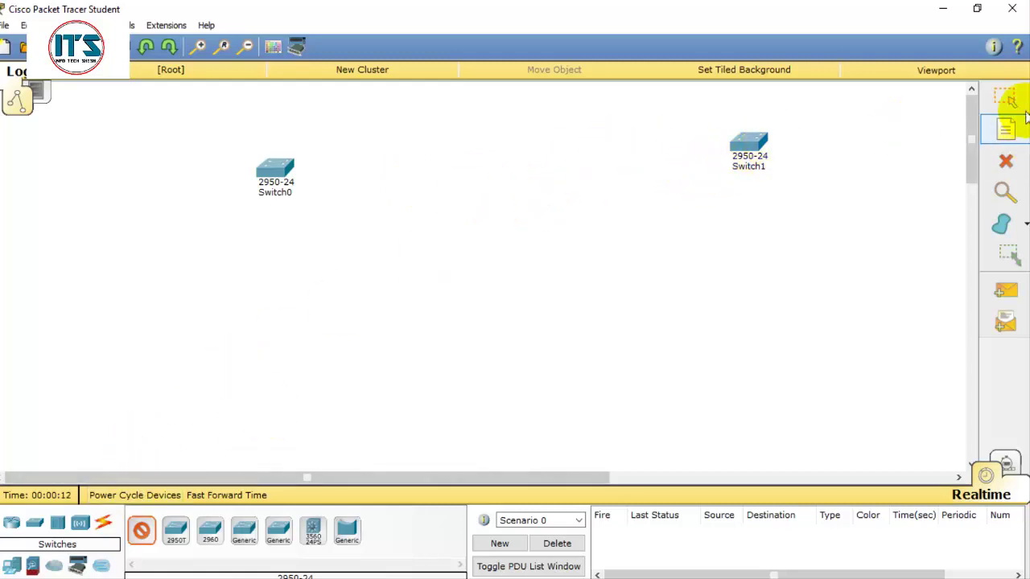
drag(748, 148, 789, 172)
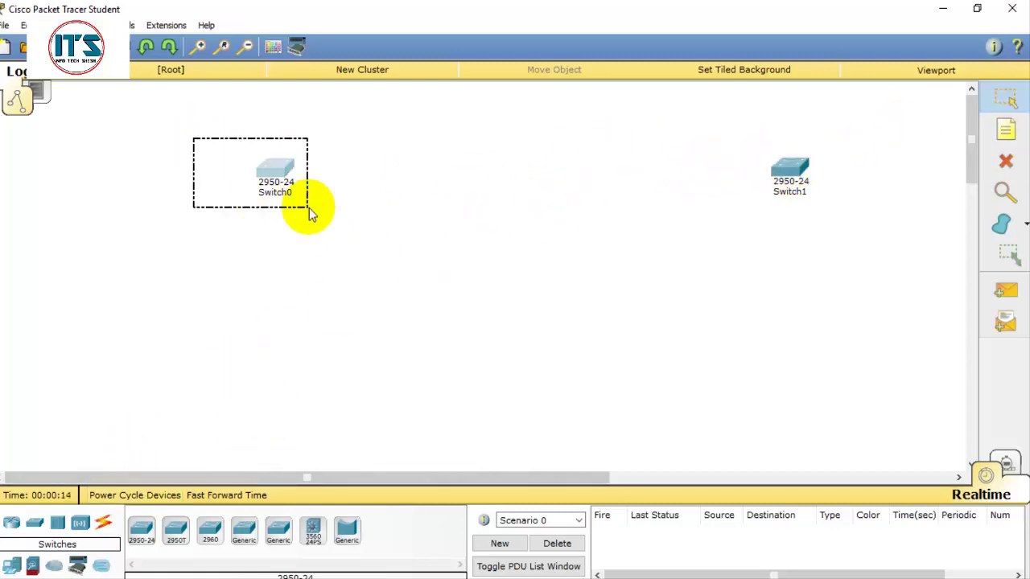
Step: Place four generic PCs in the workspace, two below Switch0 and two below Switch1
click(12, 566)
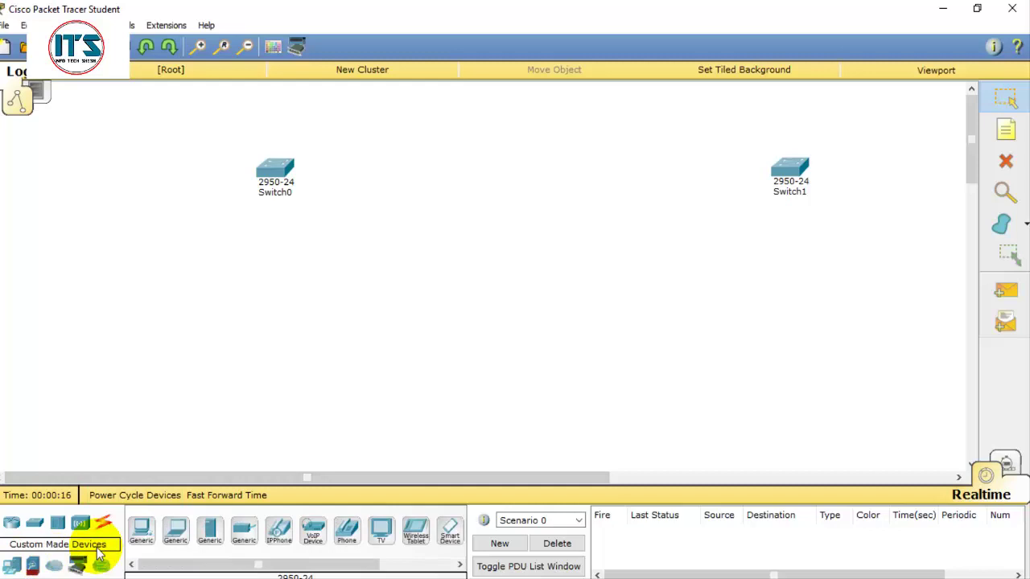
ctrl+click(145, 522)
click(163, 332)
click(322, 328)
click(708, 317)
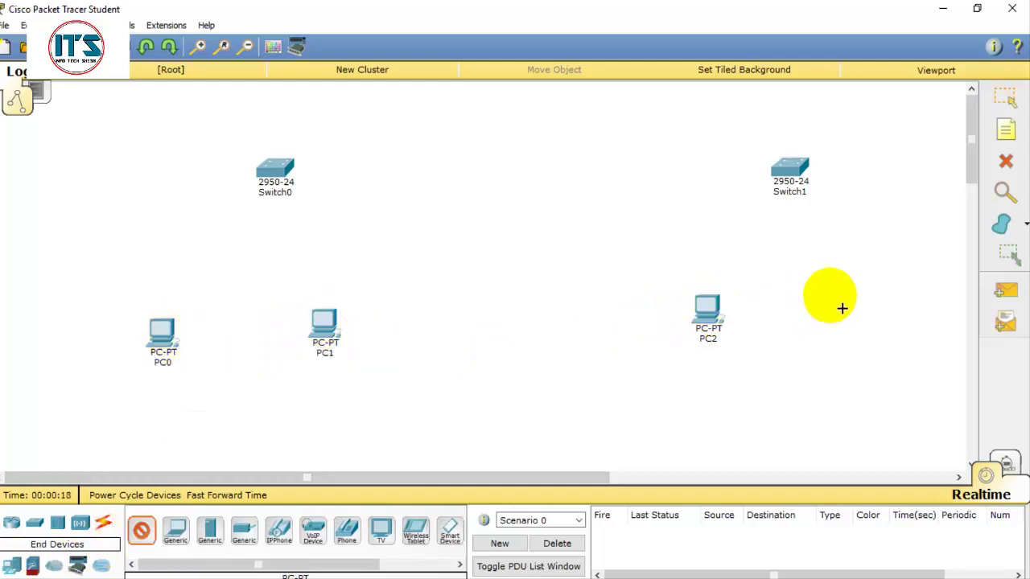
click(888, 315)
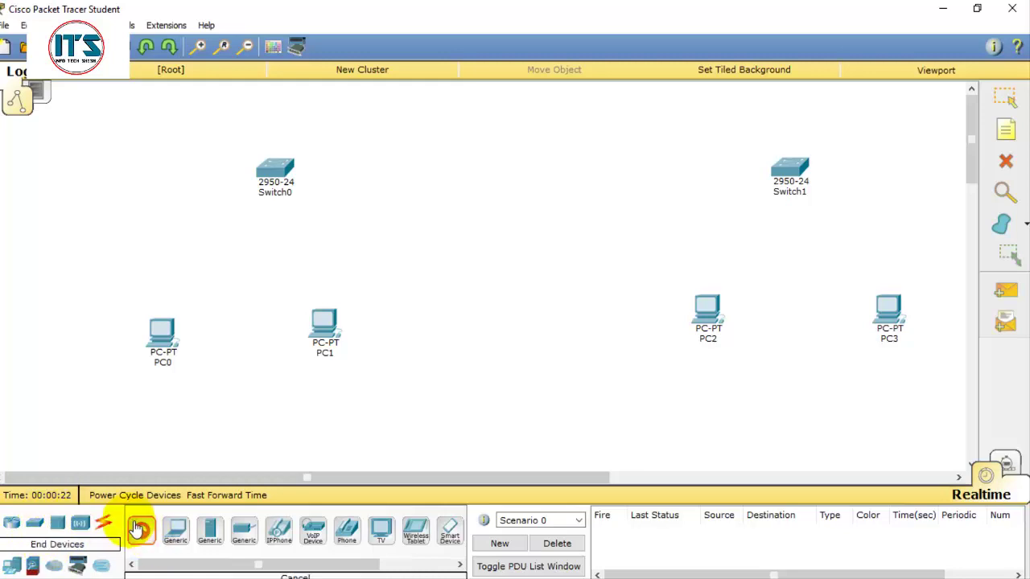
Step: Connect PC0 to FastEthernet0/1 on Switch0 with a copper straight-through cable
click(103, 523)
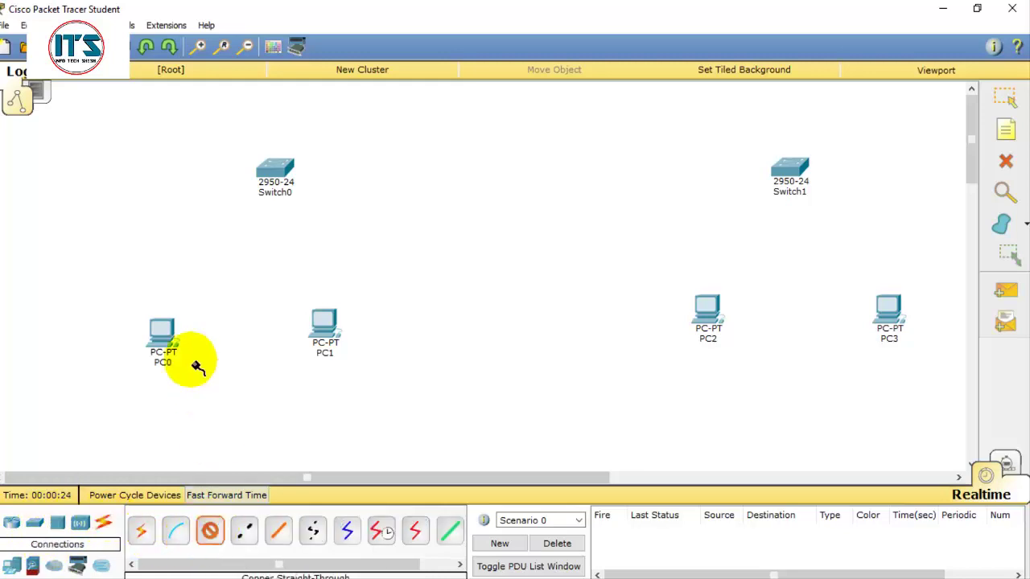
click(162, 328)
click(198, 352)
click(276, 193)
click(276, 196)
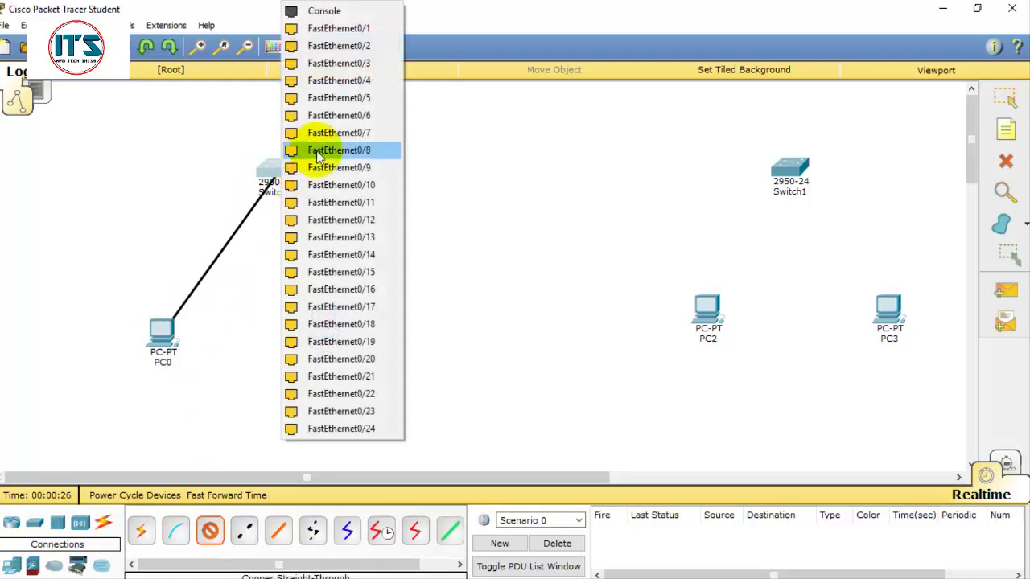
click(370, 29)
Step: Cable FastEthernet0/2 on Switch0 to FastEthernet0 on PC1, and move Switch0 so it sits centred between its PCs
click(274, 166)
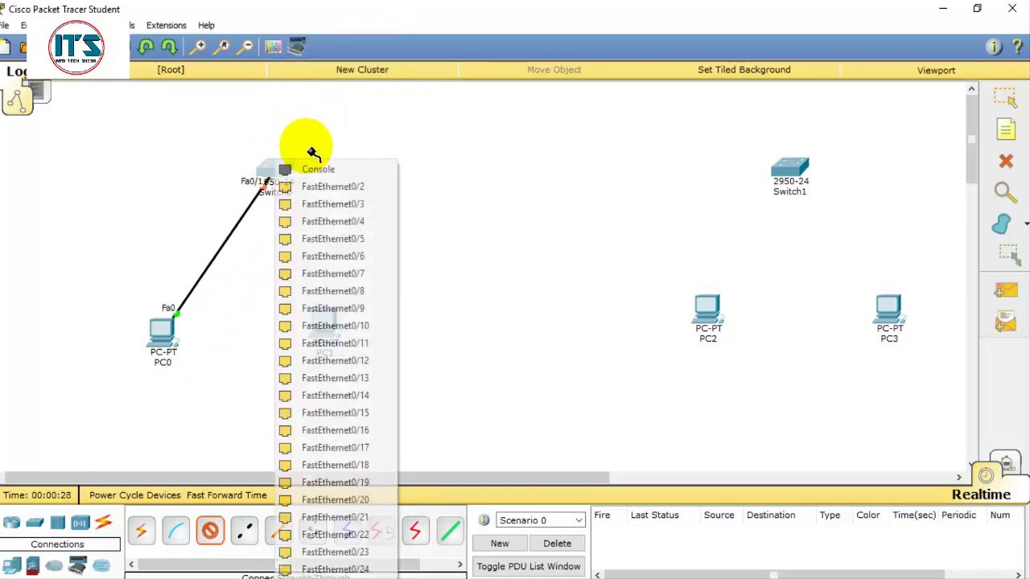
click(368, 185)
click(325, 324)
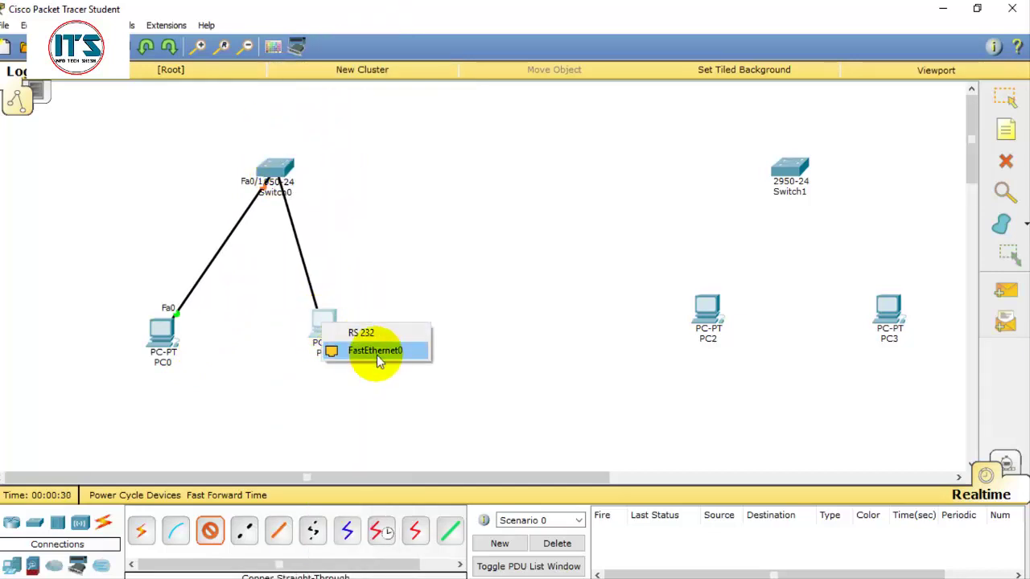
click(373, 359)
click(1006, 97)
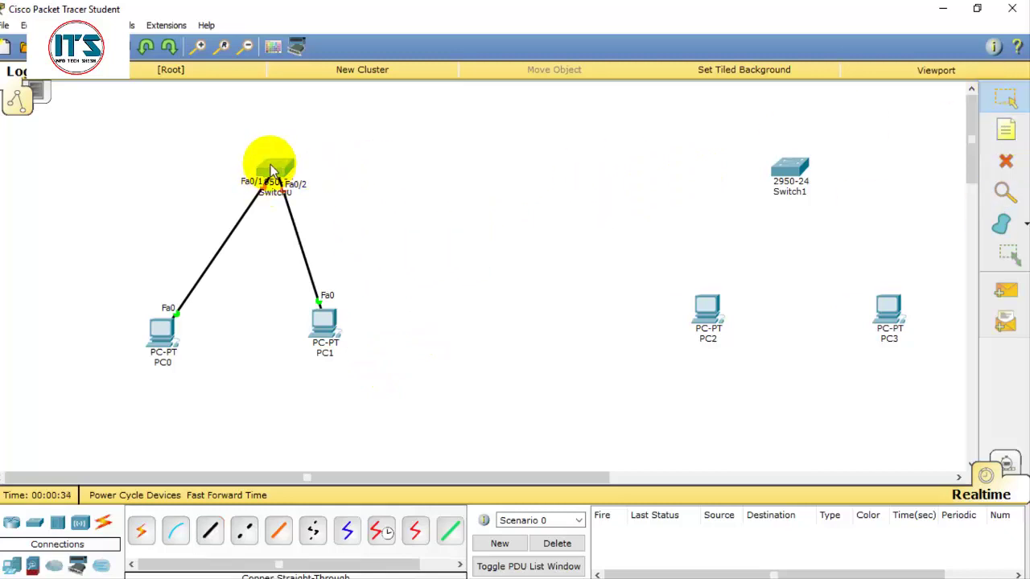
drag(271, 171, 248, 164)
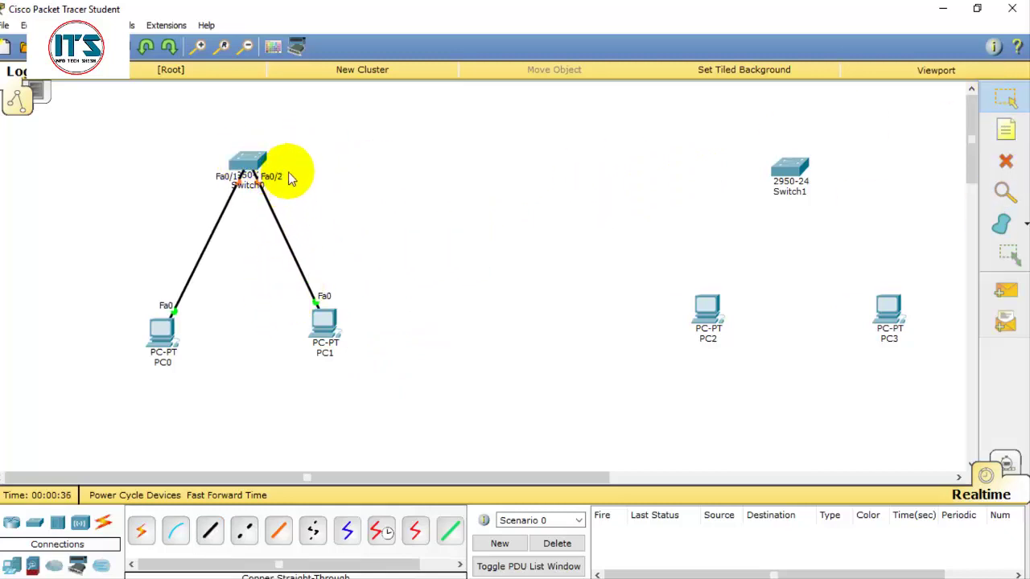
Step: Add a note below PC0 reading VLAN 2 NAME HR in capital letters
click(1007, 132)
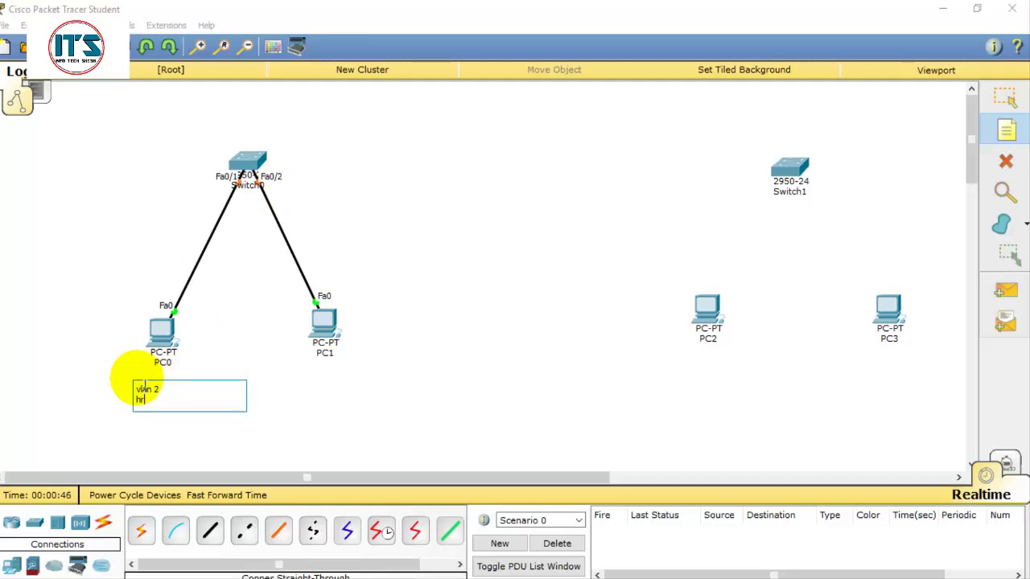
key(BackSpace)
key(BackSpace)
key(BackSpace)
key(BackSpace)
key(BackSpace)
key(BackSpace)
key(Caps_Lock)
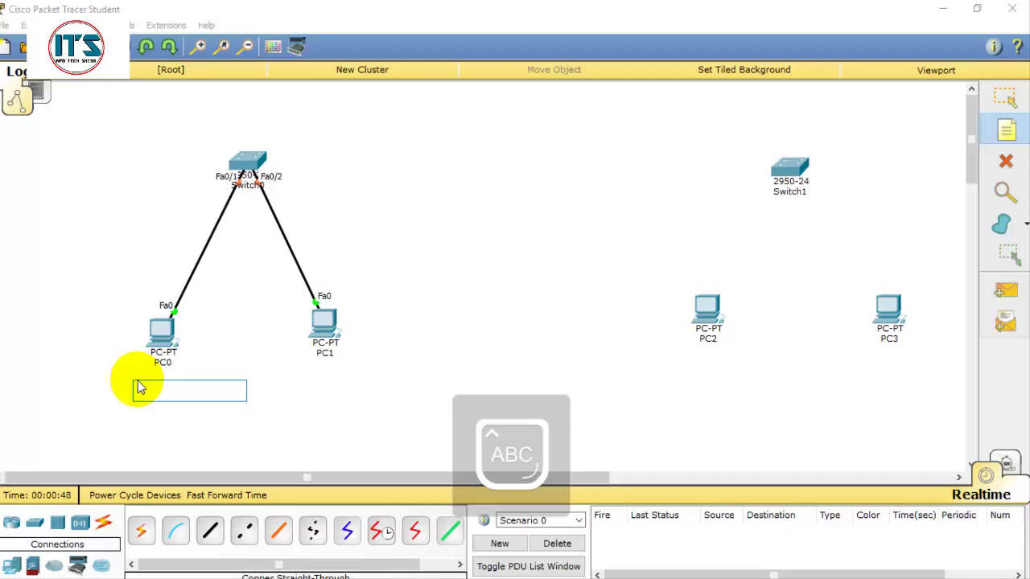
text(LAN 2 NAME HR)
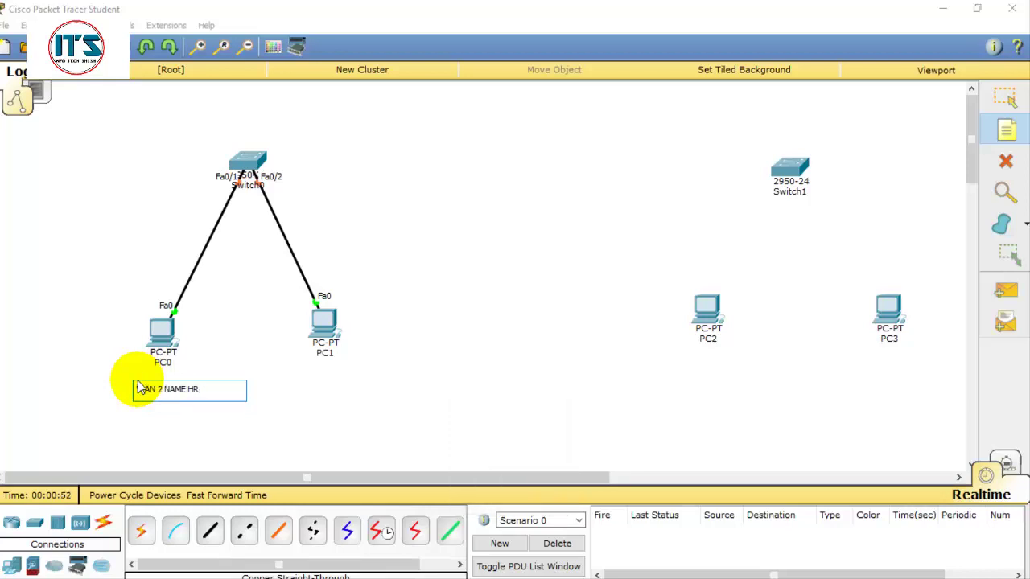
Step: Add a note below PC1 reading VLAN 3 NAME MR, and discard the stray empty note
click(304, 382)
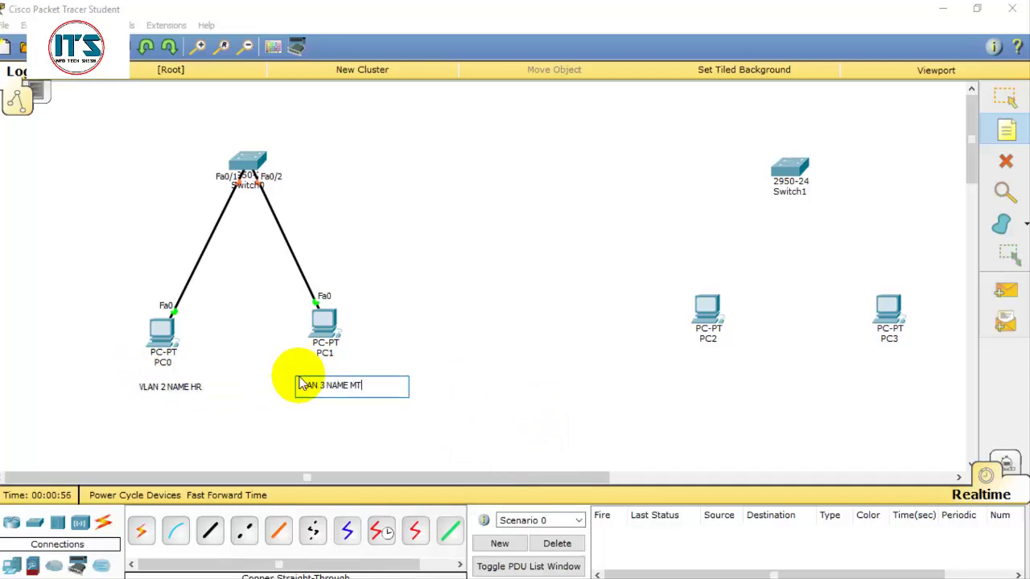
text(R)
click(376, 279)
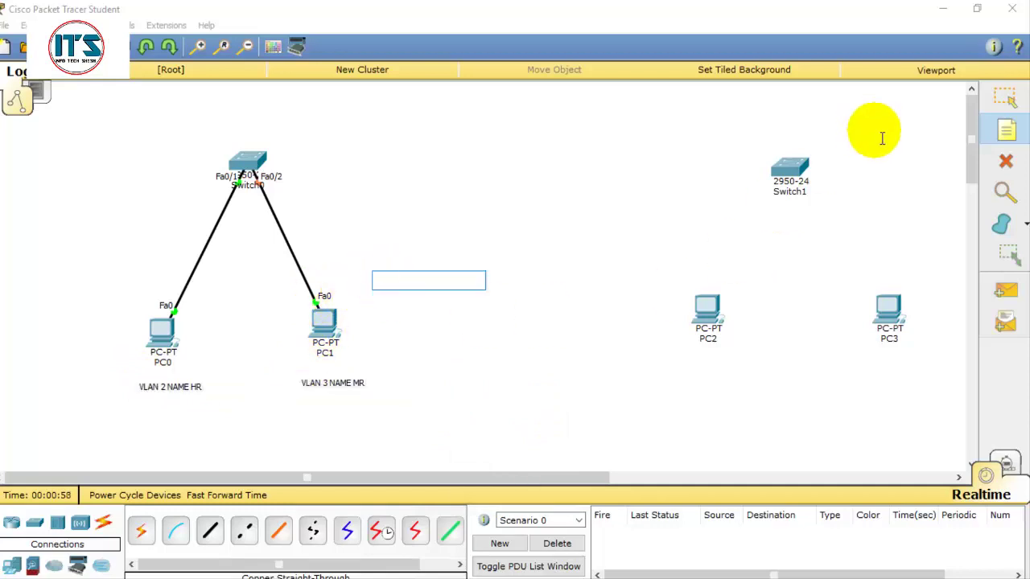
click(987, 101)
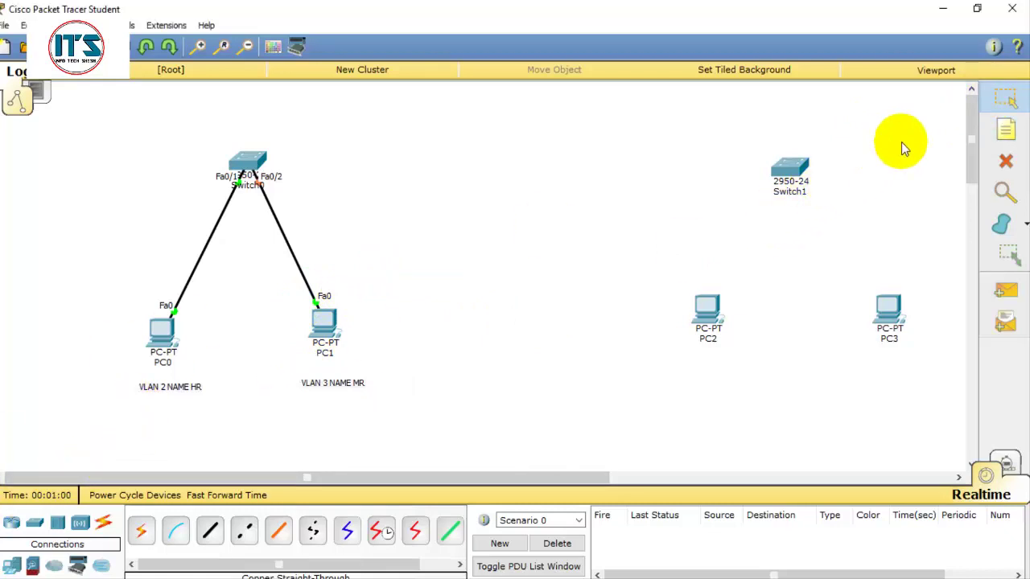
Step: Add the address notes 192.168.0.2 under PC0's VLAN label and 192.168.0.3 under PC1's VLAN label
click(133, 402)
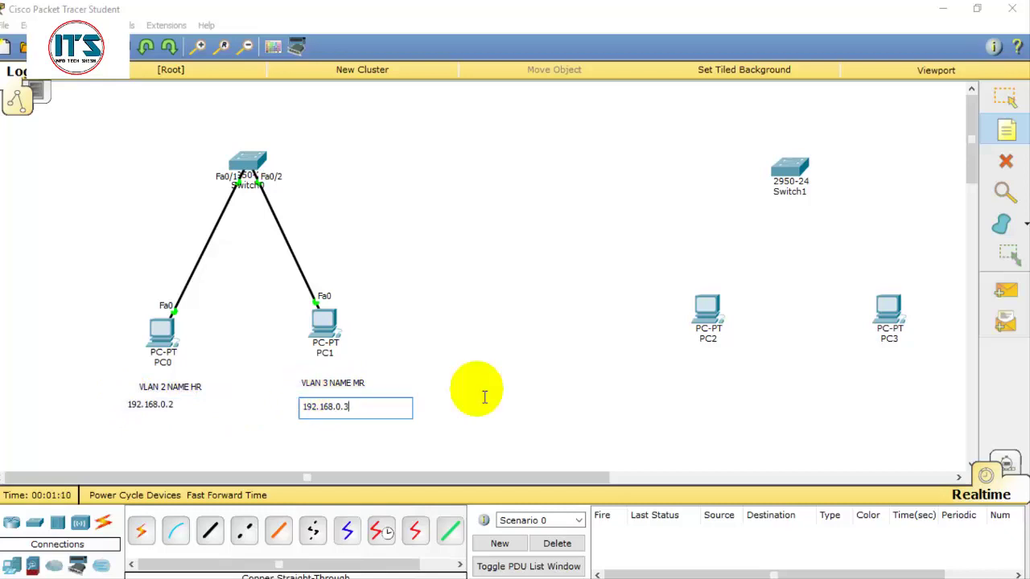
click(1005, 97)
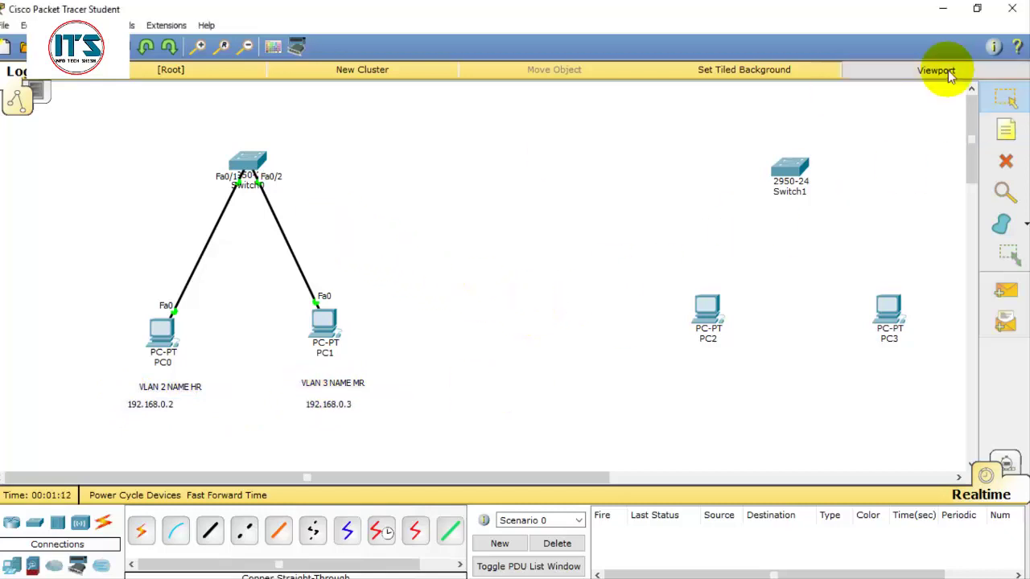
click(1005, 129)
click(404, 318)
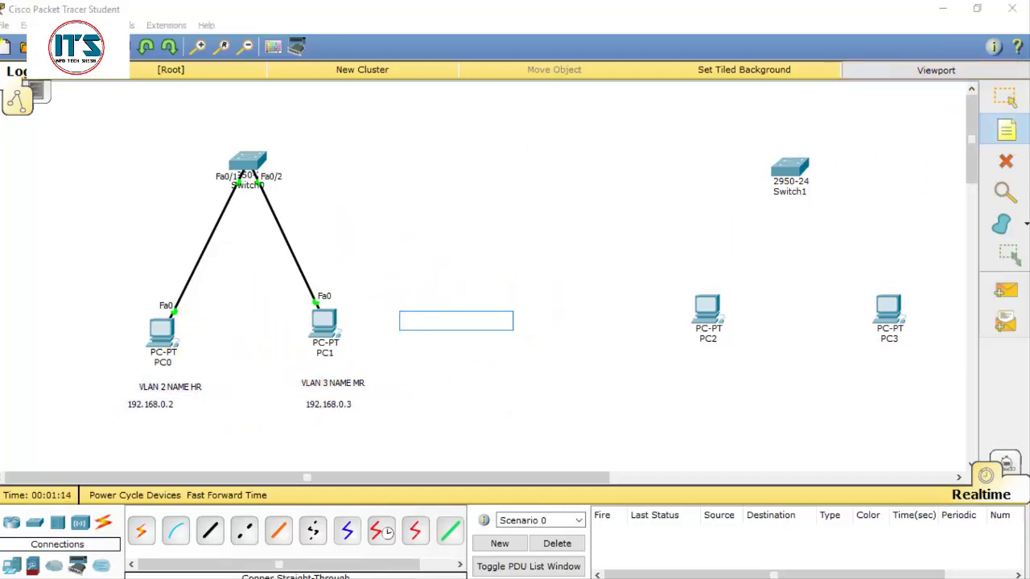
click(1005, 98)
click(157, 337)
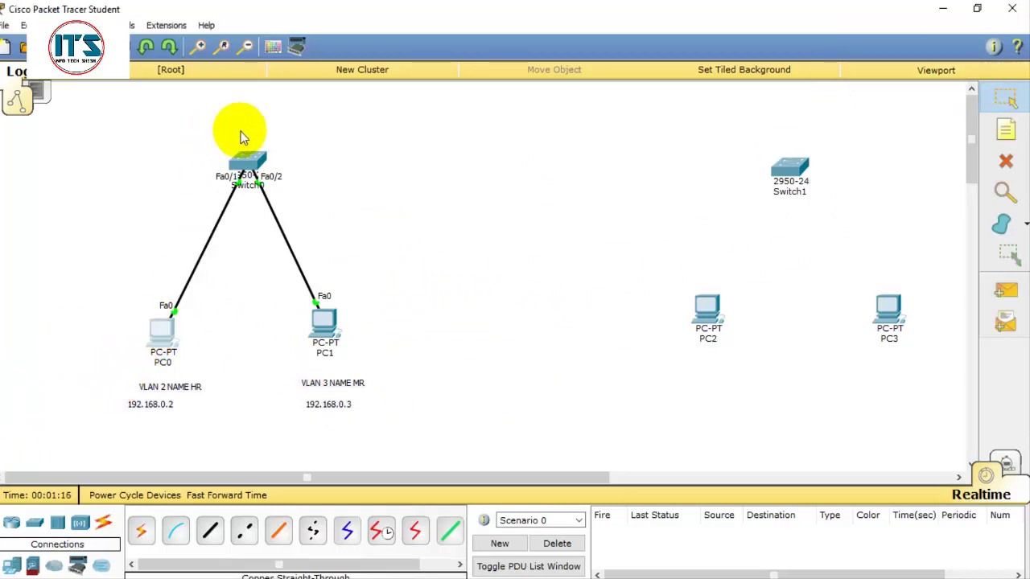
Step: Assign PC0 the static IP address 192.168.0.2 with subnet mask 255.255.255.0
click(400, 126)
click(358, 211)
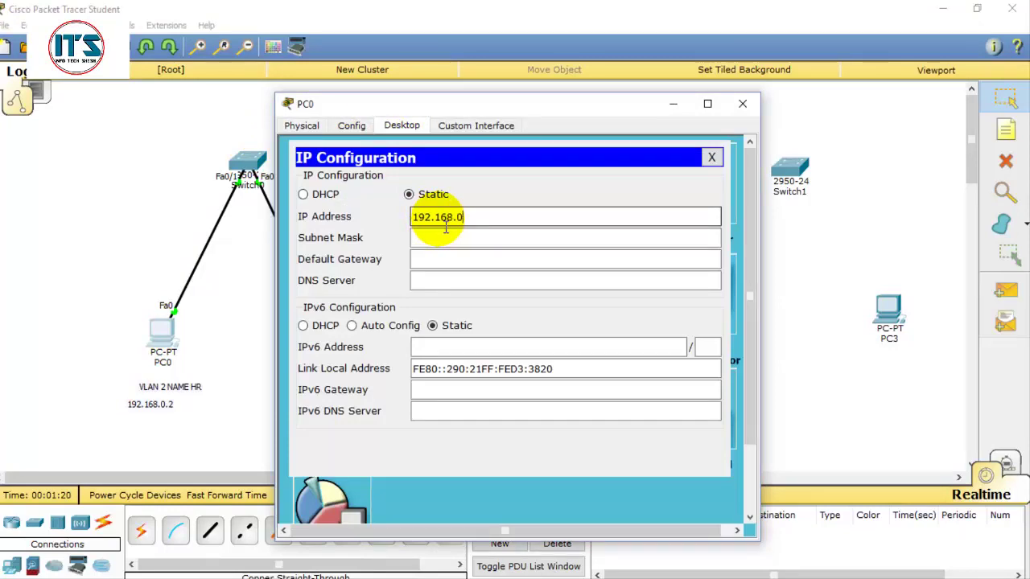
click(743, 103)
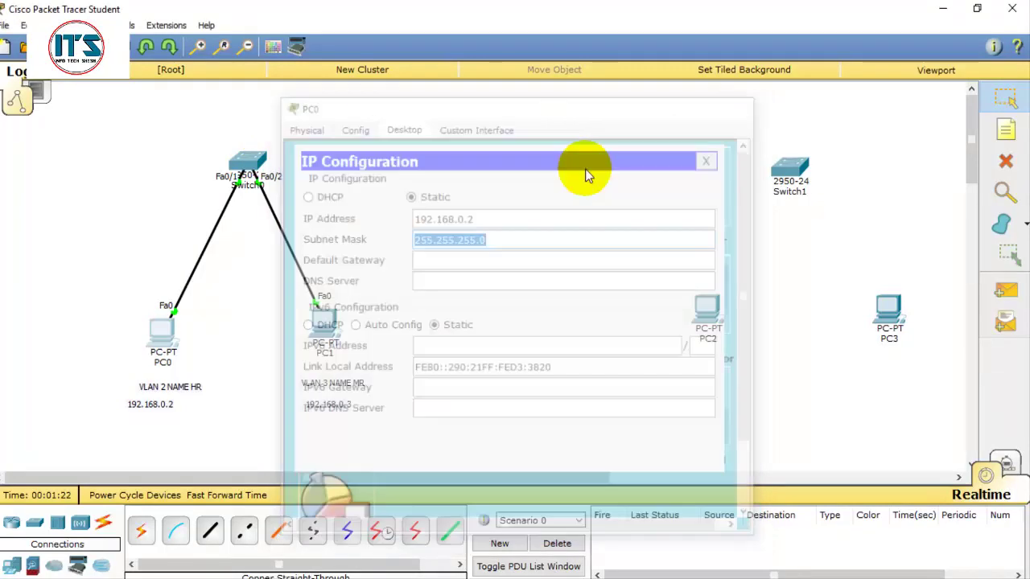
Step: Assign PC1 the static IP address 172.168.0.3 with subnet mask 255.255.0.0
click(325, 326)
click(401, 125)
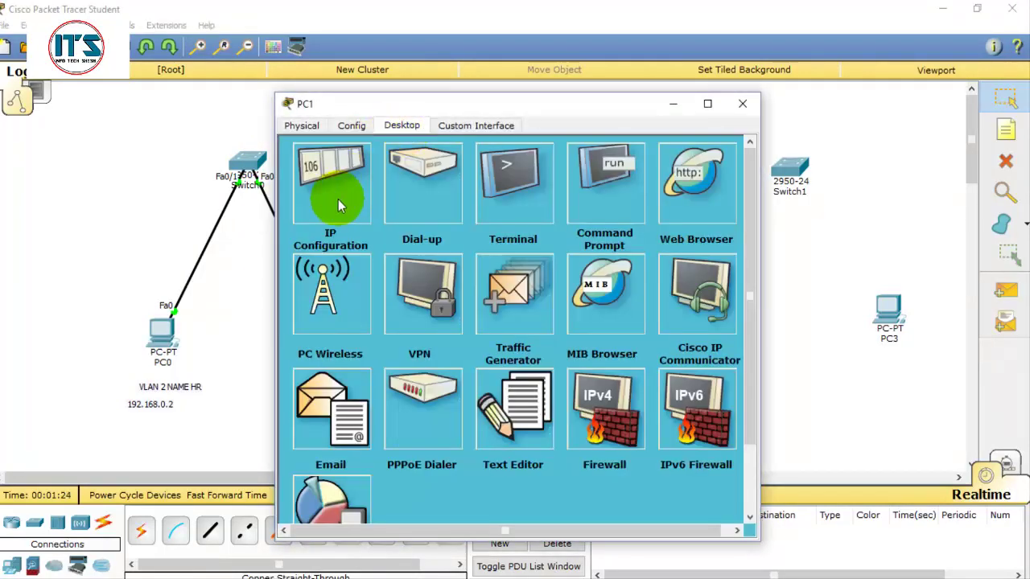
click(330, 161)
click(442, 218)
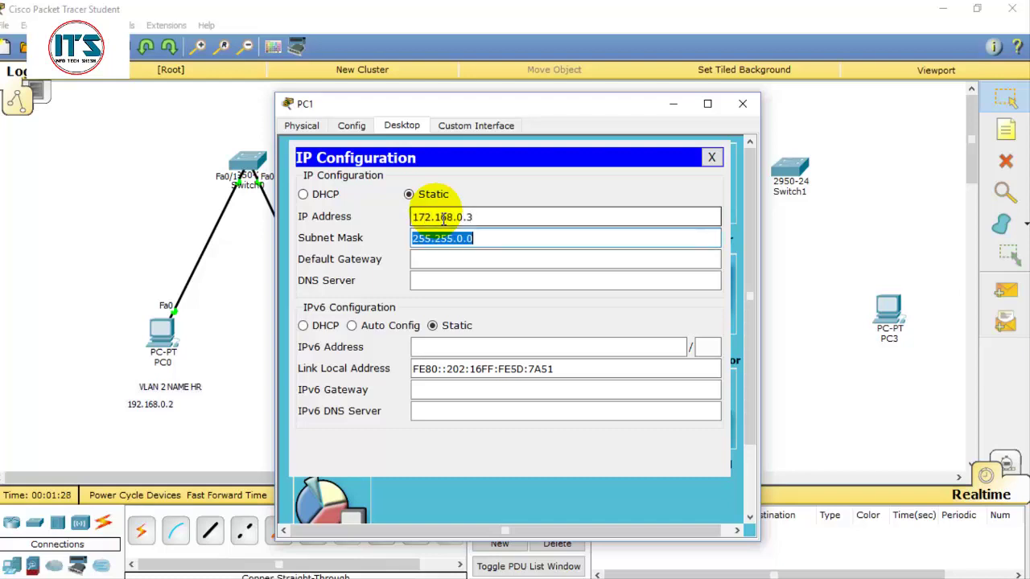
click(742, 103)
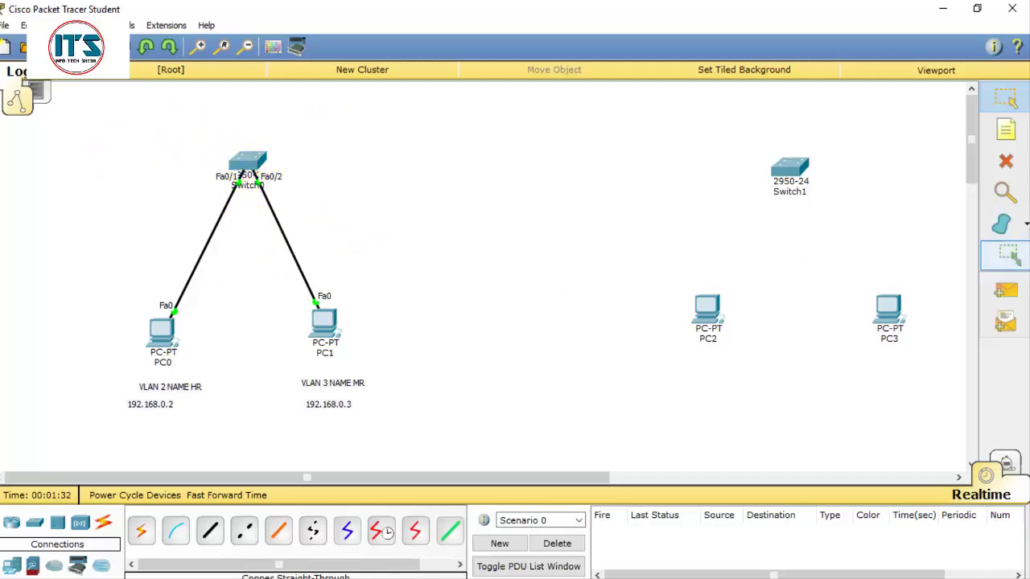
Step: Test connectivity by sending simple PDUs from PC1 to PC0, clearing the PDU scenario between the two attempts
click(1005, 292)
click(324, 323)
click(161, 332)
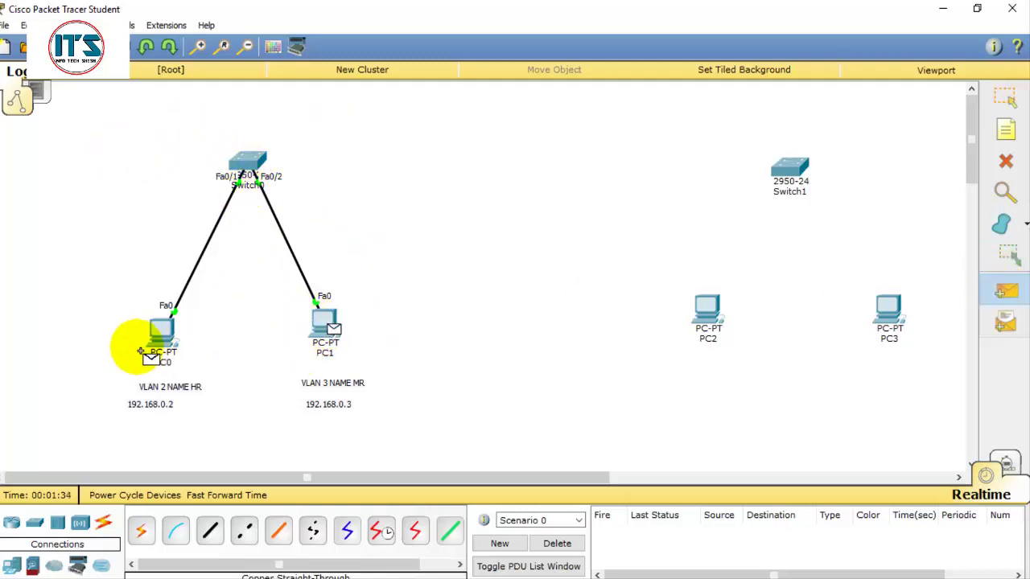
click(563, 549)
click(1003, 291)
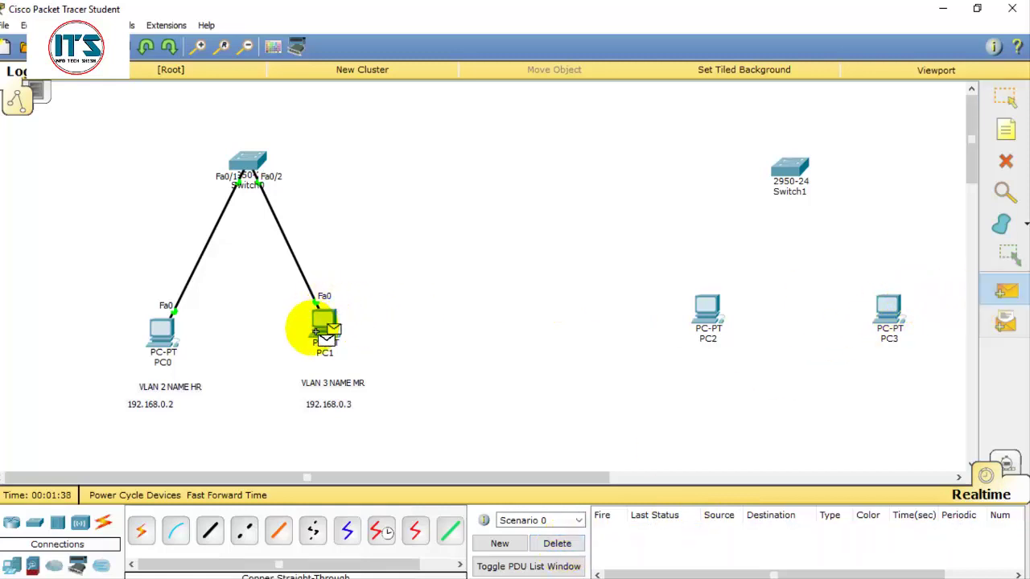
click(325, 325)
click(161, 330)
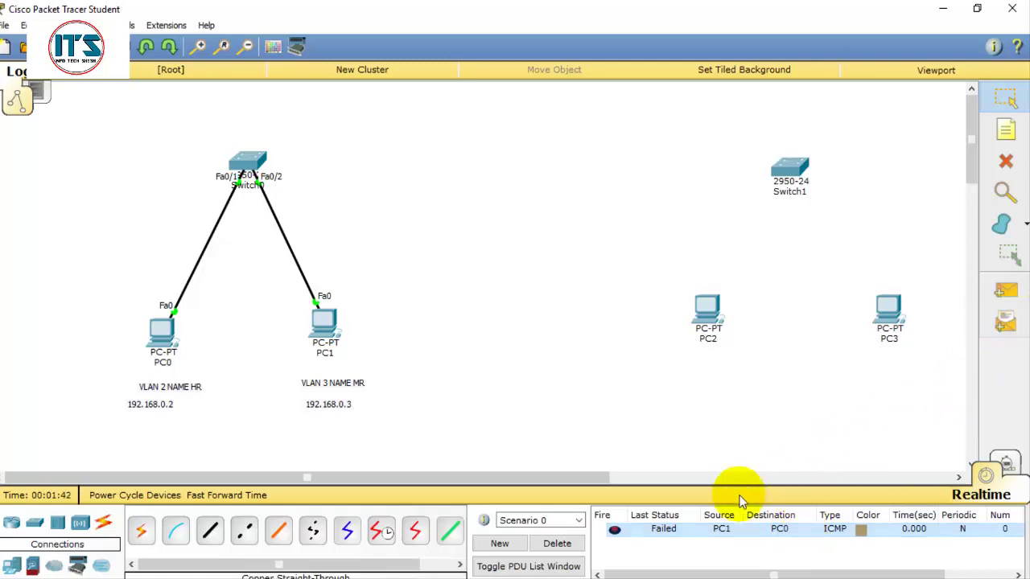
Step: Change PC1's static IP address to 192.168.0.3 and its subnet mask to 255.255.255.0
click(326, 330)
click(333, 207)
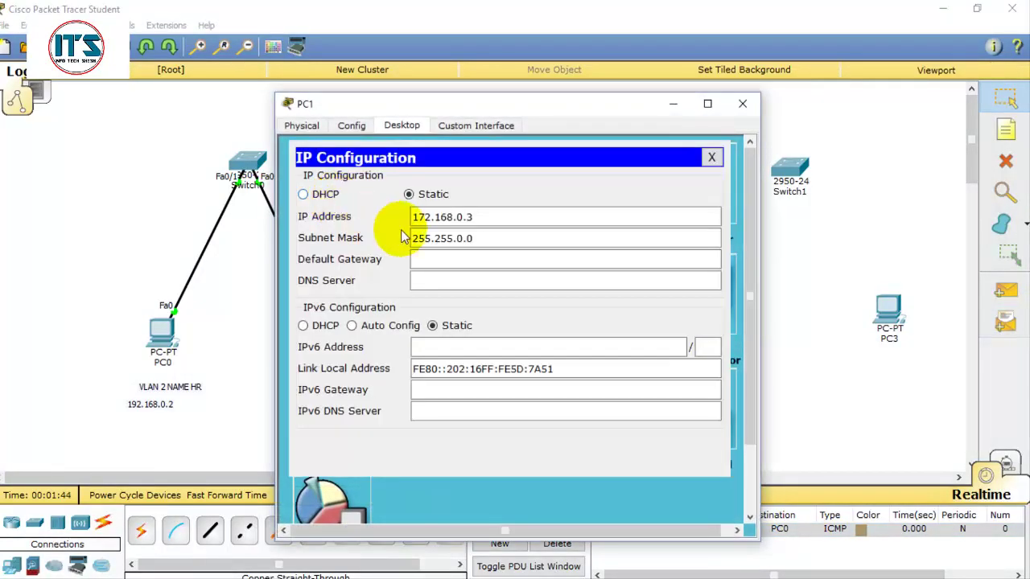
drag(486, 218, 414, 213)
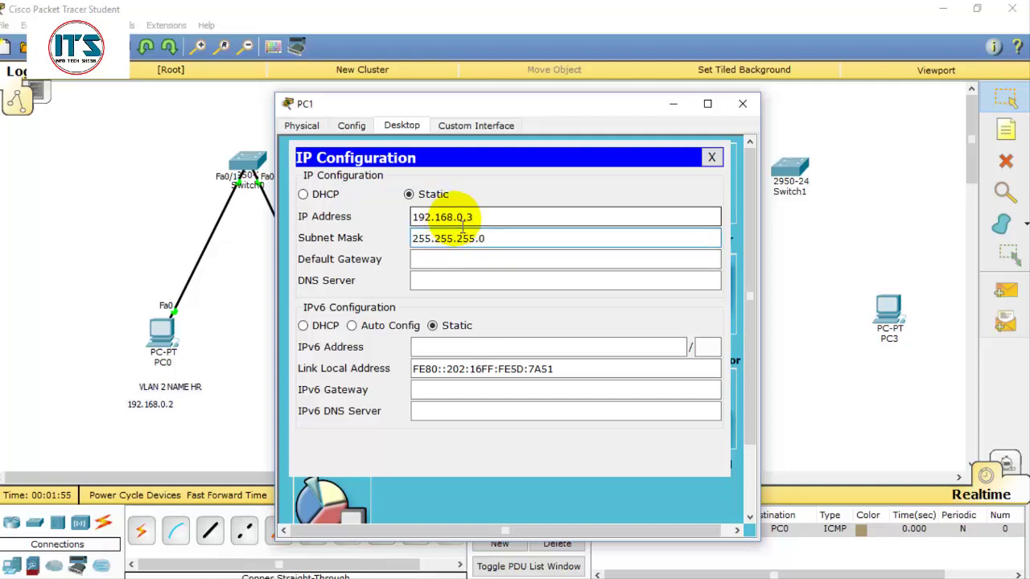
click(742, 103)
Step: Send a simple PDU from PC1 to PC0 again and clear the PDU scenario
click(1005, 291)
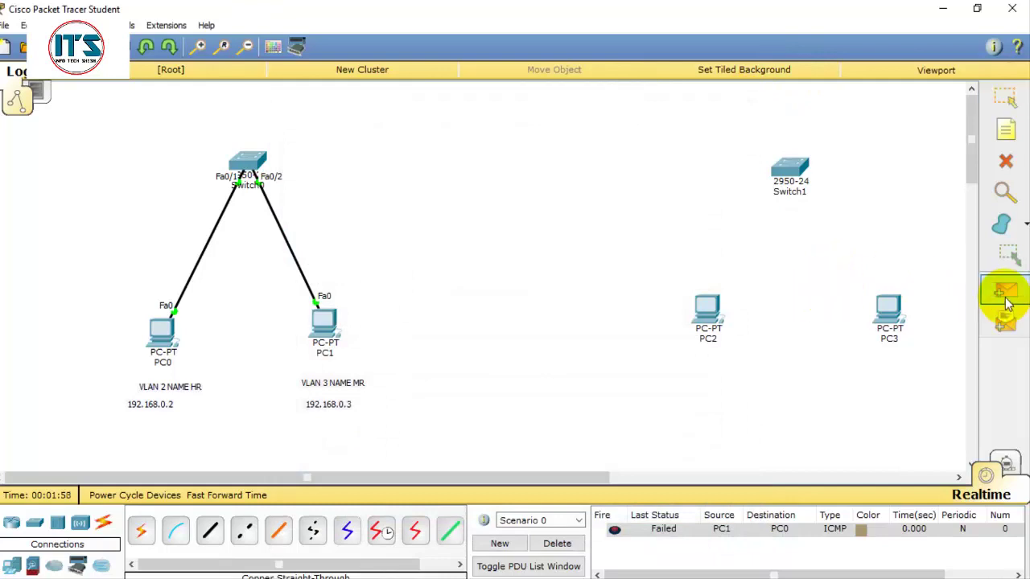
click(324, 323)
click(172, 342)
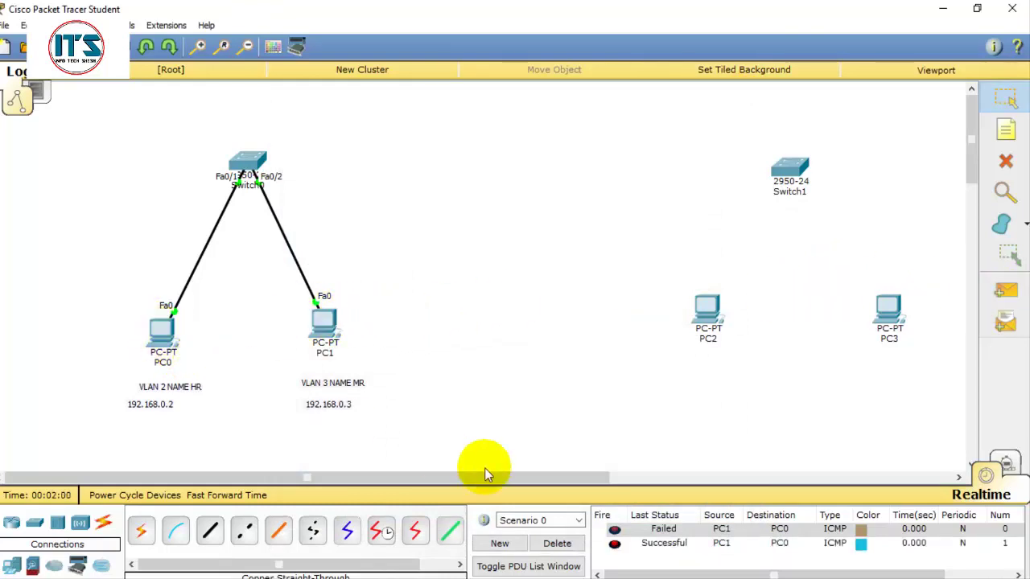
click(575, 544)
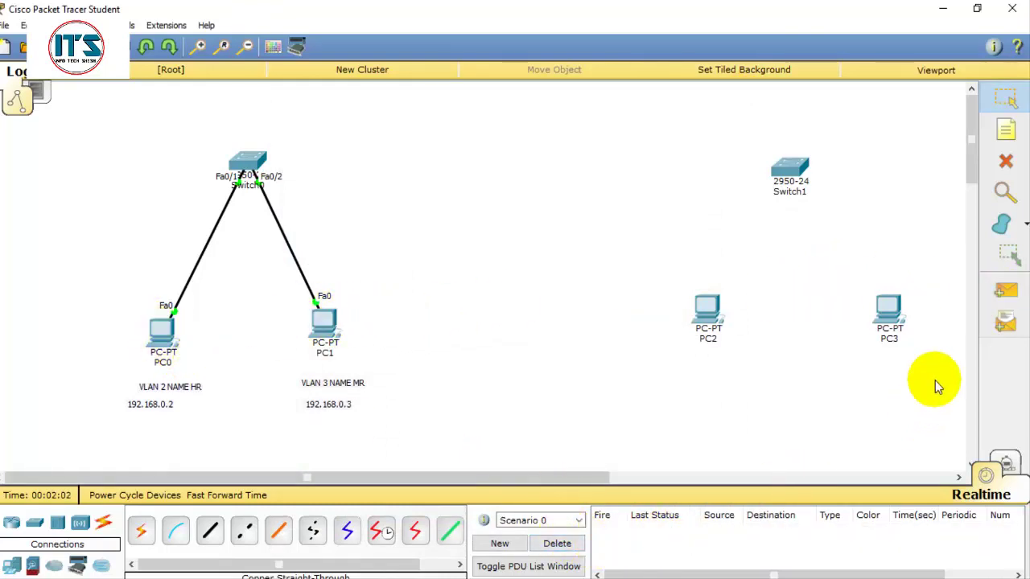
Step: Ping 192.168.0.2 from PC1's Command Prompt and close the PC1 window
click(324, 323)
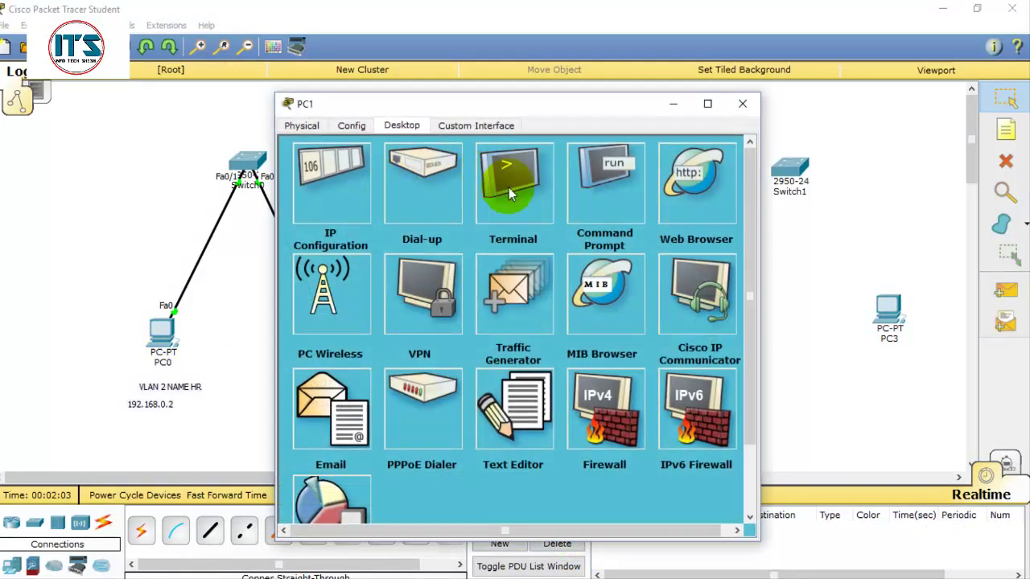
click(608, 189)
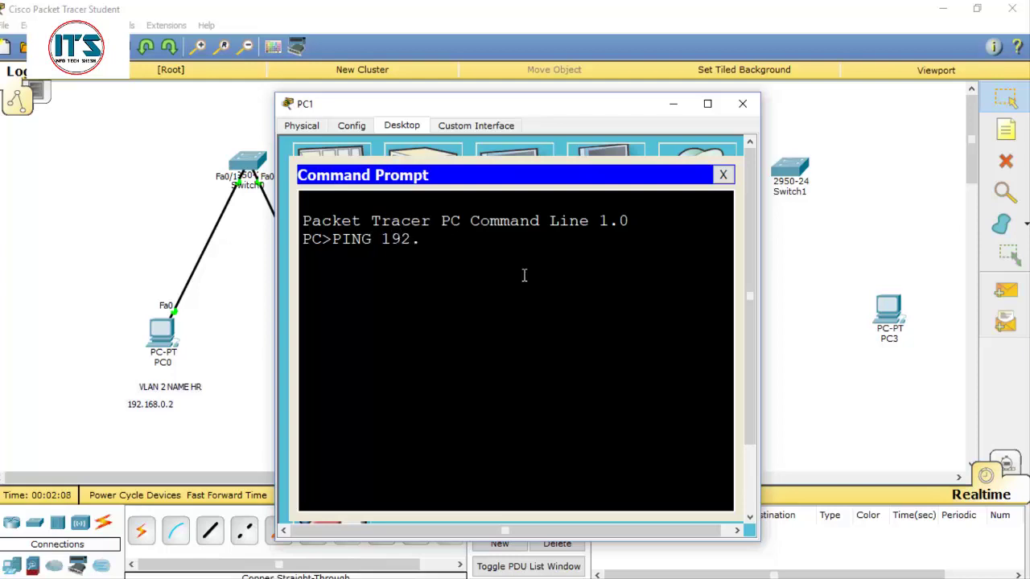
key(Return)
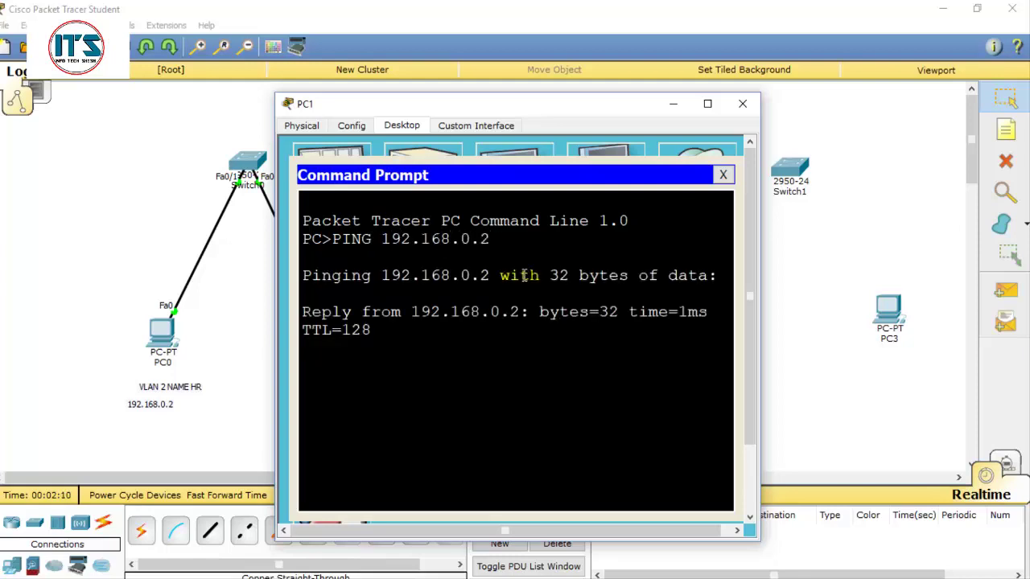
drag(379, 351, 335, 333)
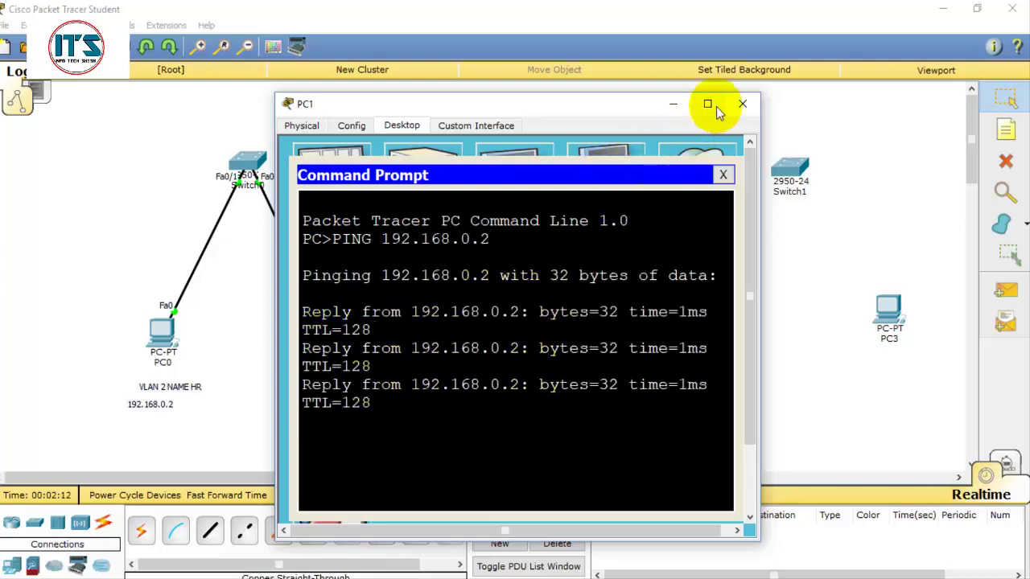
click(742, 104)
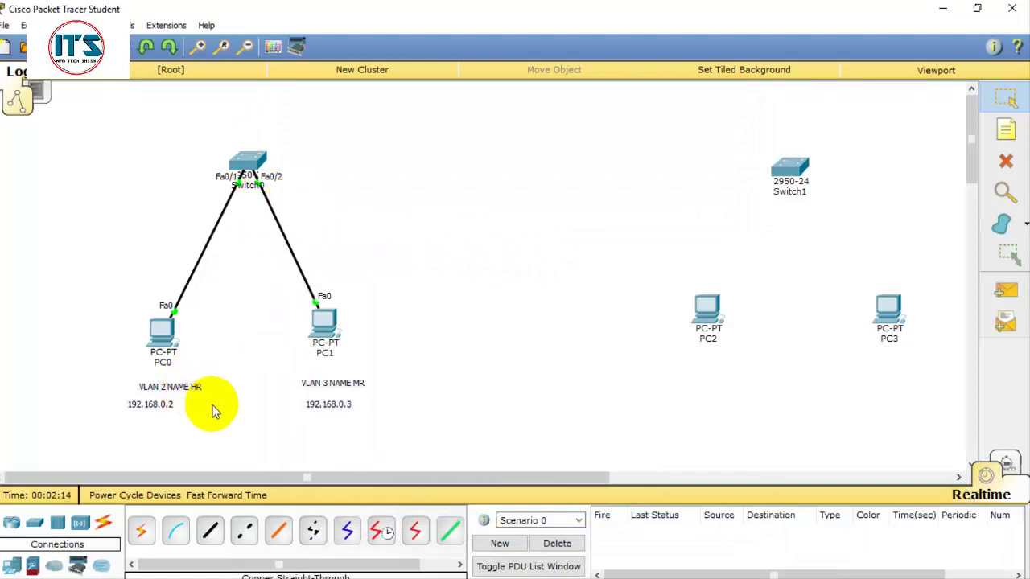
Step: Open Switch0's command-line interface and enlarge its window over the workspace
click(250, 165)
click(391, 127)
drag(540, 117, 410, 85)
drag(633, 253, 886, 268)
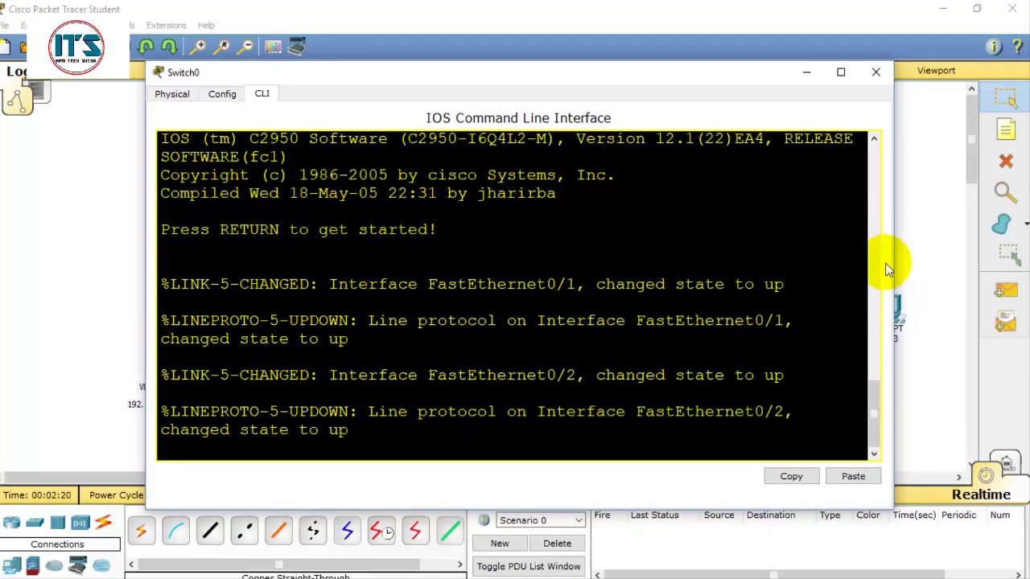
Step: Enter privileged mode on Switch0 with EN, and enter global configuration mode with CONF T
key(Return)
key(Return)
key(Return)
text(EN)
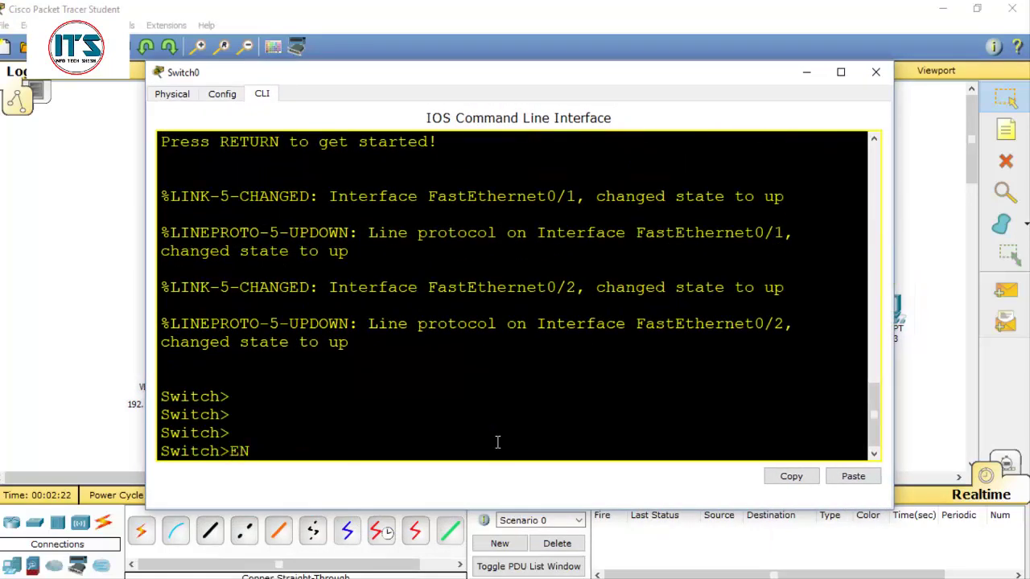
key(Return)
key(Return)
key(Return)
text(CONF T)
key(Return)
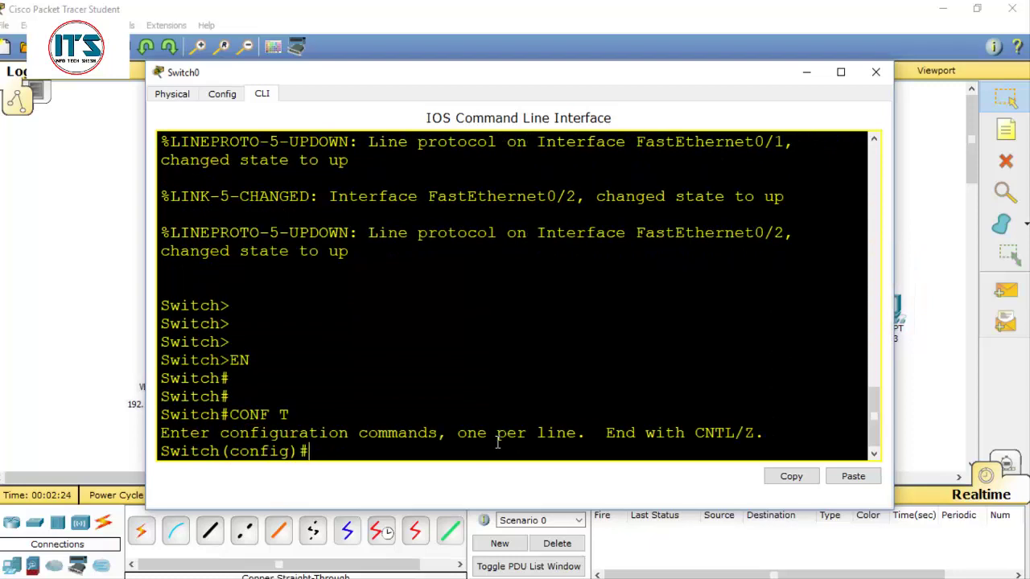
Step: Set Switch0's hostname to SW1 in capital letters
text(HOST SW1)
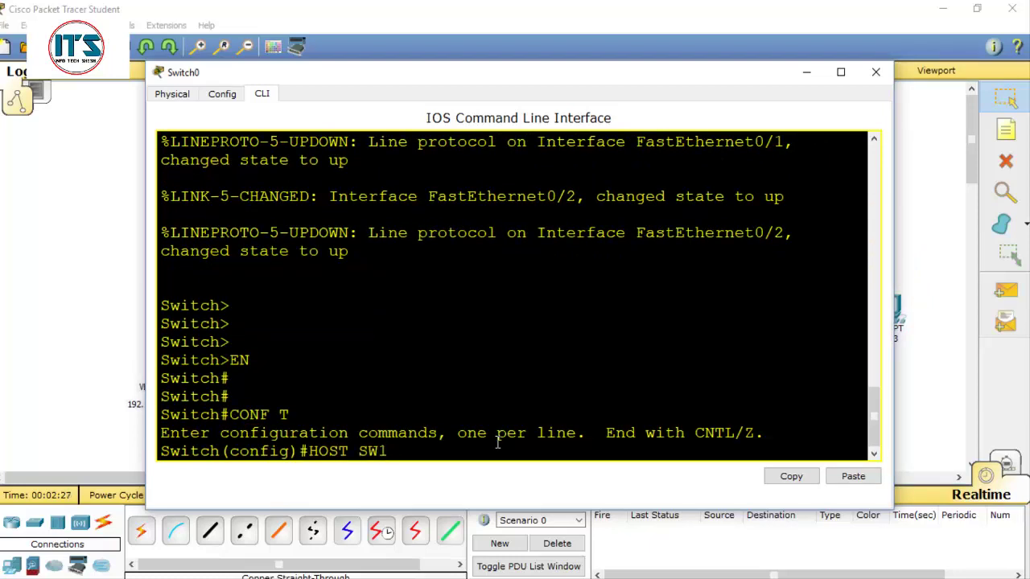
key(Return)
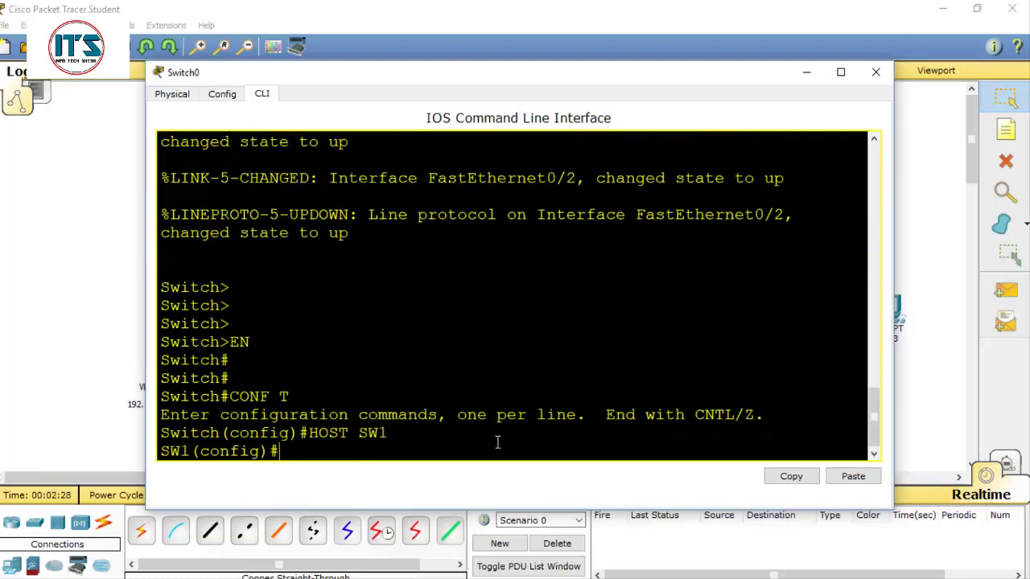
key(Return)
Step: Set the switch's hostname to lowercase sw1 by editing the previous HOST command
key(Caps_Lock)
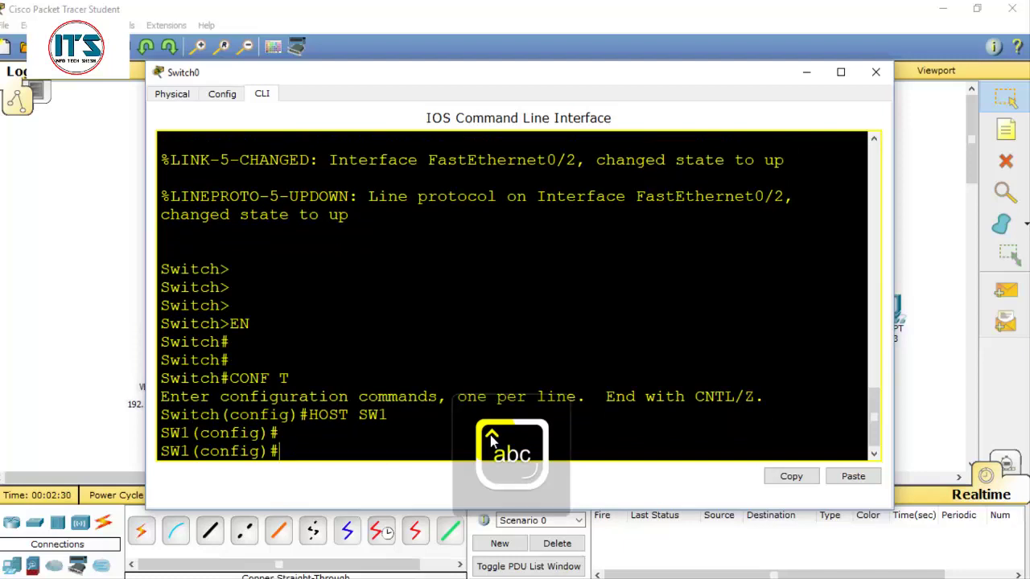
key(Up)
key(BackSpace)
key(BackSpace)
key(BackSpace)
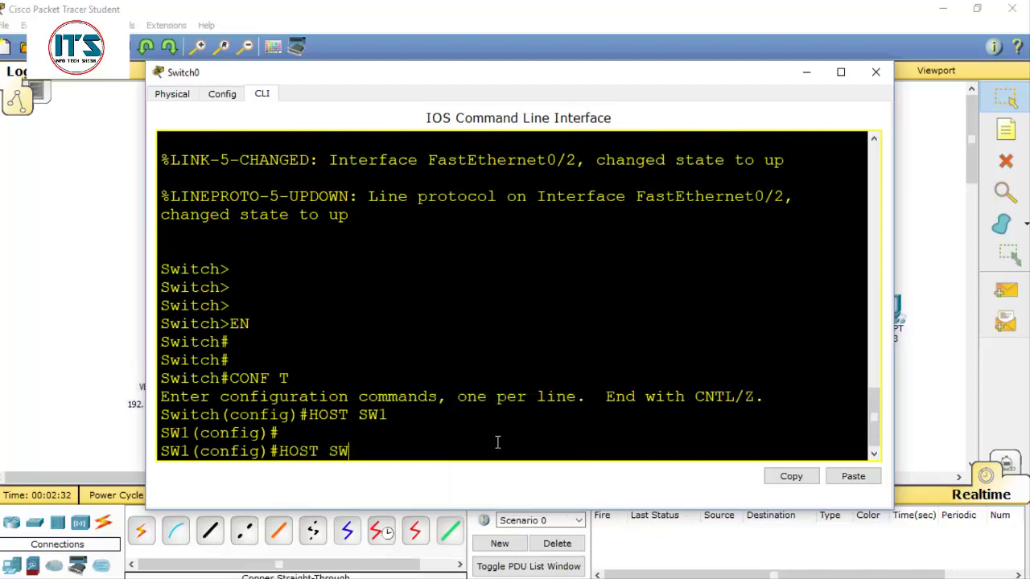
text(sw1)
key(Return)
key(Return)
key(Return)
key(Return)
key(Return)
key(Return)
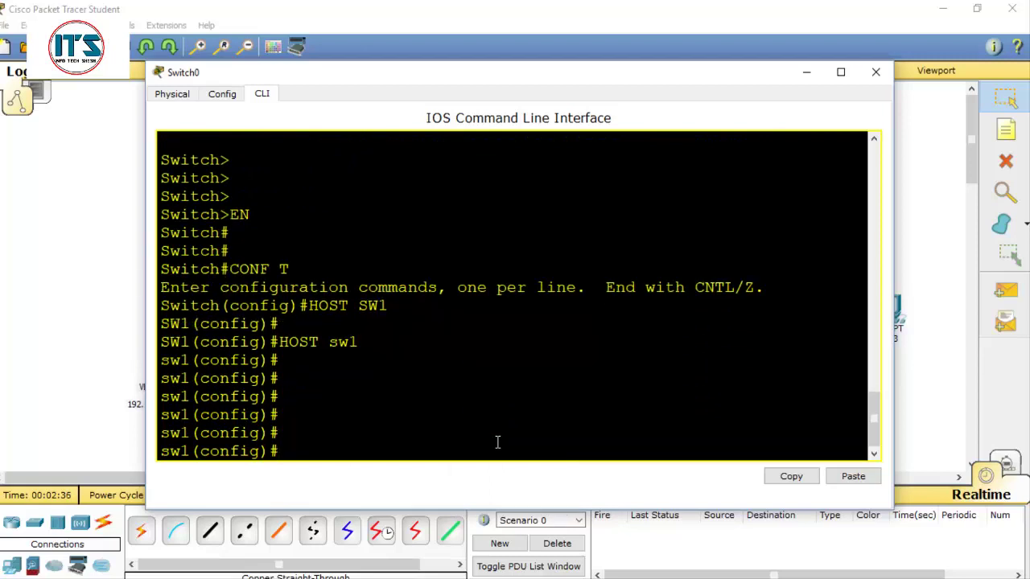
Step: Leave global configuration mode and enter the switch's VLAN database mode with vlan database
key(ctrl+z)
key(Return)
key(Return)
key(Return)
key(Return)
key(Return)
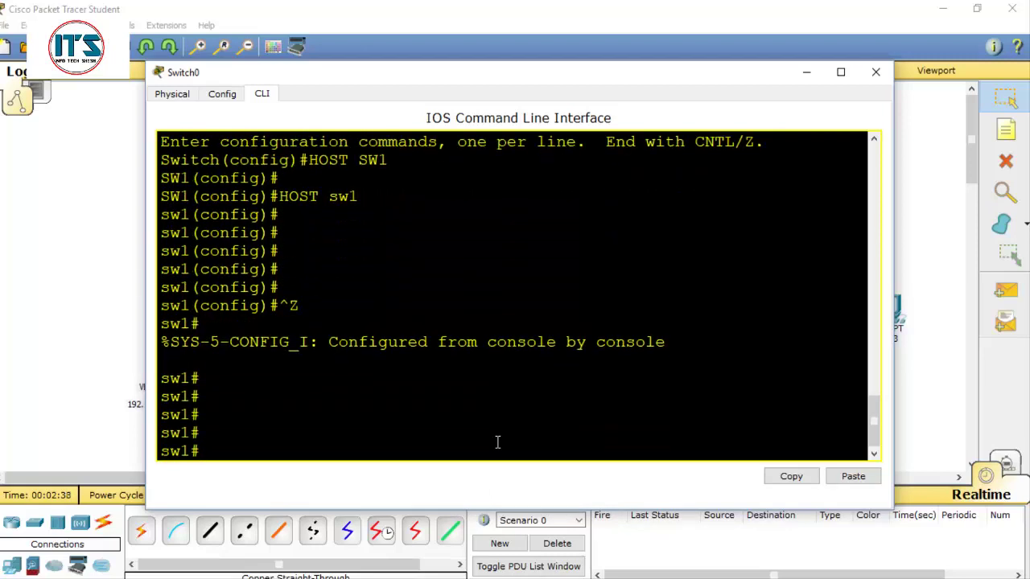
text(vlan dat)
key(Tab)
key(Return)
Step: Try to create VLAN 2 for hr with the command vlan 2 anme hr
text(vlan)#v)
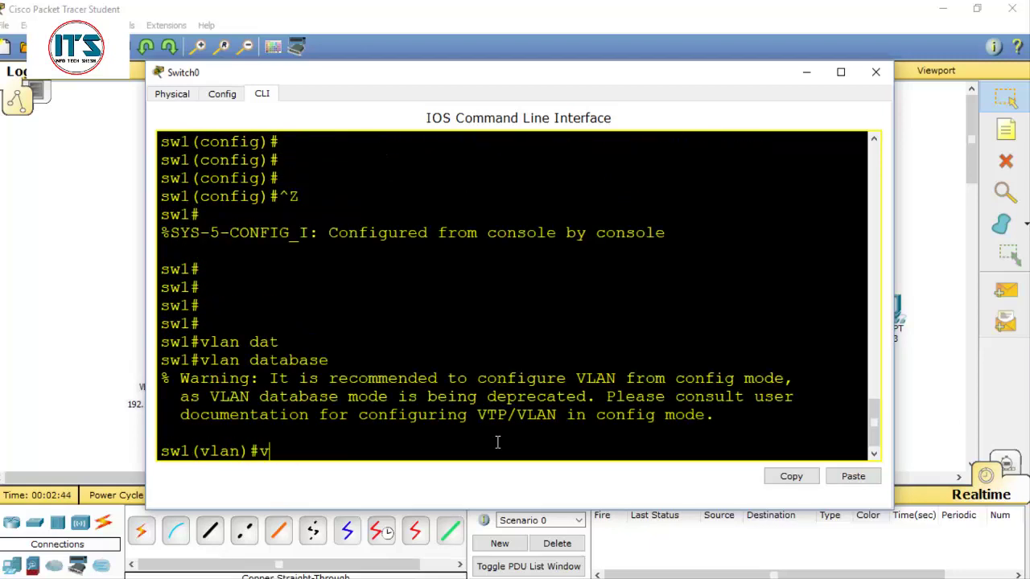
key(BackSpace)
key(BackSpace)
text(lan 2 anme hr)
key(Return)
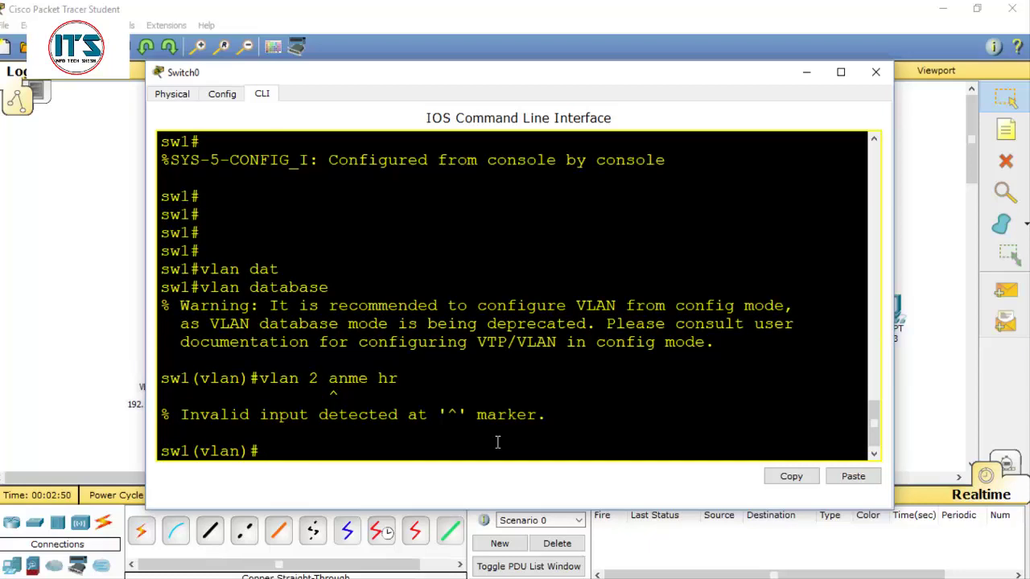
Step: Add VLAN 2 with the name hr to the switch's VLAN database
text(vlan 2 nam)
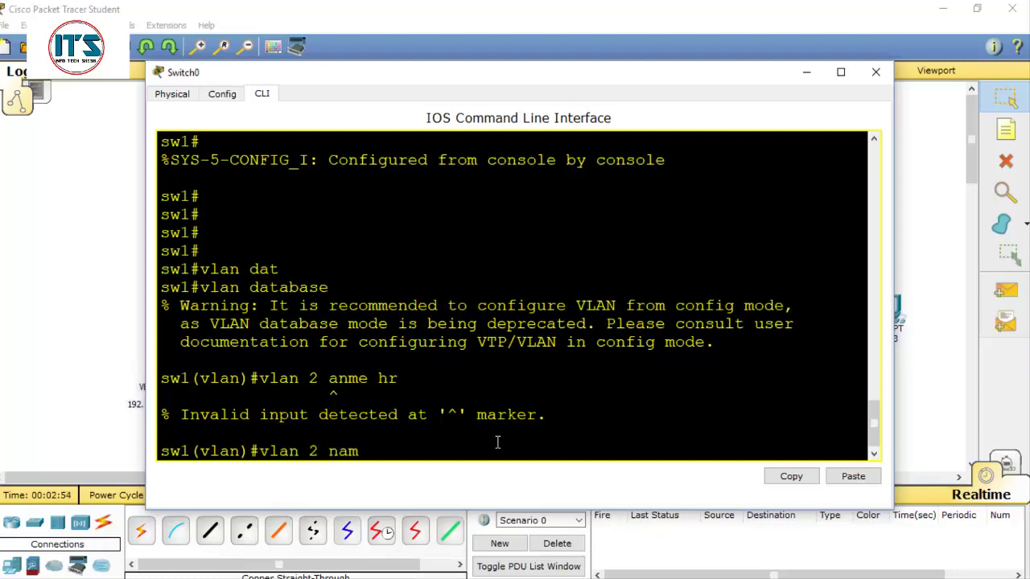
text(e hr)
key(Return)
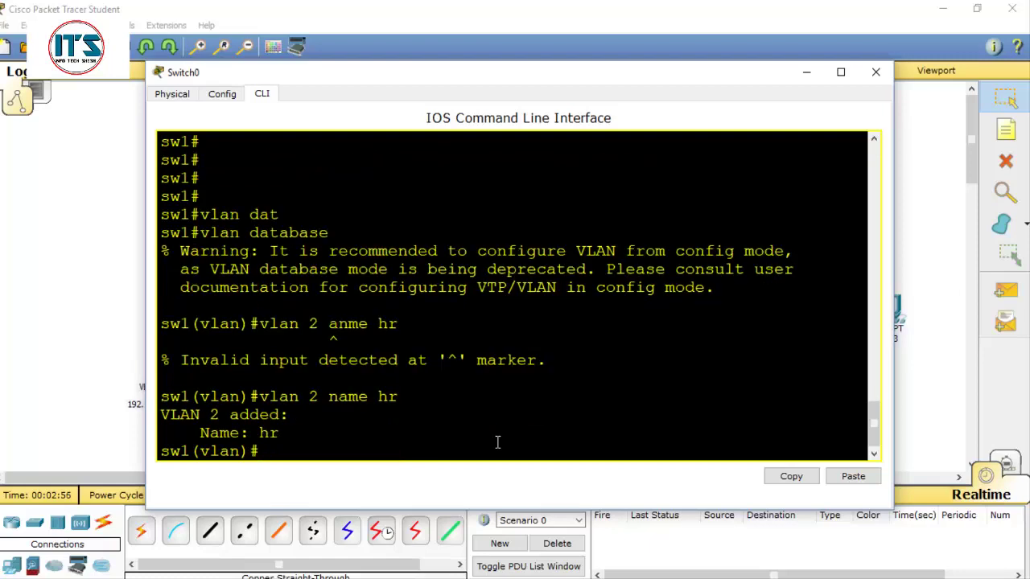
Step: Add VLAN 3 with the name mr to the switch's VLAN database
text(vlan 3 name)
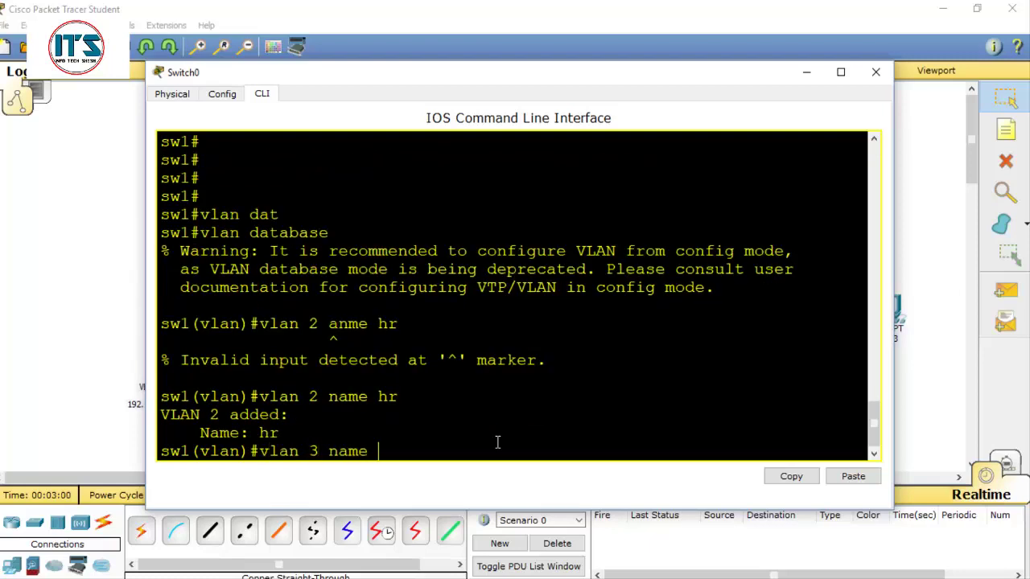
text(mr)
key(BackSpace)
key(BackSpace)
key(BackSpace)
text(e mr)
key(Return)
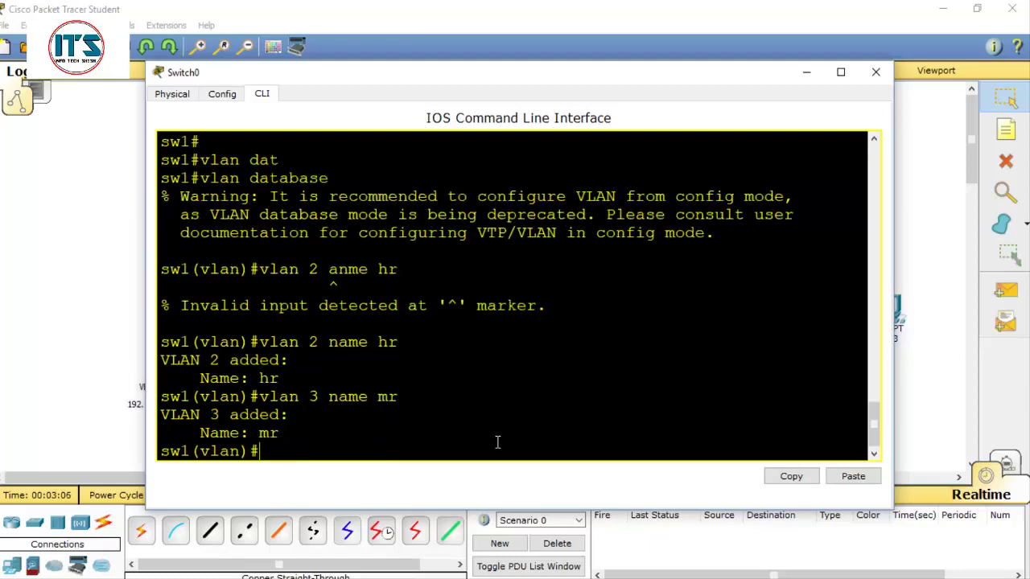
Step: Exit the VLAN database to apply the new VLANs, and move the Switch0 window to uncover the topology
text(exit)
key(Return)
key(Return)
key(Return)
key(Return)
key(Return)
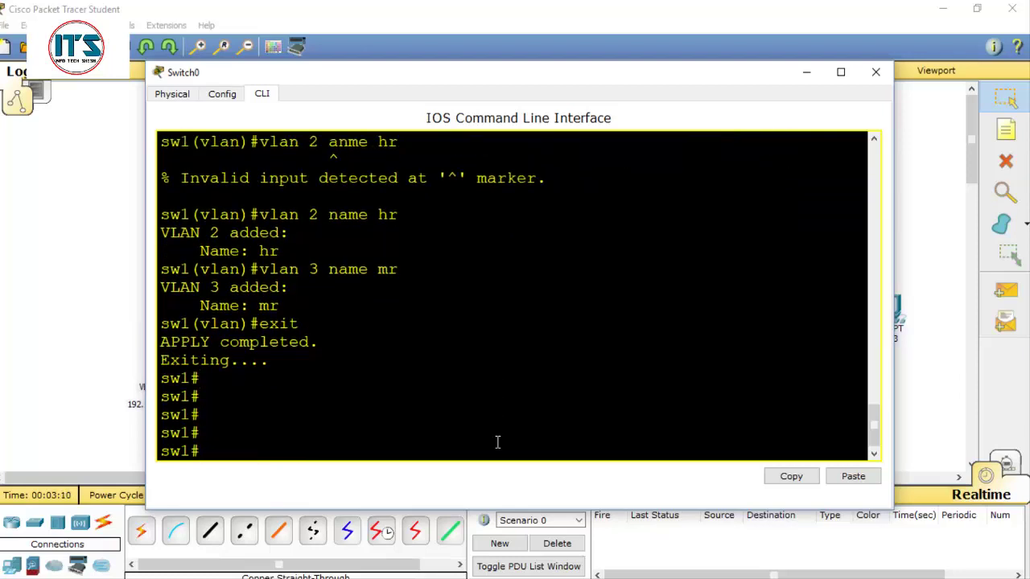
drag(466, 77, 553, 245)
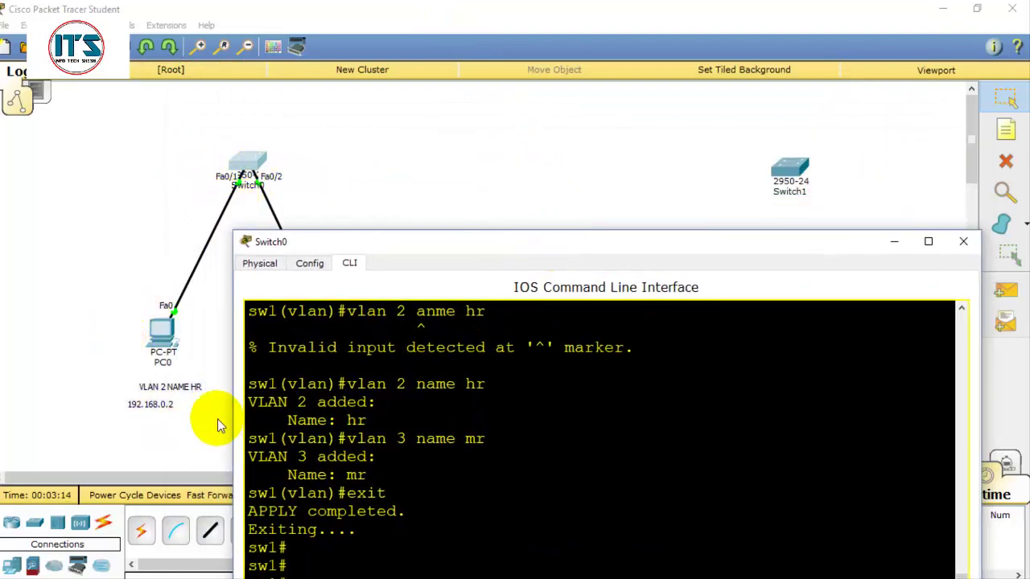
Step: Enter global configuration mode on Switch0 and assign interface f0/1 to access VLAN 2
drag(403, 241, 501, 112)
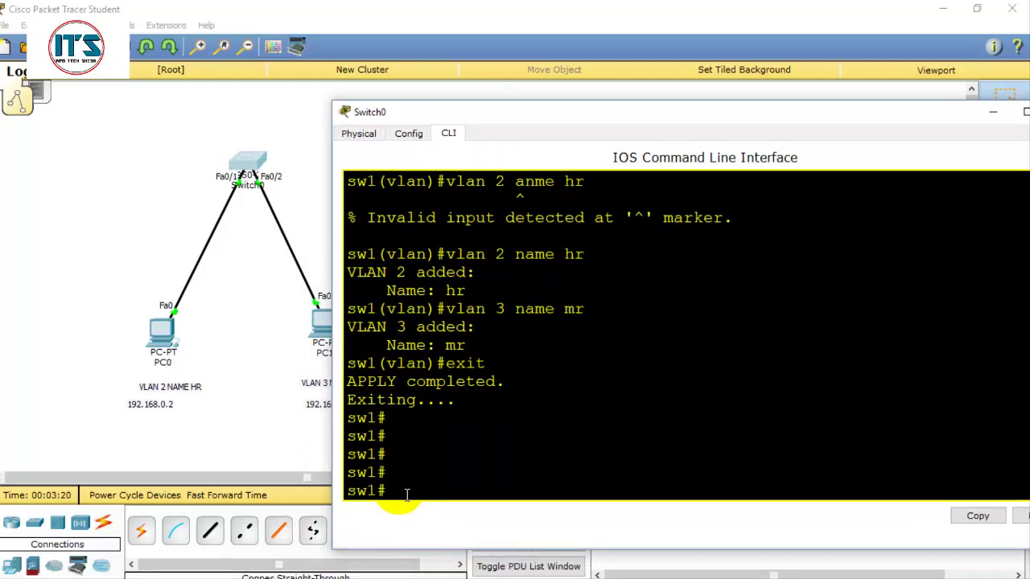
text(conf t)
key(Return)
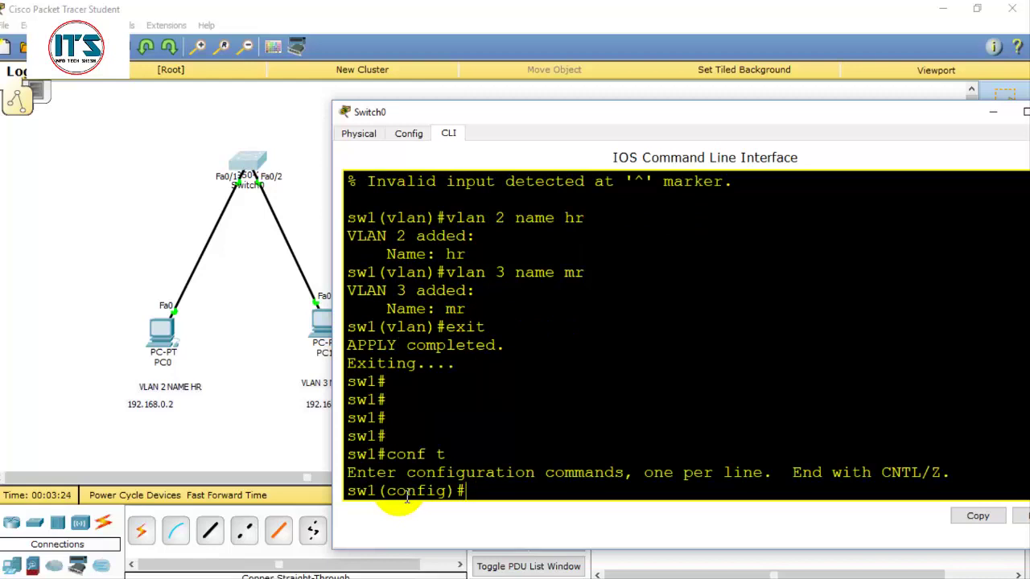
text(int)
key(Return)
key(Return)
key(Return)
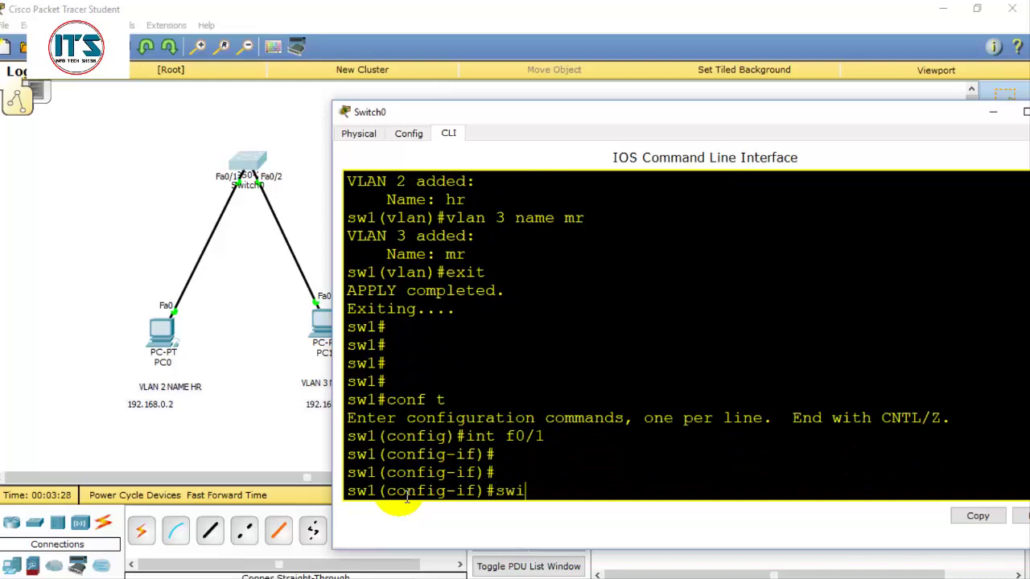
text(switchport acc)
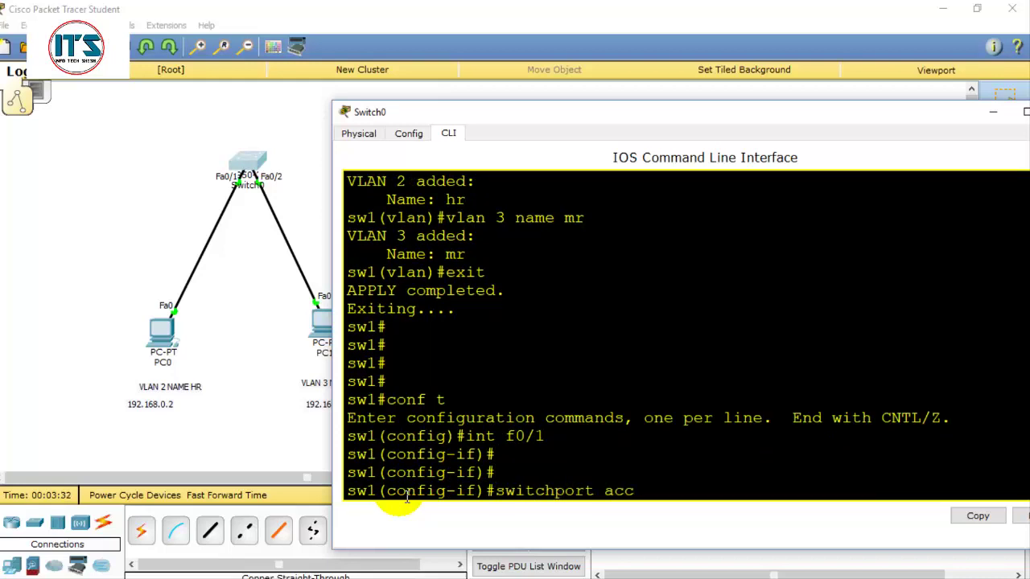
text(ess vlan 2)
key(Return)
Step: Assign interface f0/2 on Switch0 to access VLAN 3
key(Up)
key(Up)
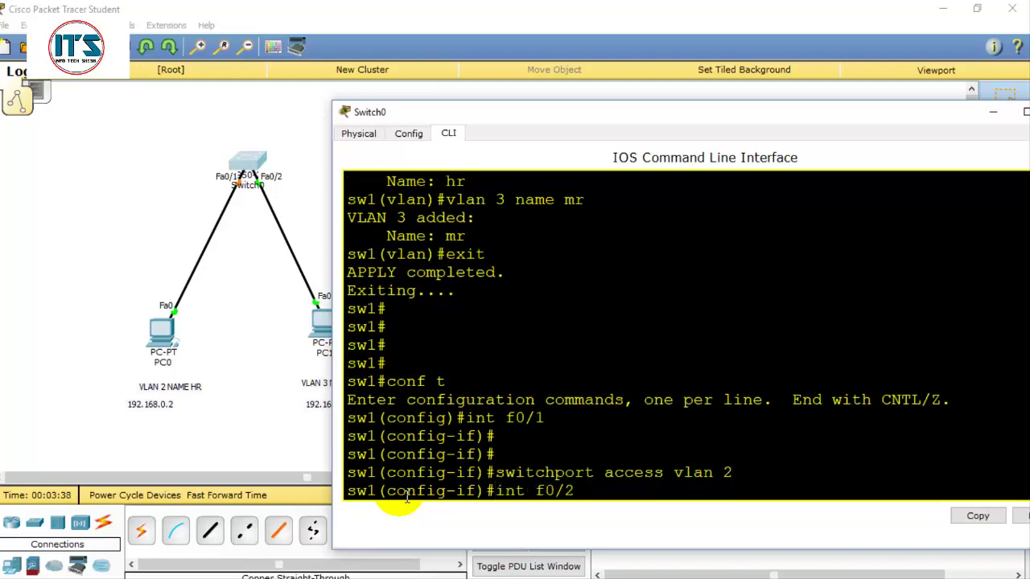
key(Return)
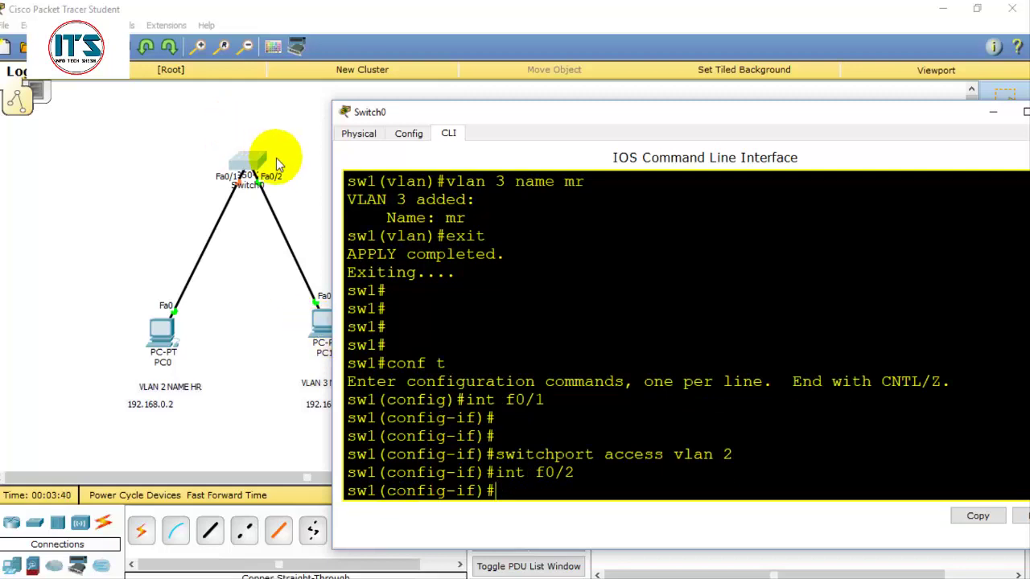
key(Up)
key(Up)
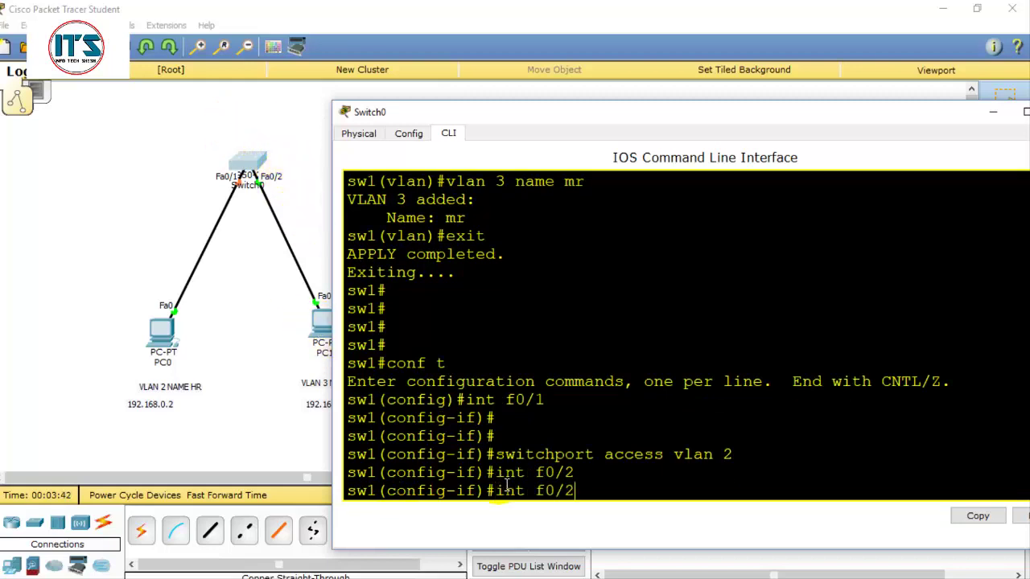
text(3)
key(Return)
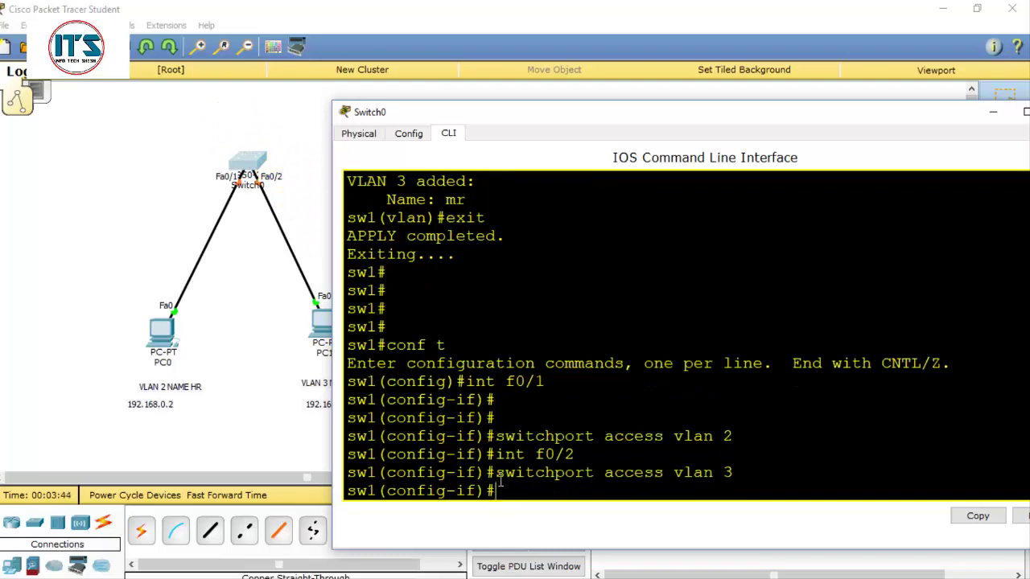
Step: Close the Switch0 window and nudge the Switch0 device slightly in the topology
drag(845, 123, 701, 168)
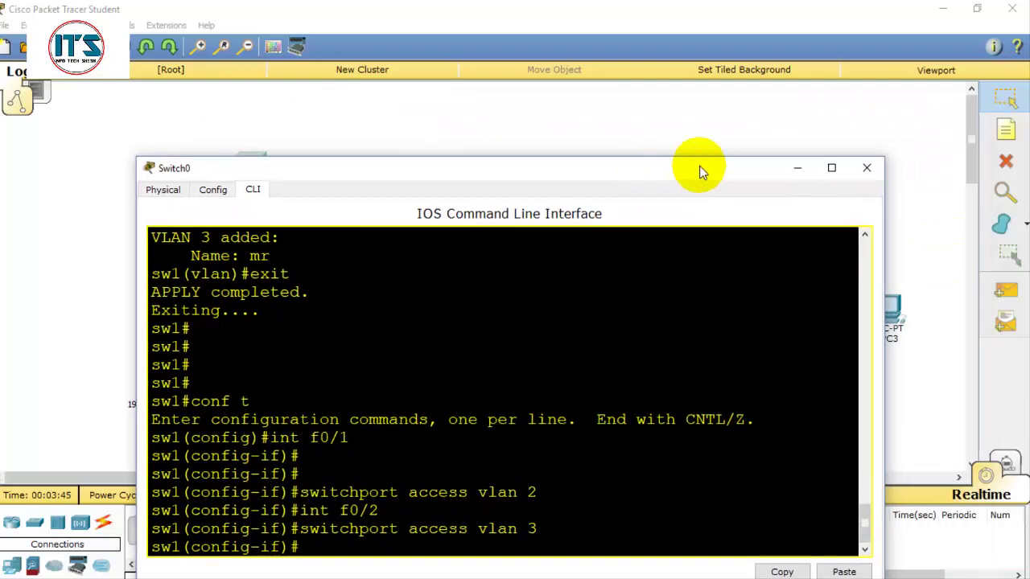
click(864, 166)
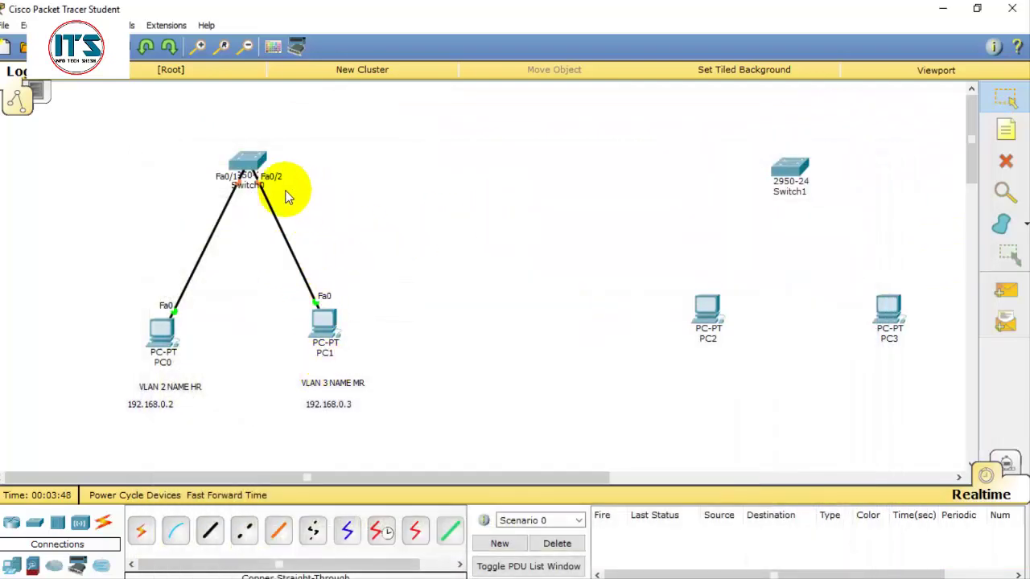
drag(250, 167, 257, 177)
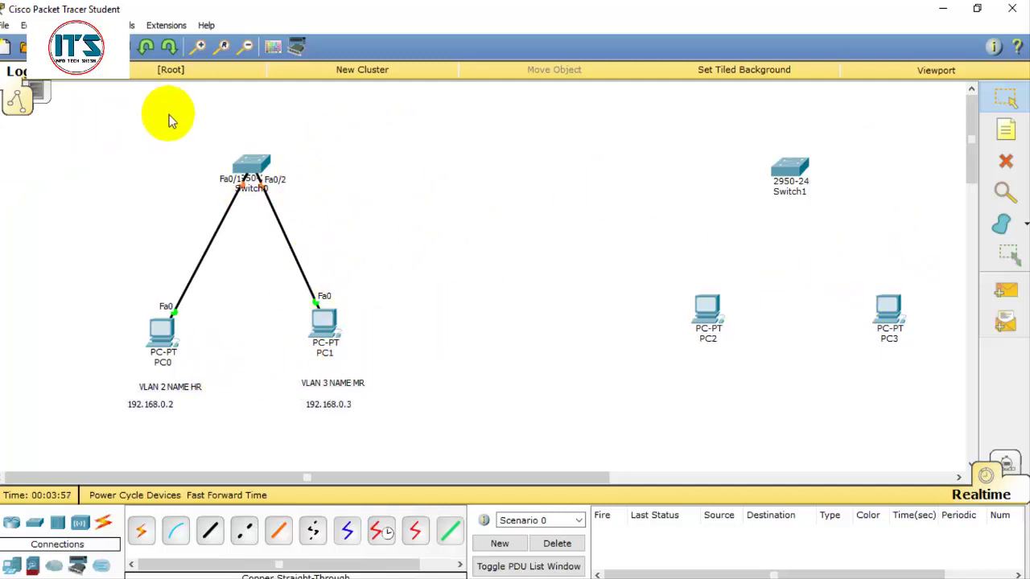
Step: Connect PC2's Fa0 port to FastEthernet0/1 on Switch1 with a copper straight-through cable
click(209, 530)
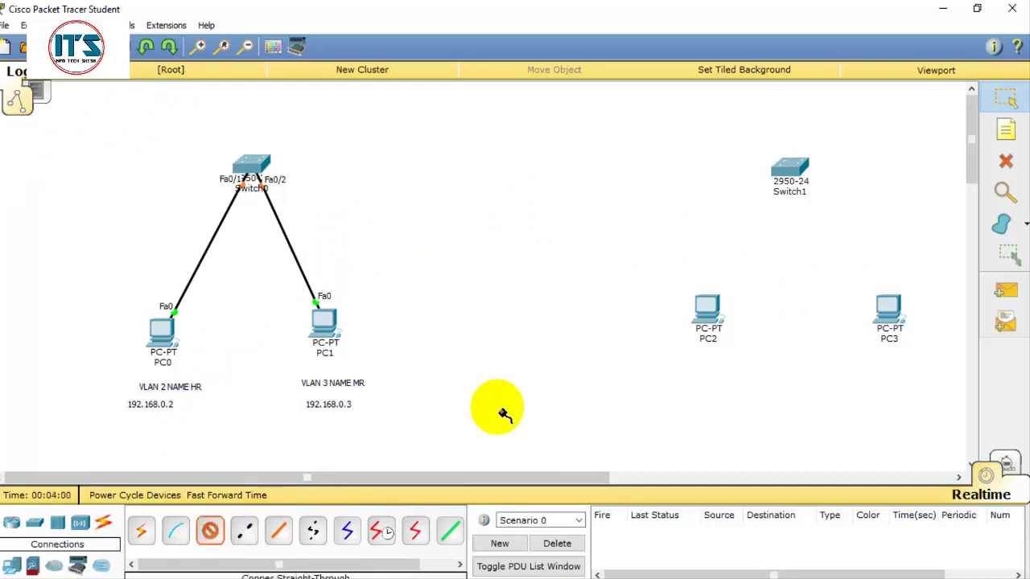
click(708, 314)
click(734, 336)
click(790, 173)
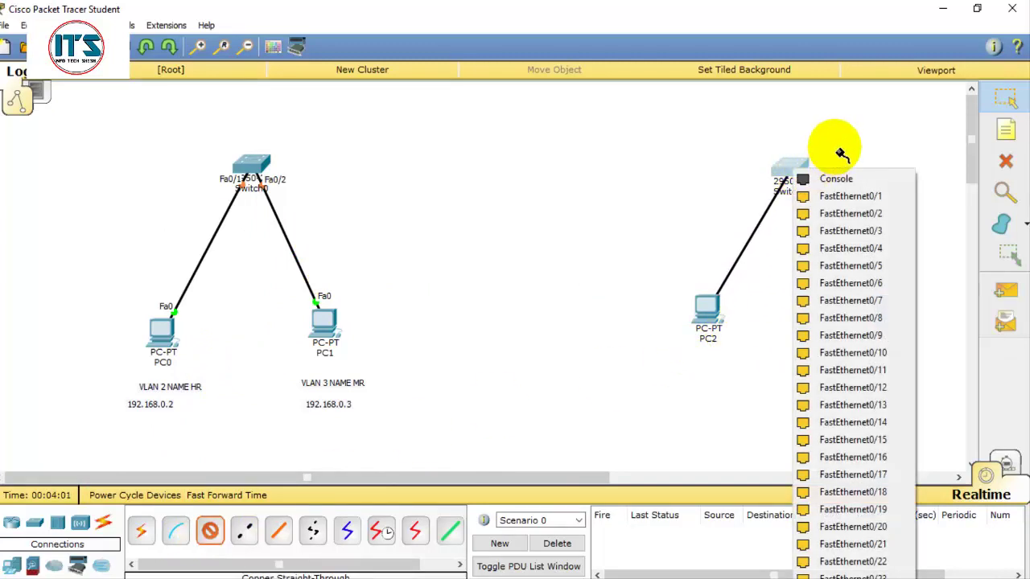
click(839, 193)
Step: Connect FastEthernet0/2 on Switch1 to PC3's Fa0 port with a copper straight-through cable
click(807, 173)
click(845, 210)
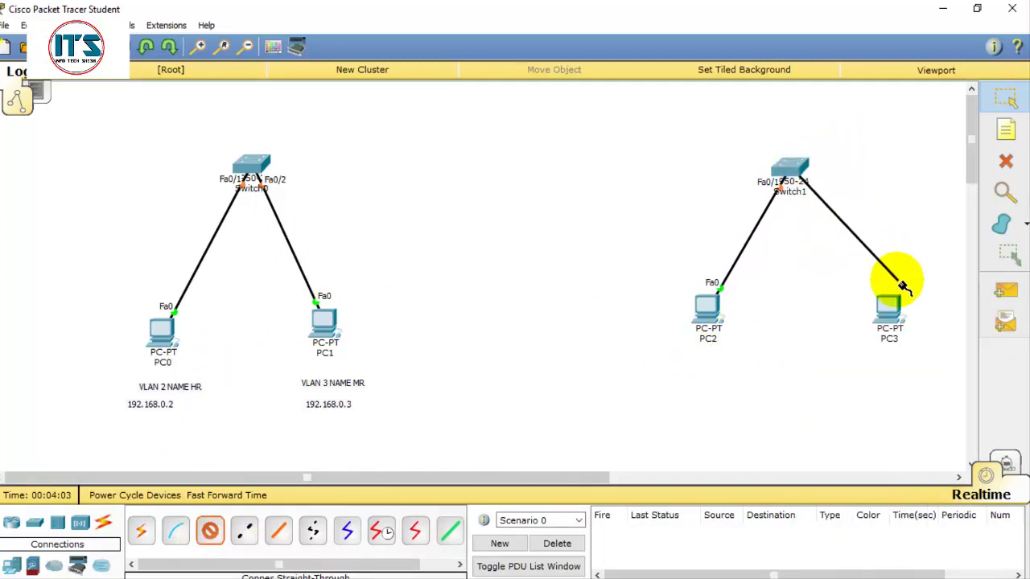
click(888, 316)
click(940, 342)
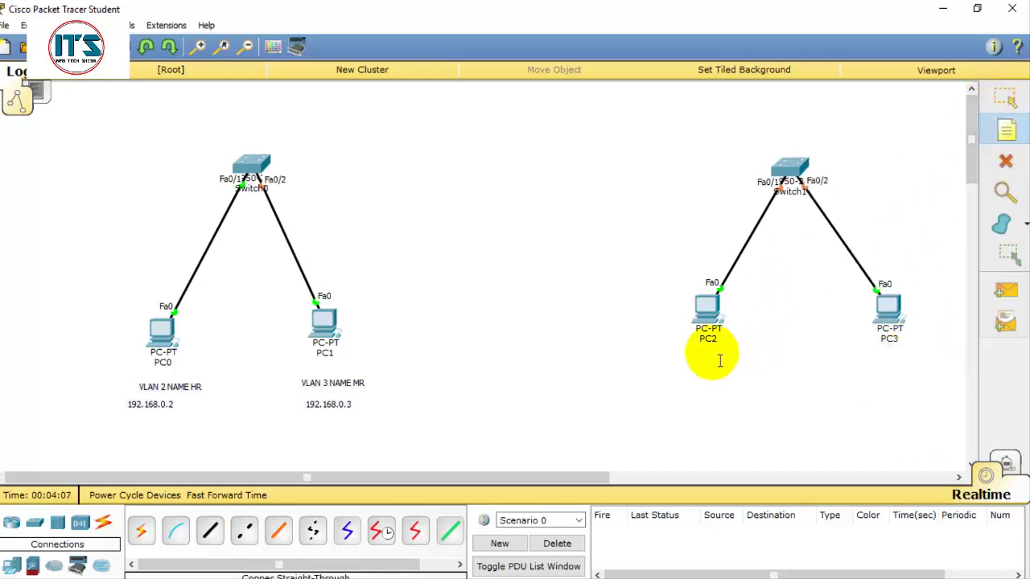
Step: Give PC2 the static IP address 192.168.0.4 with subnet mask 255.255.255.0 and close its window
click(1004, 102)
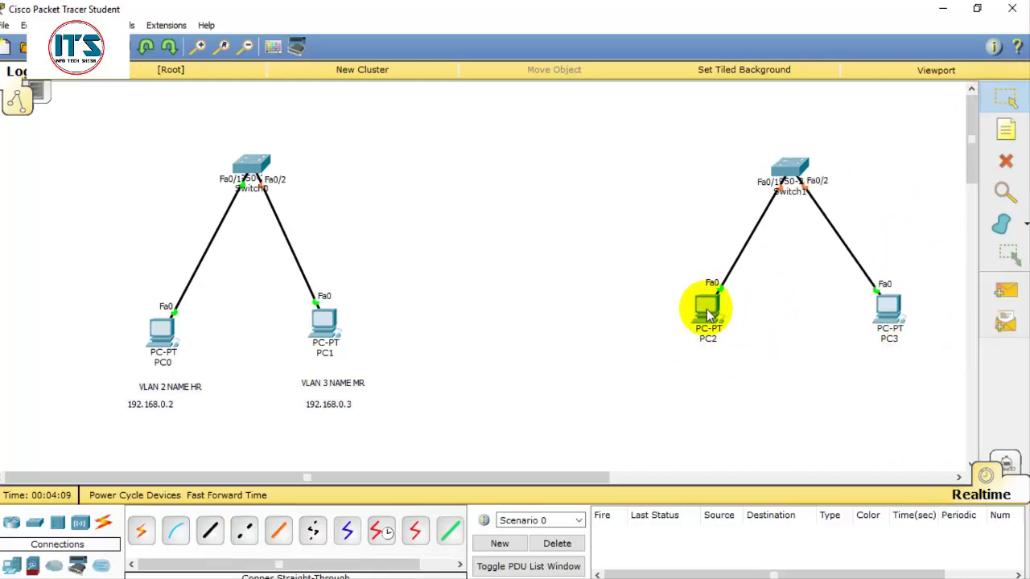
drag(674, 266, 746, 345)
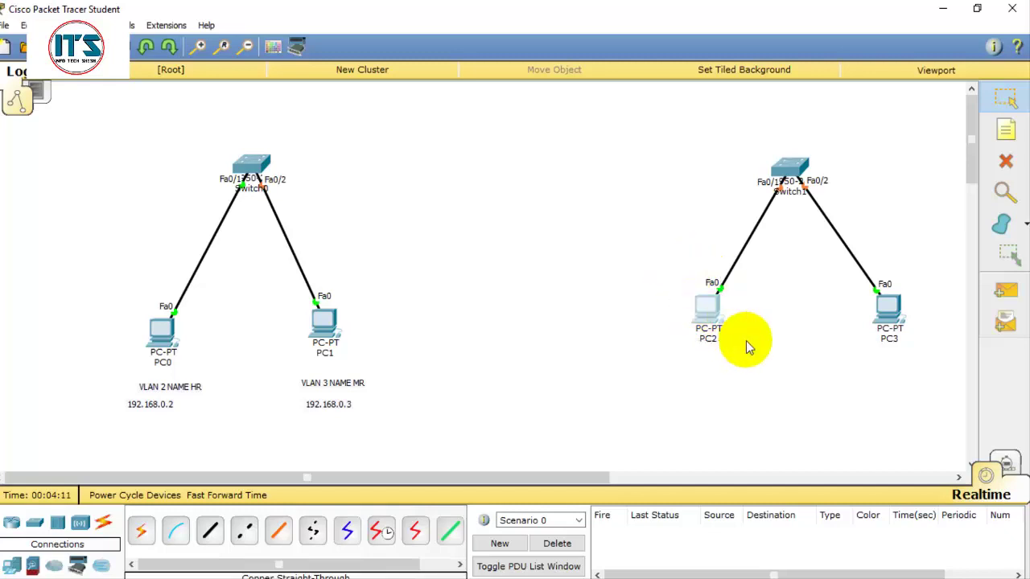
drag(632, 252, 750, 346)
click(706, 302)
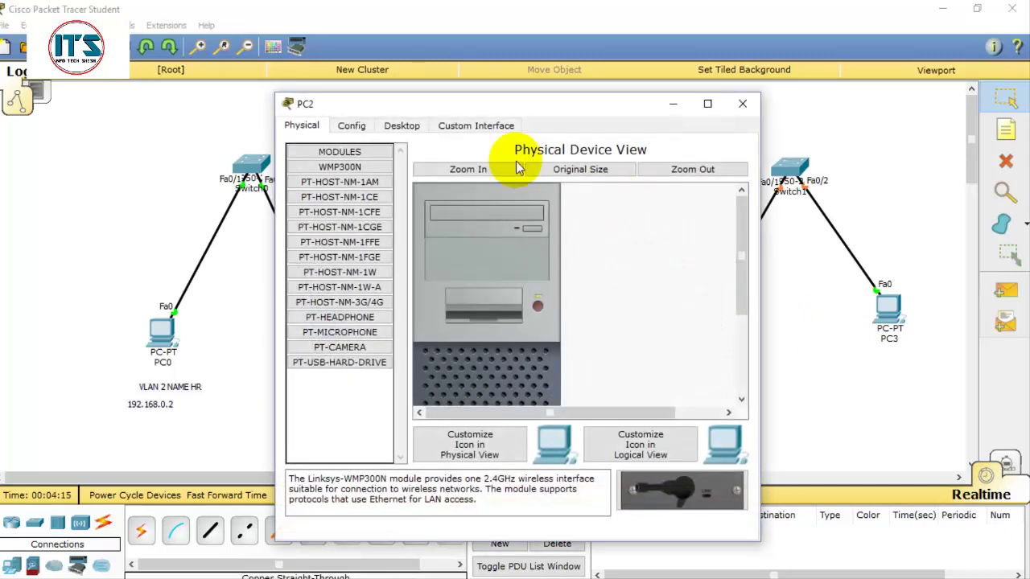
click(402, 125)
click(370, 187)
click(453, 223)
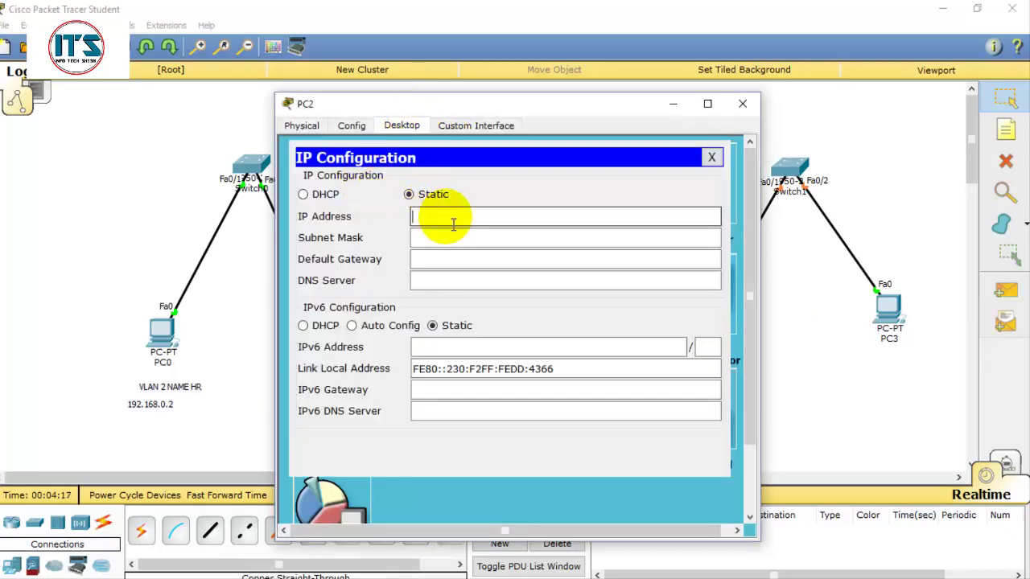
text(192.168.0.4)
key(Tab)
key(Tab)
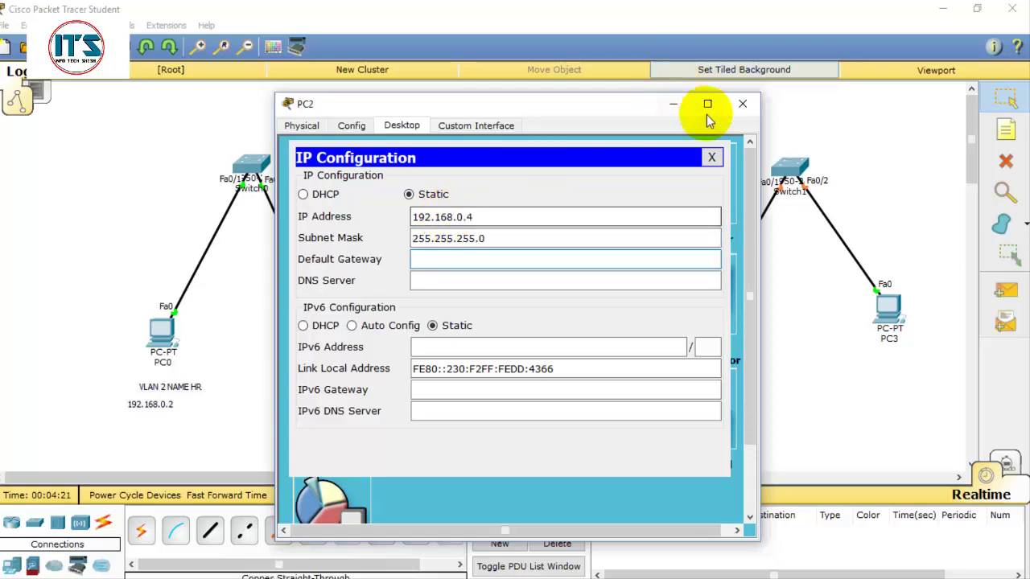
click(743, 104)
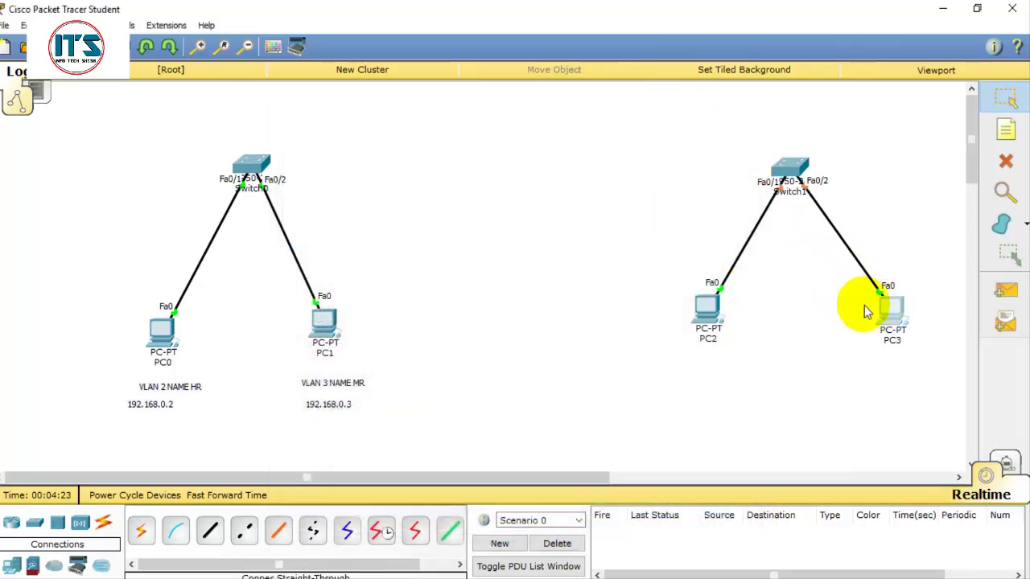
Step: Give PC3 the static IP address 192.168.0.5 with subnet mask 255.255.255.0 and close its window
click(885, 309)
click(402, 126)
click(338, 189)
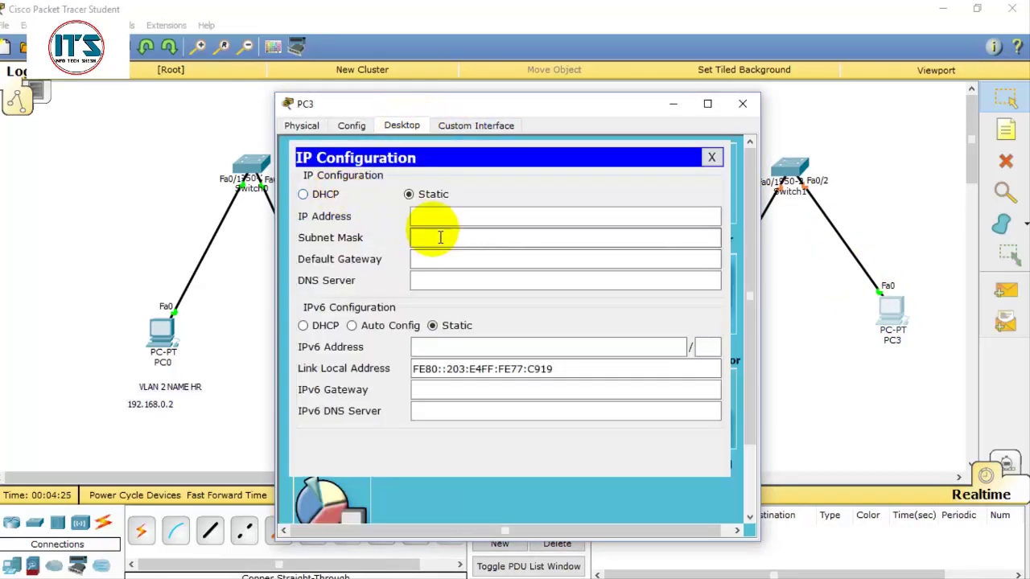
click(442, 220)
text(172.1)
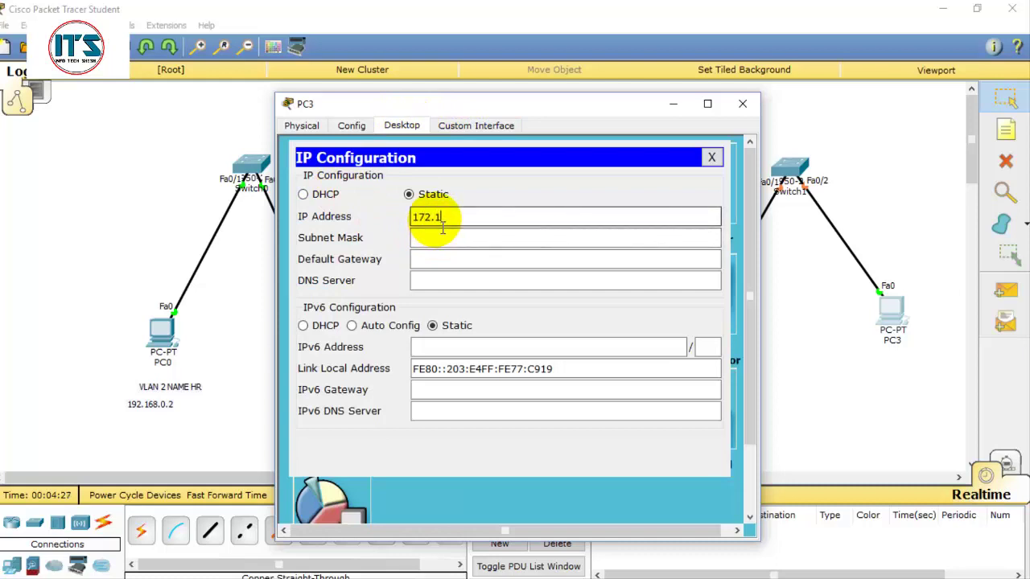
key(BackSpace)
key(BackSpace)
key(BackSpace)
text(2.168.0.5)
key(Tab)
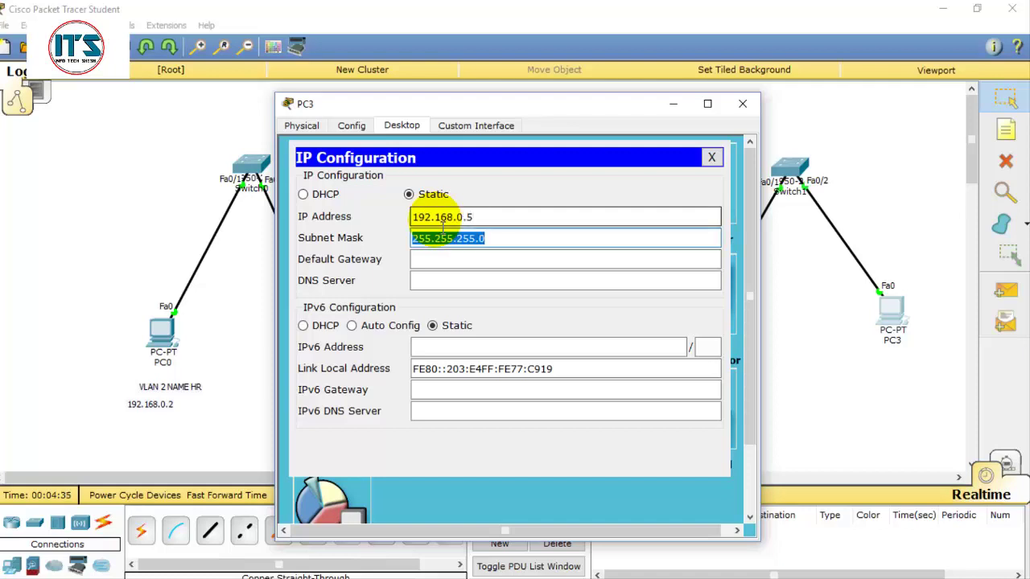
click(742, 103)
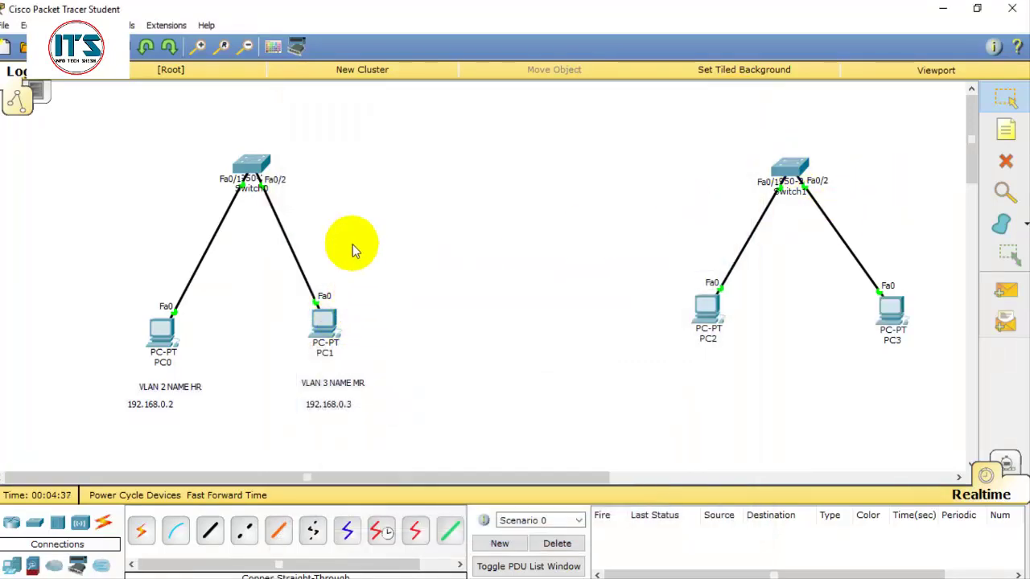
Step: Ping 192.168.0.2 from PC1's command prompt to test connectivity between the two VLANs, and close the PC1 window
click(323, 326)
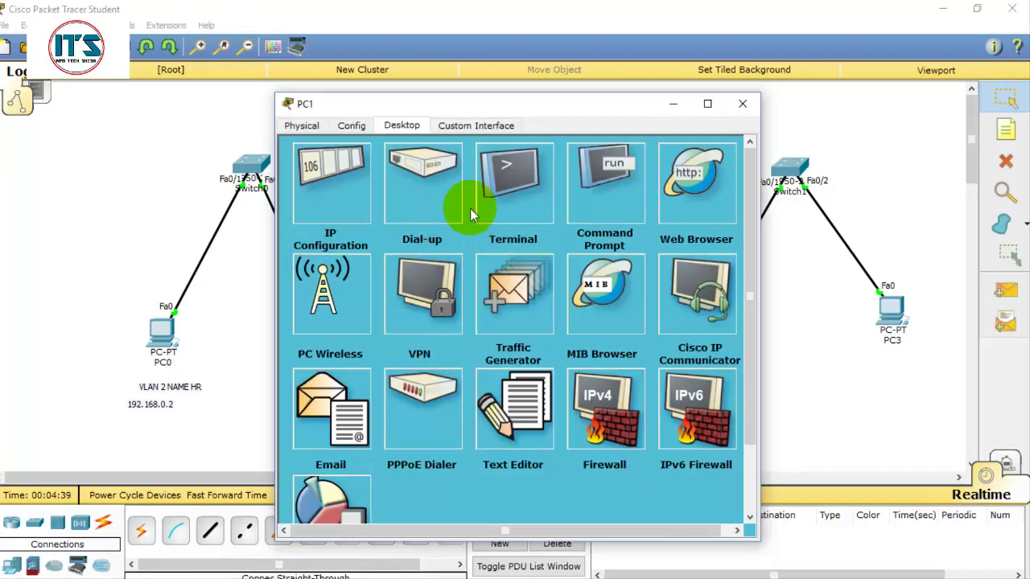
click(607, 177)
key(Up)
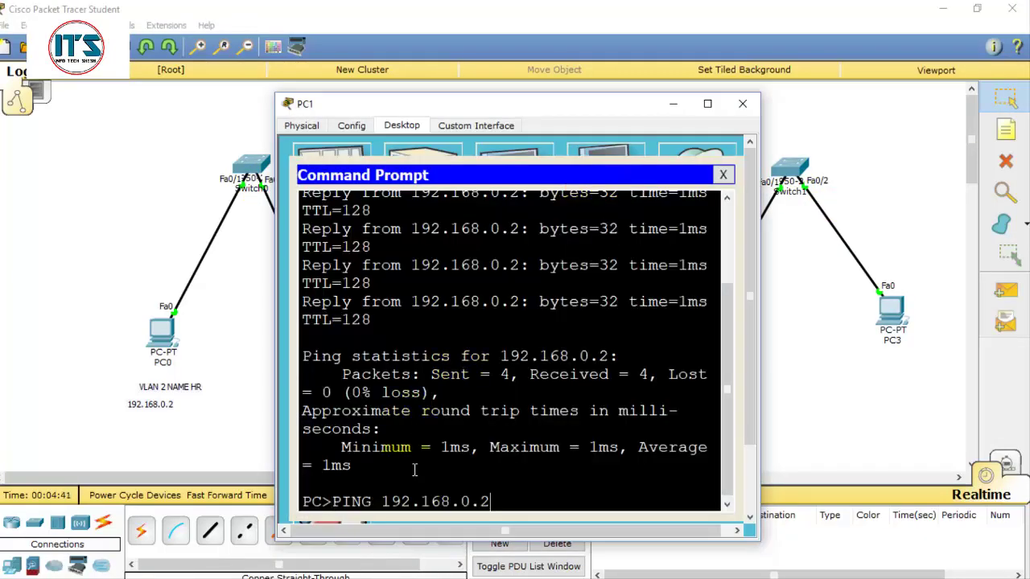
key(Return)
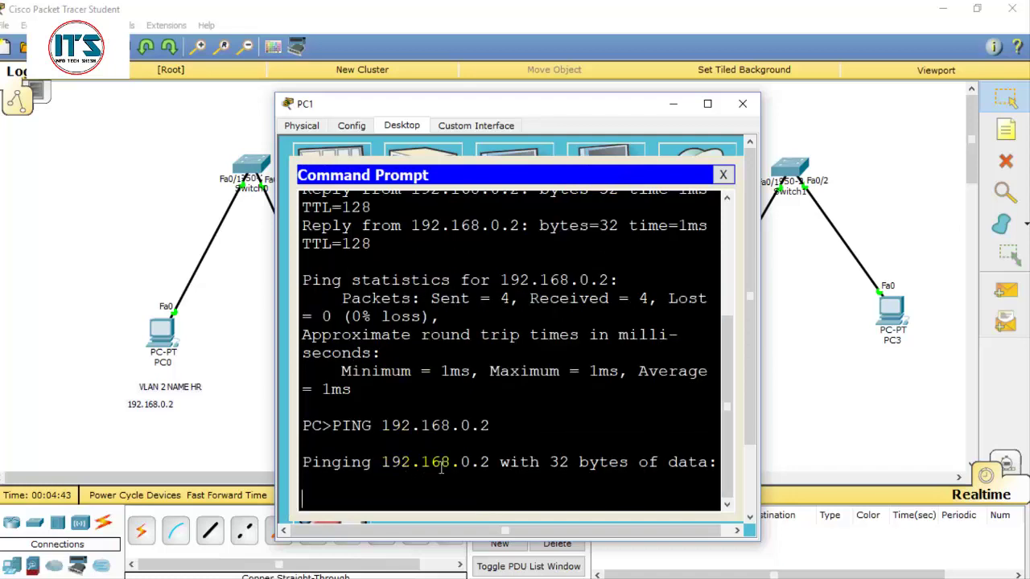
click(741, 103)
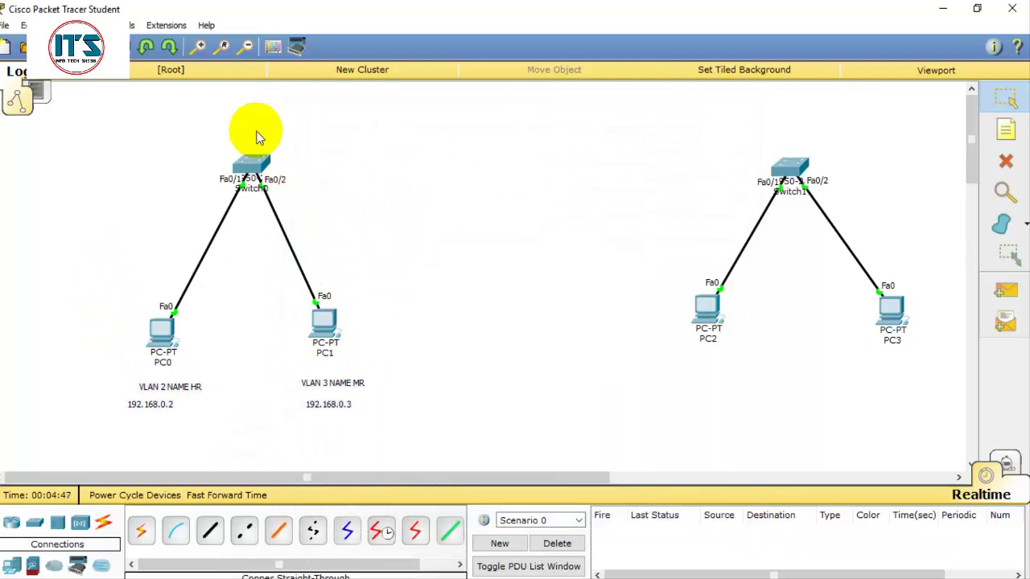
Step: Reopen Switch0's command line in a maximized window and exit interface and global configuration back to privileged mode
drag(206, 139, 256, 180)
click(706, 104)
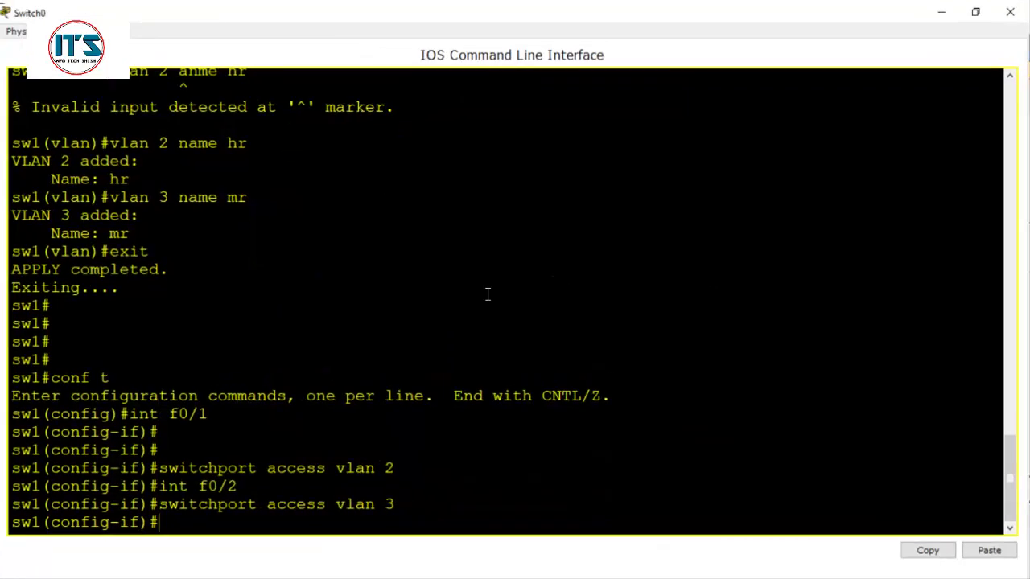
text(xit)
key(Return)
key(Return)
key(Return)
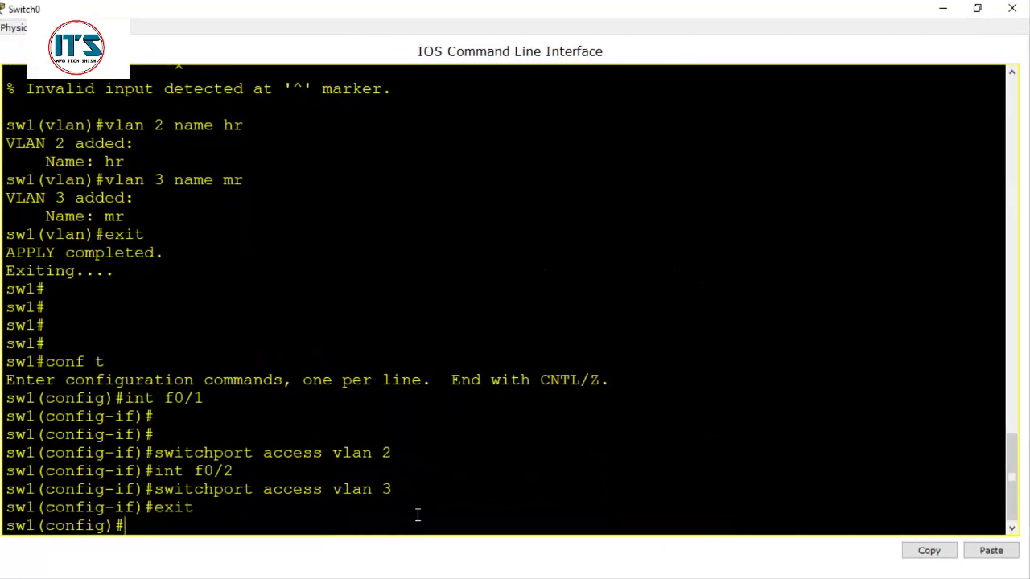
text(exit)
key(Return)
key(Return)
key(Return)
key(Return)
key(Return)
key(Return)
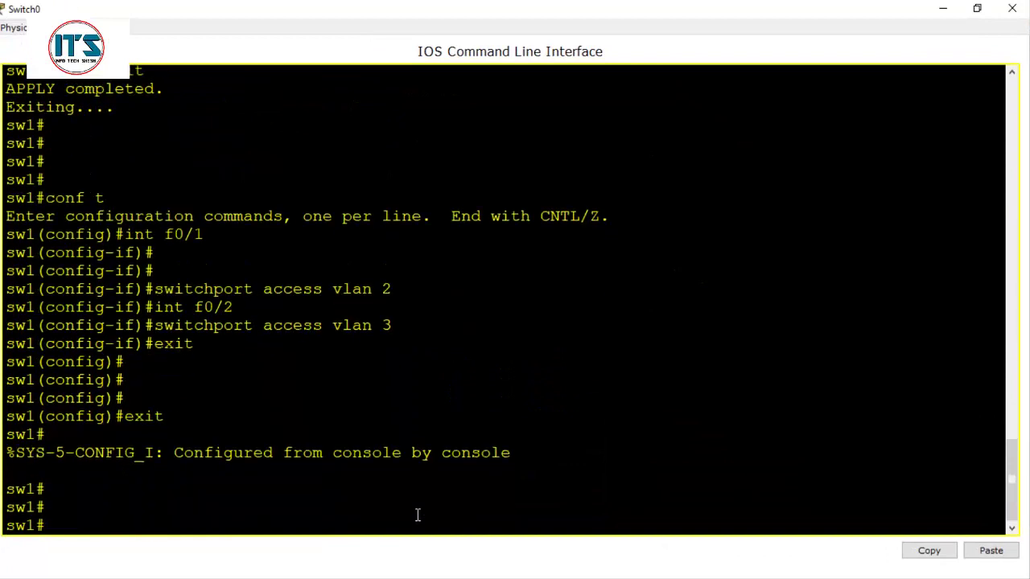
Step: Display Switch0's VLAN table with show vlan and check the ports assigned to hr and mr
text(s)
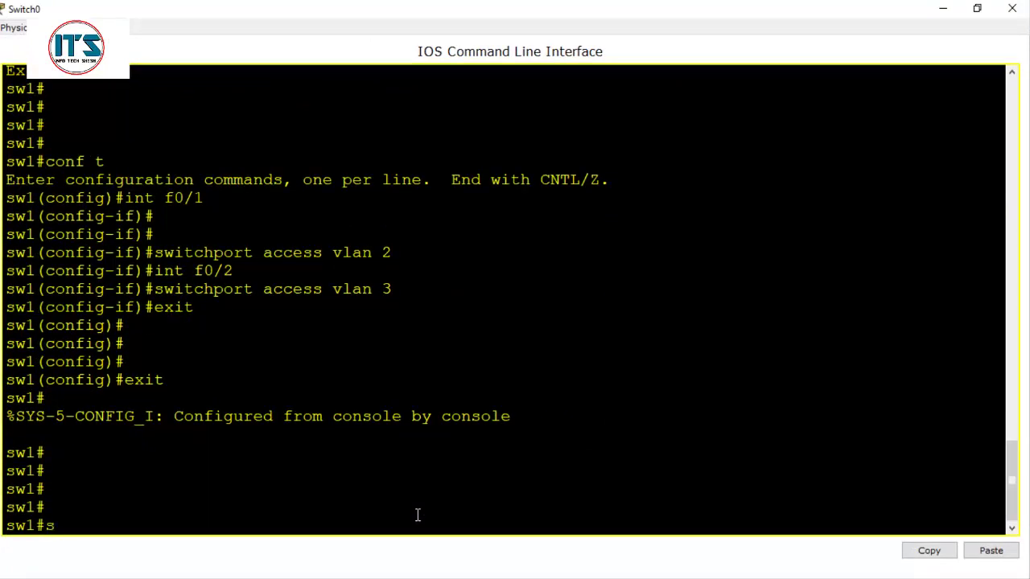
text(how vlan)
key(Return)
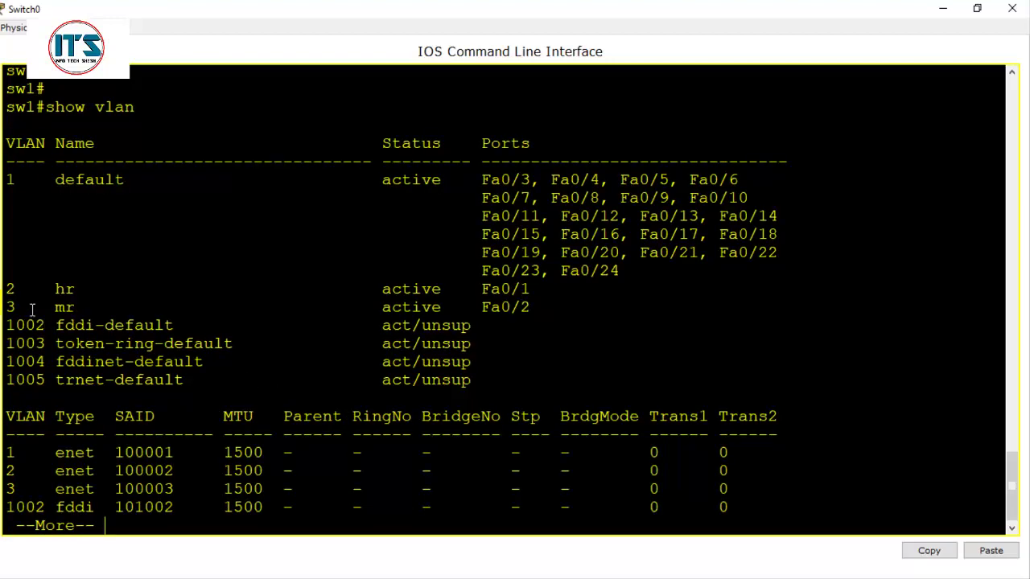
drag(54, 299, 117, 308)
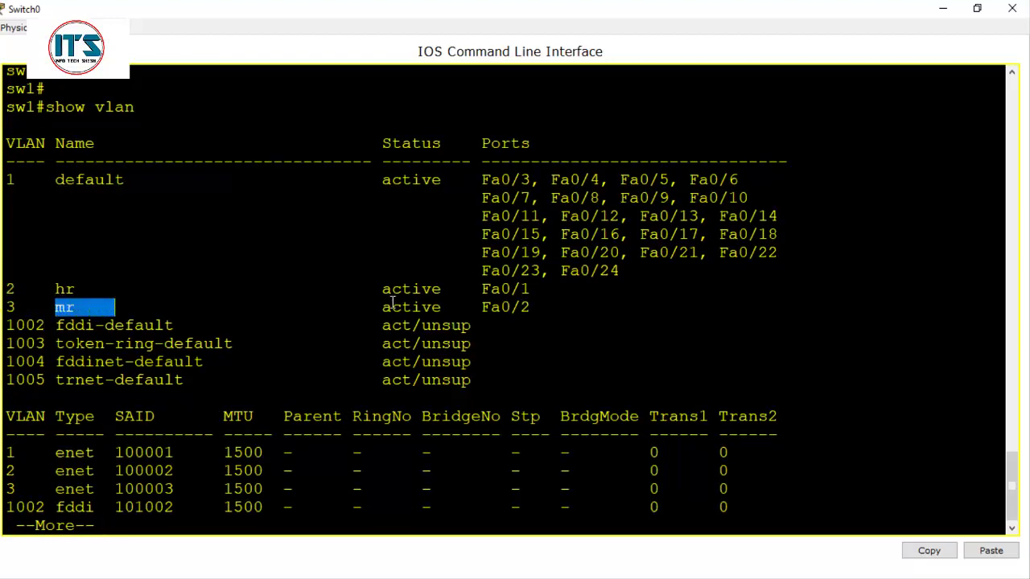
Step: Examine the ports listed for the default, hr and mr VLANs, and quit the VLAN listing back to the prompt
drag(385, 291, 532, 291)
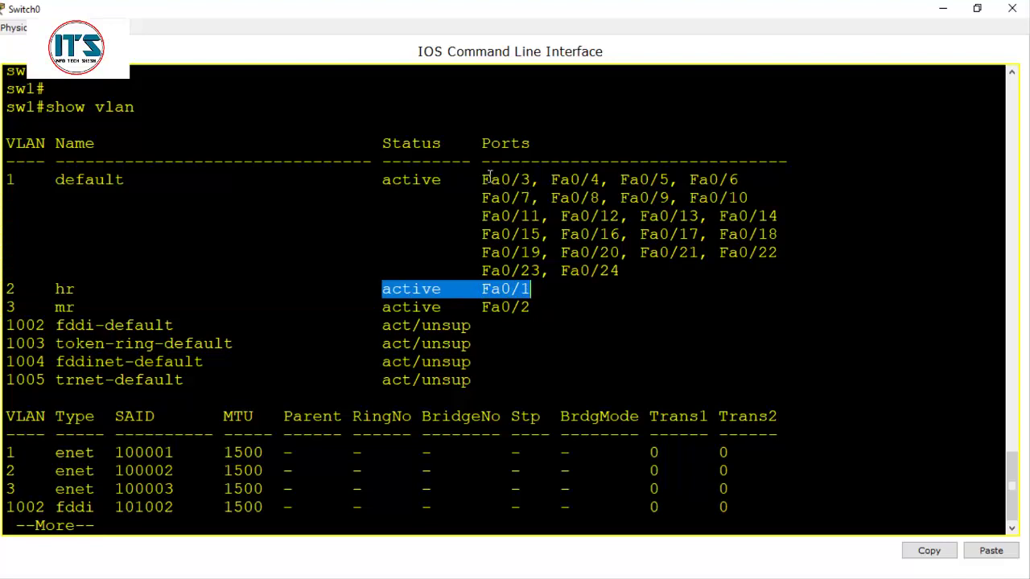
drag(479, 182, 765, 259)
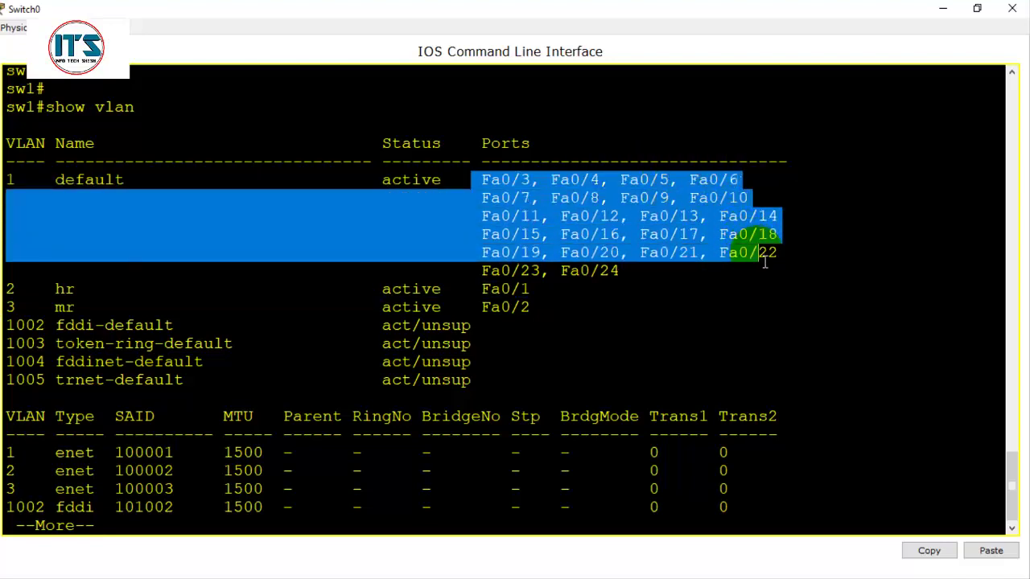
click(545, 313)
drag(545, 312, 7, 289)
click(564, 358)
key(q)
key(Return)
key(Return)
key(Return)
key(Return)
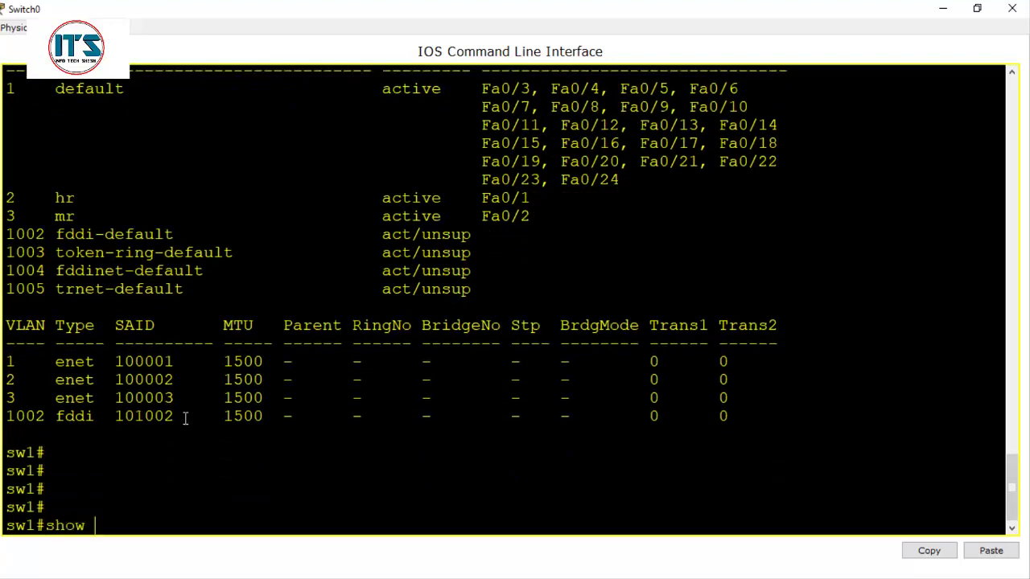
Step: Display Switch0's VTP status with show vtp status and check the version, configuration revision and number of existing VLANs
text(show vt)
key(Tab)
text(st)
key(Tab)
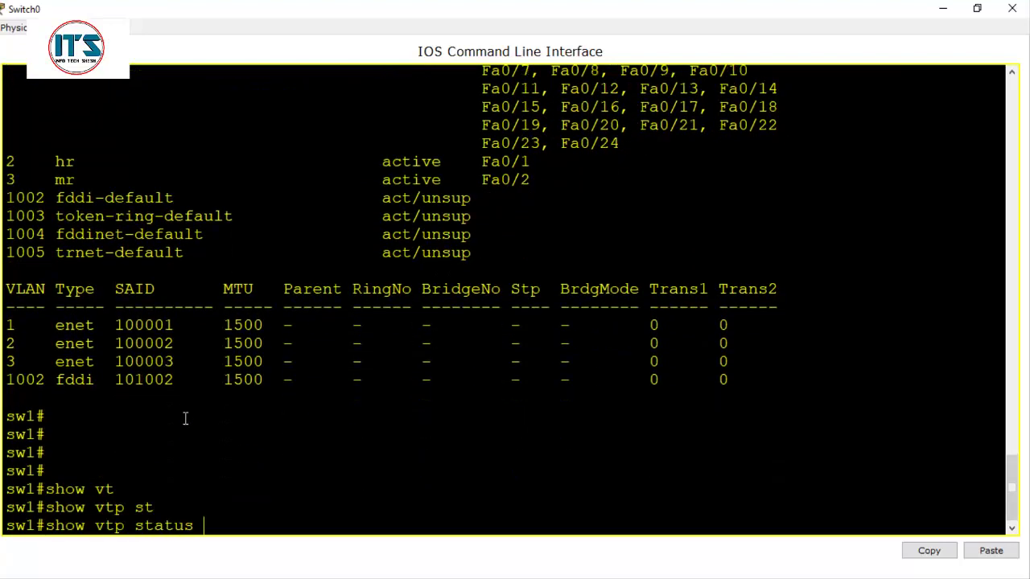
key(Return)
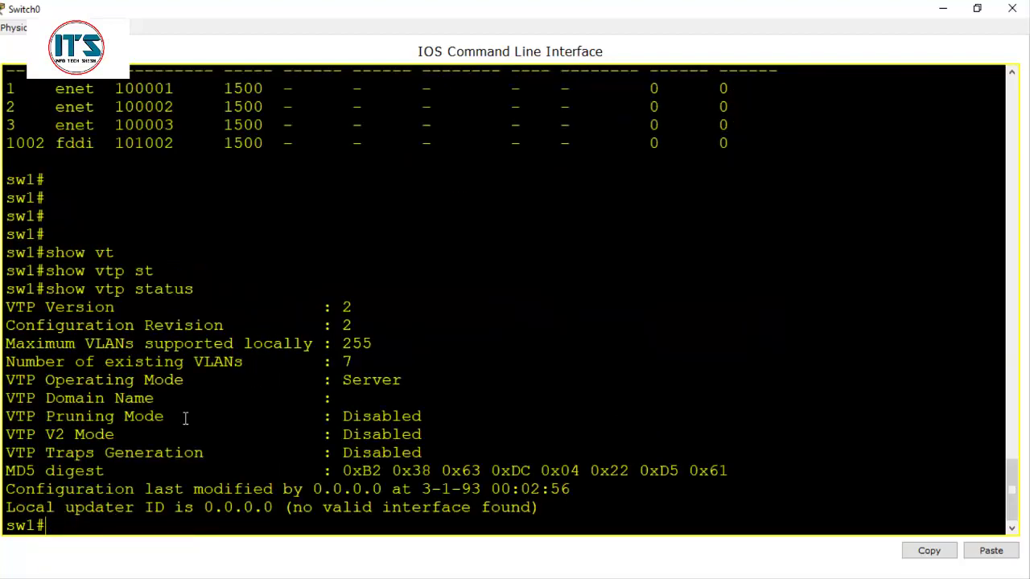
key(Return)
scroll(159, 367, up, 2)
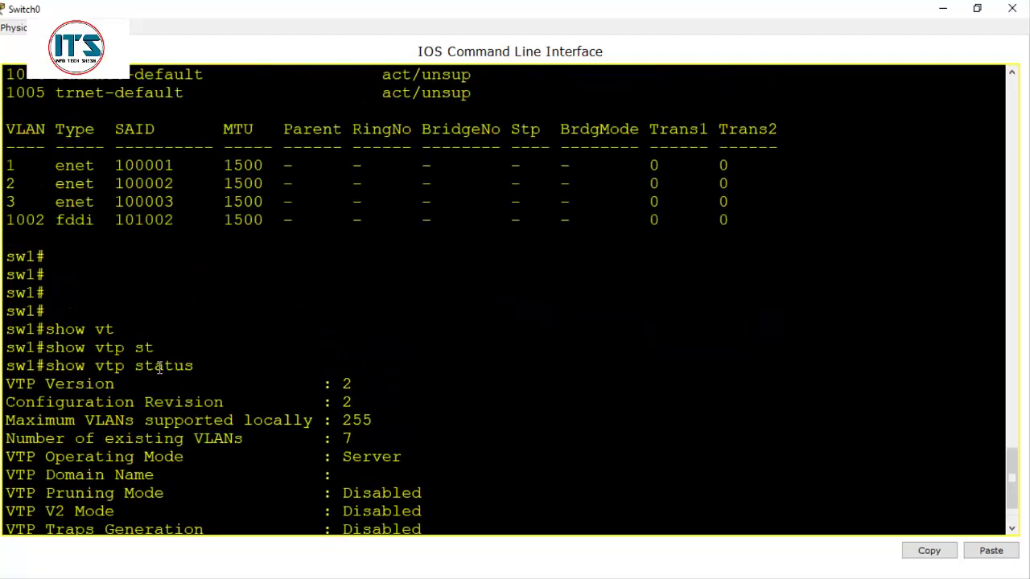
drag(335, 390, 386, 392)
scroll(386, 391, down, 2)
click(83, 312)
drag(84, 312, 349, 304)
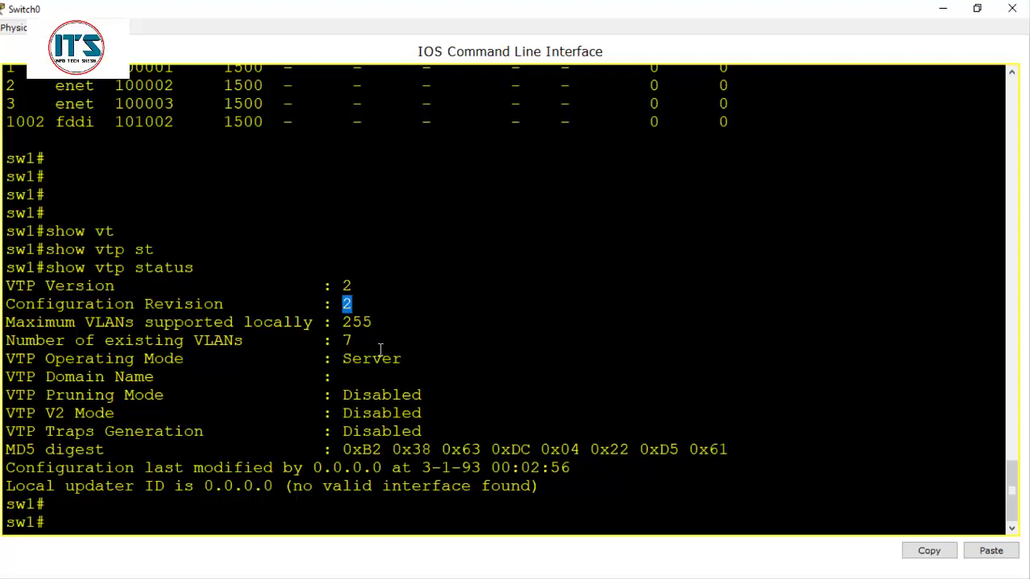
drag(358, 346, 333, 352)
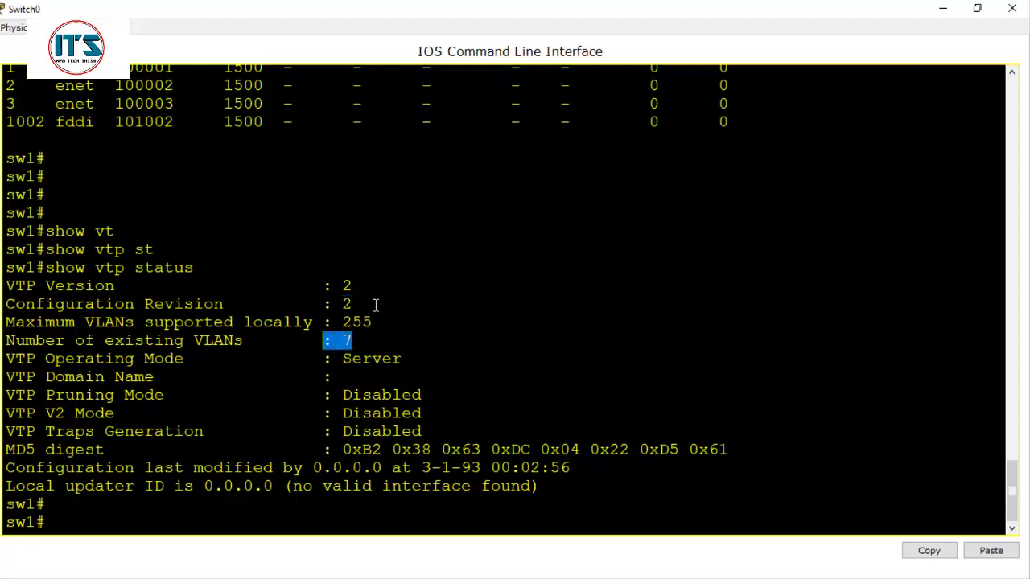
Step: Compare the default, hr, mr and 1002 to 1005 entries in the earlier VLAN table with the VTP count of existing VLANs
scroll(379, 279, up, 6)
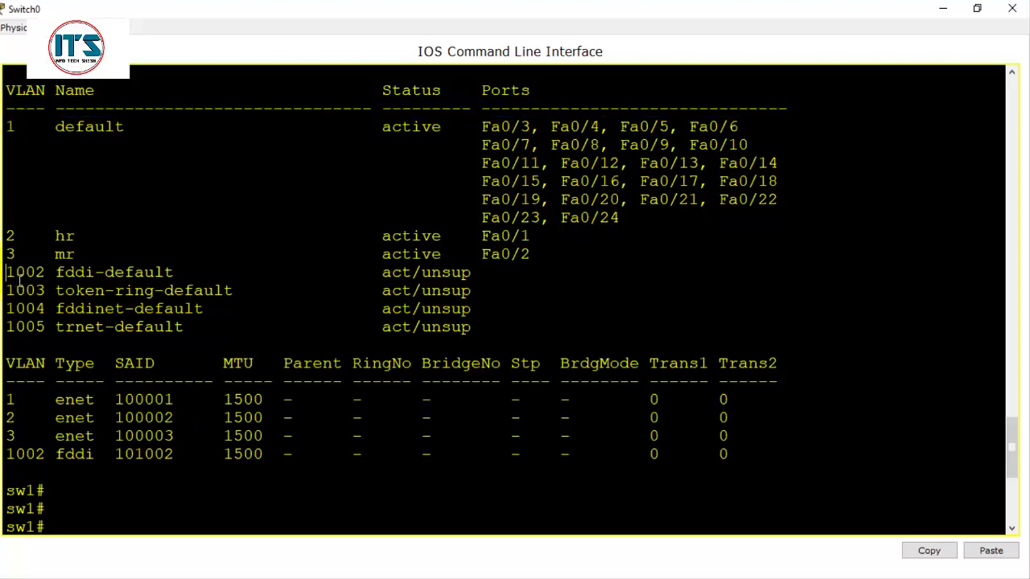
drag(9, 272, 147, 348)
drag(21, 127, 7, 127)
drag(30, 255, 13, 245)
key(Return)
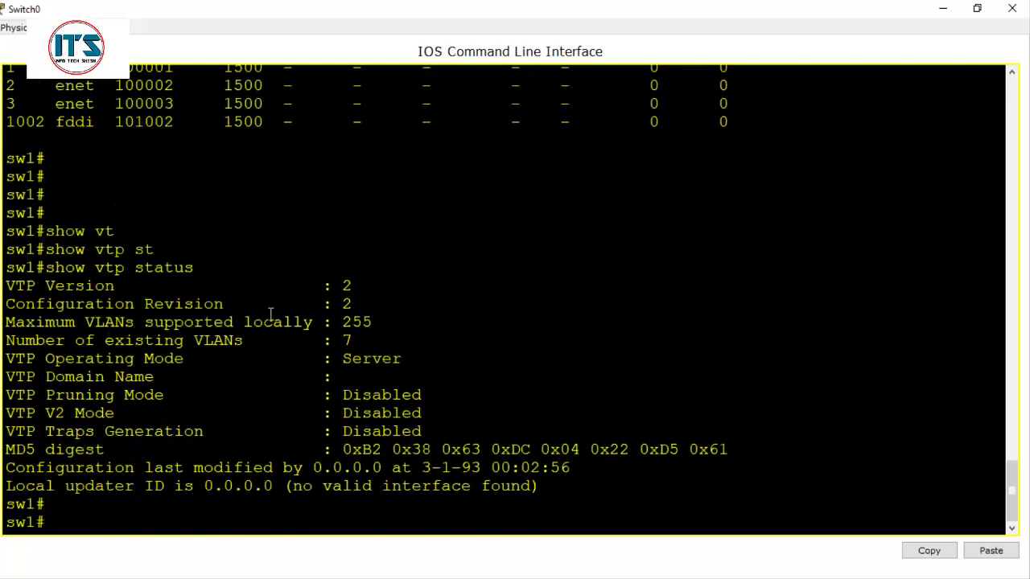
Step: Check the maximum VLANs, operating mode, domain name and pruning, V2 and traps settings in the VTP status, and close the Switch0 window
drag(354, 341, 329, 322)
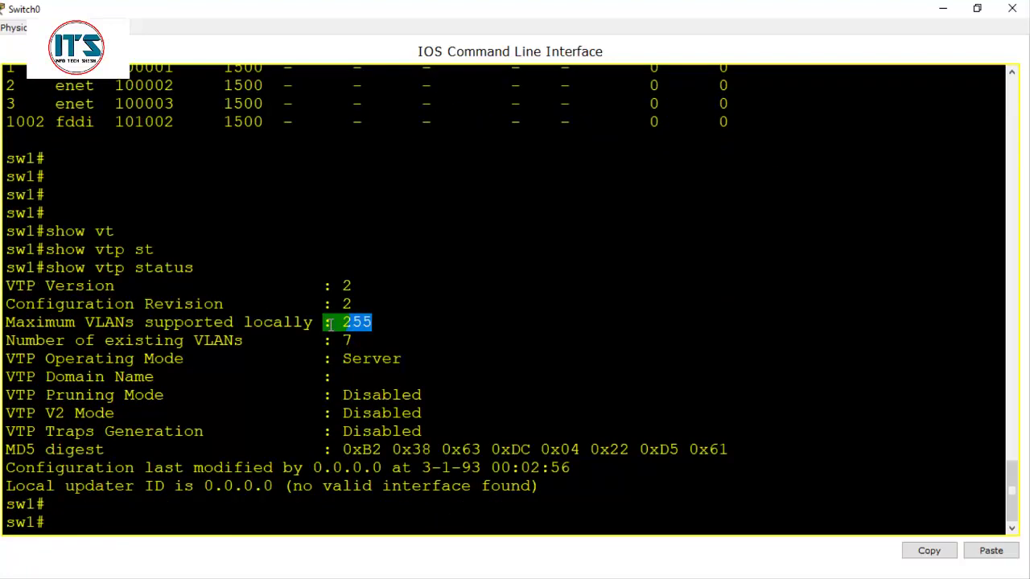
drag(331, 359, 402, 359)
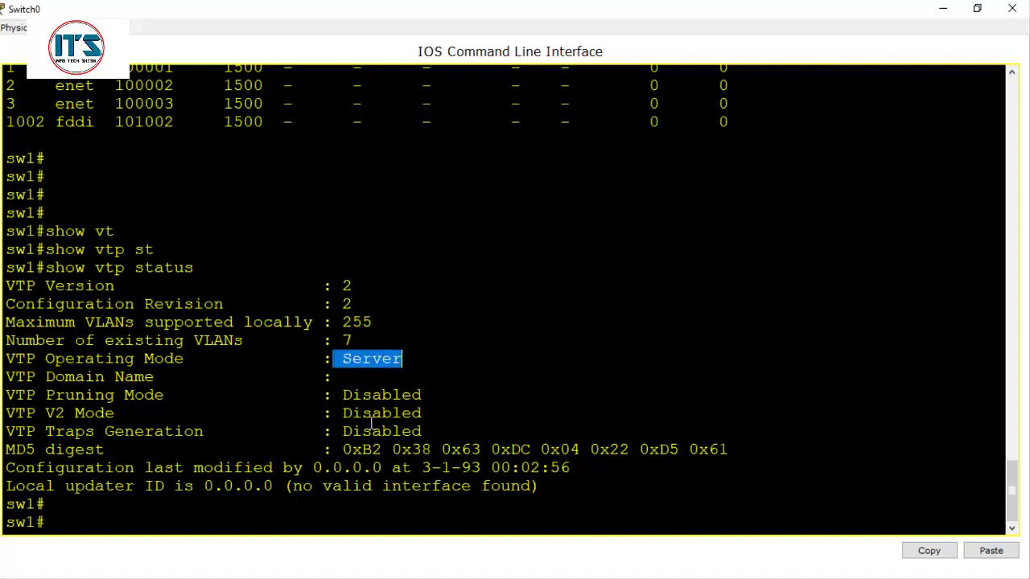
drag(114, 401, 287, 410)
click(354, 415)
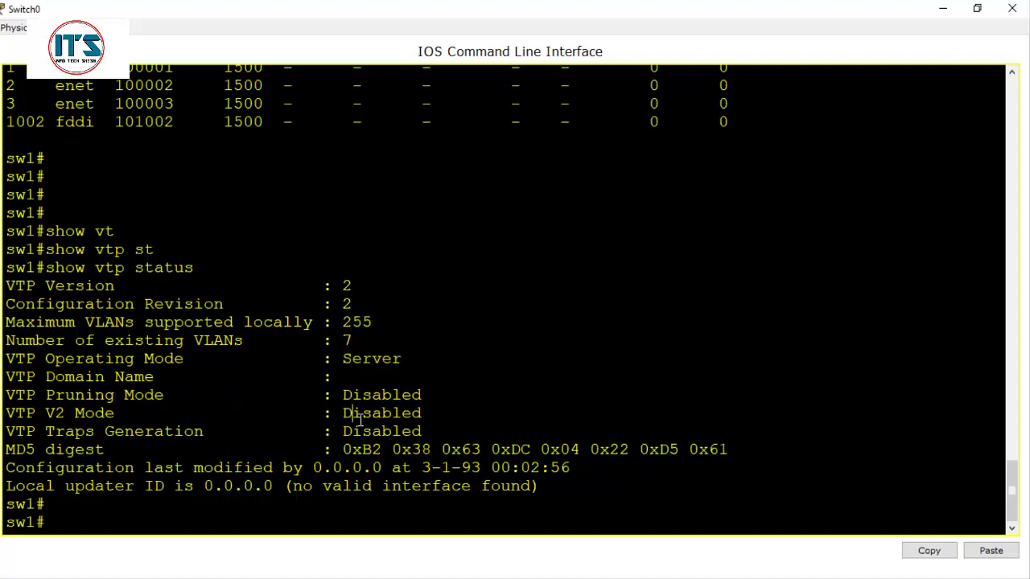
drag(83, 415, 342, 452)
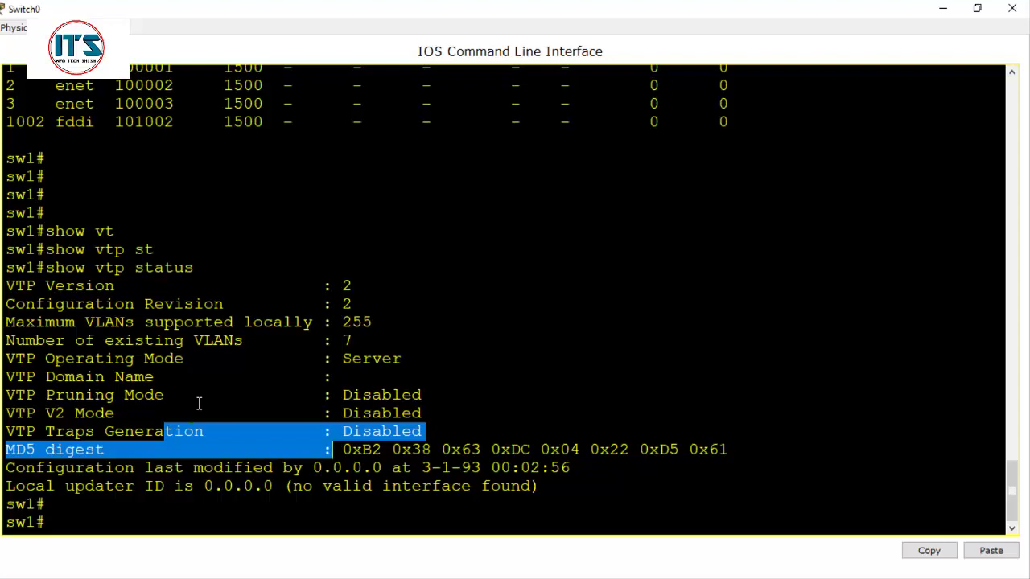
drag(118, 378, 302, 394)
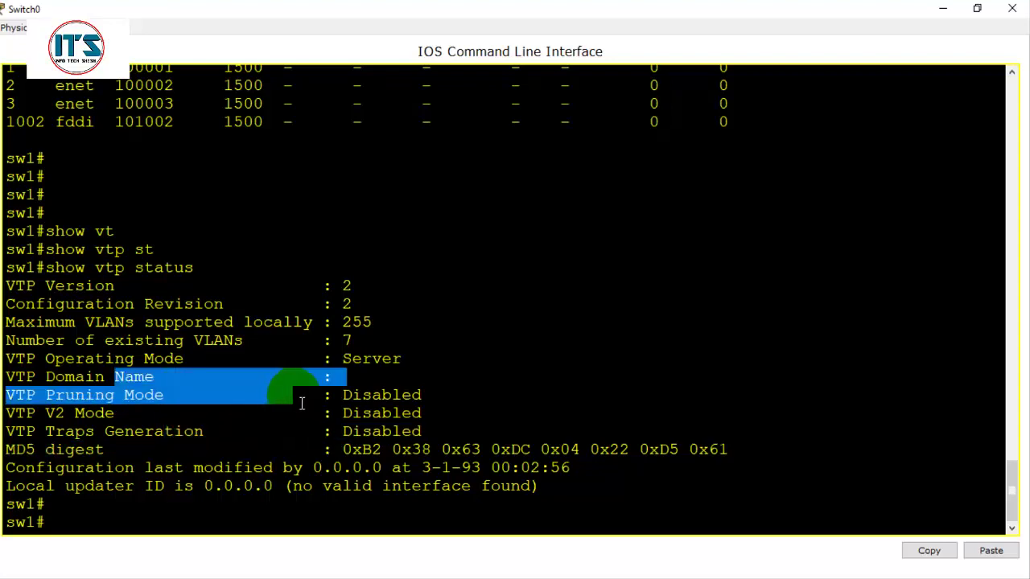
click(354, 378)
click(105, 522)
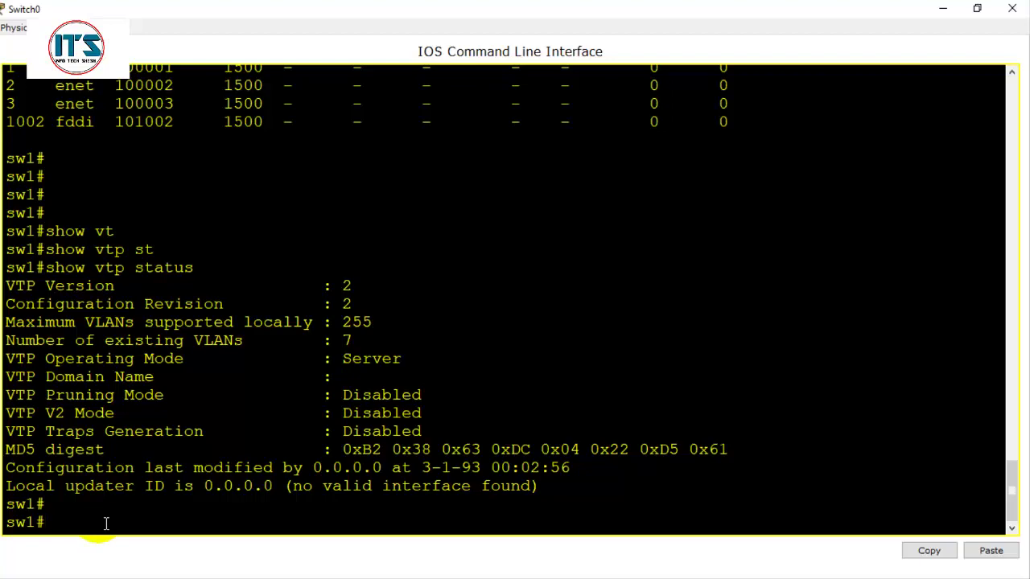
click(1013, 8)
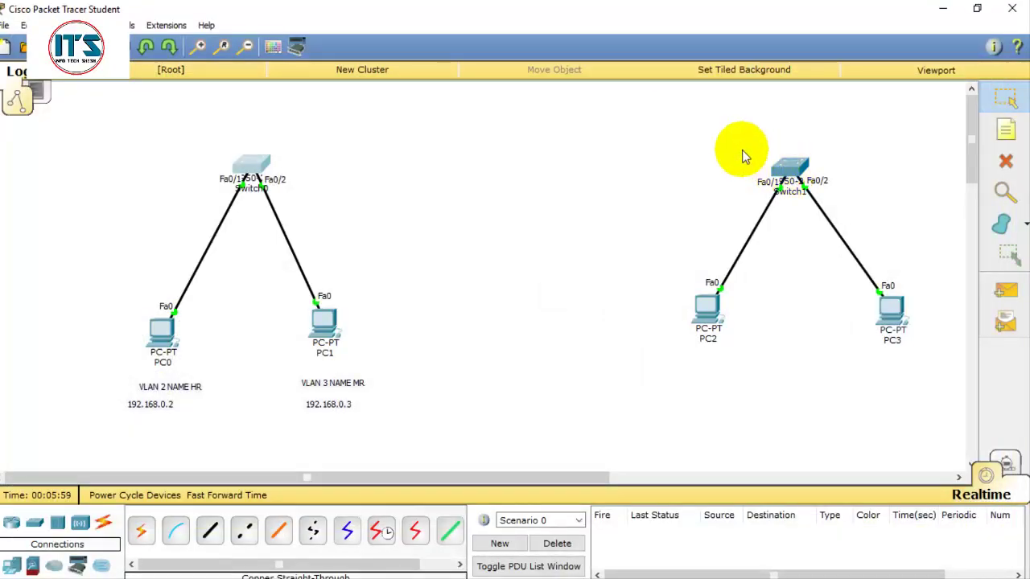
Step: Move Switch1 with PC2 and PC3 closer to Switch0 and connect both switches' FastEthernet0/3 ports with a copper cross-over cable
drag(667, 126, 925, 379)
drag(789, 179, 632, 172)
click(244, 529)
click(253, 168)
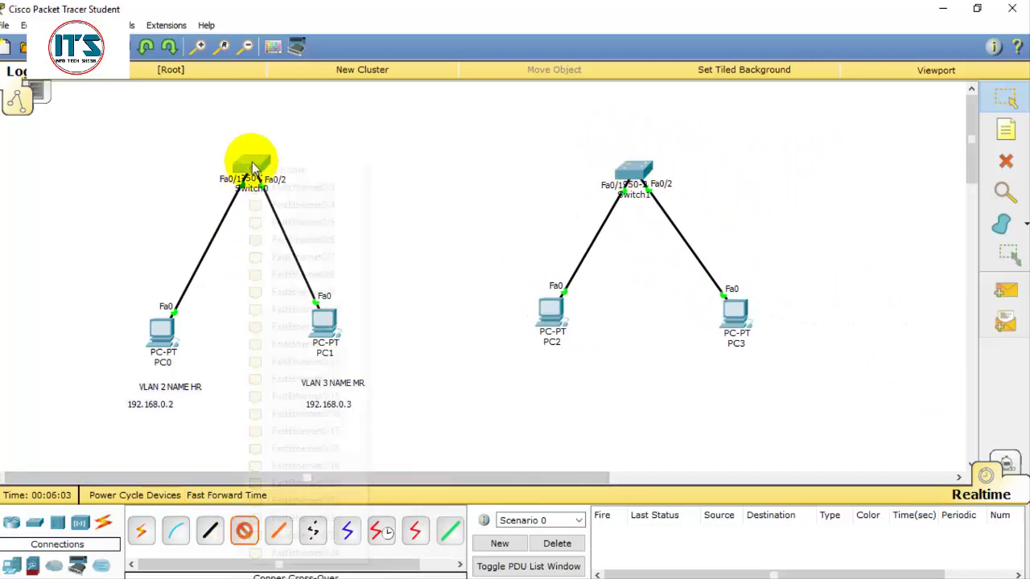
click(265, 189)
click(626, 169)
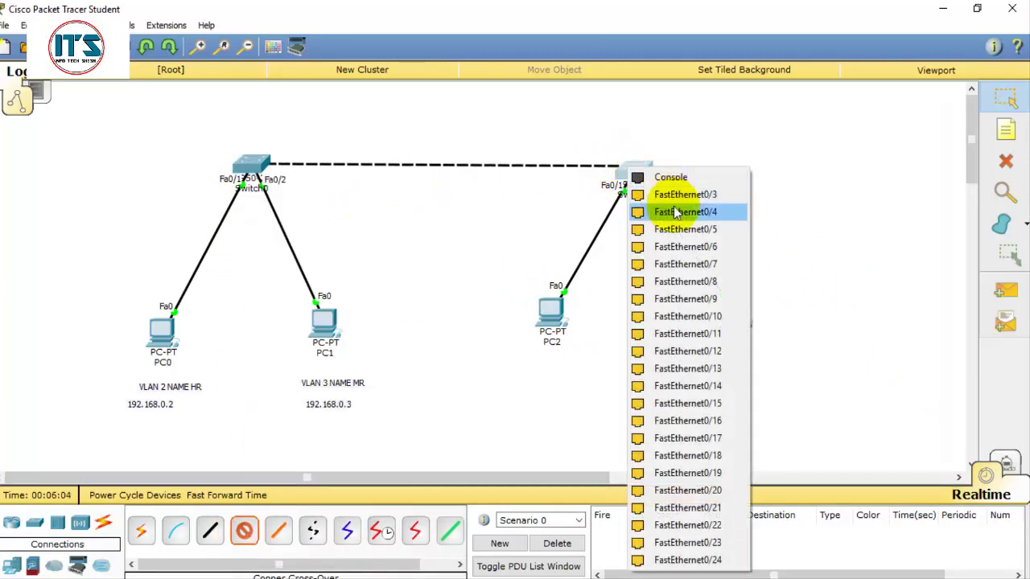
click(681, 194)
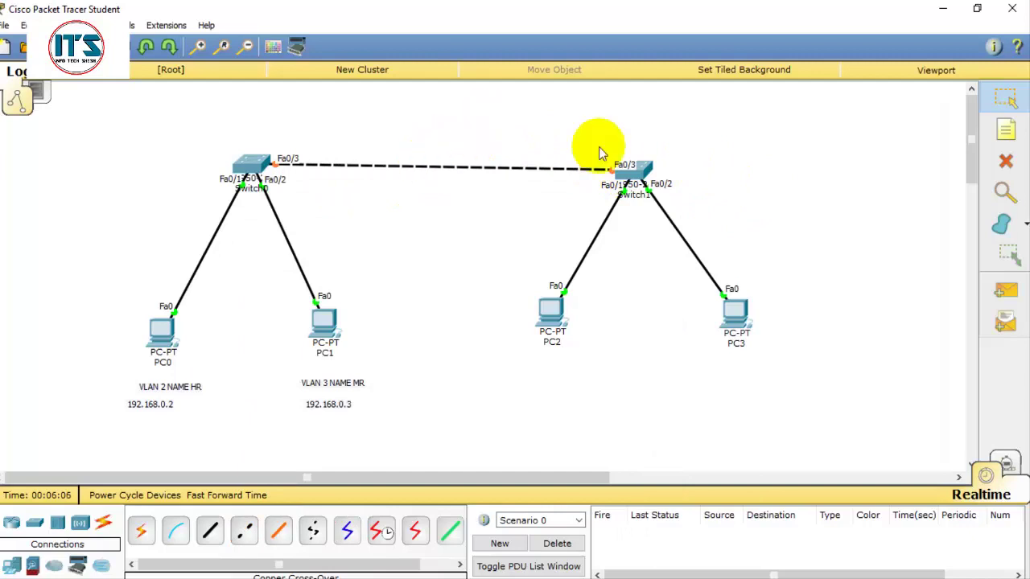
Step: Add a SERVER note beside Switch0 and a CLIENT note beside Switch1, and return to the Select tool
click(1006, 129)
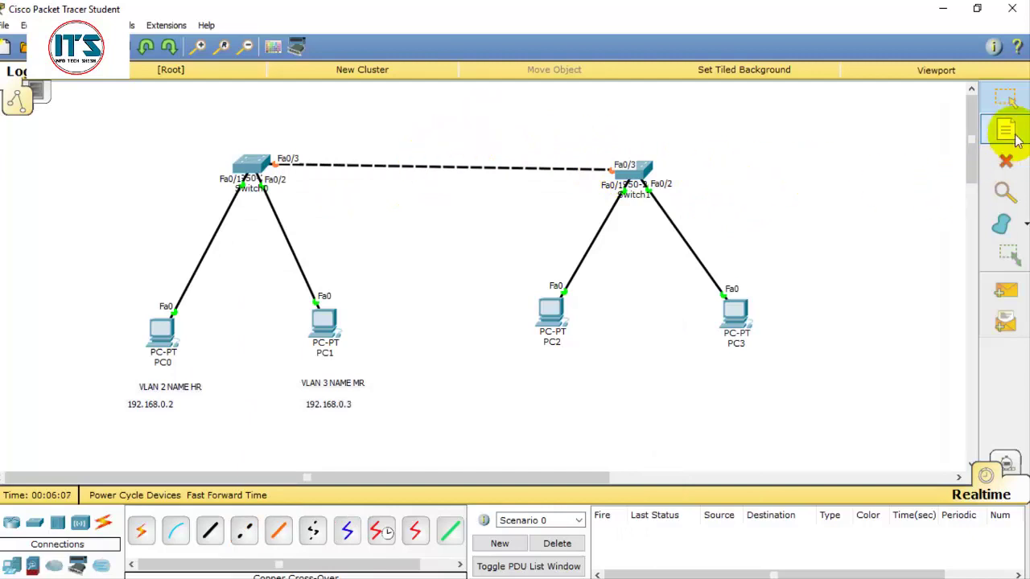
click(291, 196)
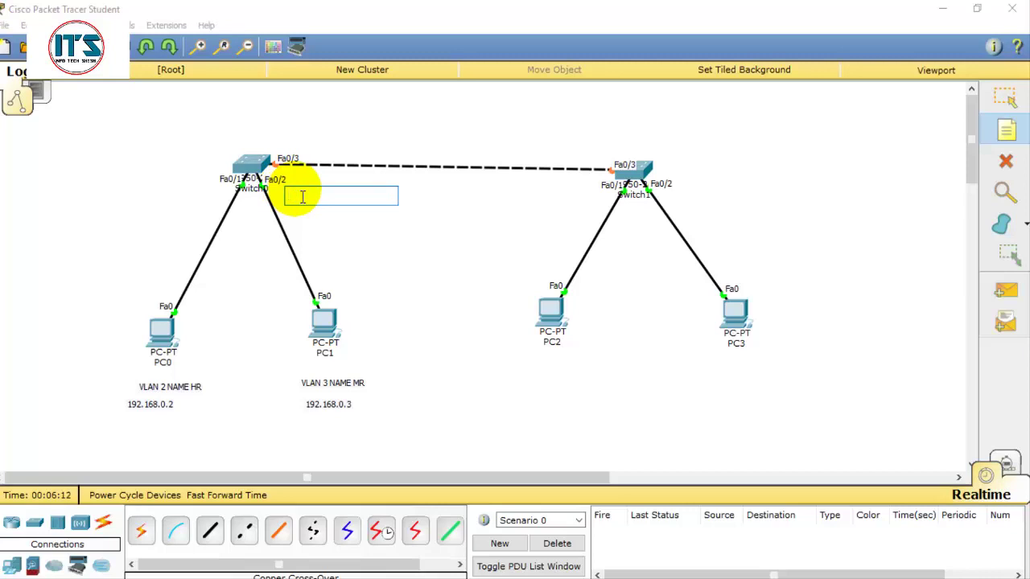
text(server)
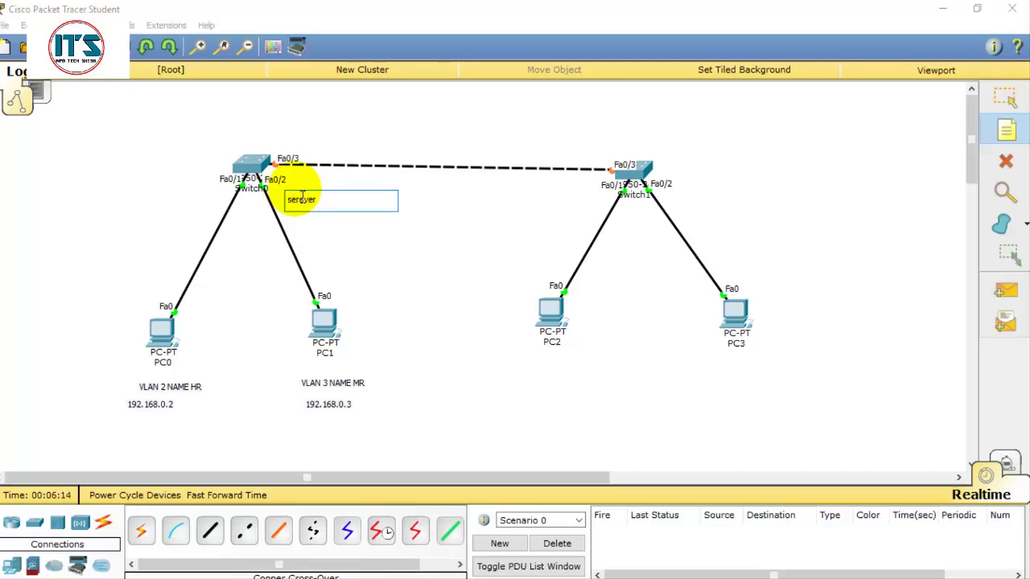
key(Caps_Lock)
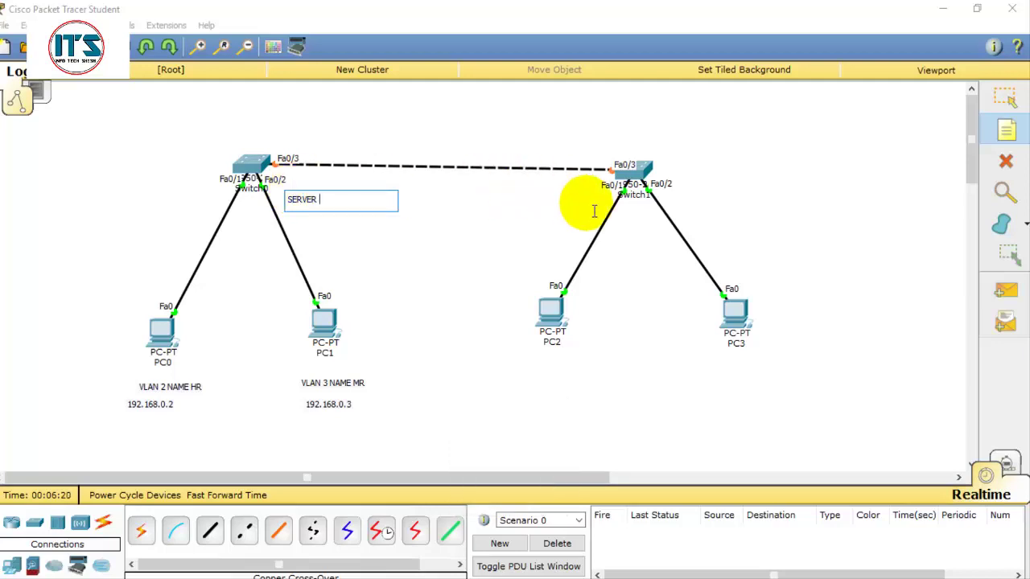
click(690, 181)
text(Cli)
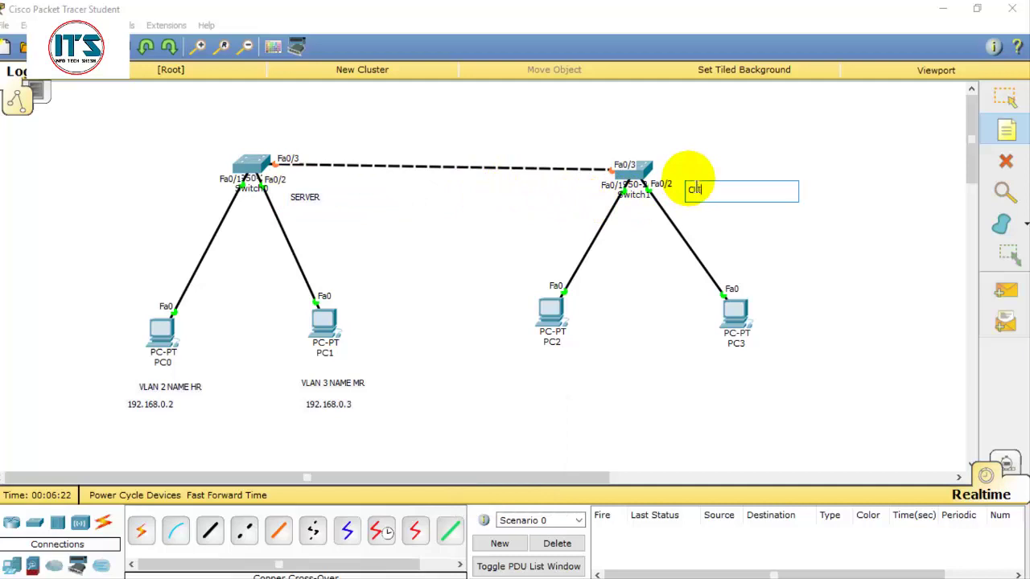
text(ENT)
click(1004, 98)
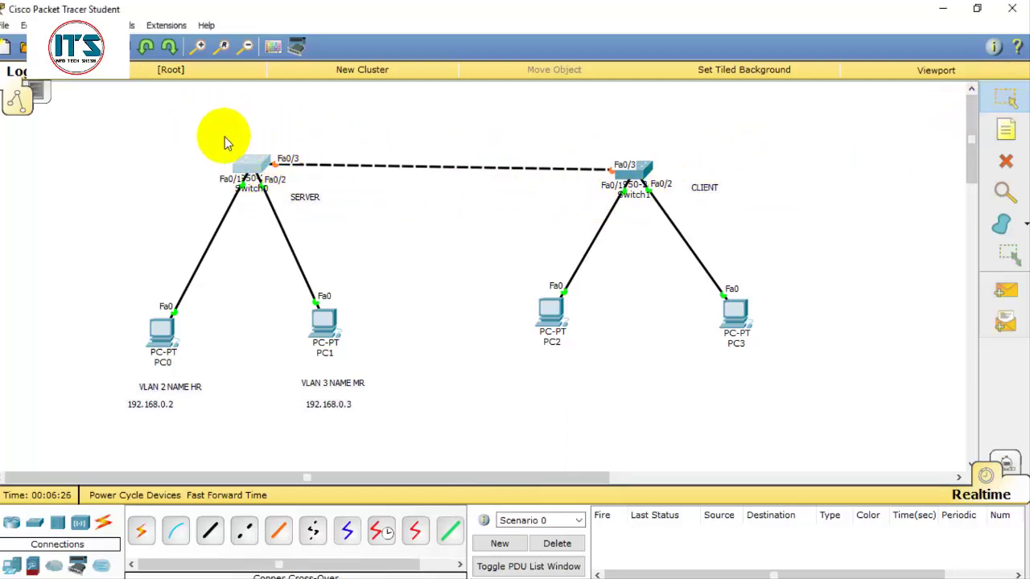
Step: Reopen Switch0's command line in a maximized window and enter global configuration mode
drag(211, 133, 253, 185)
click(251, 169)
click(704, 108)
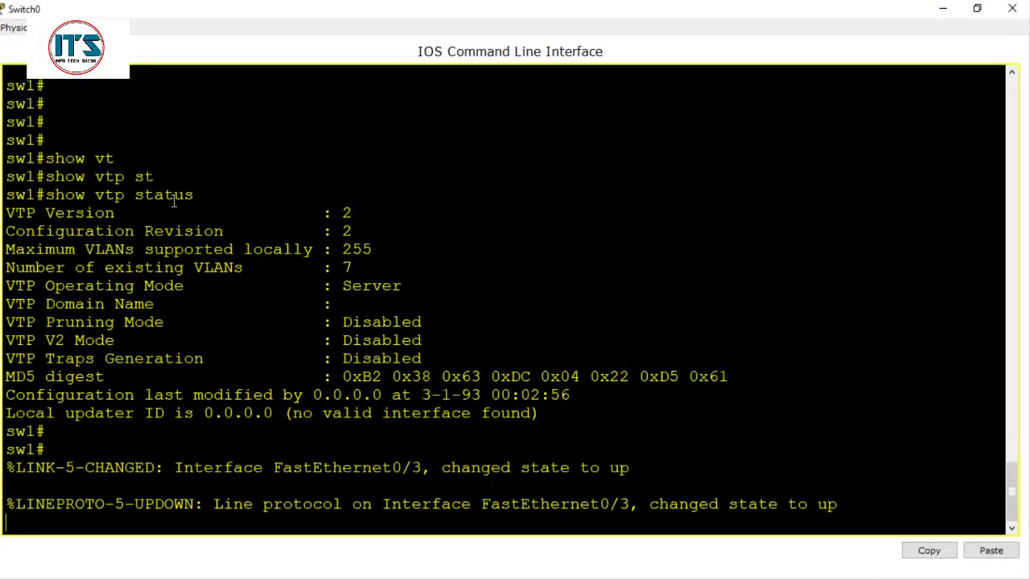
key(Return)
key(Return)
key(ctrl+z)
key(Return)
key(Return)
key(Return)
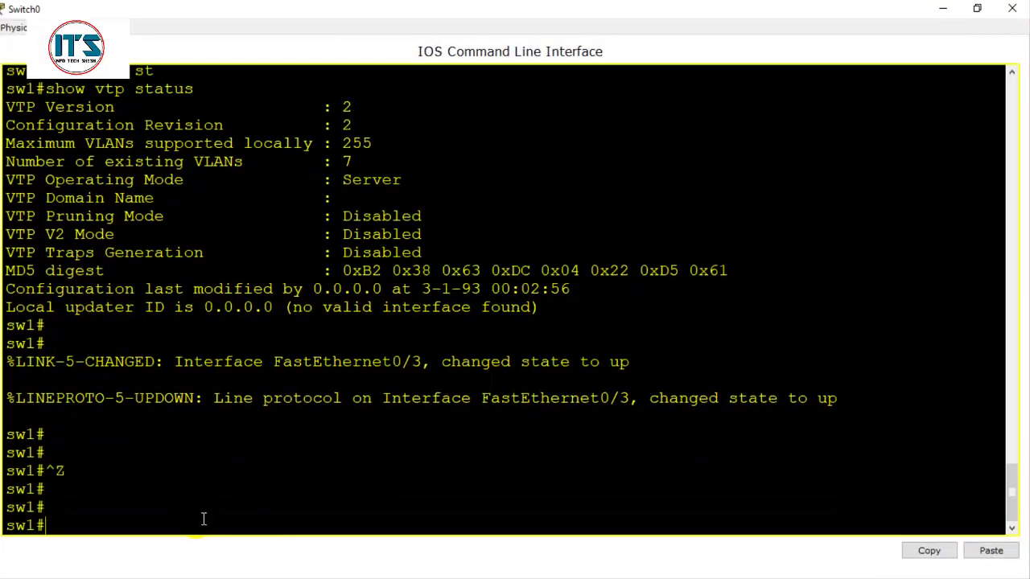
text(CONF T)
key(Return)
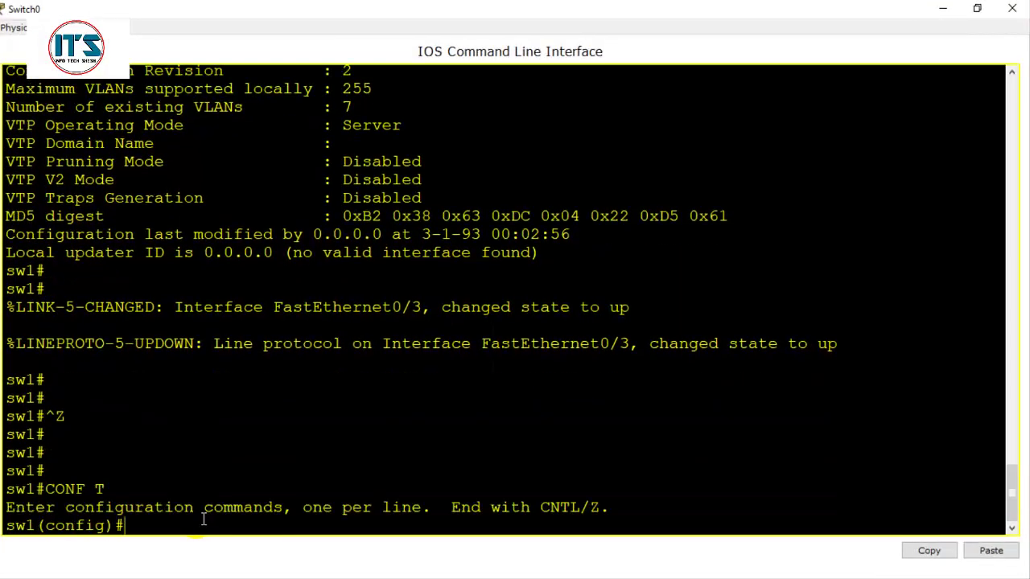
Step: Assign the VLAN 1 interface of Switch0 the IP address 192.168.0.1 with subnet mask 255.255.255.0
text(INT)
key(Caps_Lock)
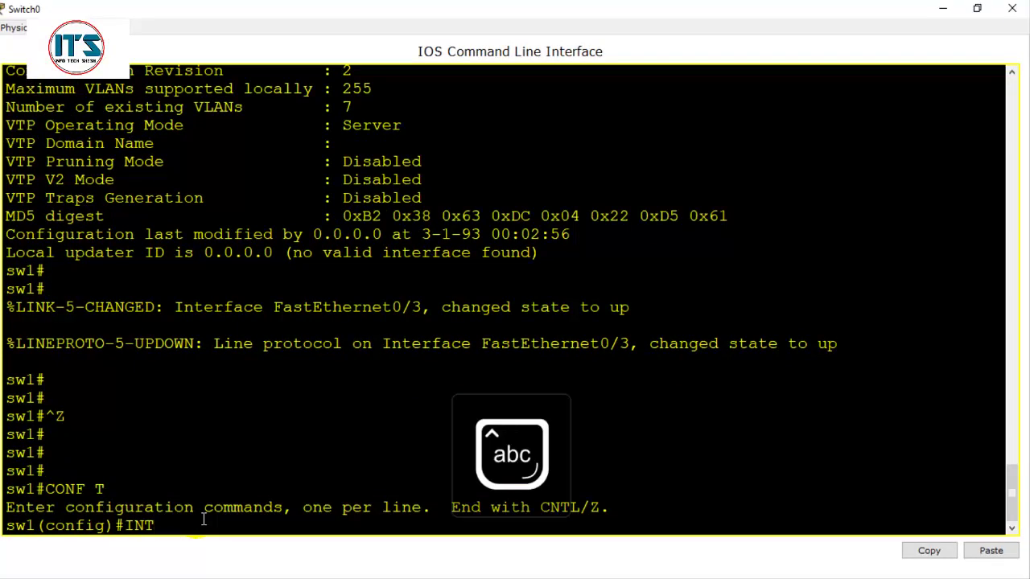
key(BackSpace)
key(BackSpace)
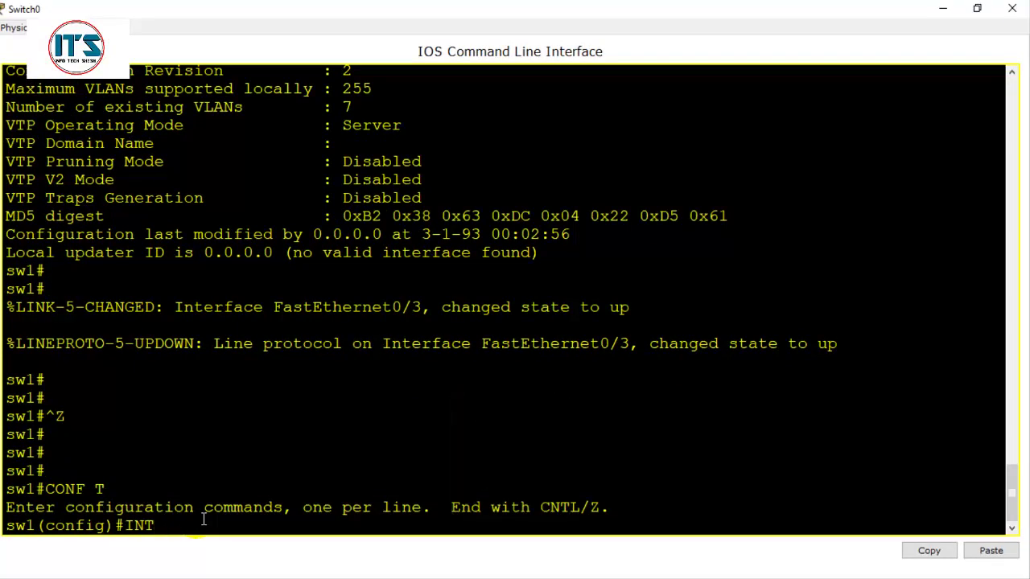
text(vla)
key(Tab)
text(1)
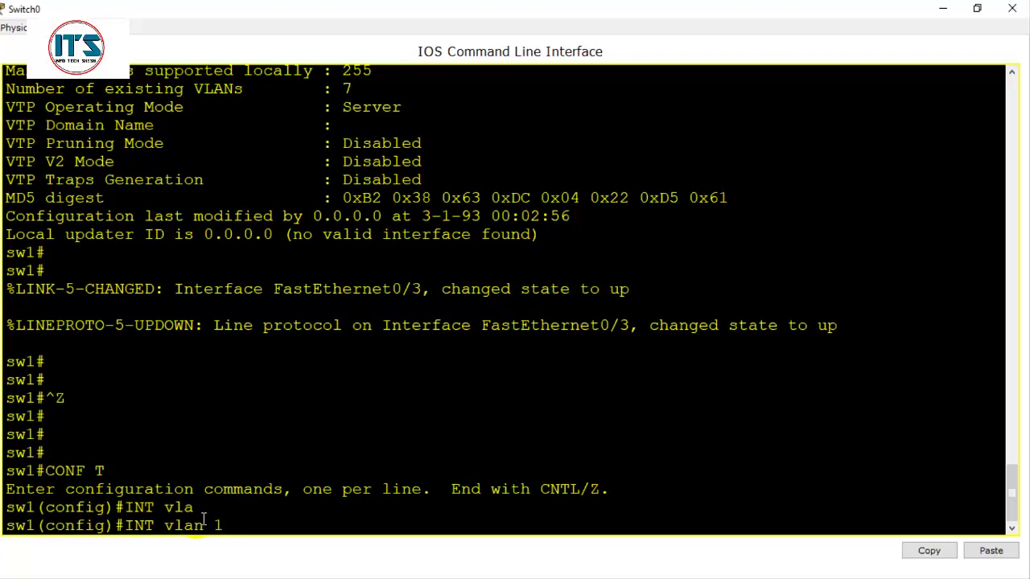
key(Return)
text(ip add )
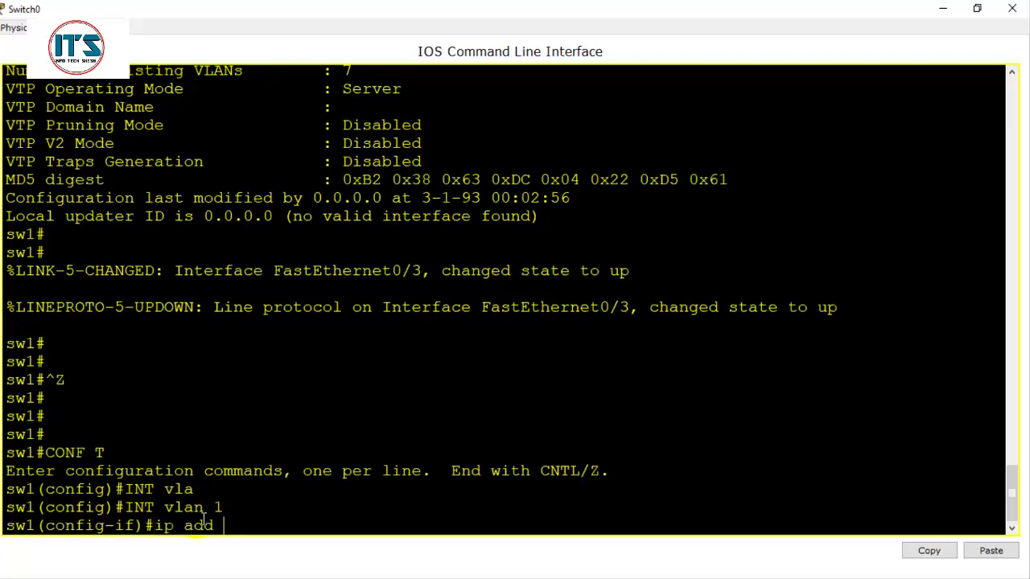
text(192.168.0.1 255.25)
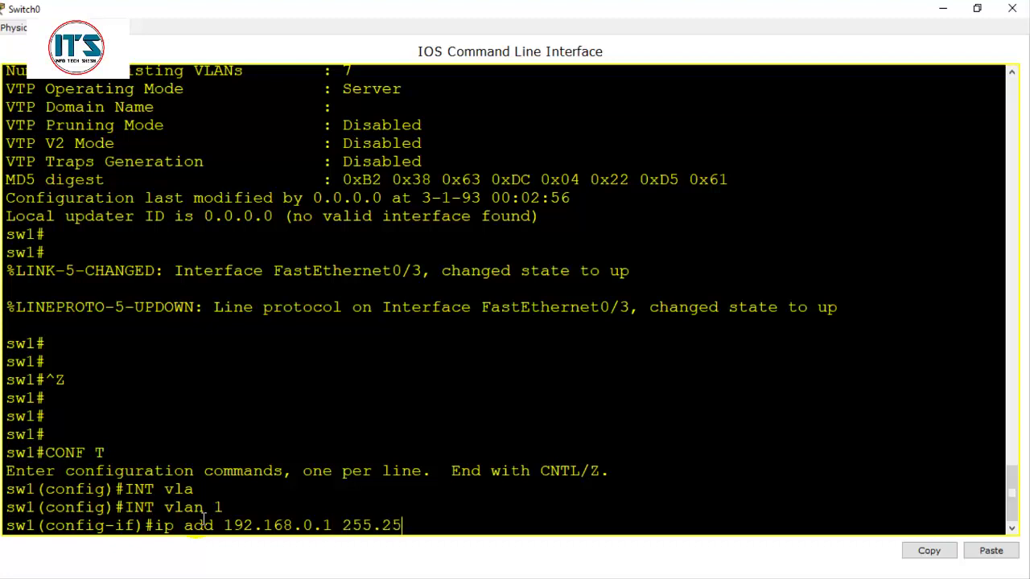
text(5.255.0)
key(Return)
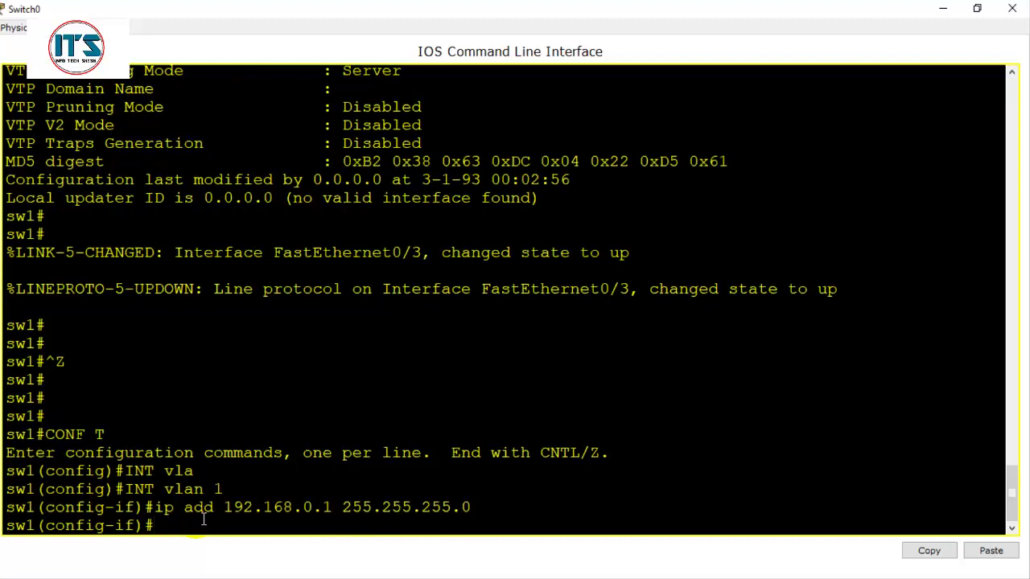
Step: Enable Switch0's VLAN 1 interface with the no shutdown command
text(no shut)
key(Return)
key(Return)
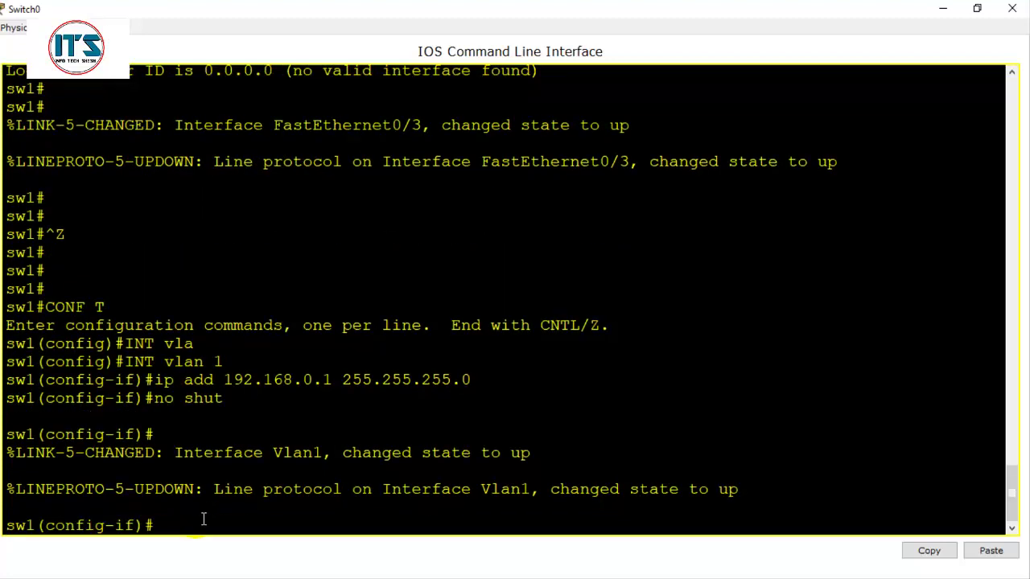
key(Return)
key(Return)
Step: Leave interface and global configuration modes to return Switch0 to privileged EXEC mode
text(exit)
key(Return)
key(Return)
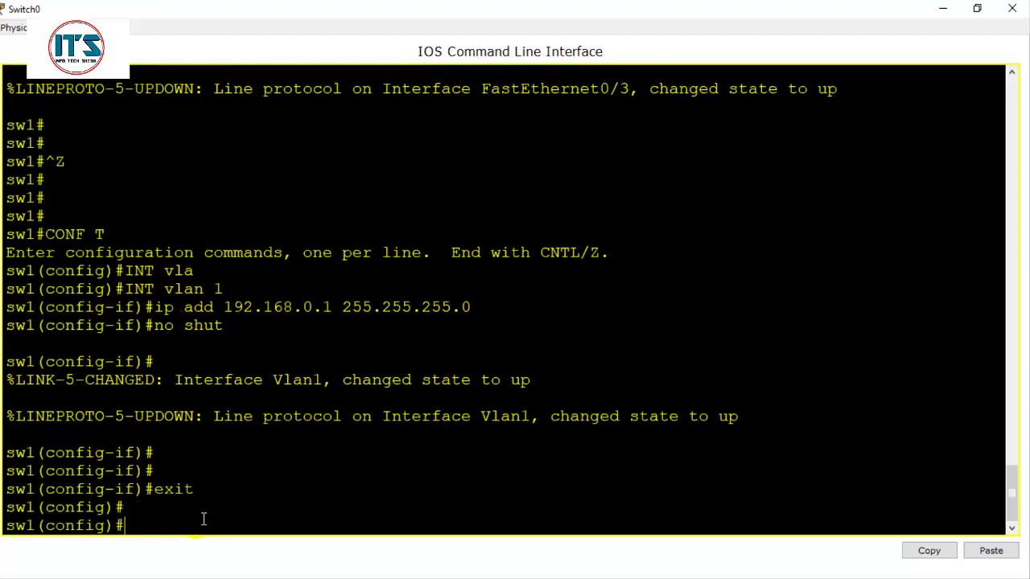
key(Return)
text(exit)
key(Return)
key(Return)
key(Return)
key(Return)
key(Return)
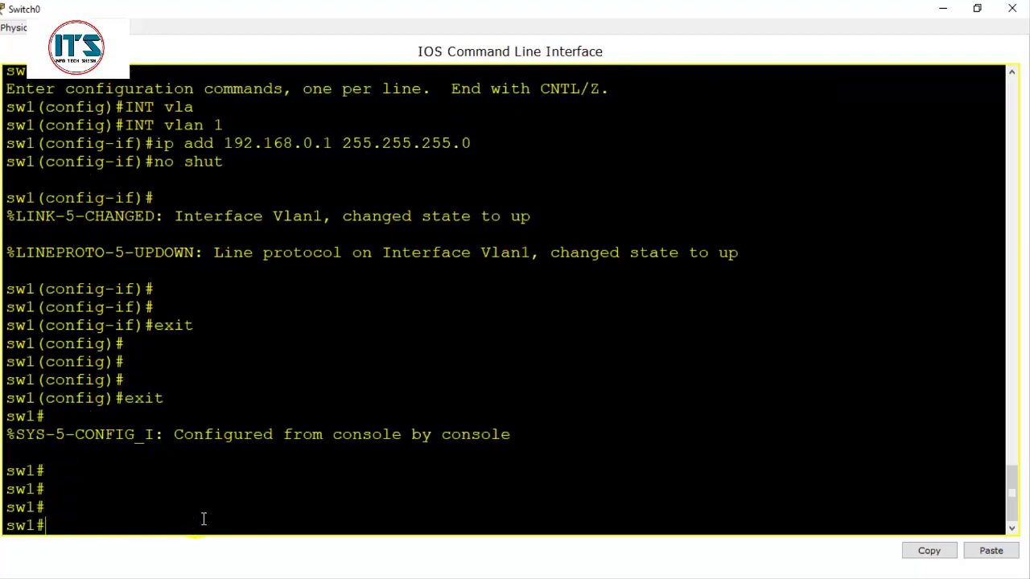
Step: Reopen Switch0's command line in a maximized window and display its VTP status
click(1012, 9)
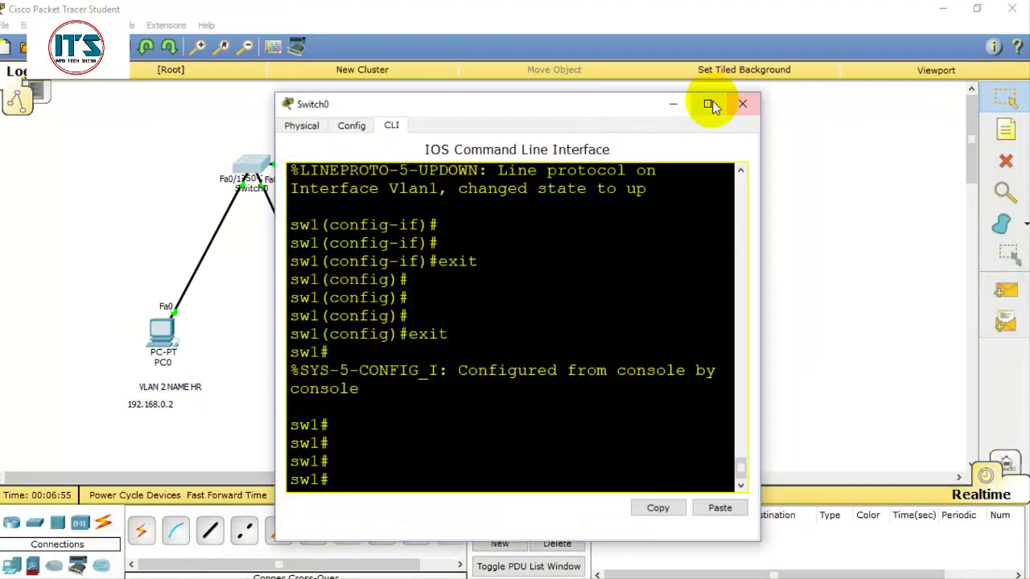
click(713, 104)
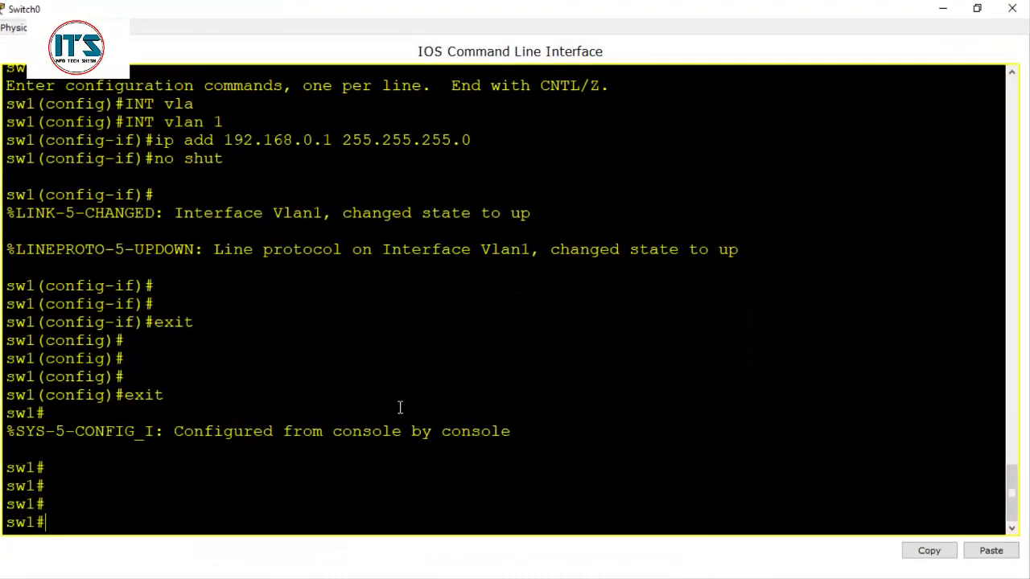
text(show v)
drag(3, 468, 45, 468)
click(120, 535)
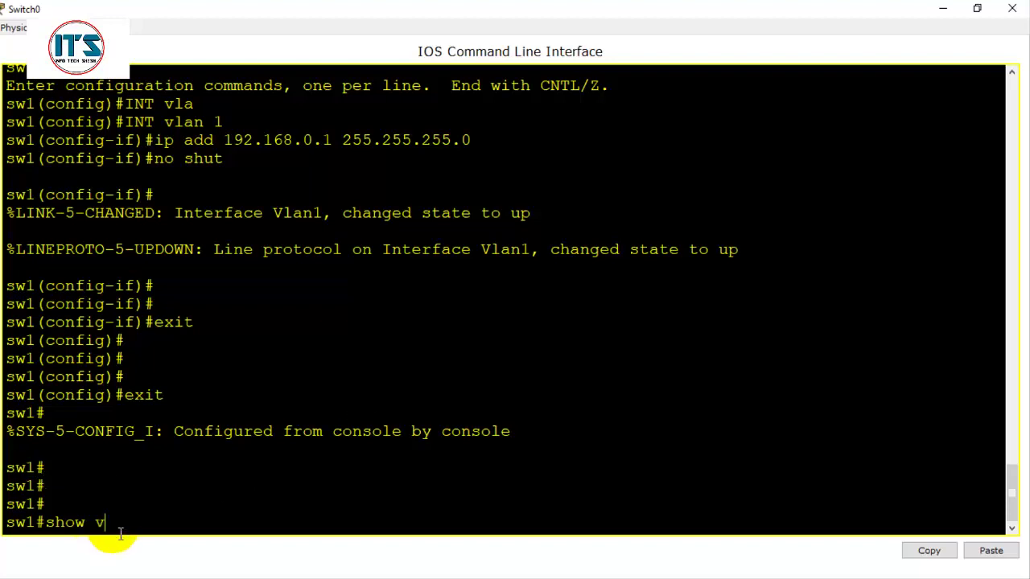
text(o)
key(Tab)
key(BackSpace)
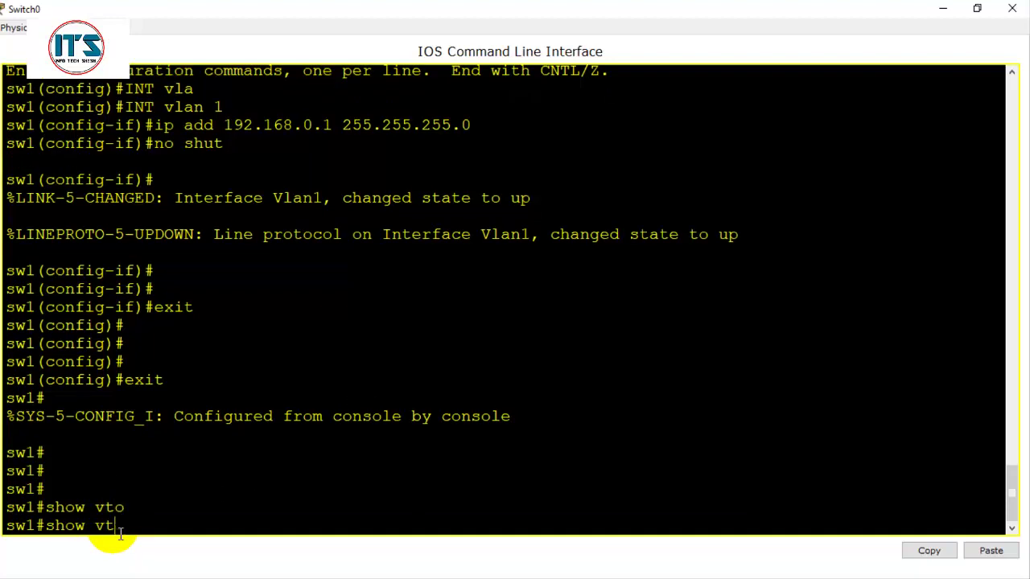
key(Tab)
text(st)
key(Tab)
key(Return)
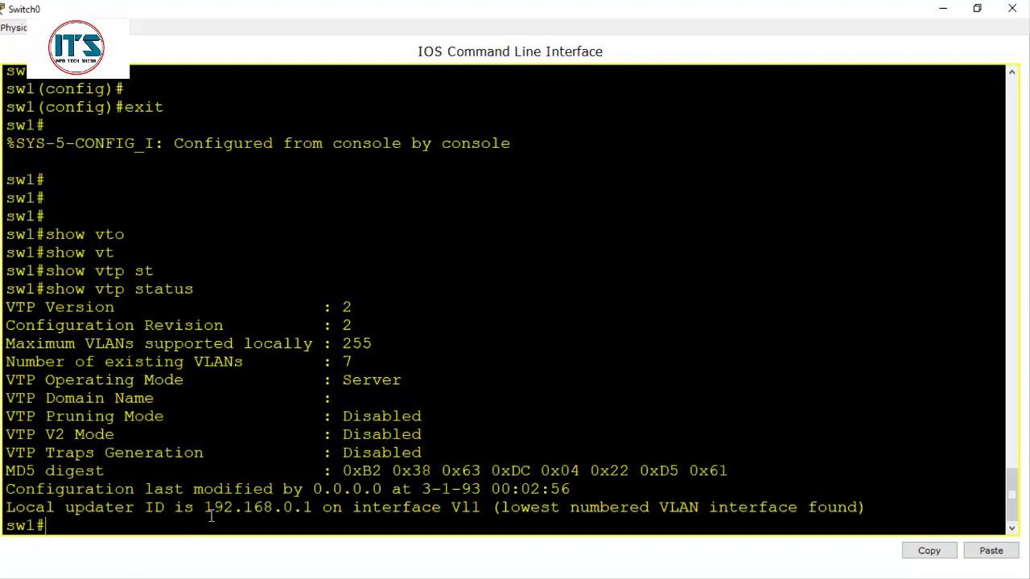
Step: Examine the local updater ID, last-modified time, VLAN count, operating mode and disabled options in Switch0's VTP status
drag(204, 508, 312, 510)
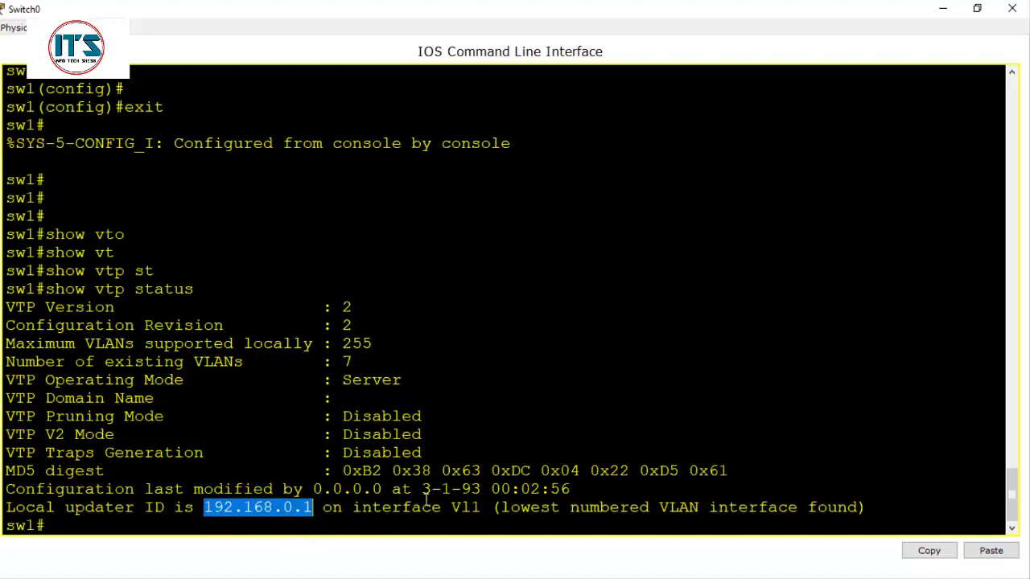
drag(422, 489, 5, 492)
drag(423, 492, 571, 492)
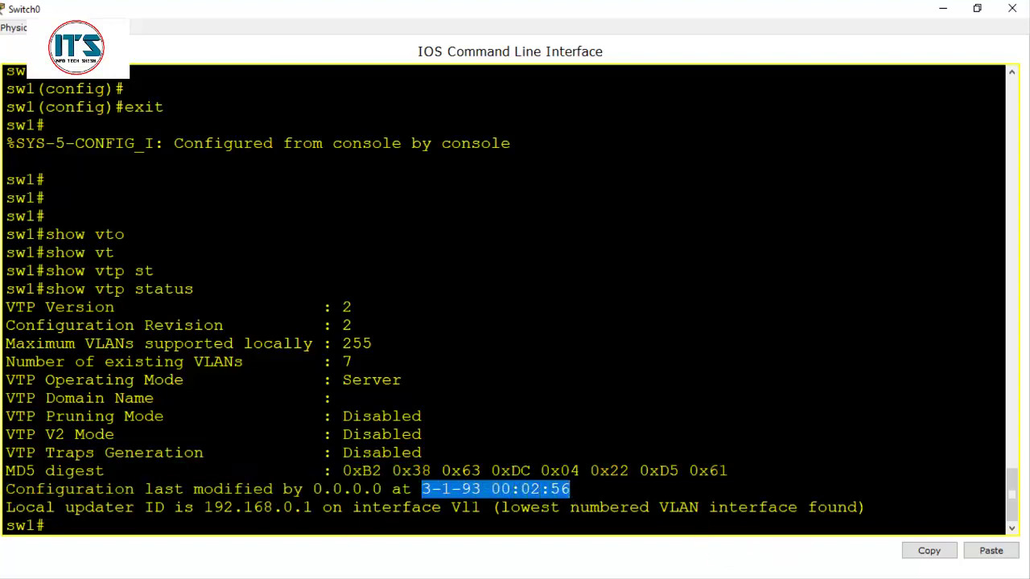
click(821, 552)
click(566, 416)
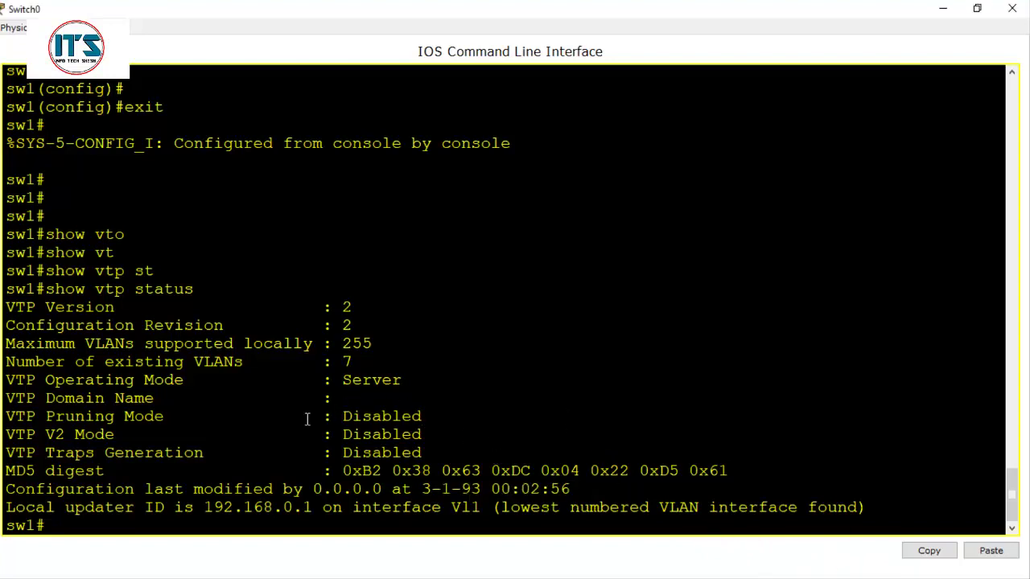
click(1011, 10)
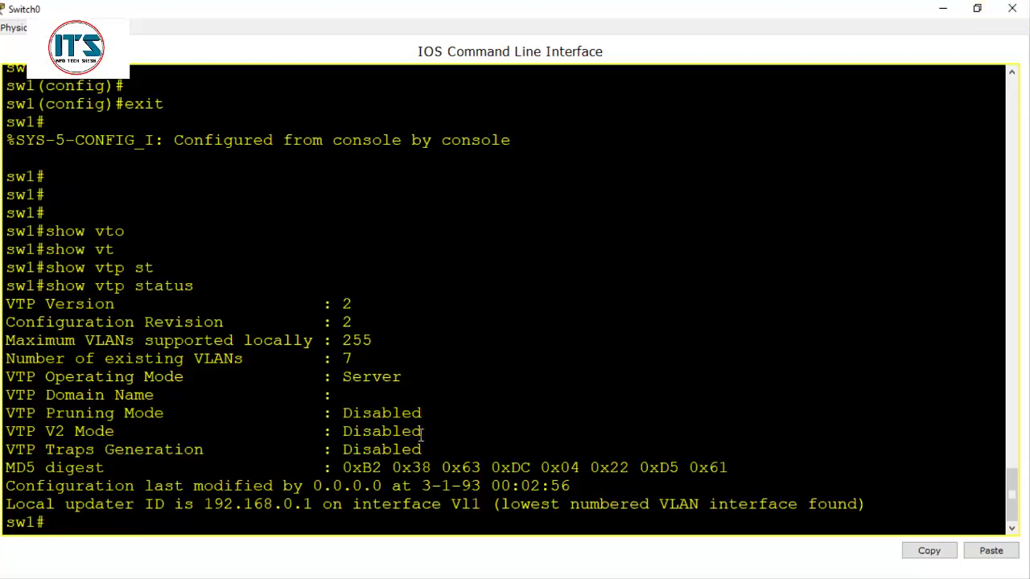
drag(345, 382, 381, 361)
drag(343, 451, 352, 432)
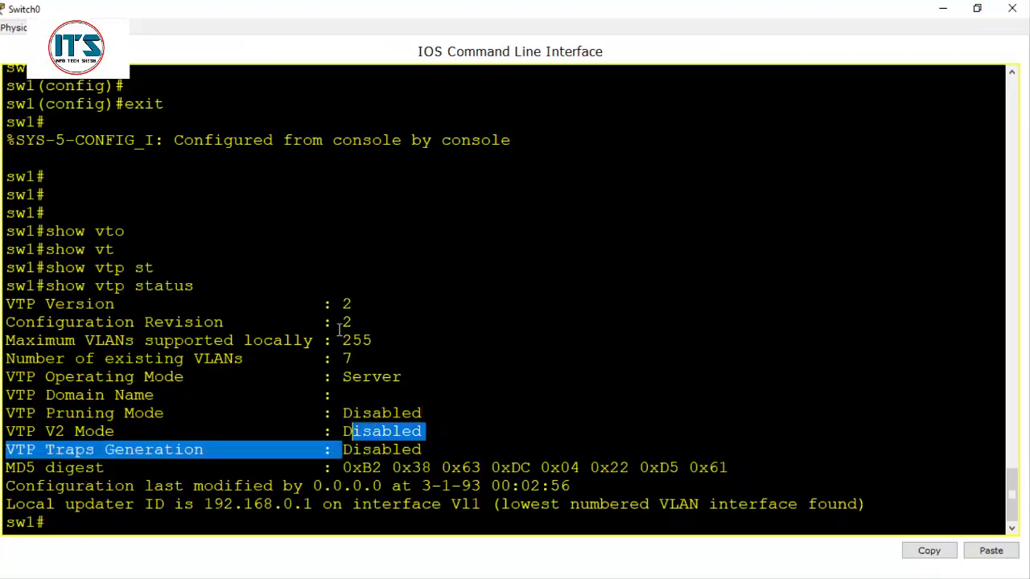
click(1011, 14)
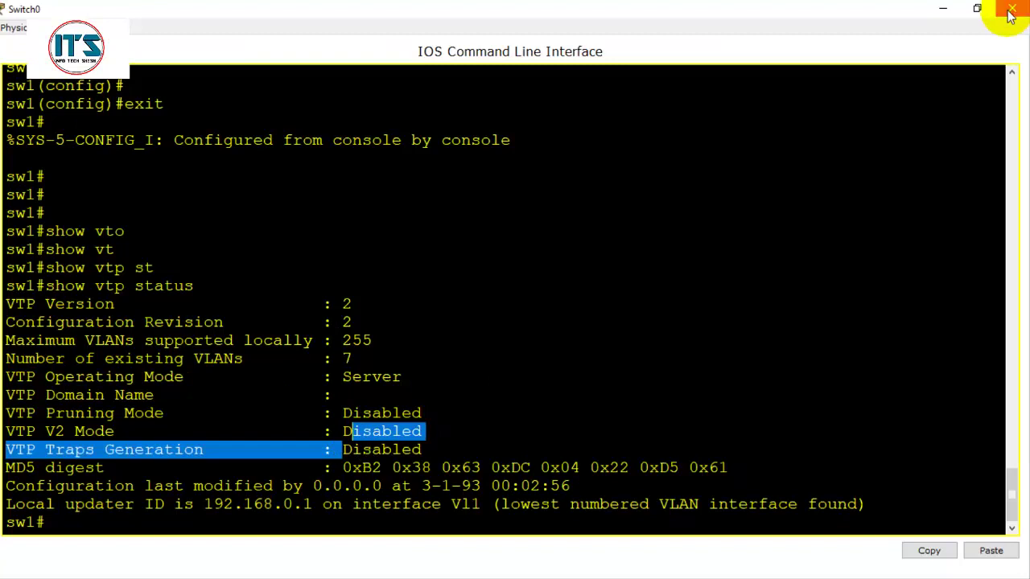
drag(330, 288, 442, 470)
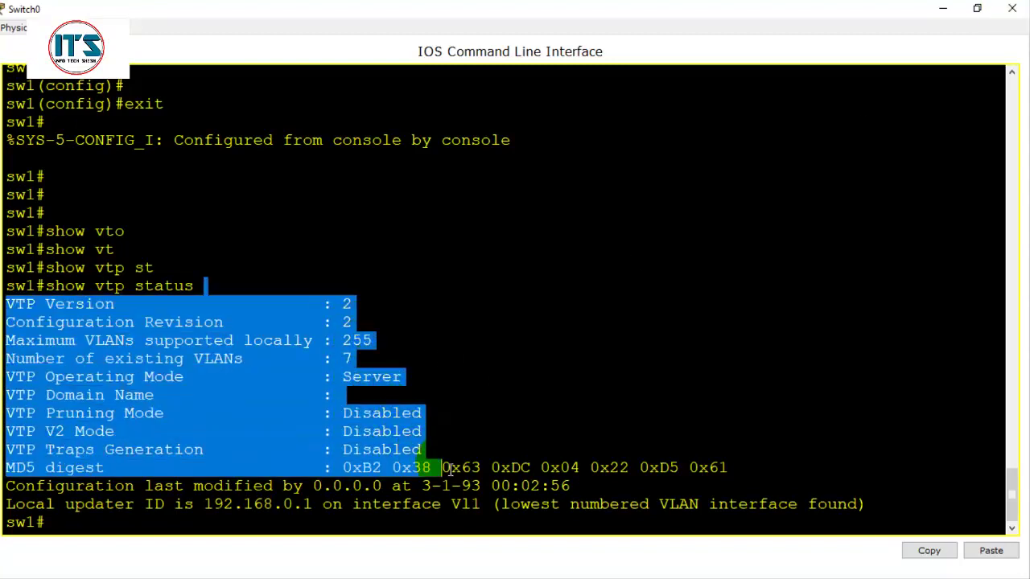
click(428, 388)
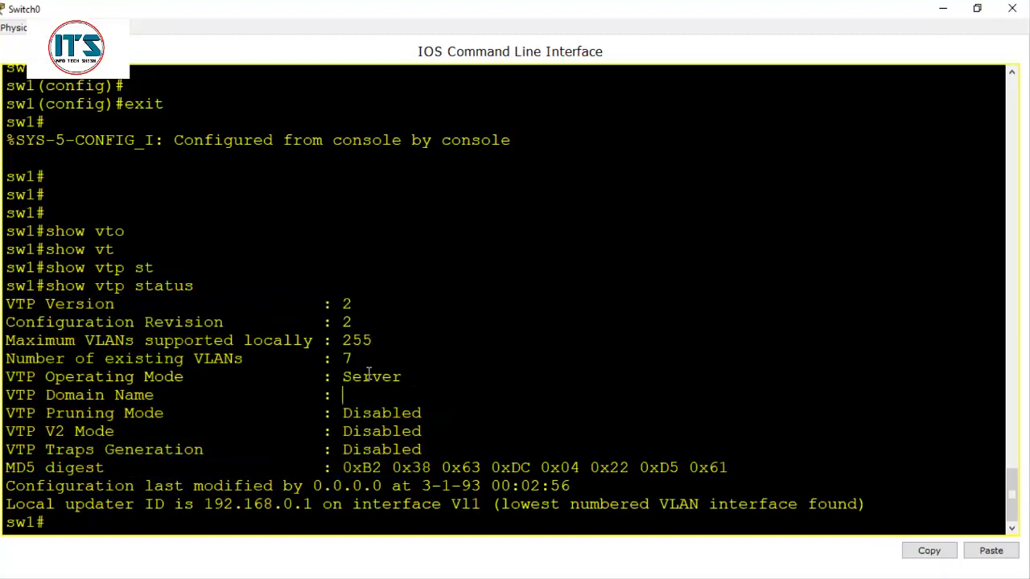
drag(367, 364, 341, 340)
Step: Close Switch0's window to check the topology, and reopen its command line maximized at a fresh prompt
click(1012, 8)
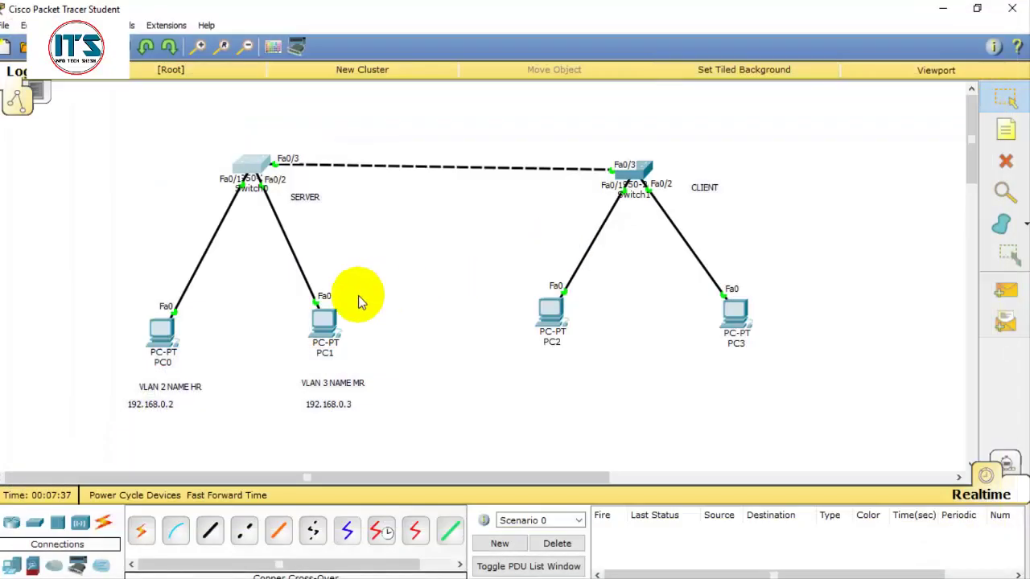
click(251, 172)
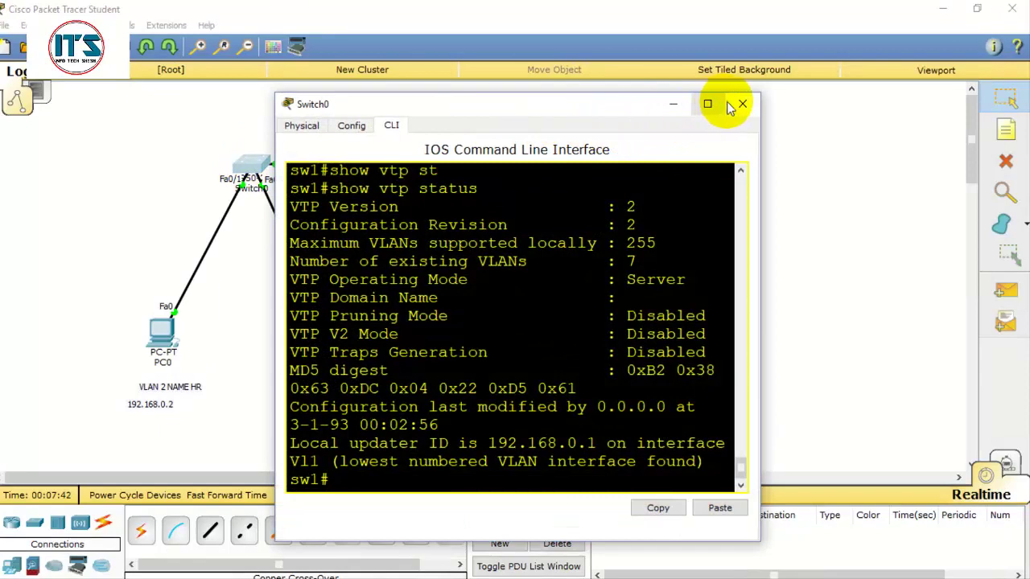
click(708, 104)
key(Return)
key(Return)
key(Return)
key(Return)
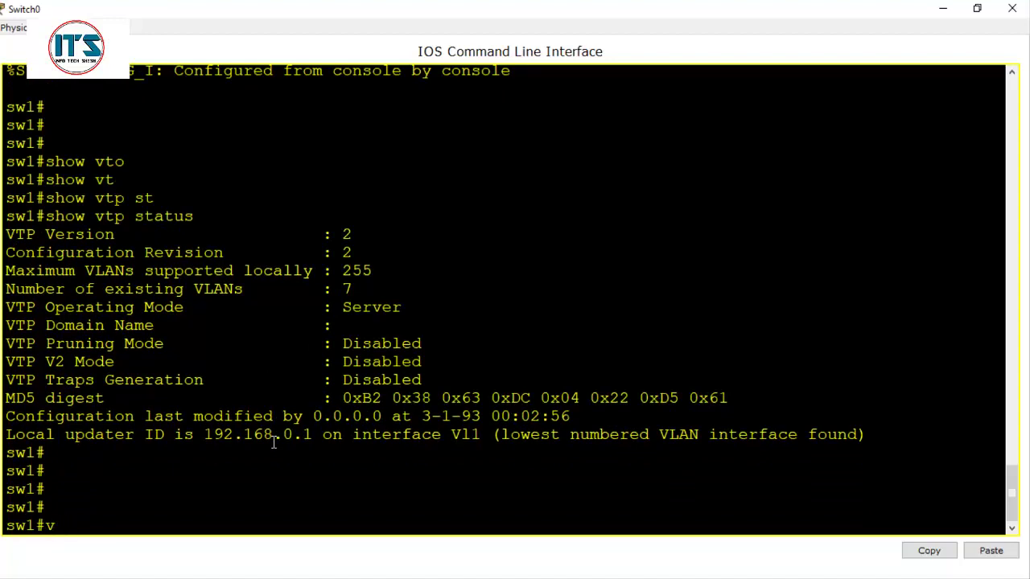
Step: Enter VLAN database mode on Switch0 with the vlan database command
text(vl)
key(Tab)
text(d)
key(Tab)
key(Return)
key(Return)
key(Return)
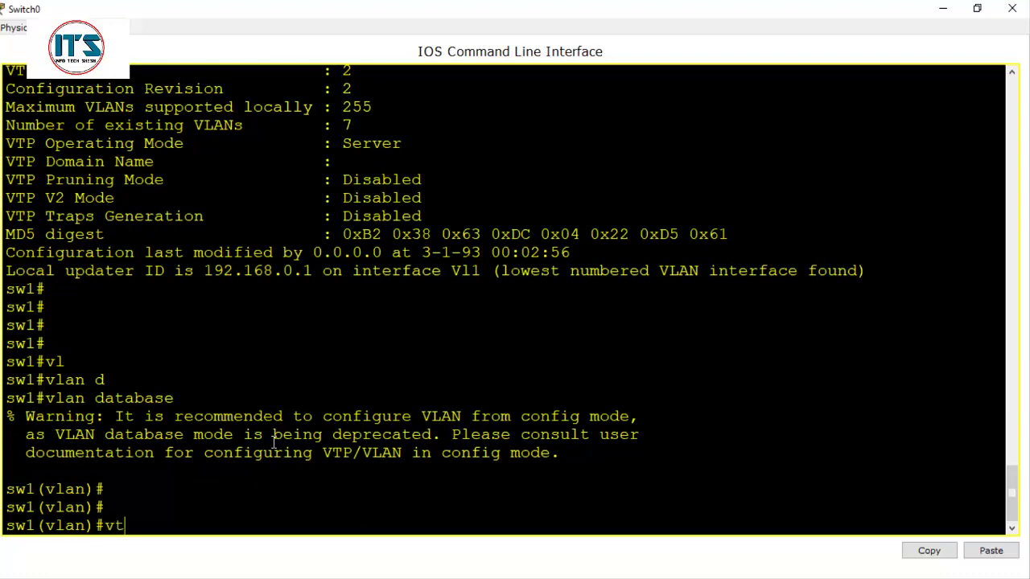
Step: Set Switch0's VTP domain name to info
text(vtp s)
text(omain)
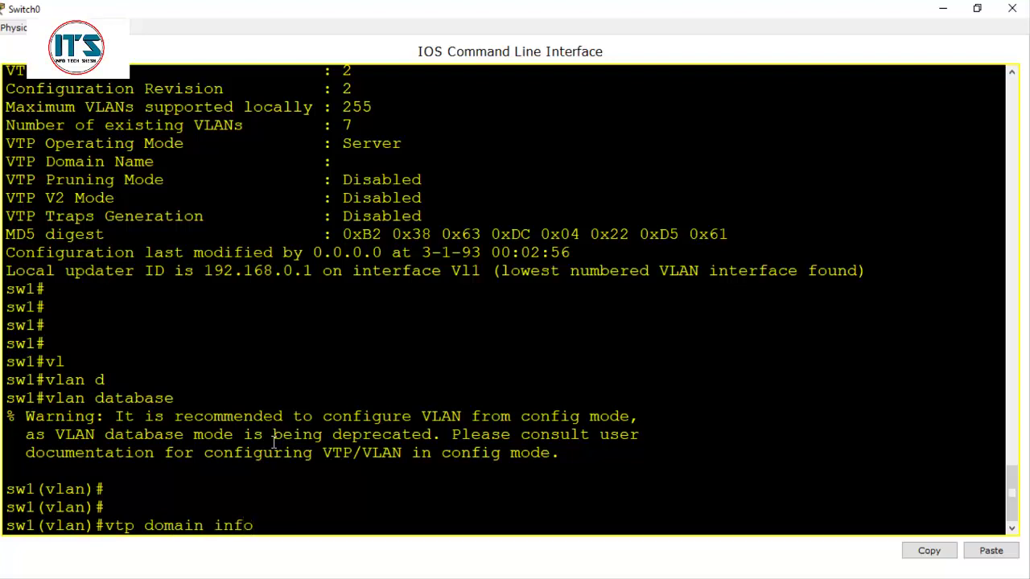
text( info)
key(Return)
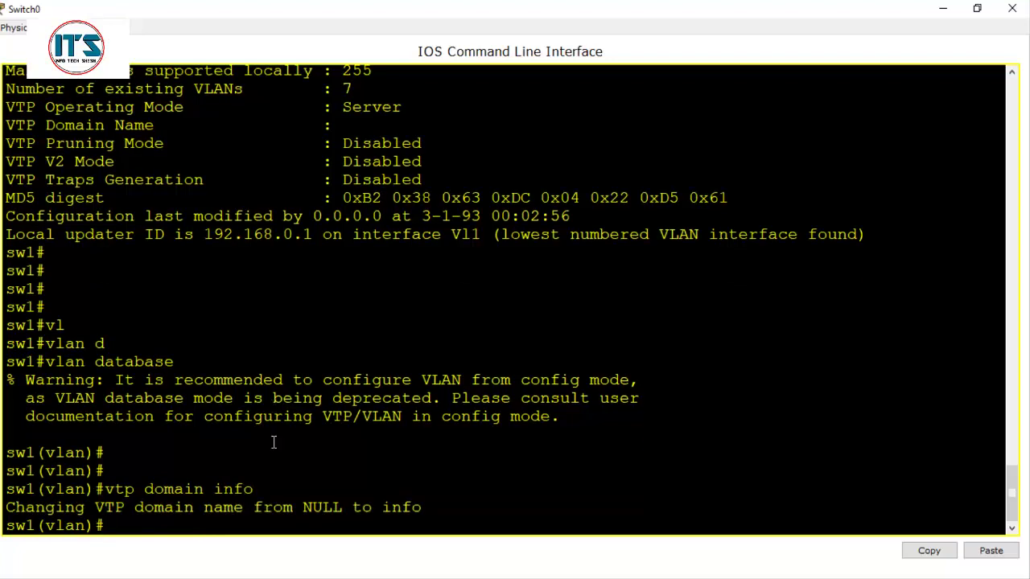
Step: Enable VTP V2 mode on Switch0 and leave VLAN database mode
text(vtp )
text(v)
key(Tab)
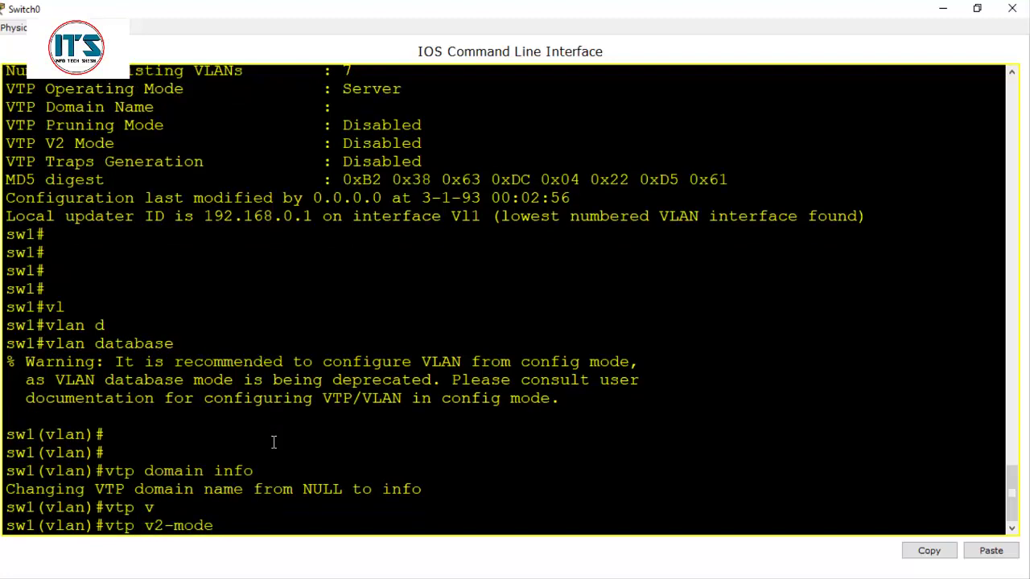
key(Return)
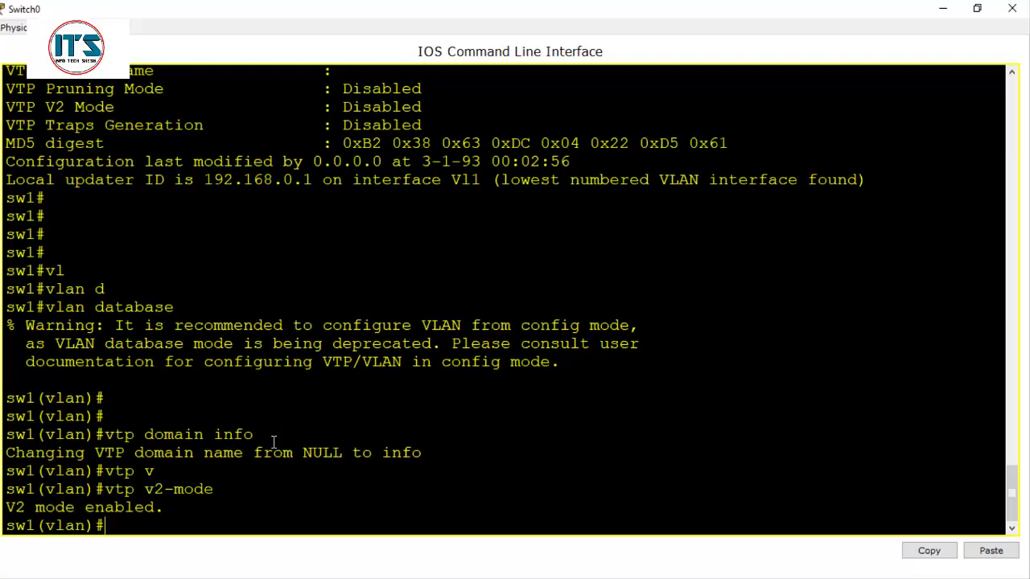
key(ctrl+z)
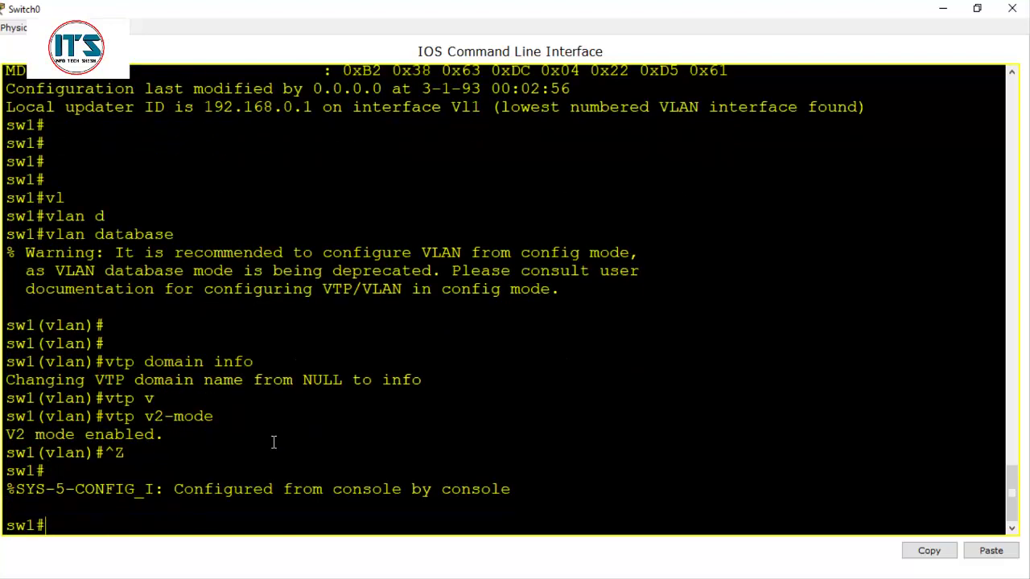
Step: Display Switch0's VTP status again to check the new domain name and V2 mode
key(Return)
key(Return)
key(Return)
text(show vt)
key(Tab)
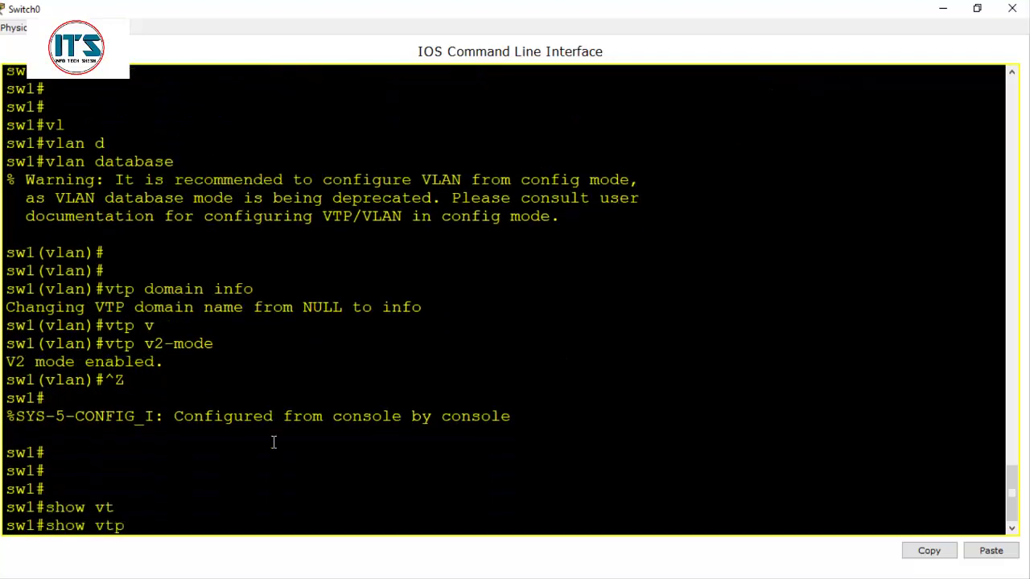
text(st)
key(Tab)
key(Return)
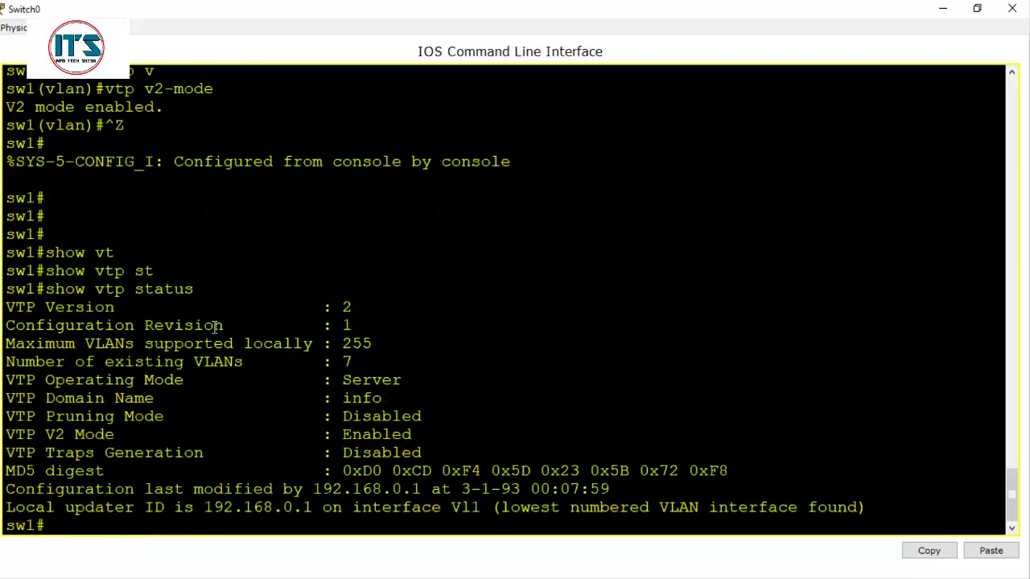
Step: Examine the configuration revision, VLAN count, domain name, V2 mode, and traps setting, and review the VTP commands entered
drag(357, 329, 8, 329)
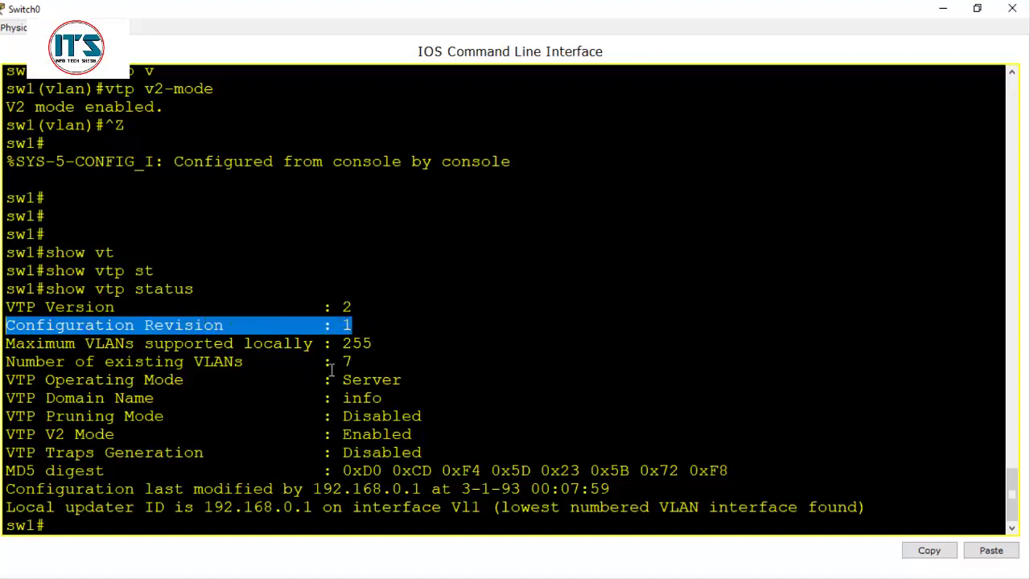
drag(363, 369, 328, 375)
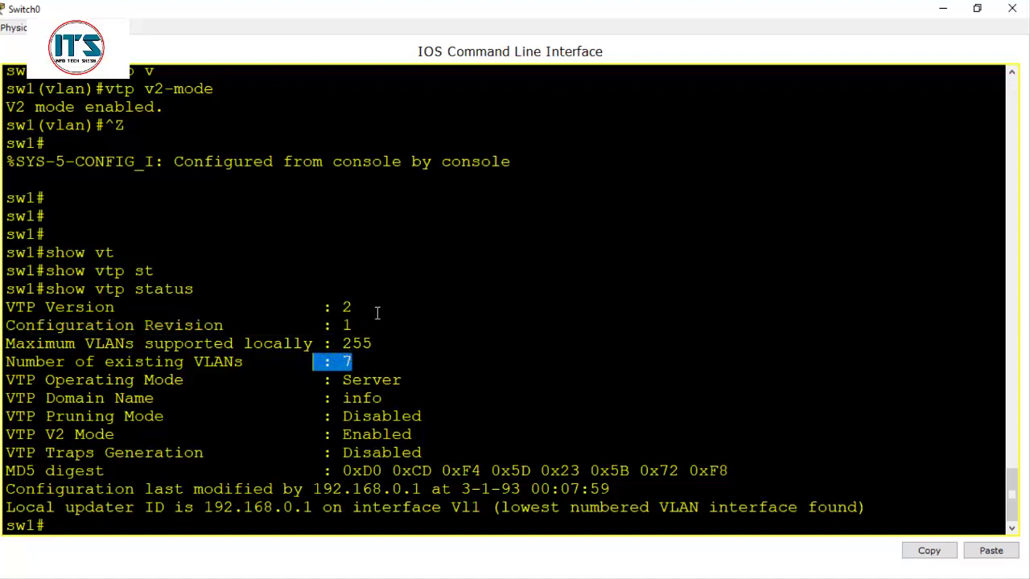
drag(375, 313, 318, 308)
drag(342, 380, 291, 408)
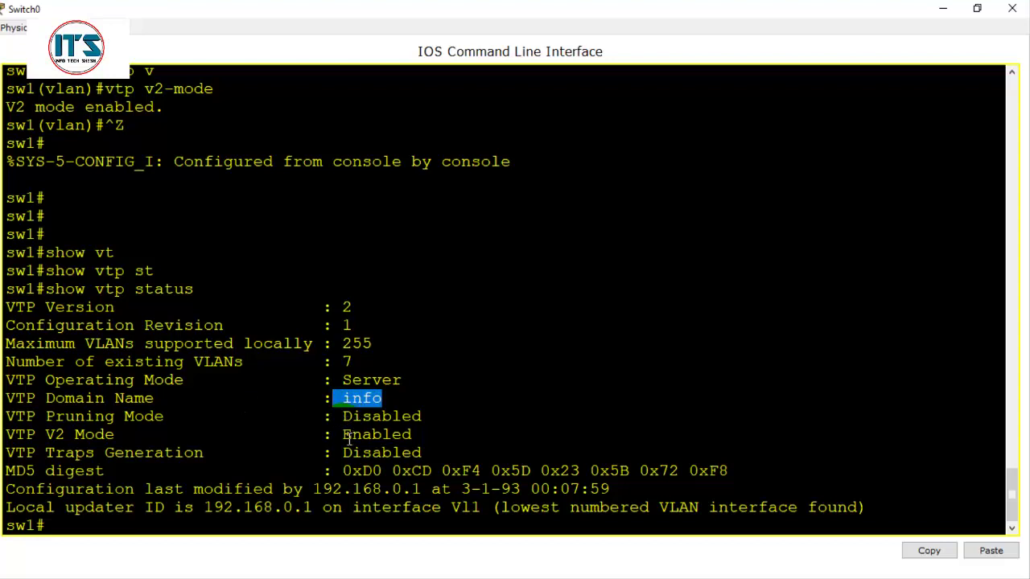
drag(342, 435, 427, 435)
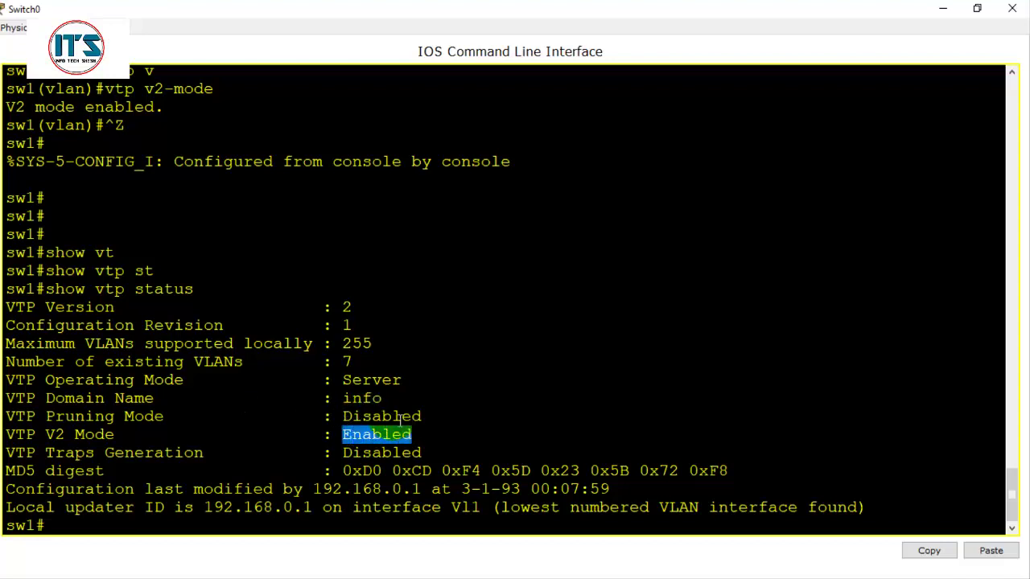
drag(135, 417, 420, 453)
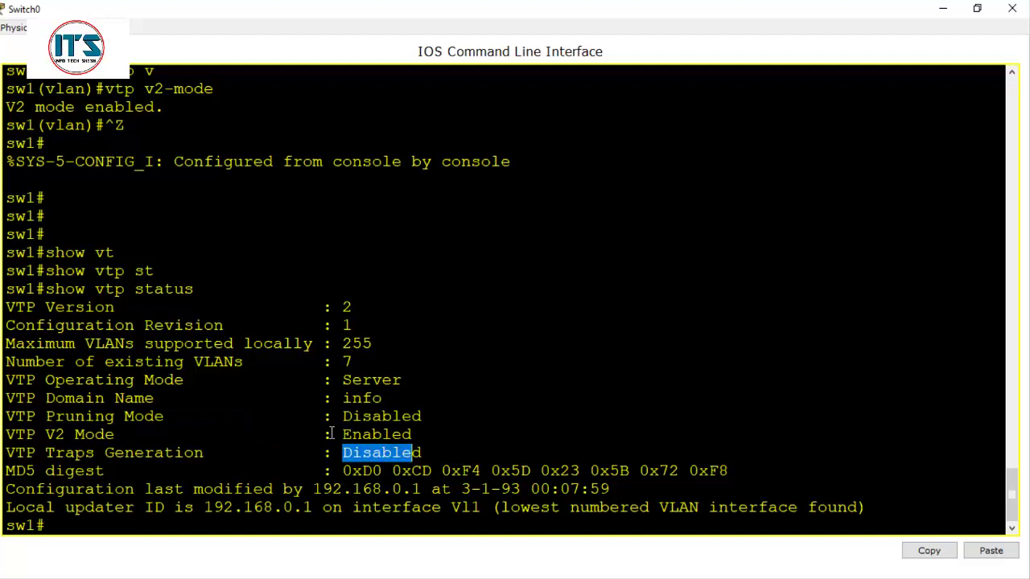
scroll(382, 342, up, 2)
scroll(382, 342, down, 2)
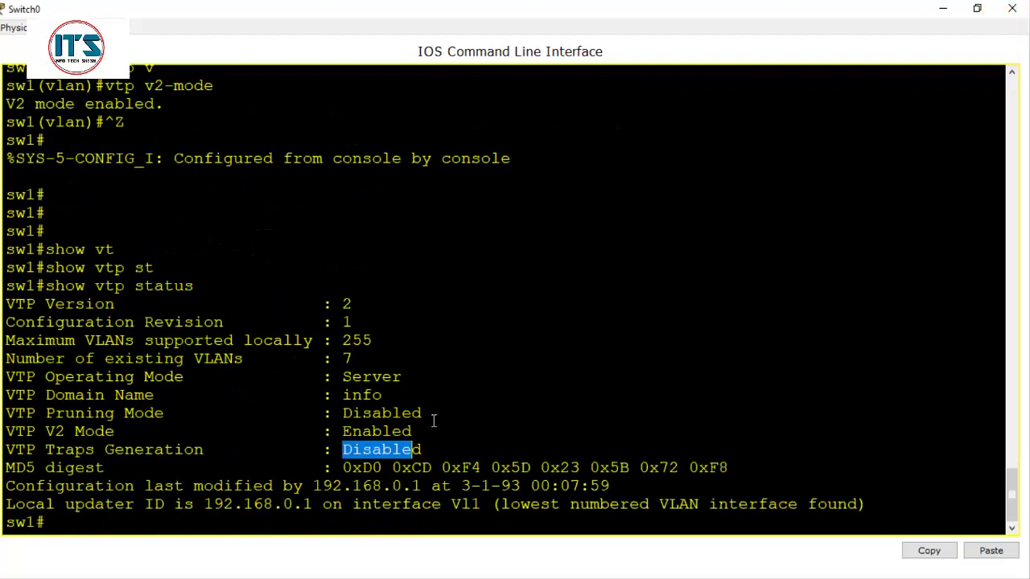
scroll(236, 255, up, 10)
scroll(220, 249, down, 10)
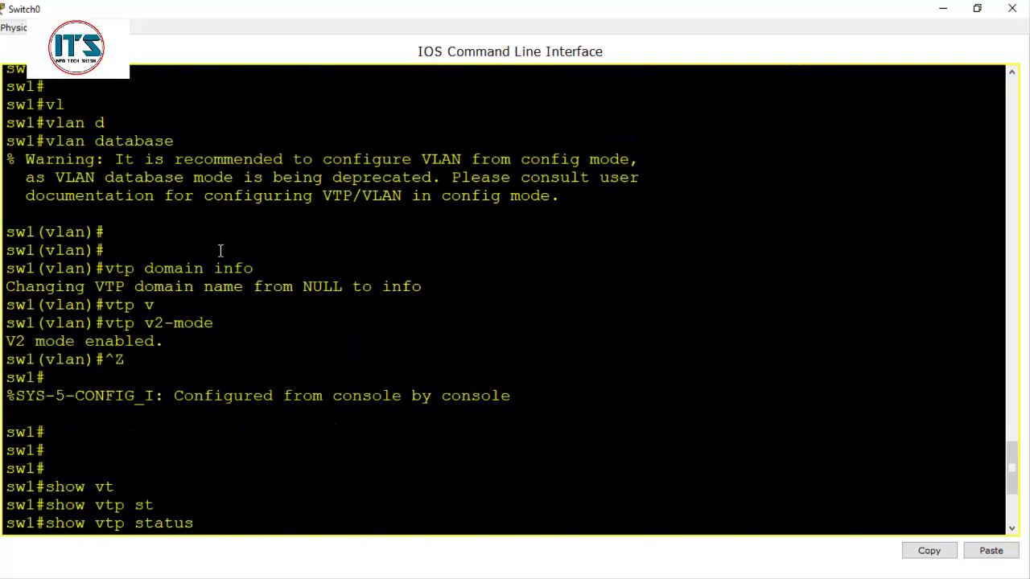
Step: Display Switch0's VLAN table, check the port assignments of hr and mr, and close the switch window
key(ctrl+z)
key(Return)
key(Return)
key(Return)
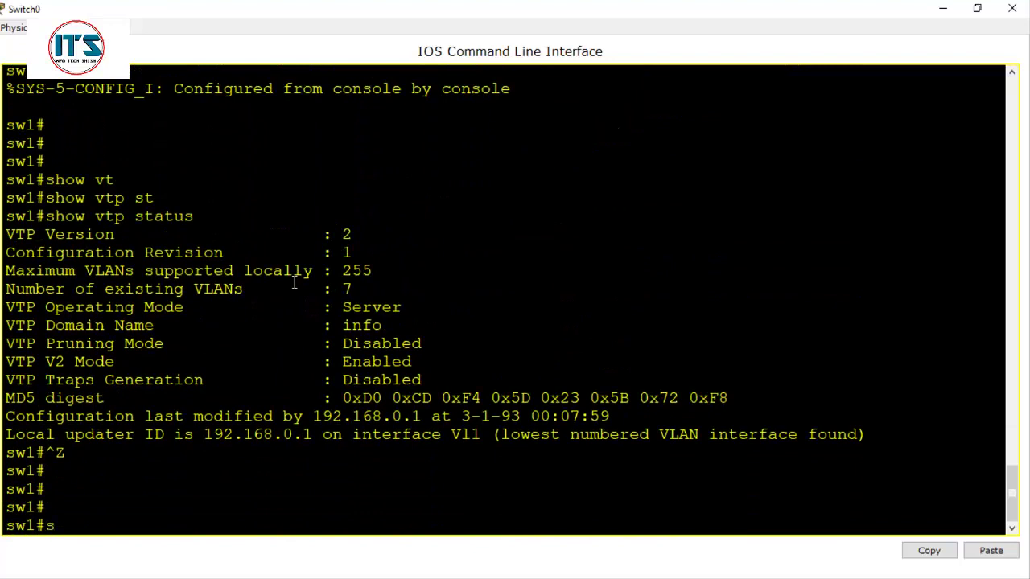
text(sh vlan)
key(Return)
drag(314, 274, 531, 290)
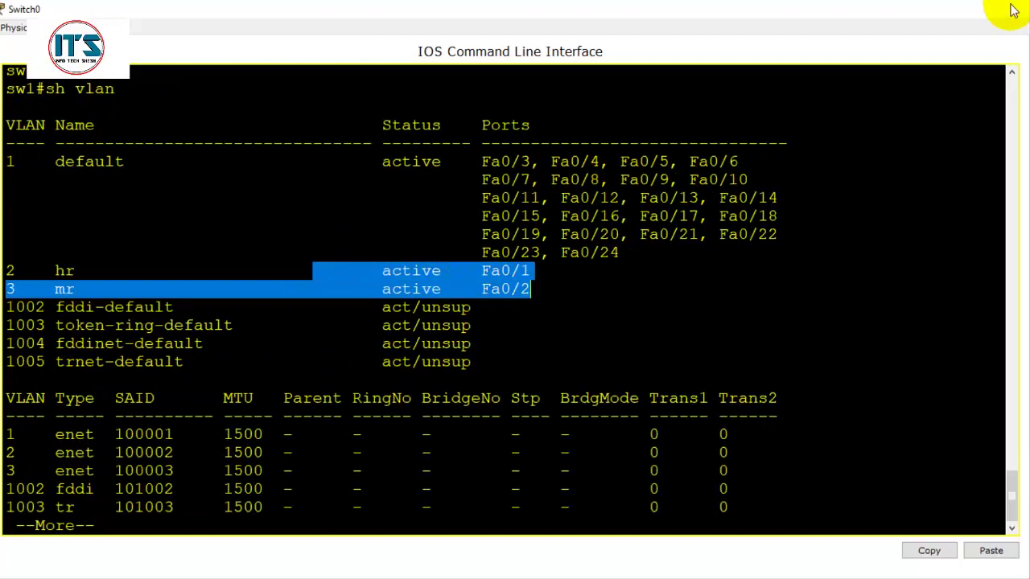
click(1014, 8)
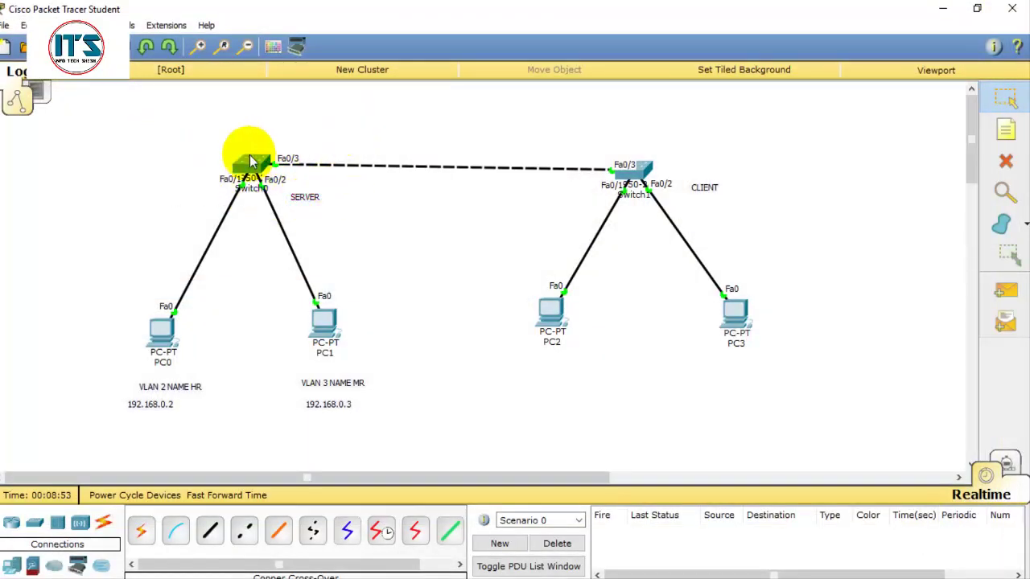
drag(218, 134, 329, 242)
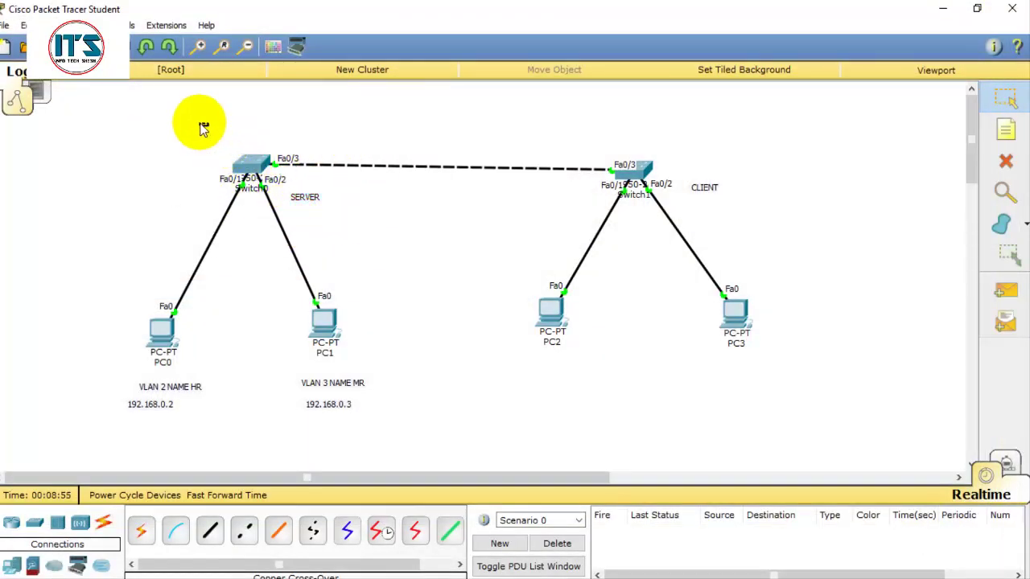
drag(205, 126, 325, 233)
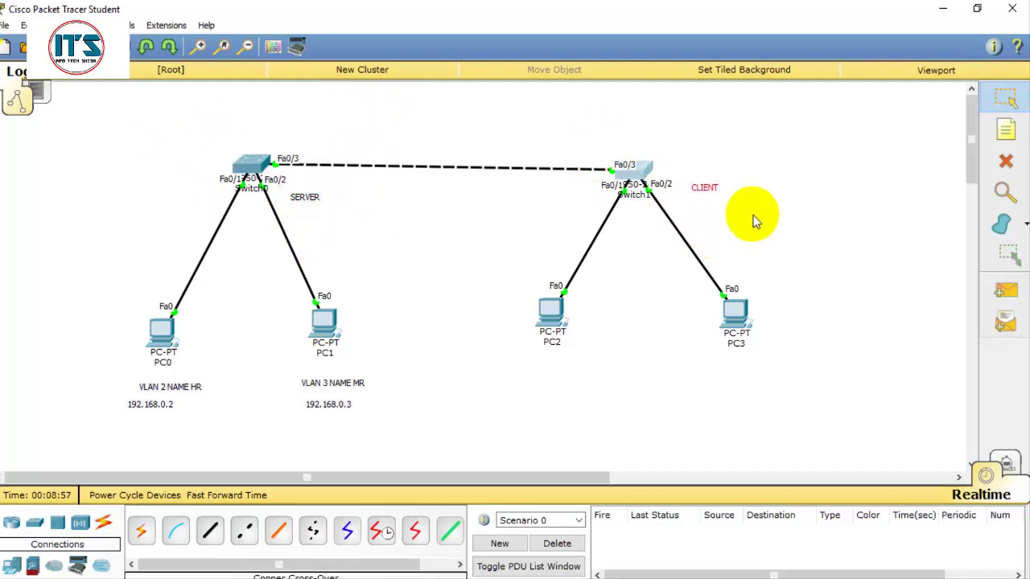
drag(607, 131, 649, 210)
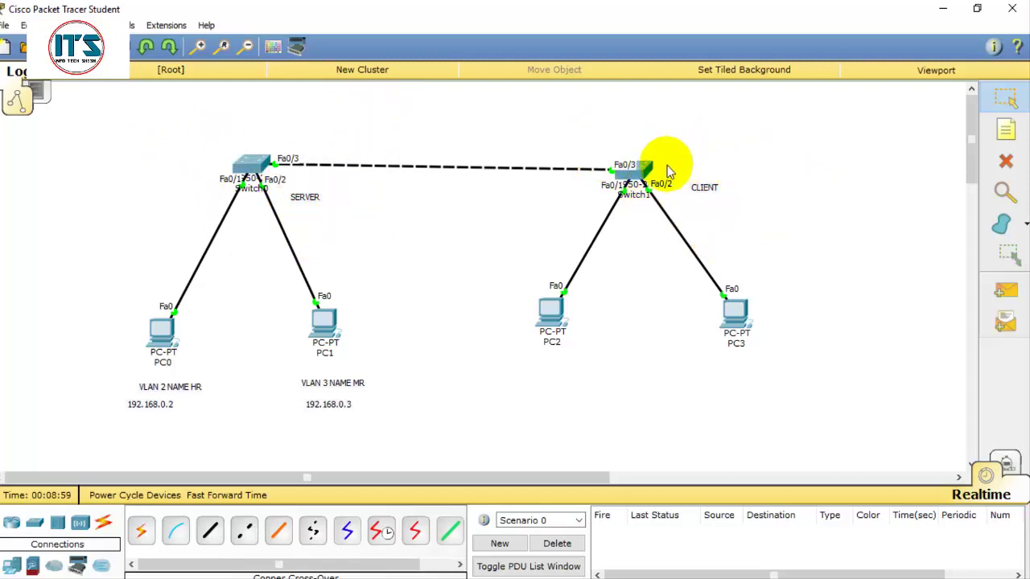
drag(585, 146, 628, 165)
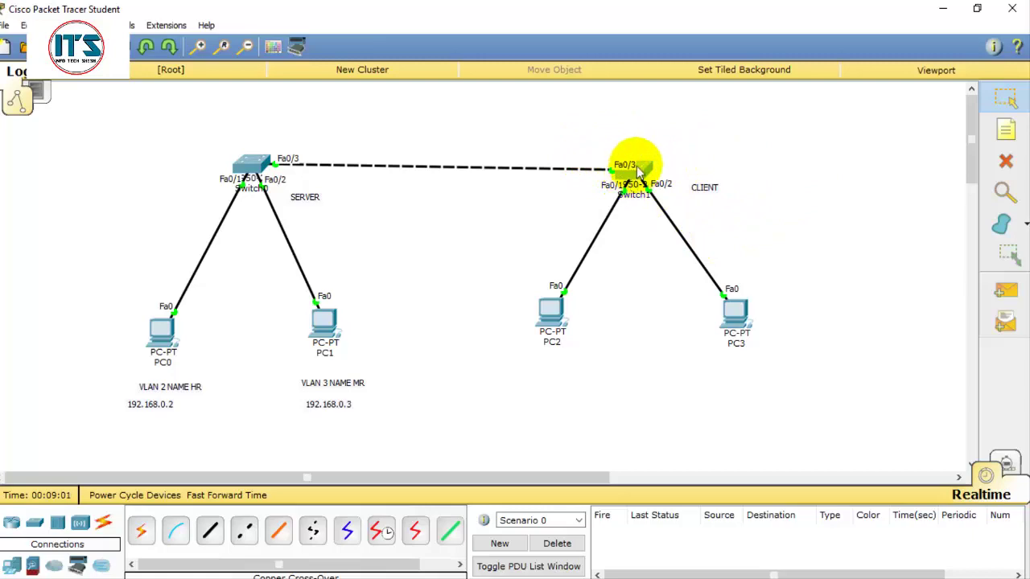
Step: Open Switch1's command line and enter global configuration mode through privileged mode
click(628, 165)
click(702, 105)
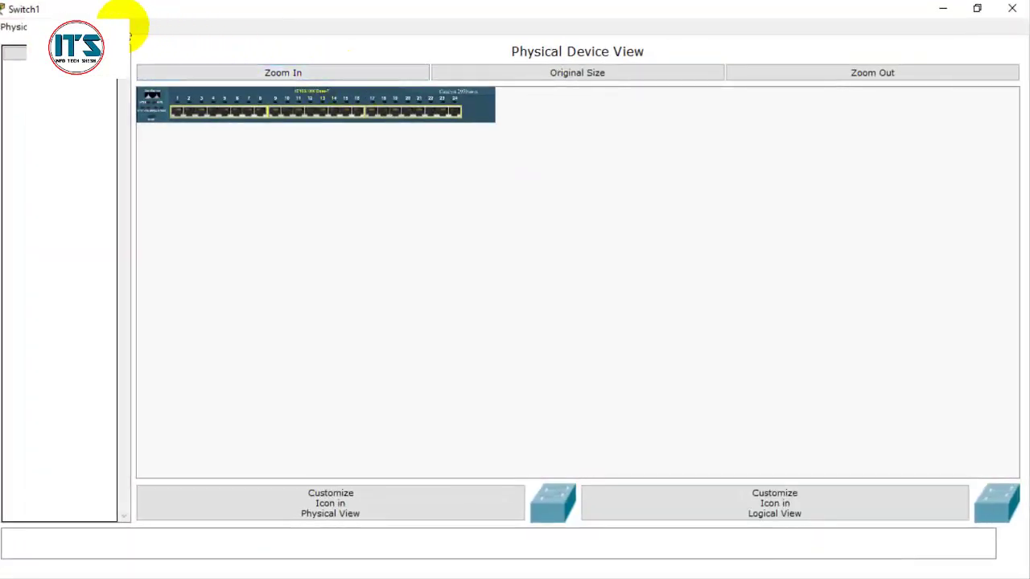
click(121, 27)
key(Return)
key(Return)
key(Return)
key(Return)
key(Return)
text(e)
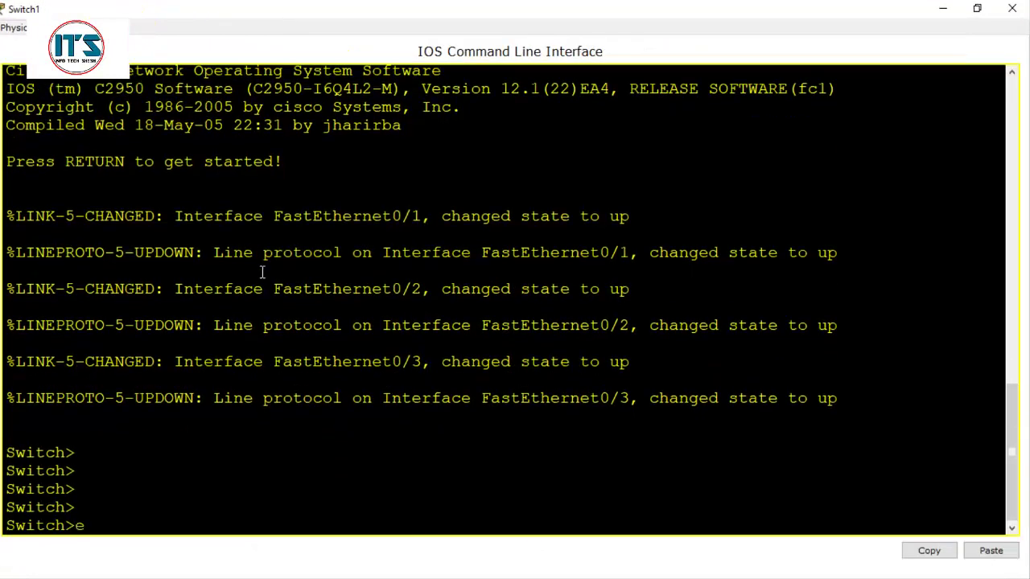
text(n)
key(Return)
key(Return)
text(conf t)
key(Return)
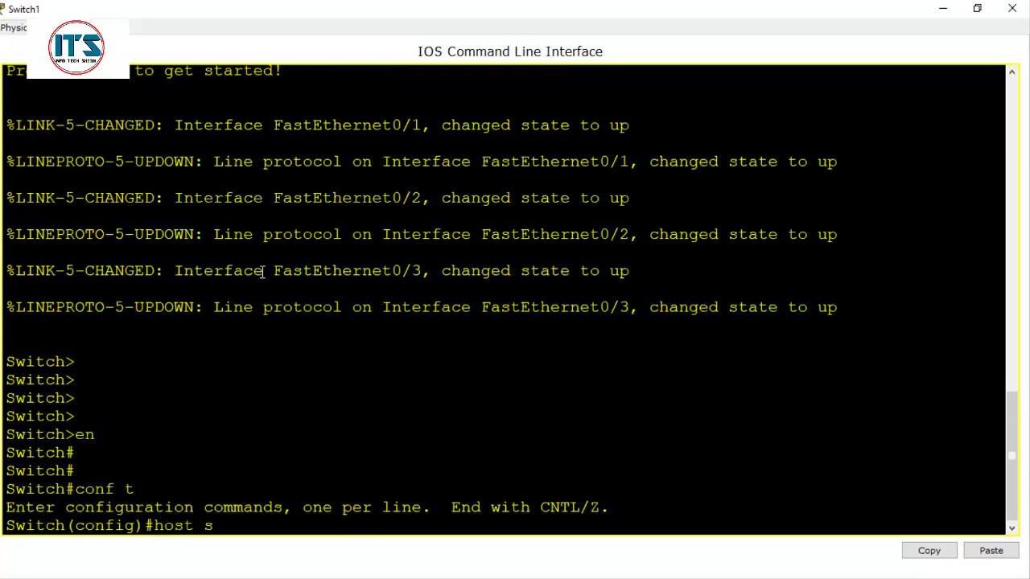
Step: Set Switch1's hostname to sw2
text(host sw2)
key(Return)
key(Return)
key(Return)
key(Return)
key(Return)
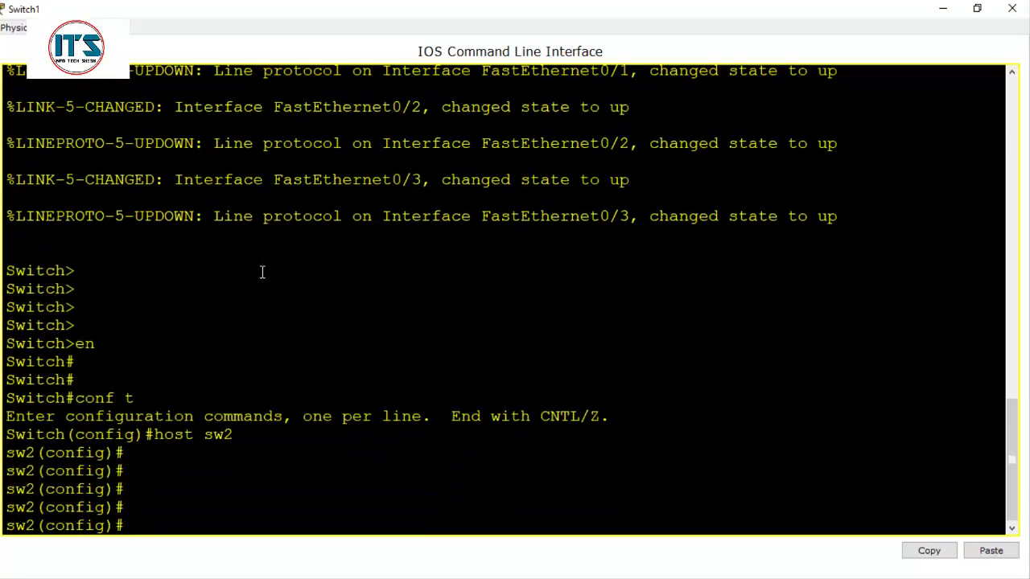
Step: Enter interface configuration for f0/3 on Switch1 and check the inter-switch link in the topology
text(int f0/3)
key(Return)
key(Return)
key(Return)
key(Return)
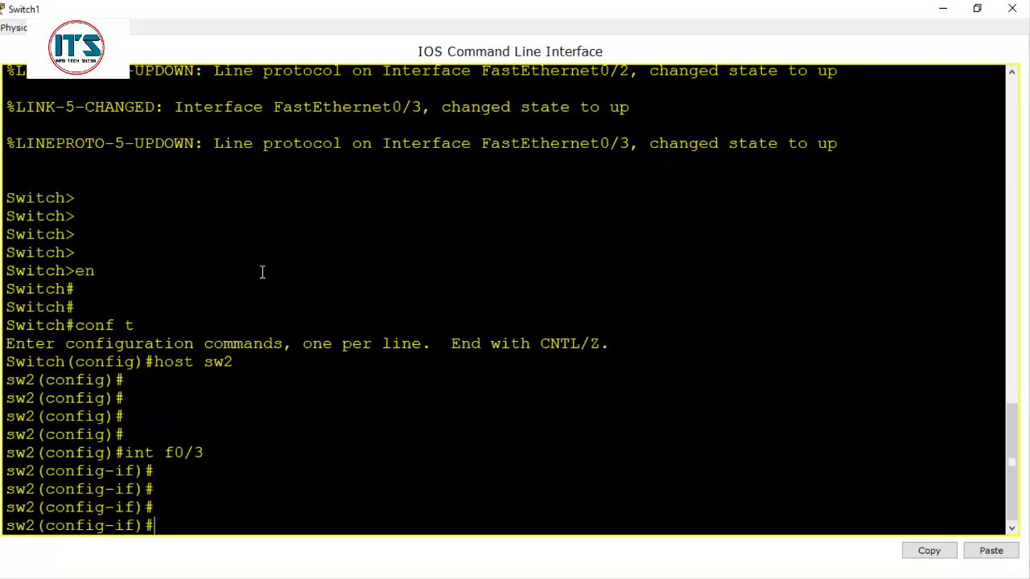
double_click(892, 16)
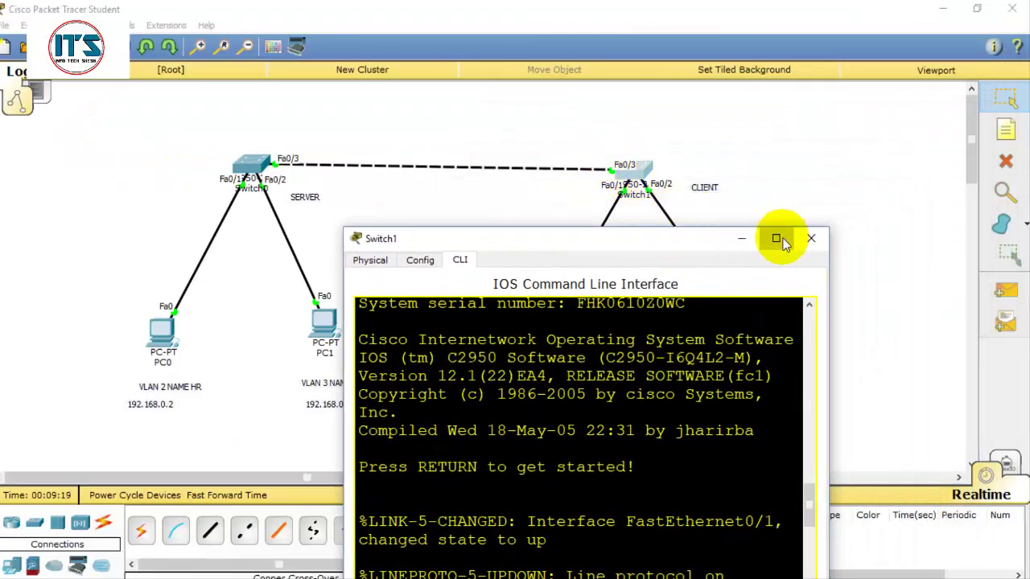
click(779, 237)
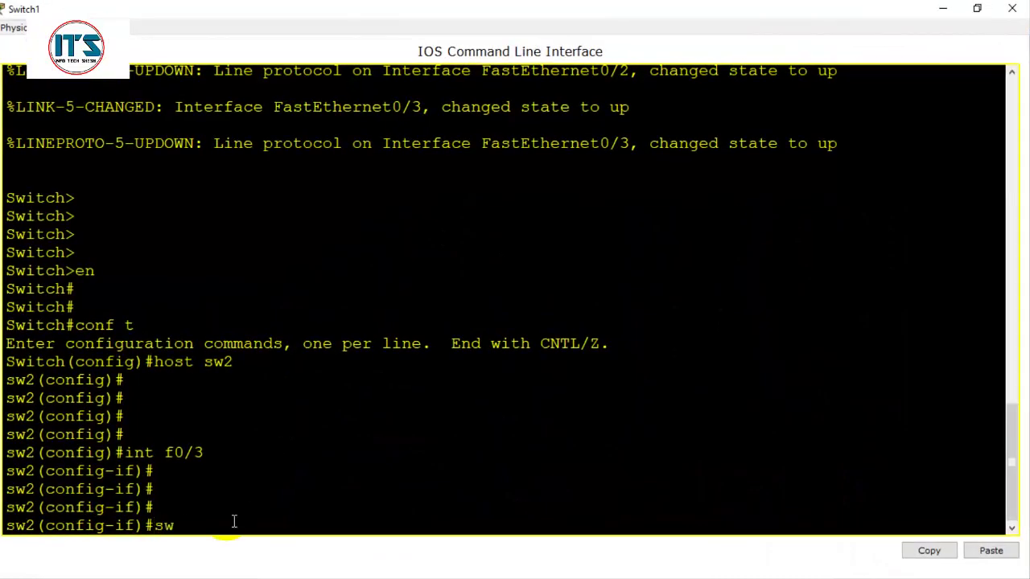
Step: Set Switch1's interface f0/3 to switchport mode trunk
text(i)
key(Tab)
text(mo)
key(Tab)
text(tr)
key(Tab)
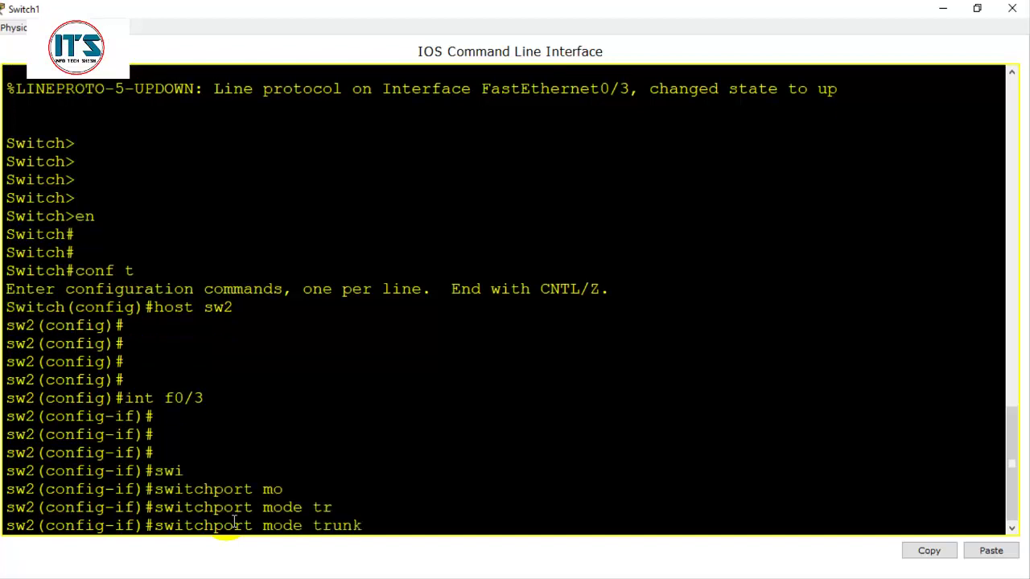
key(Return)
key(Return)
key(Return)
key(Return)
key(Return)
key(Return)
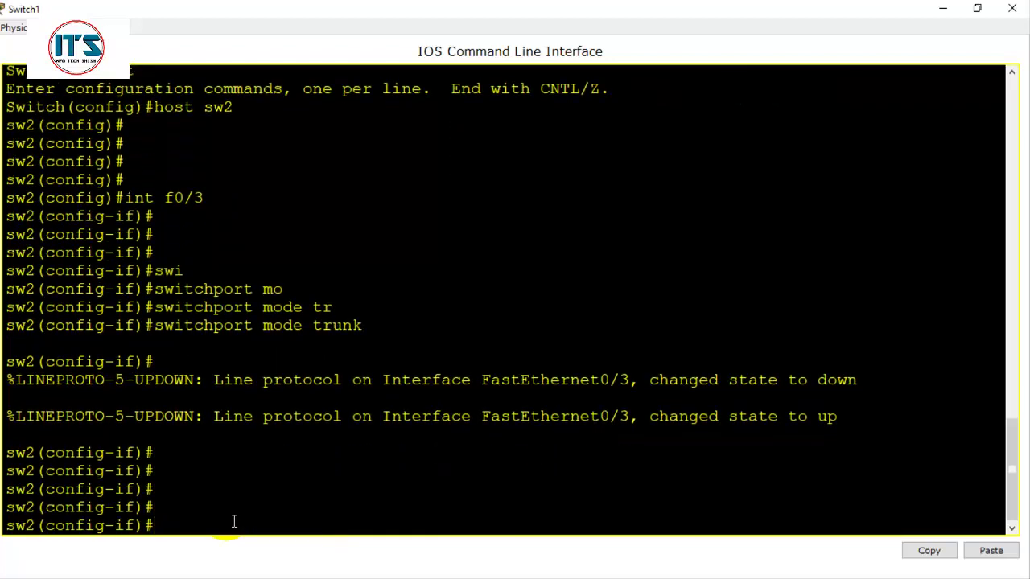
Step: Leave configuration mode on Switch1 and display its VTP status
key(ctrl+z)
key(Return)
key(Return)
key(Return)
key(Return)
key(Return)
text(show vt)
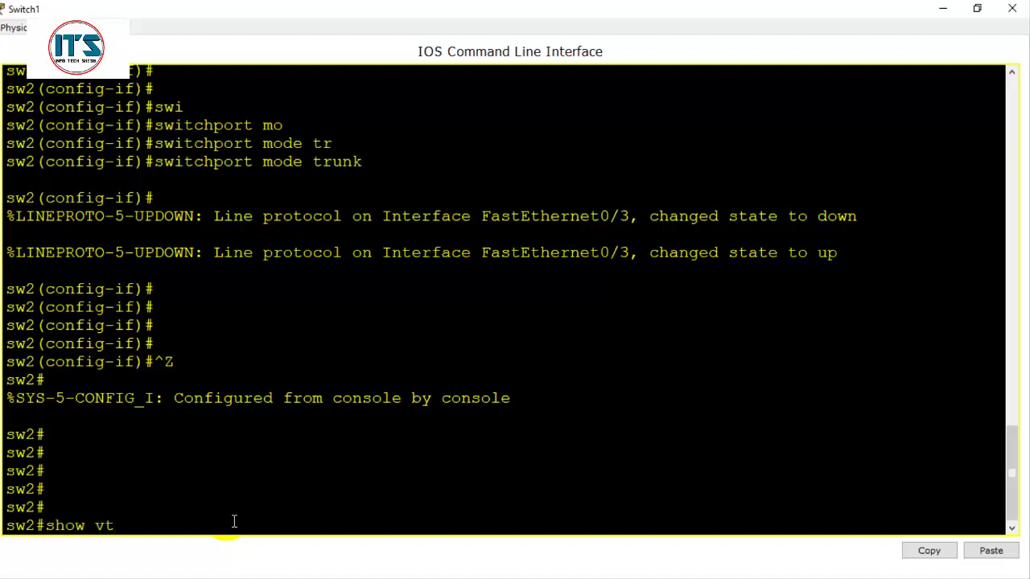
text(p st)
key(Tab)
key(Return)
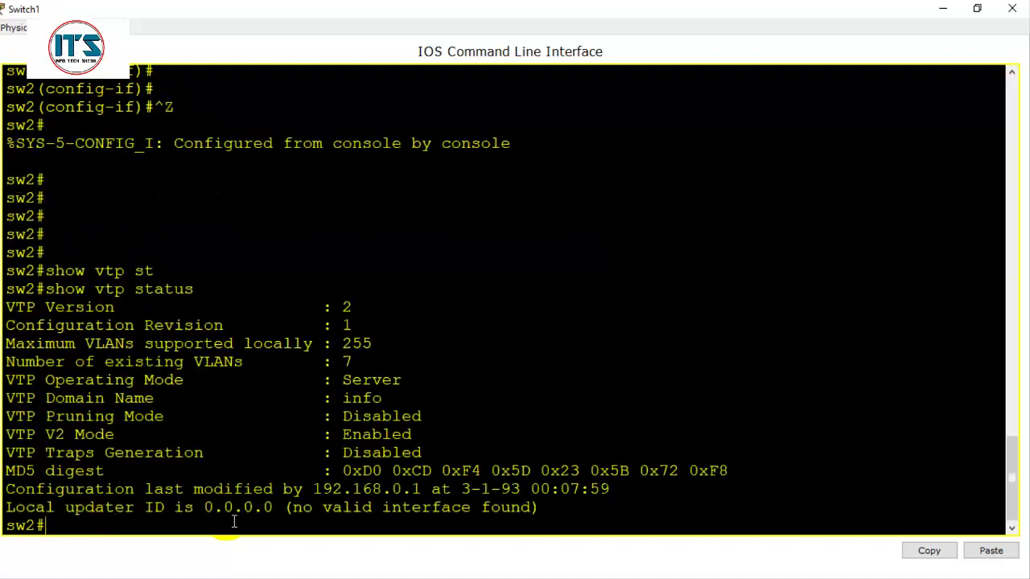
Step: Examine Switch1's VTP version, configuration revision, VLAN count, domain name and operating mode
mouse_move(348, 398)
mouse_down()
mouse_move(403, 397)
mouse_move(343, 399)
mouse_up()
drag(397, 408, 335, 363)
click(361, 328)
drag(361, 313, 341, 308)
click(419, 432)
drag(107, 400, 404, 404)
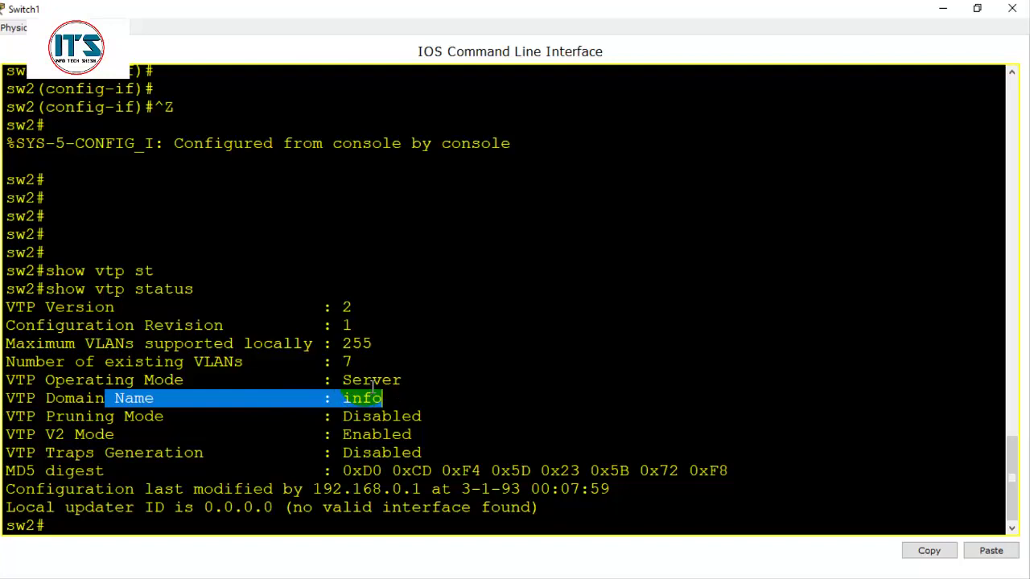
drag(333, 383, 403, 383)
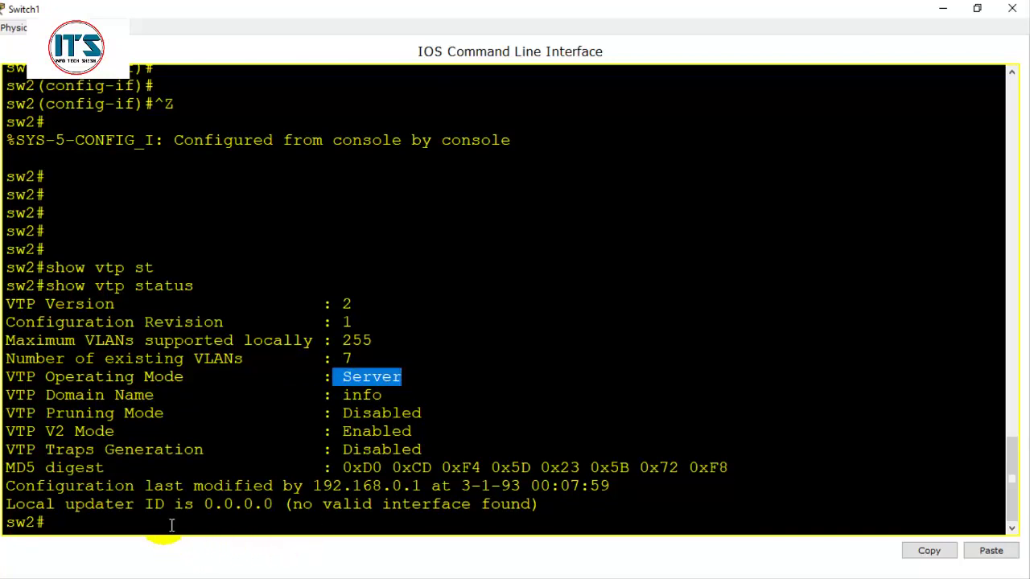
Step: Enter VLAN database mode on Switch1
click(169, 523)
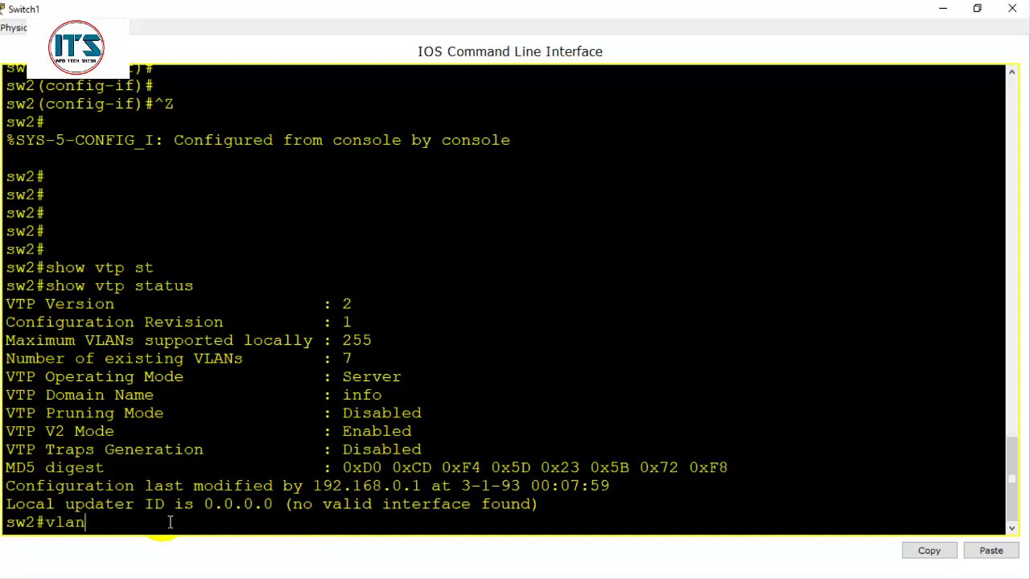
text(vlan da)
key(Tab)
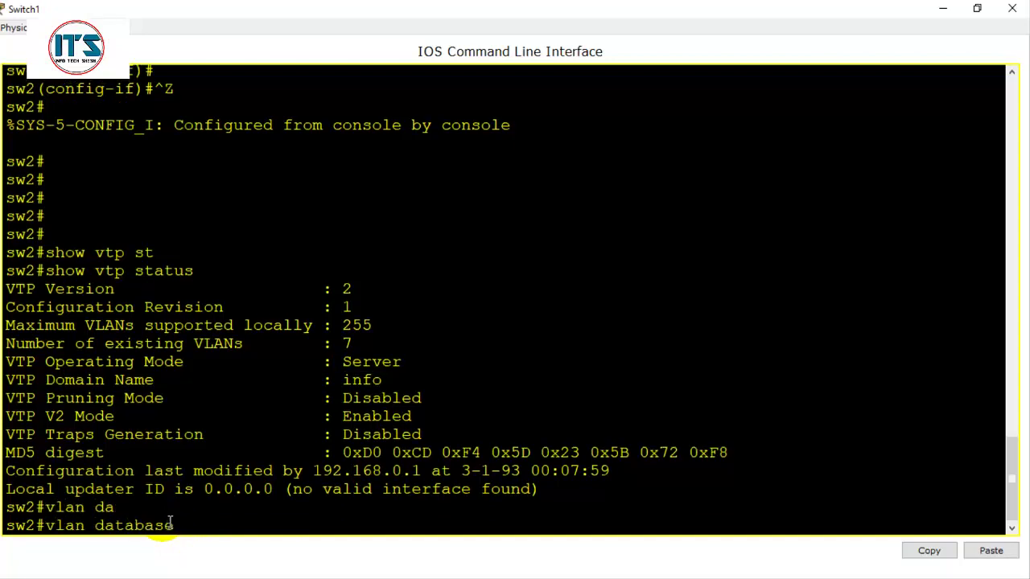
key(Return)
key(Return)
key(Return)
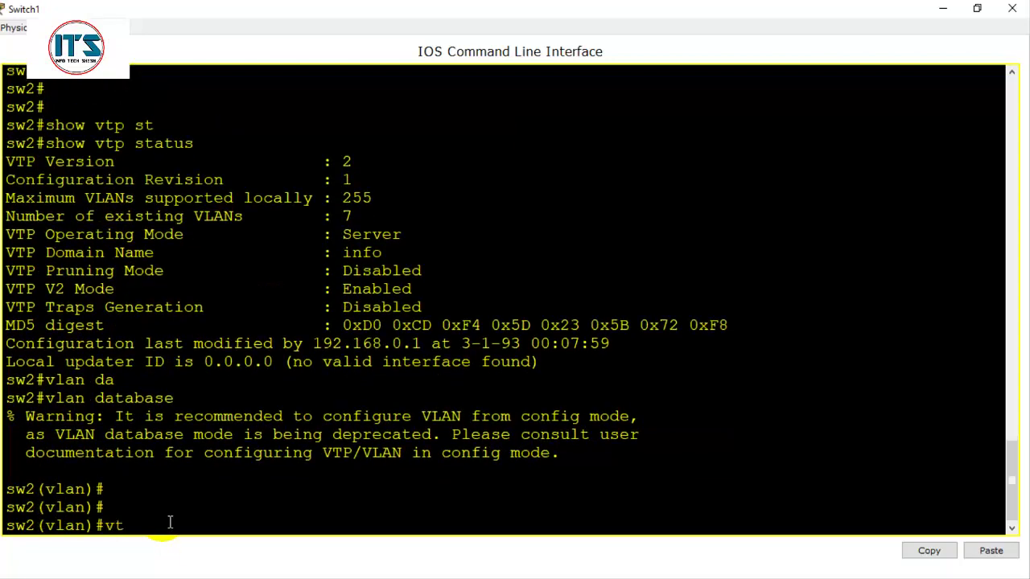
text(vtp cle)
key(Tab)
key(Return)
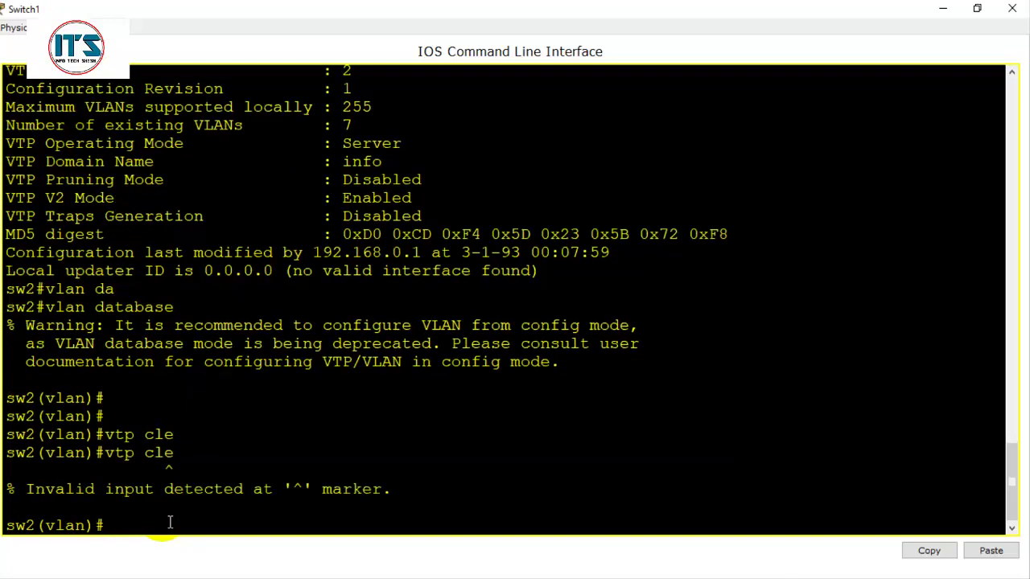
Step: Set Switch1 to VTP client mode
text(vtp cli)
key(Tab)
key(Return)
key(Return)
key(Return)
key(Return)
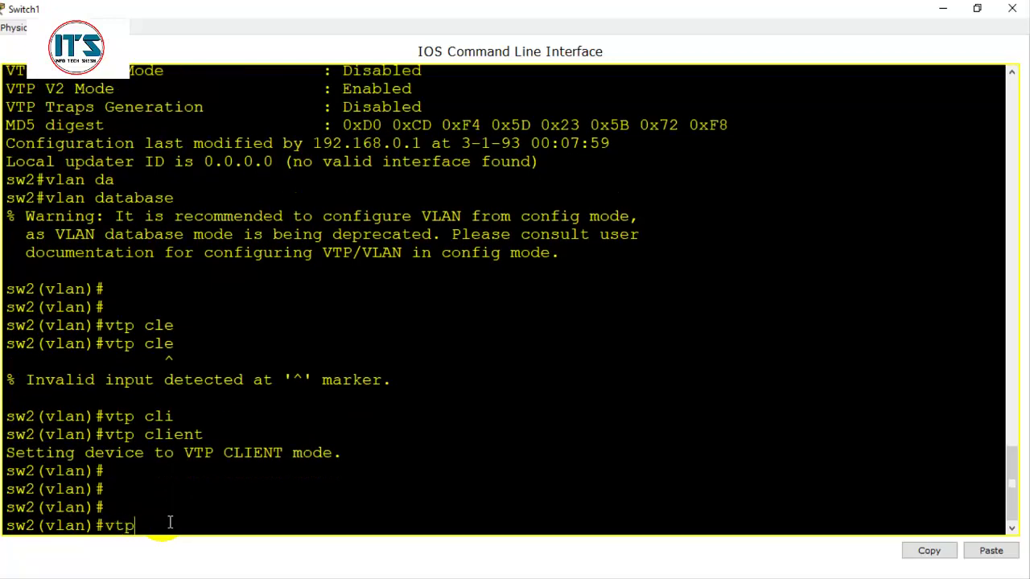
Step: Enable VTP V2 mode on Switch1 and leave VLAN database mode
text(vtp v)
key(Tab)
key(Return)
key(Return)
key(Return)
key(Return)
key(Return)
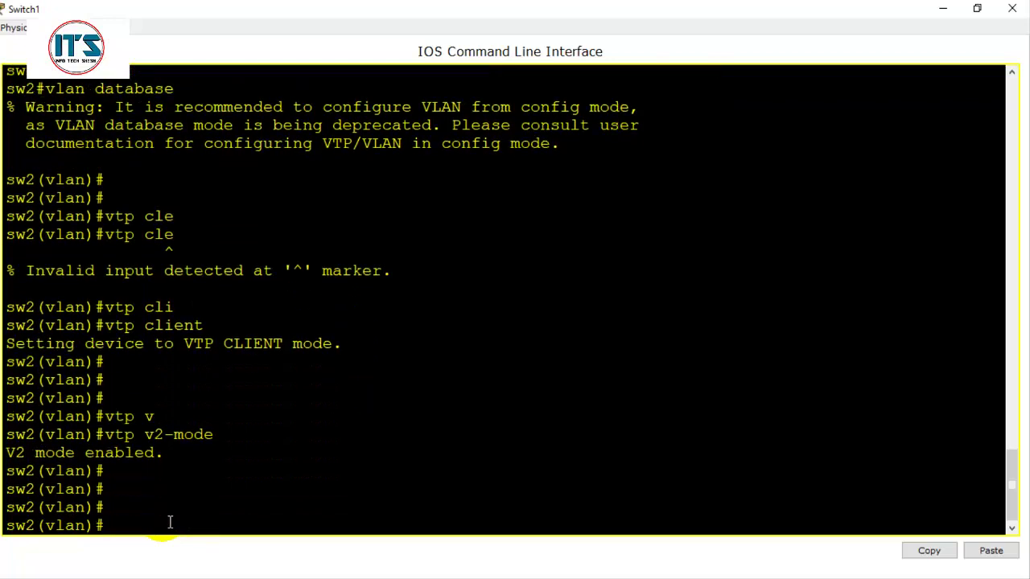
key(ctrl+z)
key(Return)
key(Return)
key(Return)
key(Return)
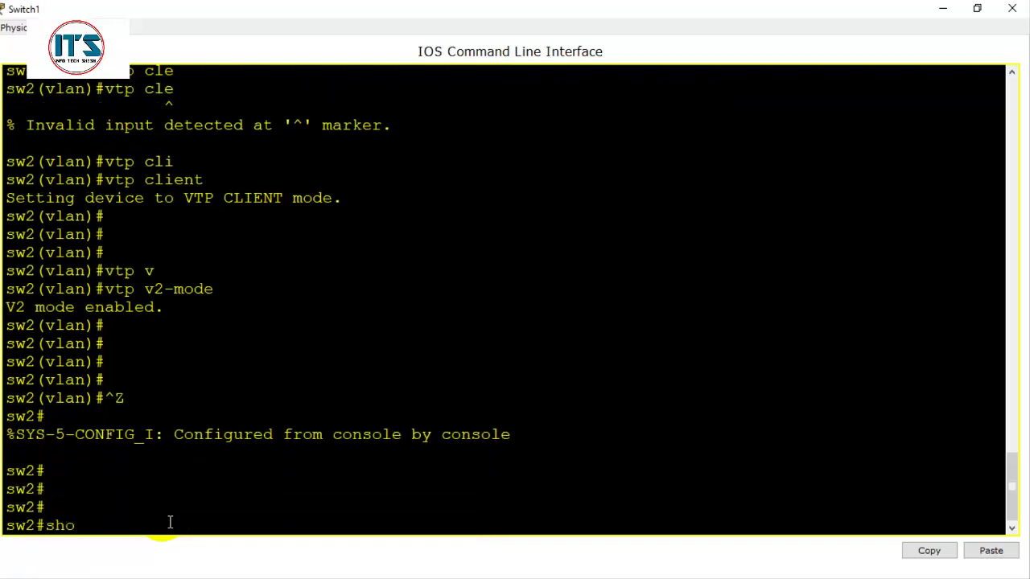
Step: Display Switch1's VLAN table and check for the hr and mr VLANs
text(show vla)
key(Tab)
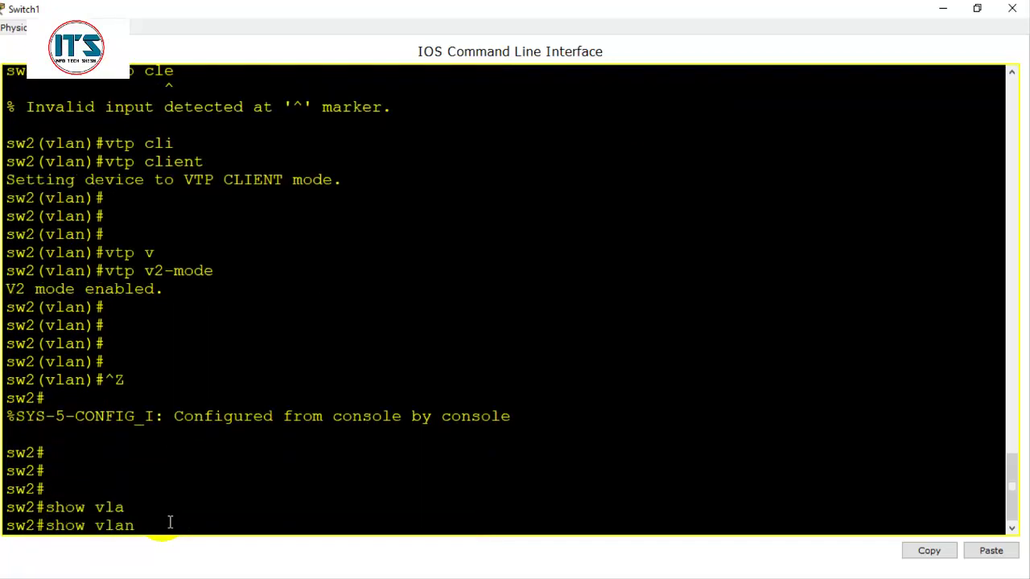
key(Return)
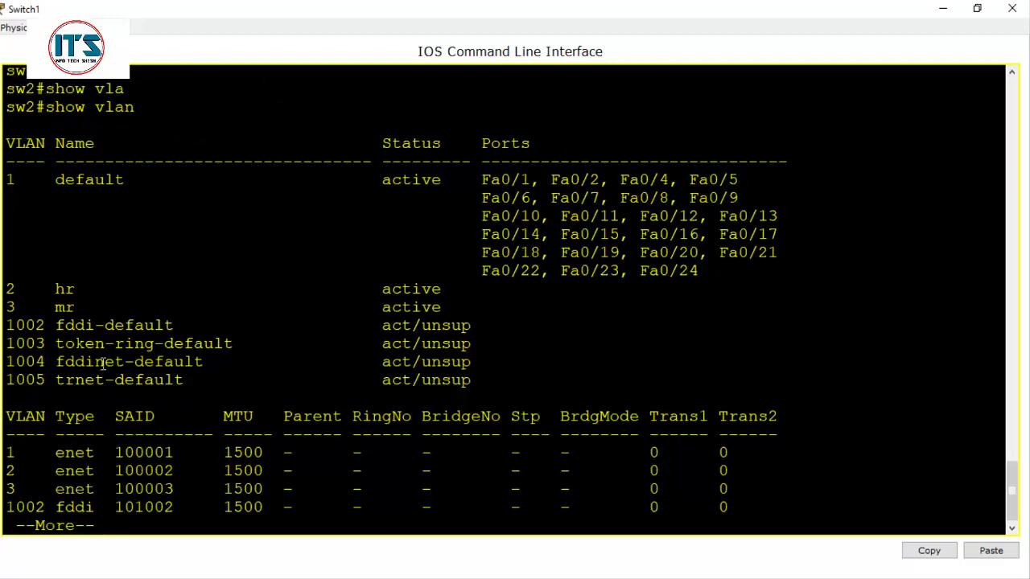
mouse_move(84, 311)
mouse_down()
mouse_move(8, 290)
mouse_move(6, 203)
mouse_move(16, 189)
mouse_move(92, 291)
mouse_move(86, 310)
mouse_up()
Step: Move Switch1's window aside, bring up Switch0's command line maximized, and page through its remaining VLAN listing to the prompt
double_click(899, 11)
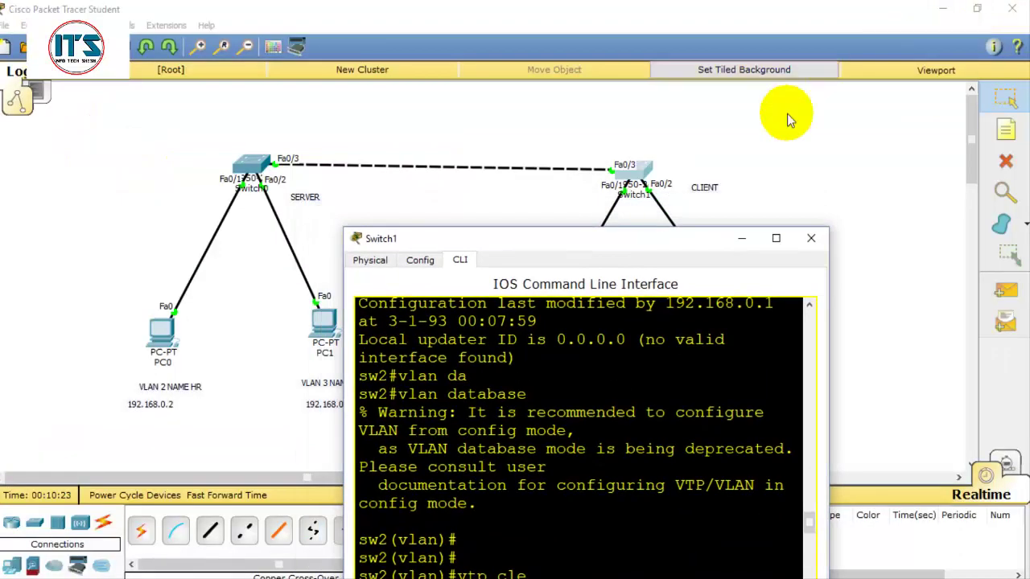
drag(656, 254, 841, 122)
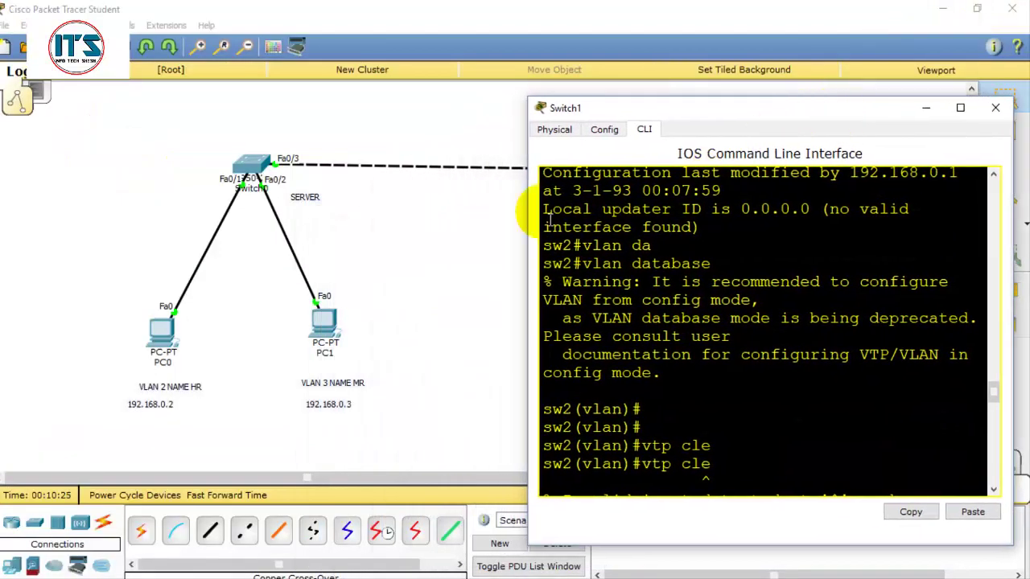
click(234, 167)
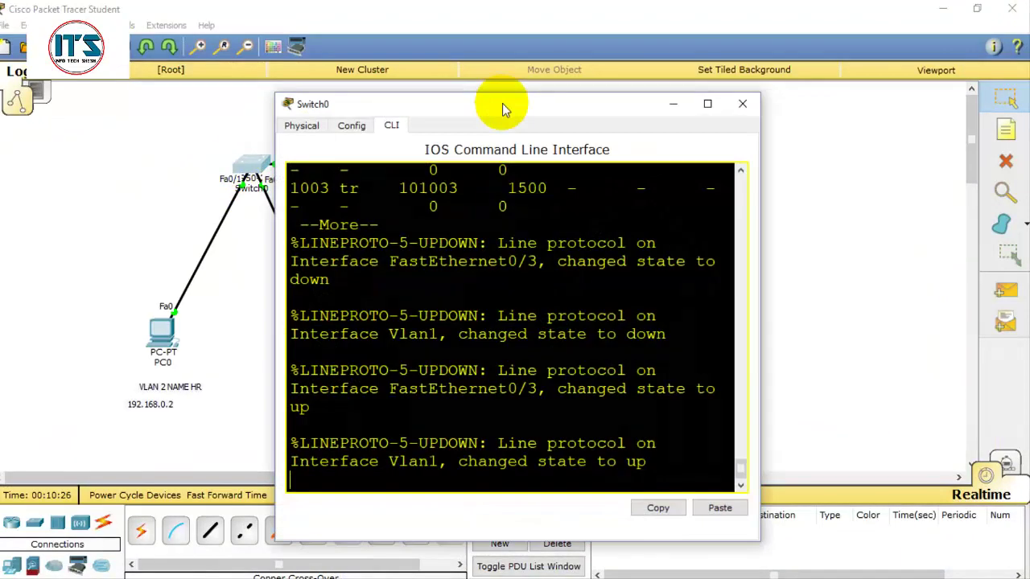
click(708, 104)
key(Return)
key(Return)
key(Return)
key(Return)
key(Return)
key(Return)
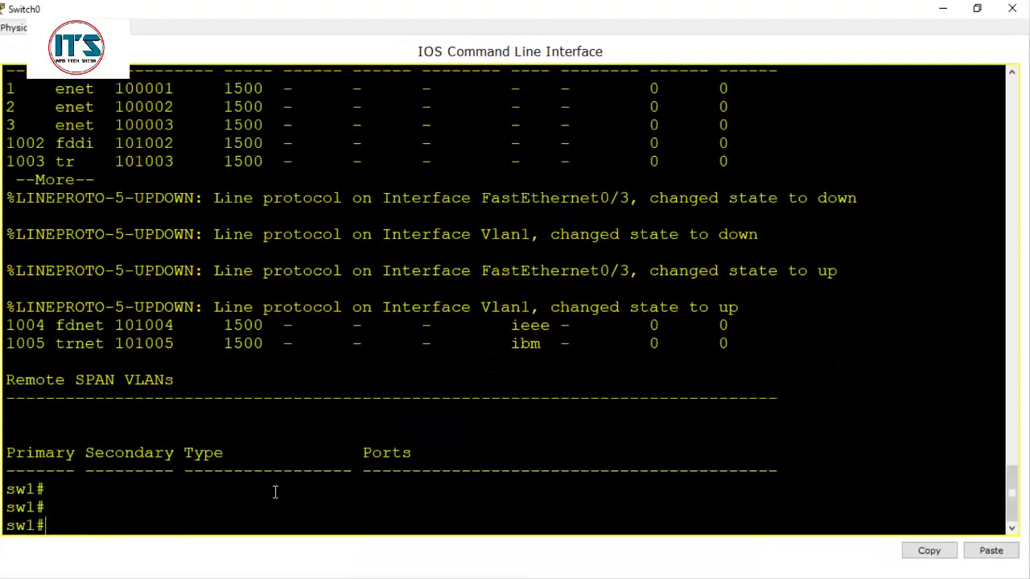
key(Return)
key(Return)
key(Return)
key(Return)
key(Return)
key(Return)
key(Return)
key(Return)
key(Return)
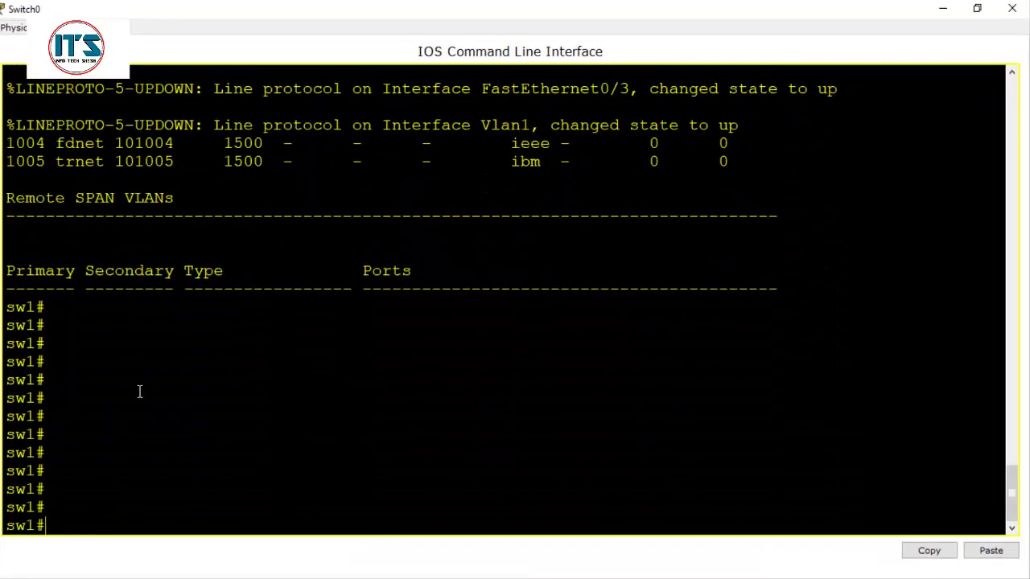
double_click(24, 343)
click(63, 530)
click(65, 532)
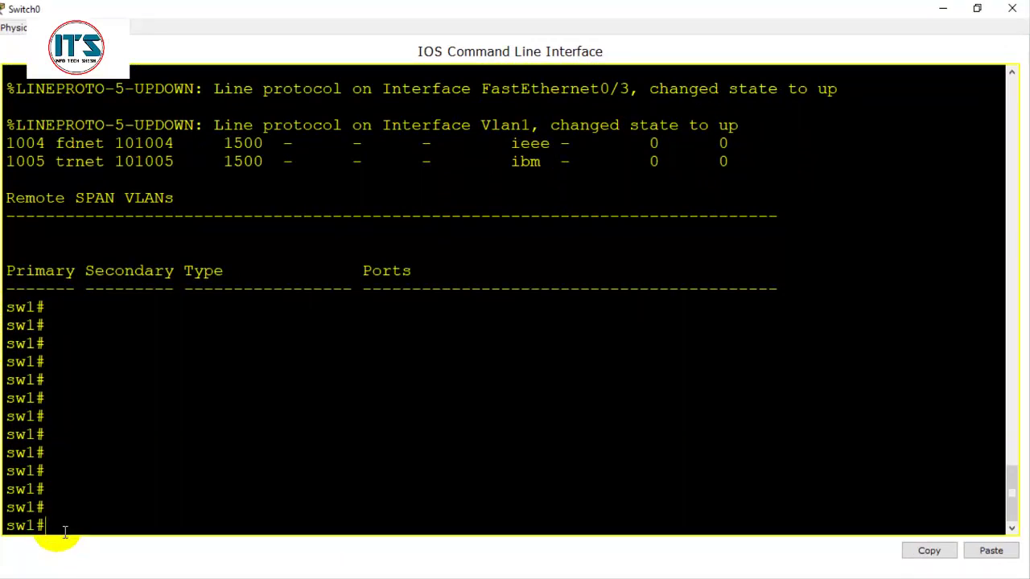
Step: Add VLAN 20 named infotechshesh in Switch0's VLAN database and close the switch window
text(vlan dat)
key(Tab)
key(Return)
text(v)
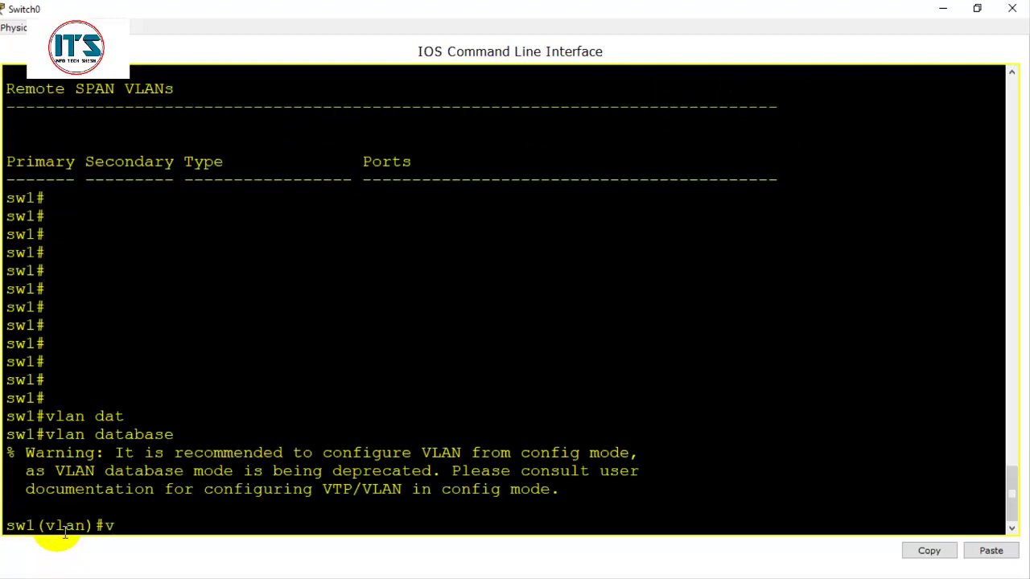
text(la)
key(Tab)
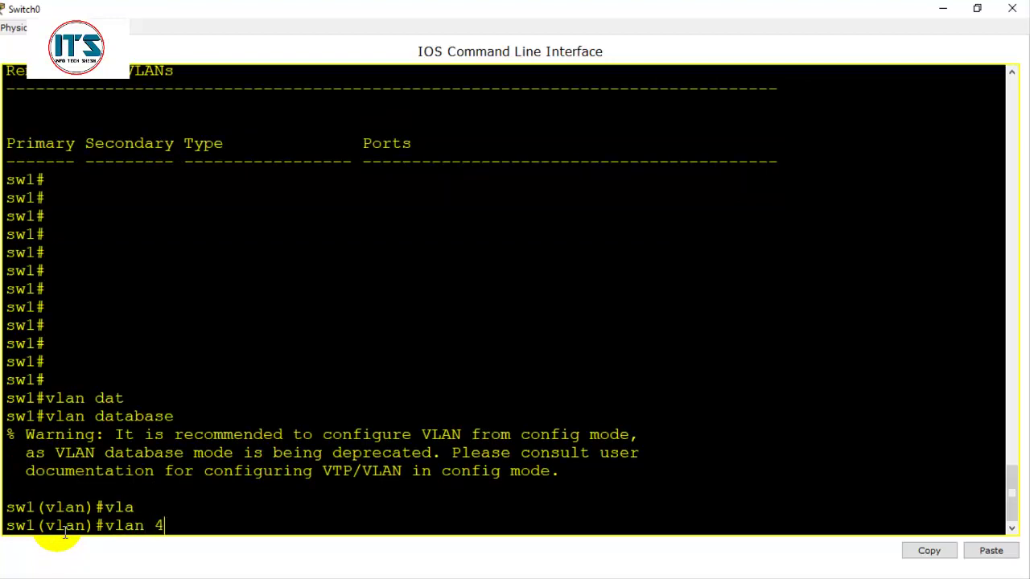
text(4)
key(BackSpace)
text(20 name infot)
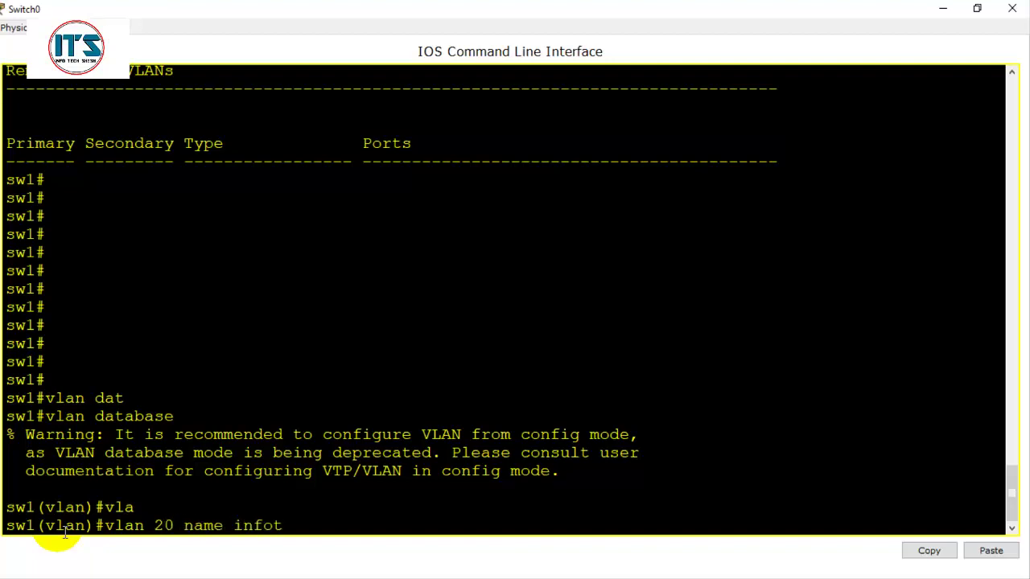
text(echshesh)
key(Return)
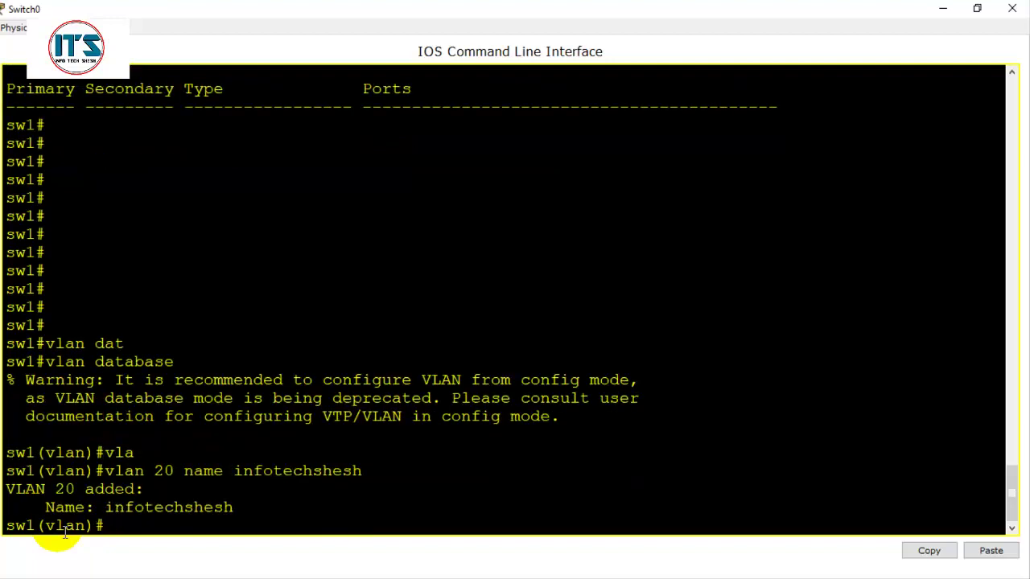
click(1012, 8)
Step: Open Switch1's command line maximized, leave the old listing, and display its VLAN table again with show vlan
click(648, 167)
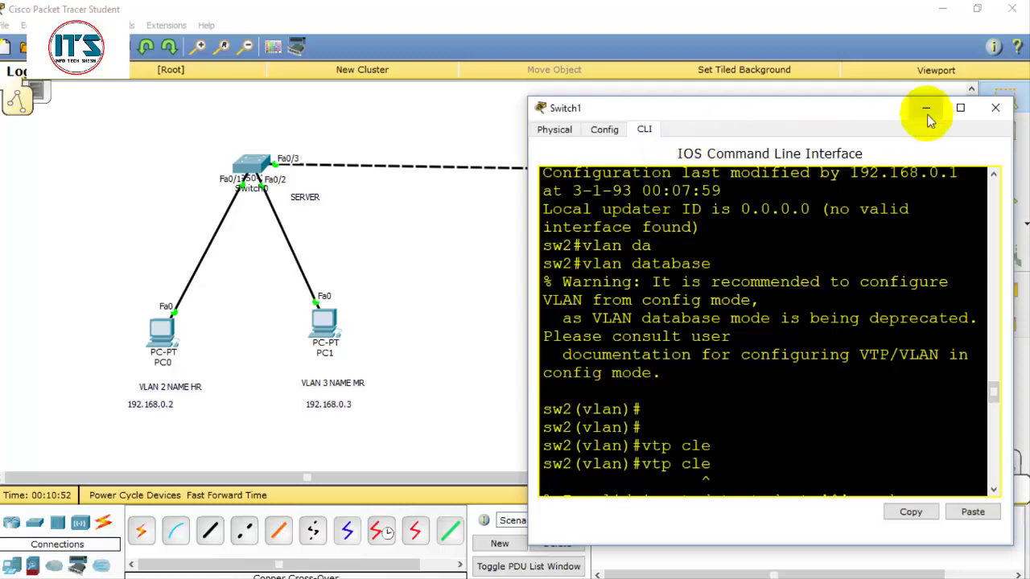
click(960, 107)
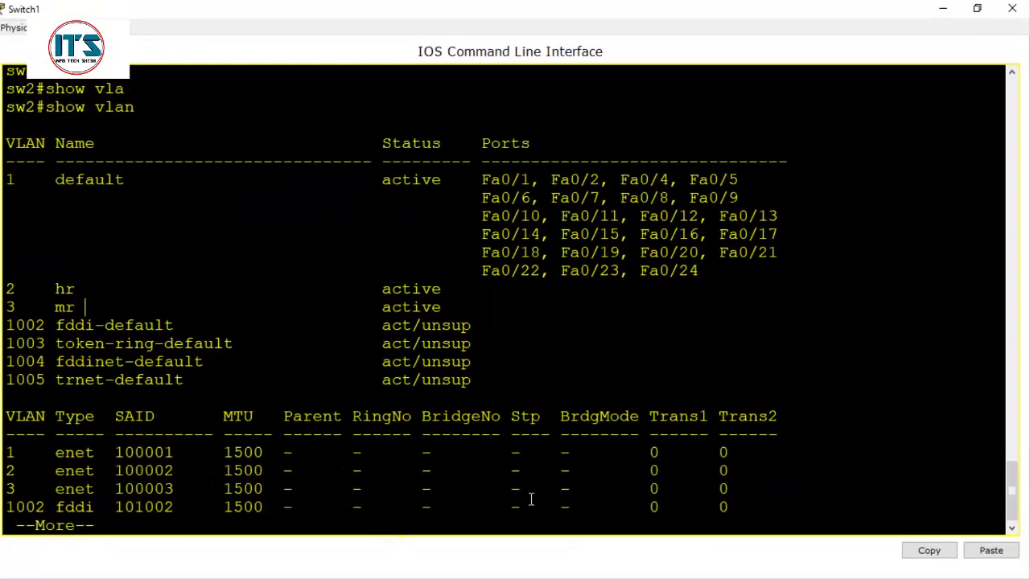
key(Return)
key(Return)
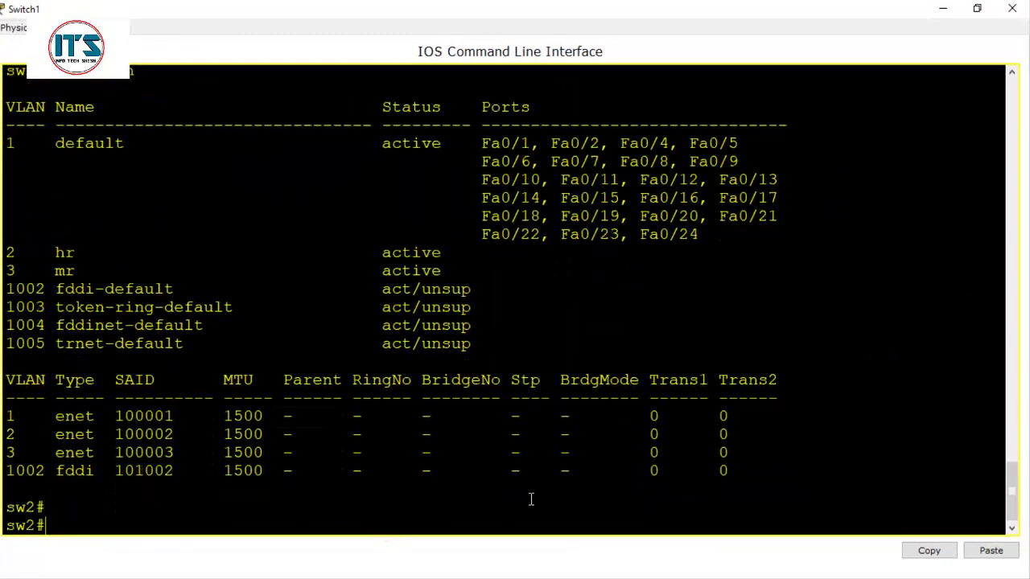
key(Return)
key(Return)
key(Up)
key(Return)
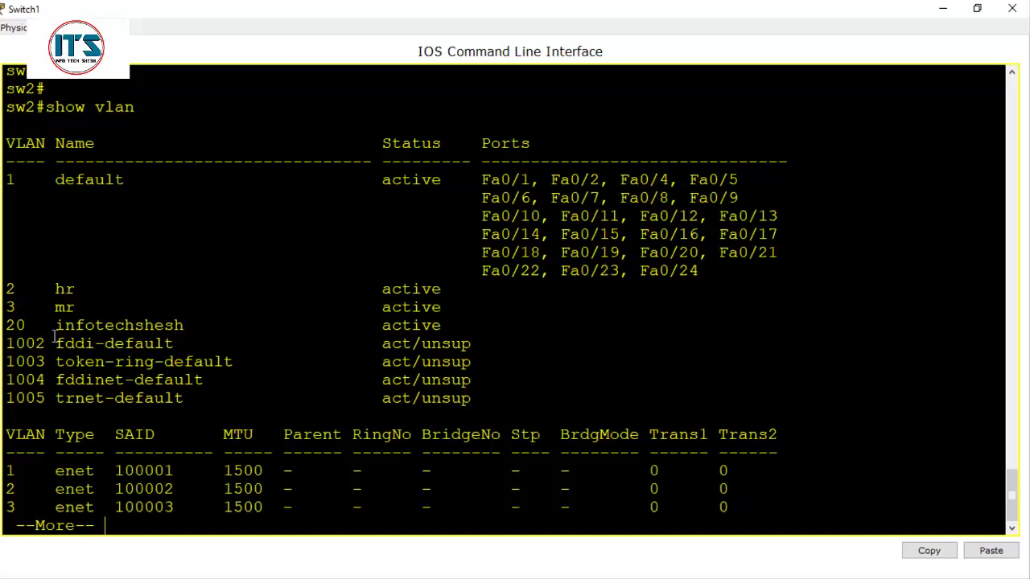
Step: Examine the VLAN numbers, names, status and port assignments in Switch1's VLAN table, and close the switch window
drag(55, 335, 103, 344)
drag(452, 326, 11, 230)
click(113, 344)
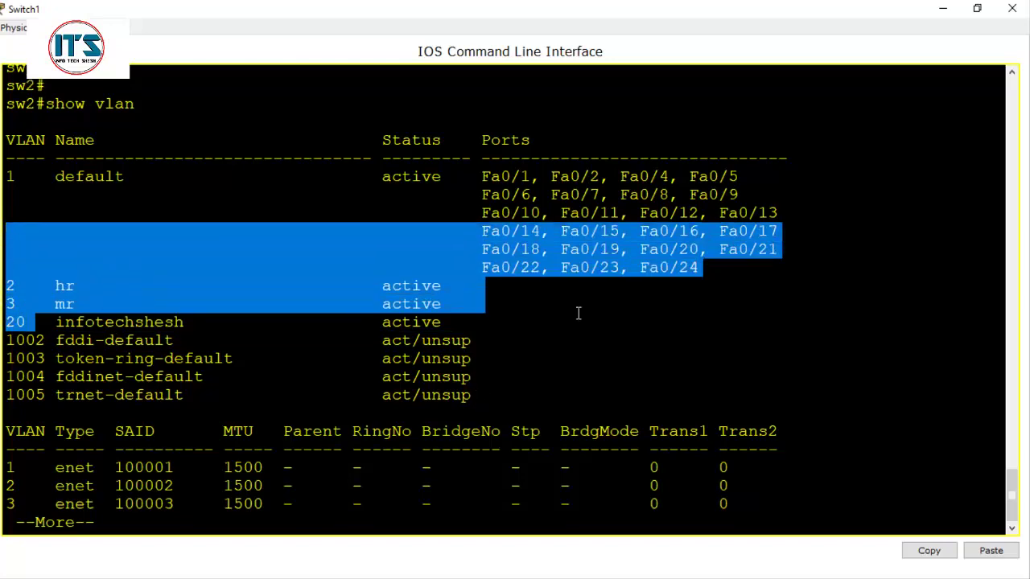
click(417, 234)
drag(6, 196, 6, 177)
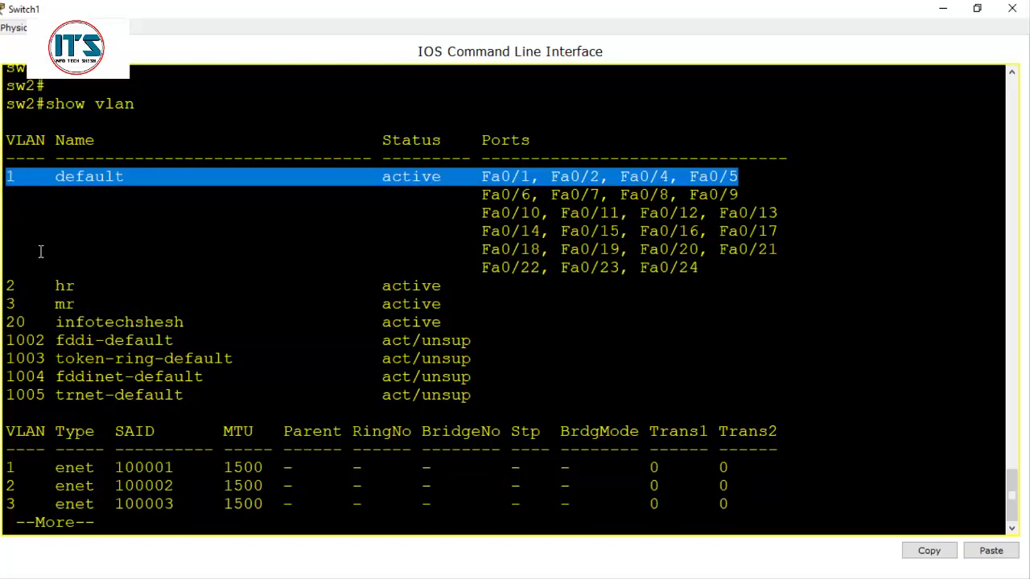
drag(12, 287, 16, 306)
drag(452, 195, 451, 177)
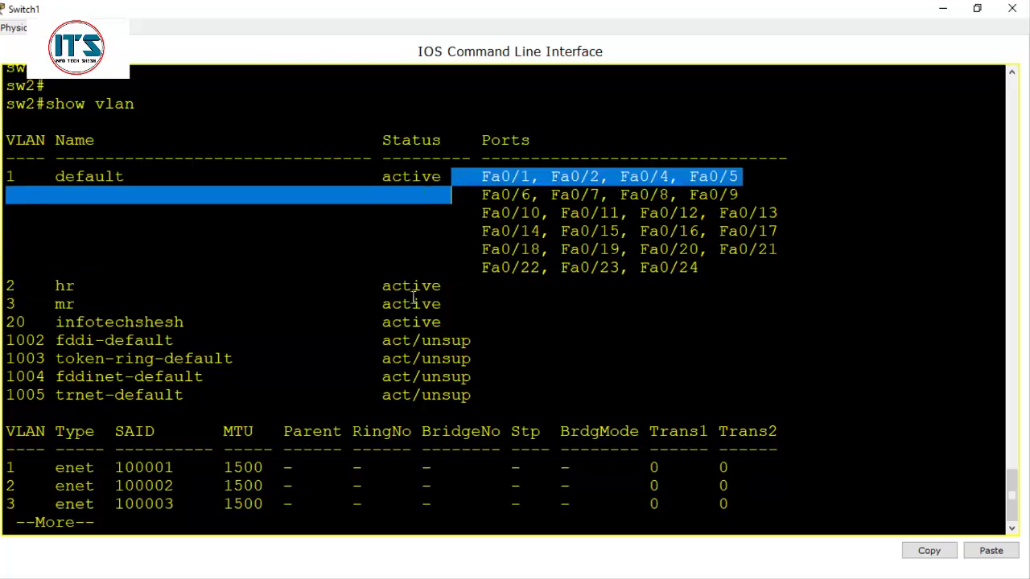
click(601, 193)
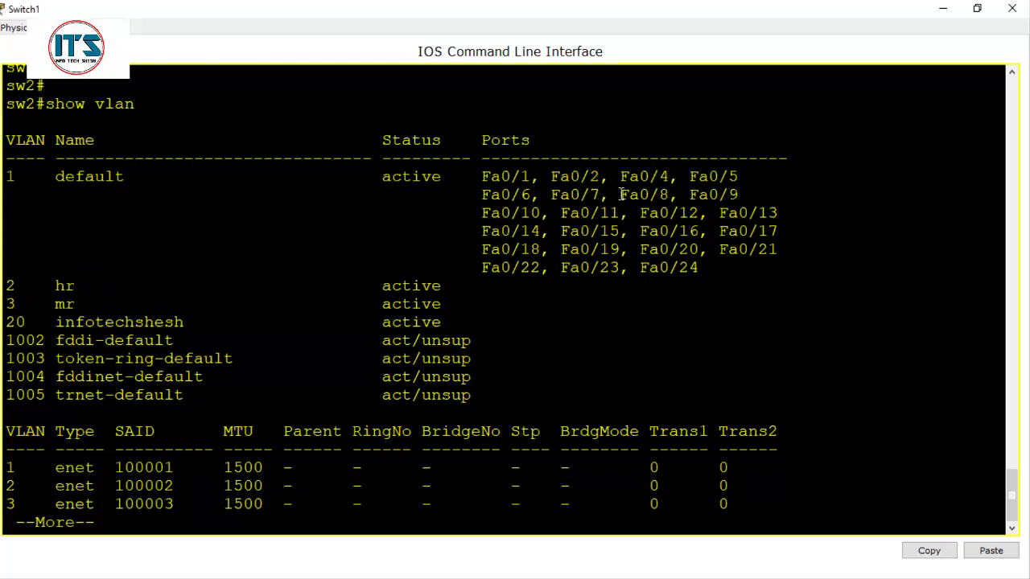
drag(700, 177, 700, 270)
drag(472, 159, 762, 310)
click(697, 262)
click(1012, 9)
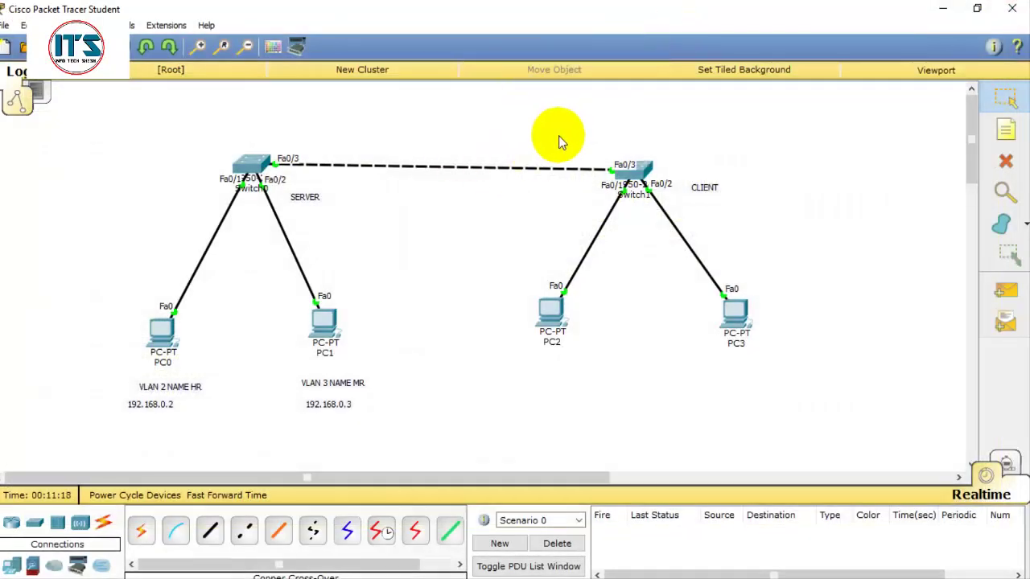
drag(556, 135, 616, 189)
drag(700, 126, 578, 220)
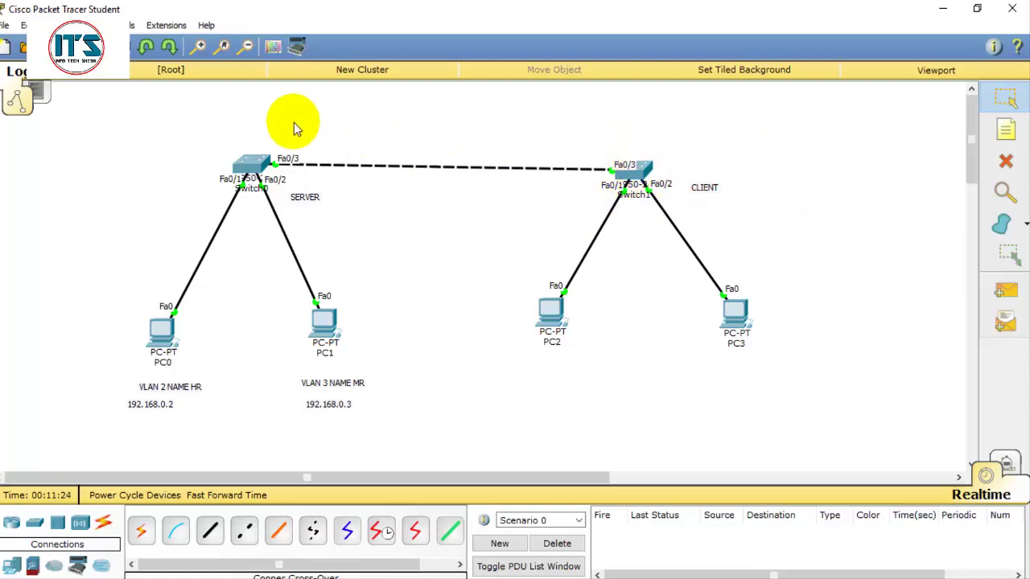
click(329, 213)
Step: Reopen Switch1's command line maximized and quit the paused VLAN listing to return to the prompt
click(628, 171)
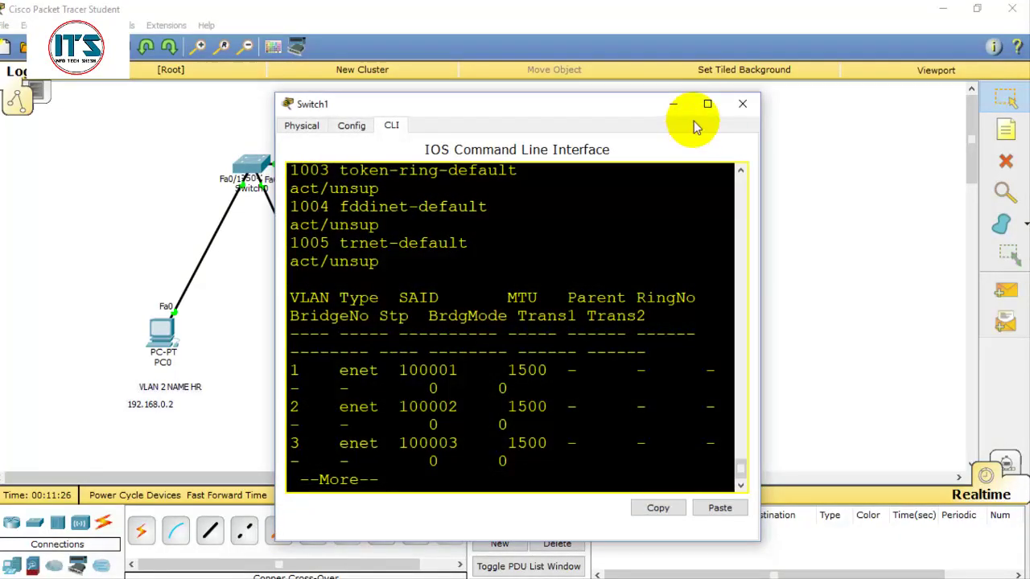
click(708, 104)
key(q)
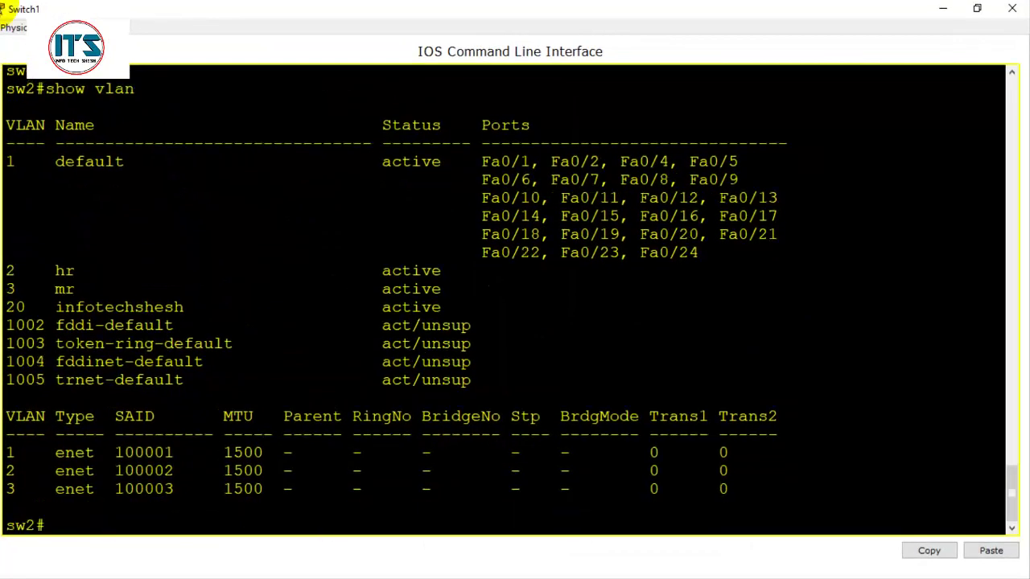
key(Return)
key(Return)
key(Return)
key(Return)
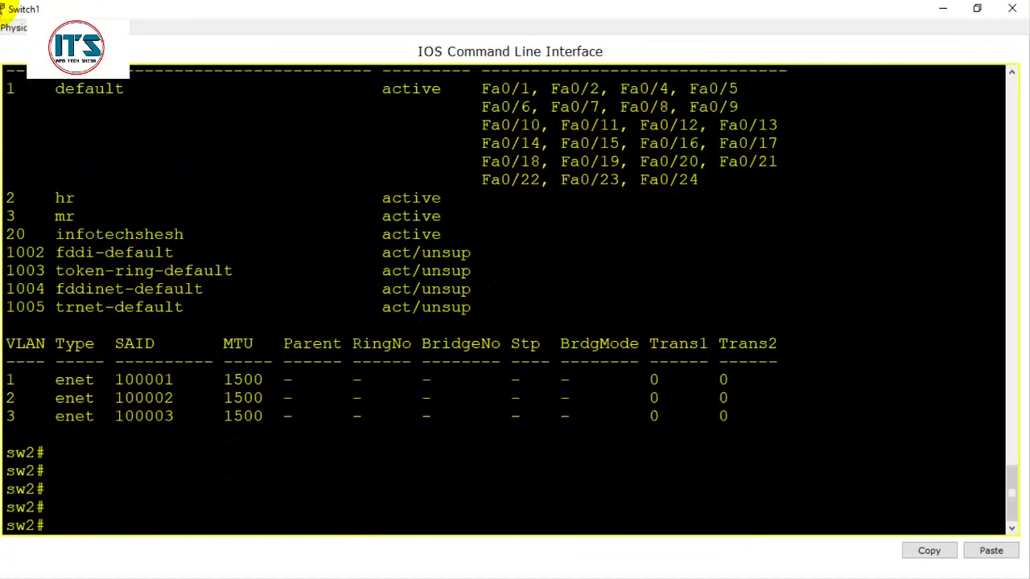
Step: List the available EXEC commands on Switch1 and quit the listing
text(?)
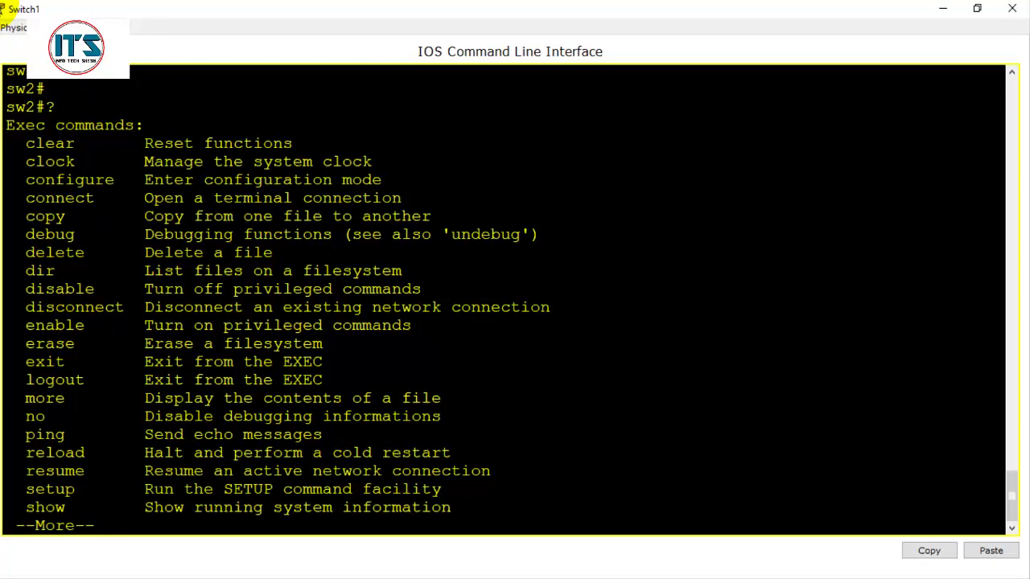
text(q)
key(Return)
key(Return)
key(Return)
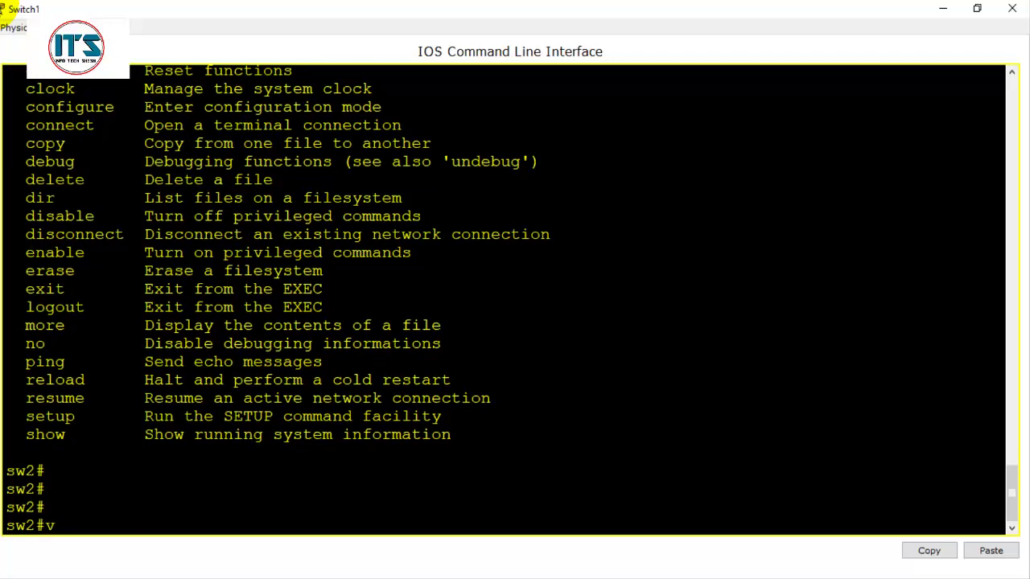
Step: Enter VLAN database mode on Switch1, list its commands and the vtp options, and close the switch window
text(vl)
key(Tab)
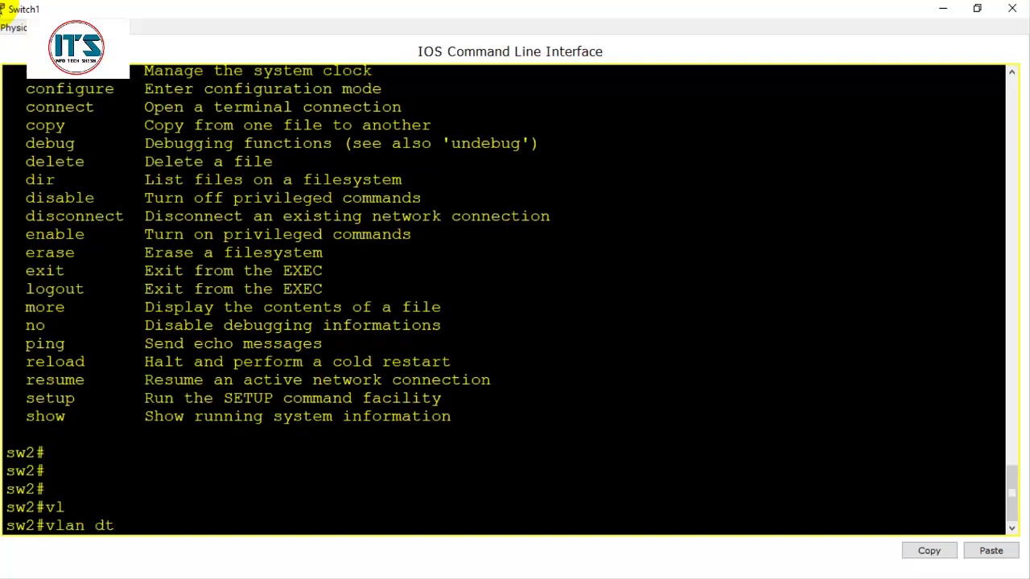
text(da)
key(Tab)
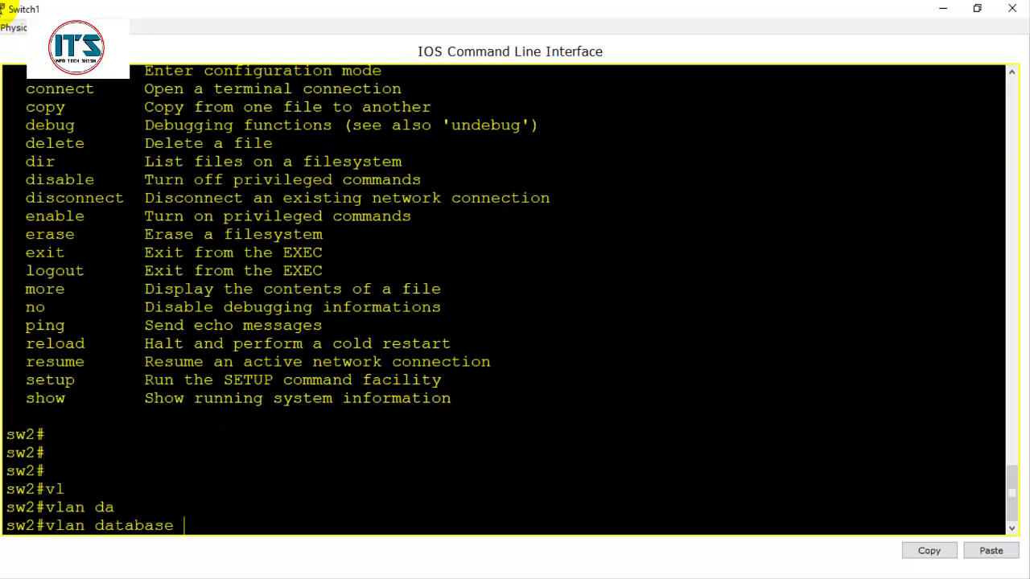
key(Return)
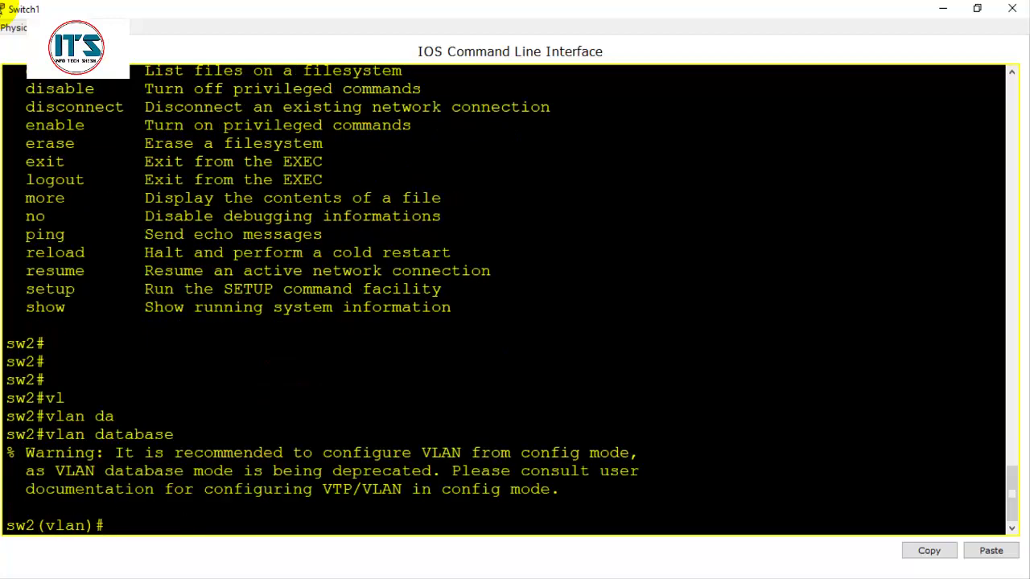
text(?)
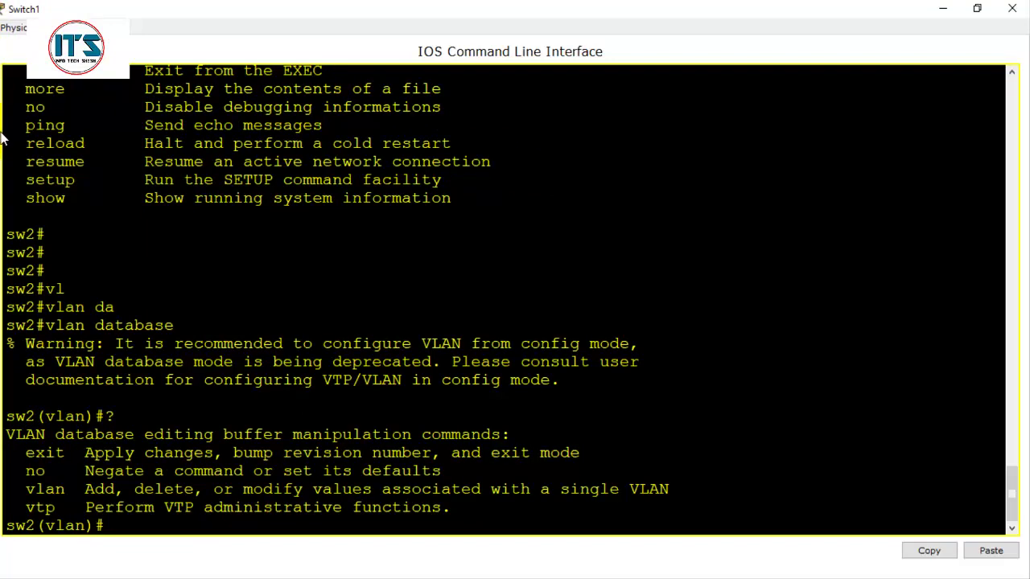
text(vtp ?)
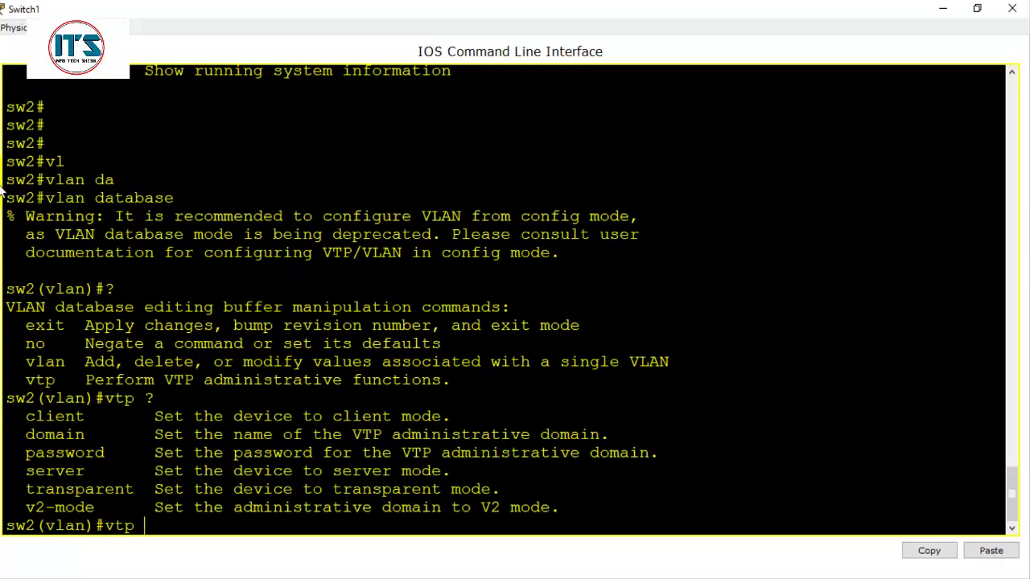
click(1012, 9)
drag(150, 128, 816, 375)
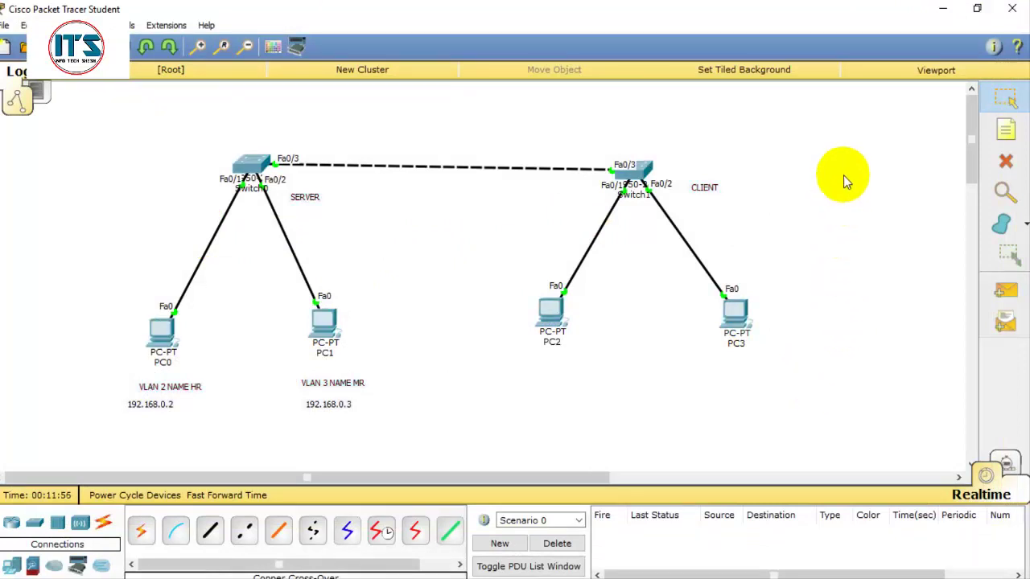
drag(843, 173, 95, 467)
drag(74, 99, 850, 448)
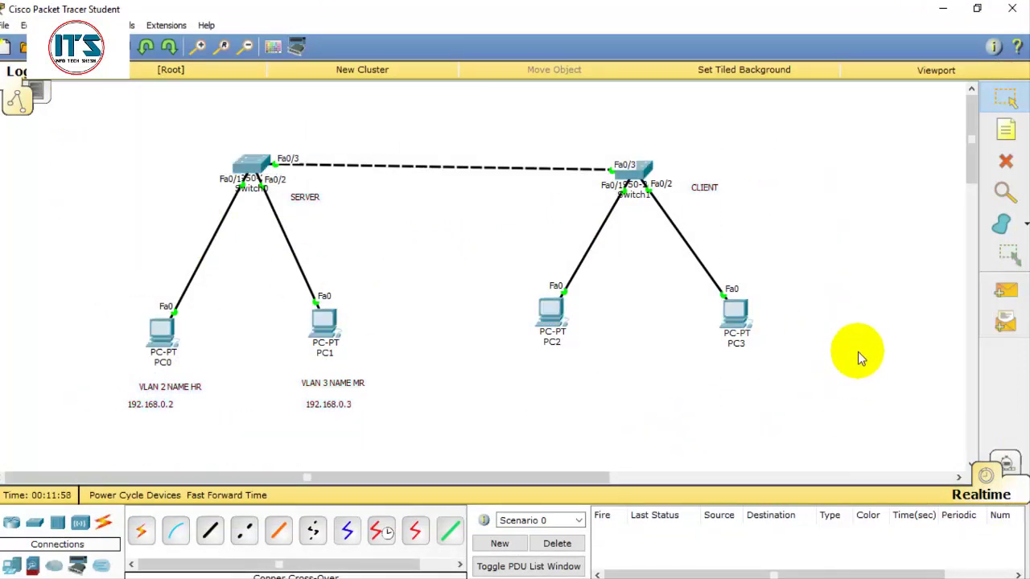